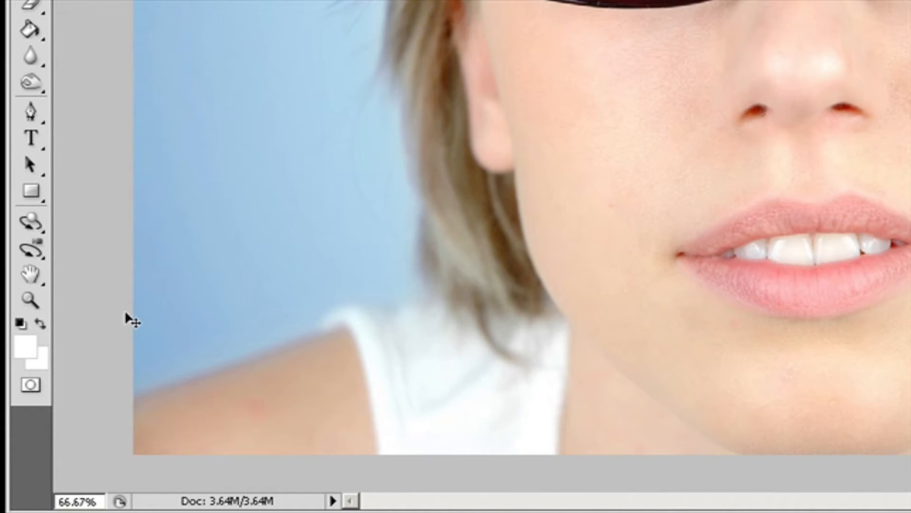
- Zoom into the eye with the Zoom tool, then zoom back out to 66.7%
{"action": "left_click", "coordinate": [31, 302]}
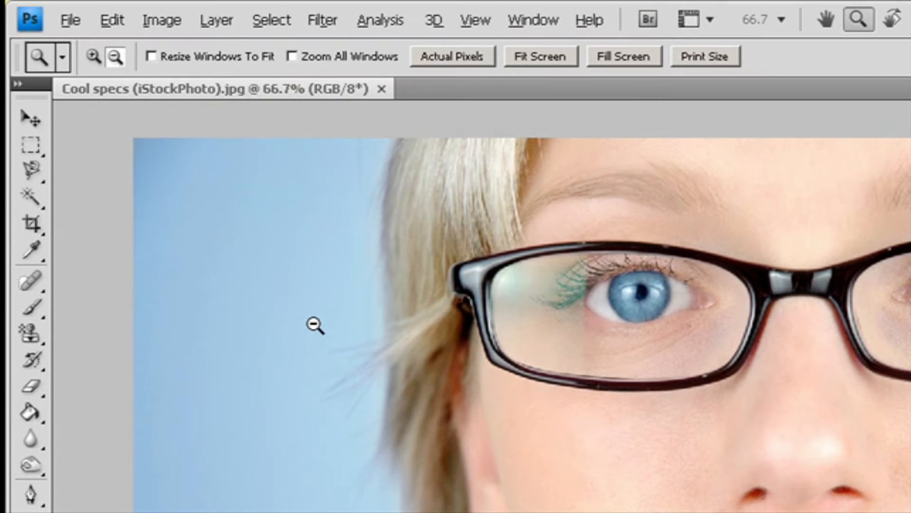
{"action": "key", "text": "alt"}
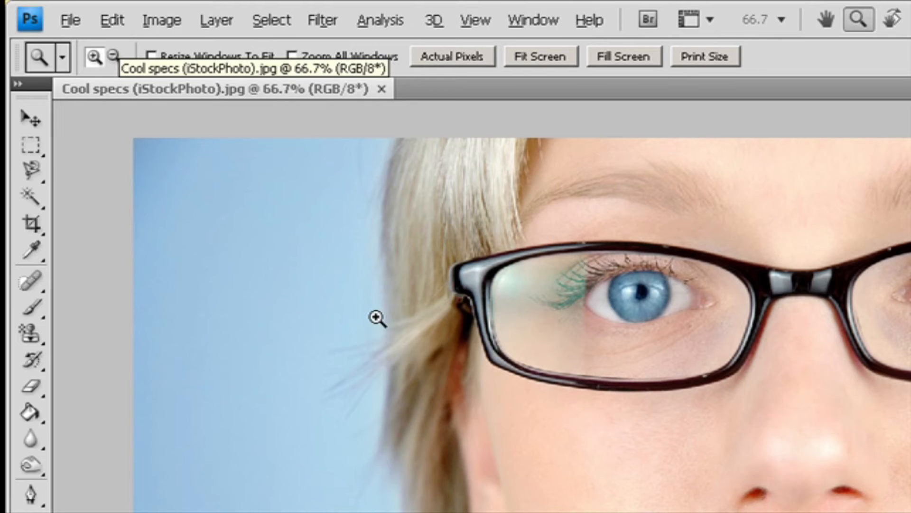
{"action": "left_click", "coordinate": [641, 307]}
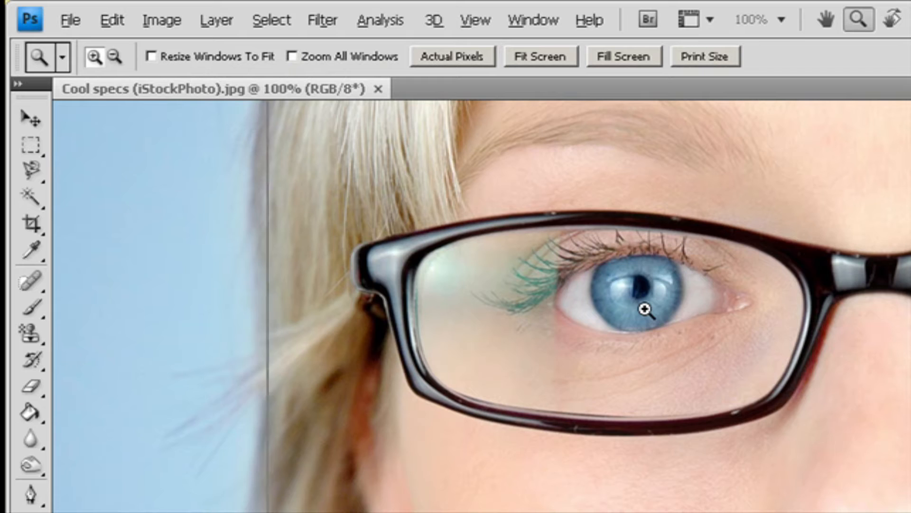
{"action": "left_click", "coordinate": [645, 310]}
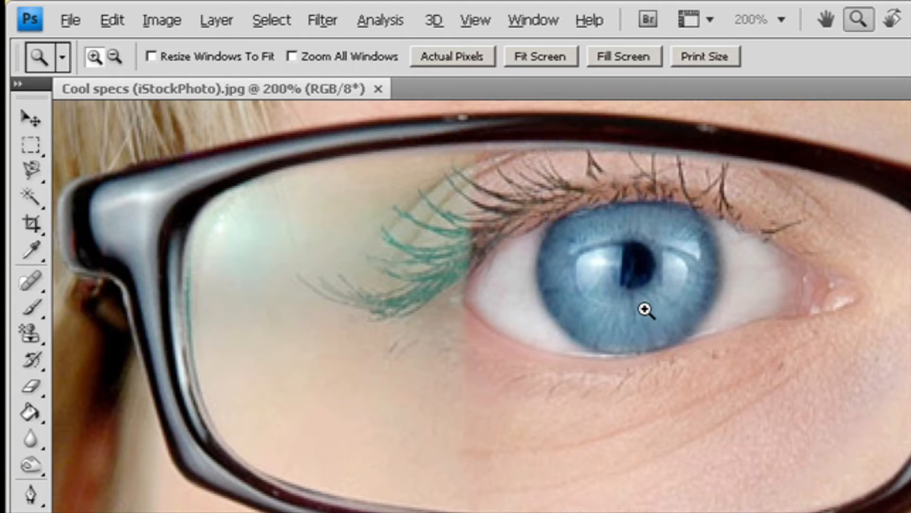
{"action": "key", "text": "alt"}
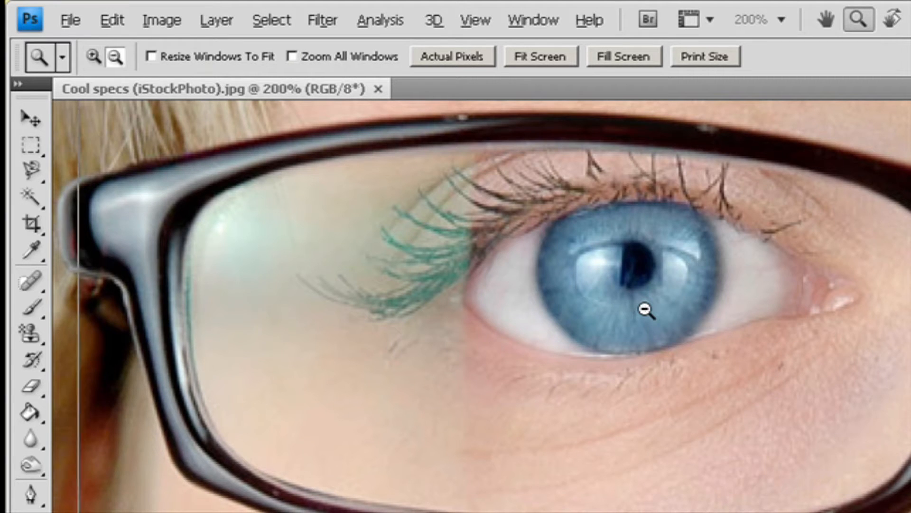
{"action": "left_click", "coordinate": [645, 310], "text": "alt"}
{"action": "left_click", "coordinate": [644, 310], "text": "alt"}
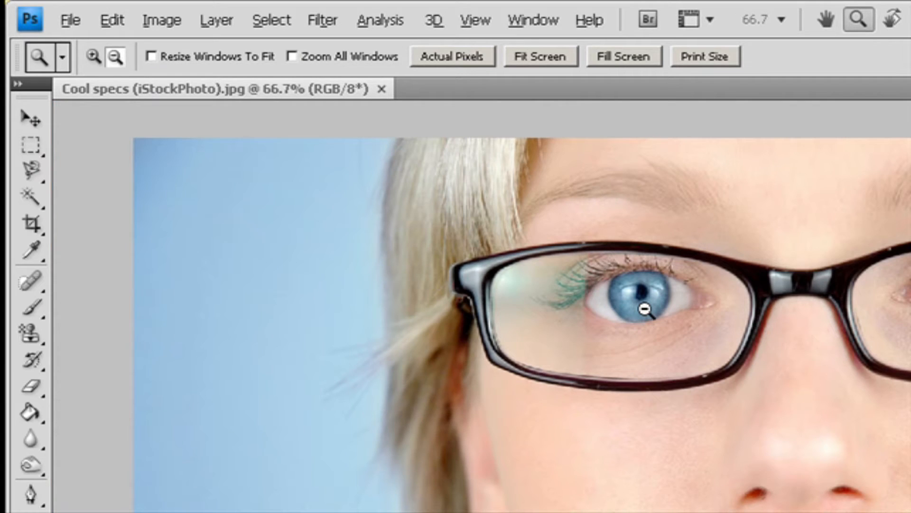
- Zoom in and out around the mouth with the Zoom tool using the scroll wheel
{"action": "key", "text": "v"}
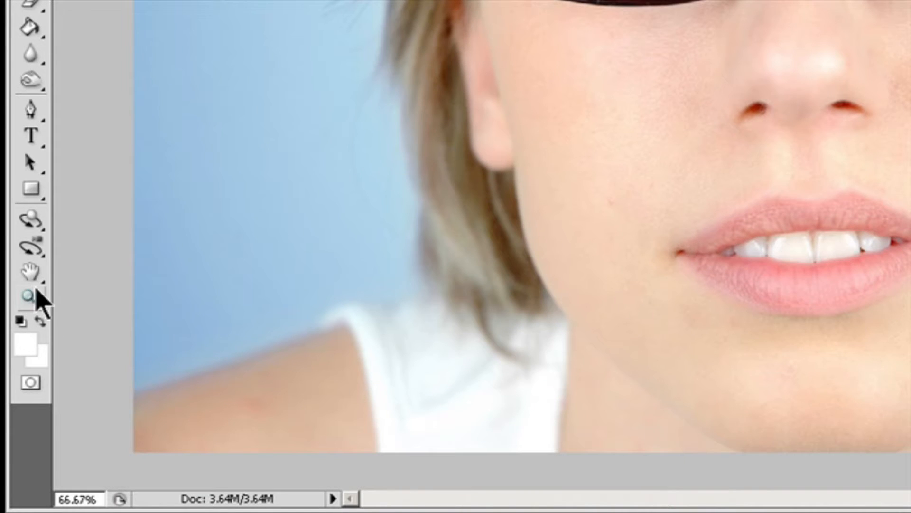
{"action": "left_click", "coordinate": [37, 291]}
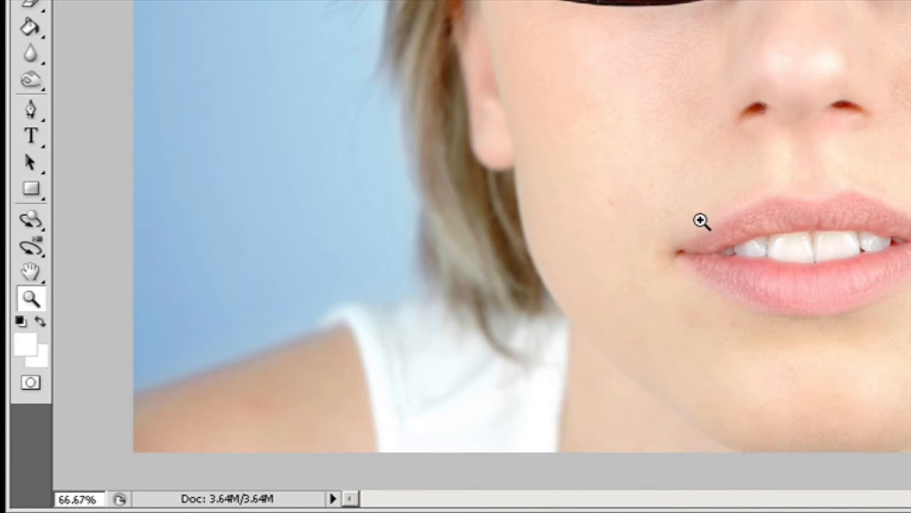
{"action": "scroll", "coordinate": [701, 221], "scroll_direction": "up", "scroll_amount": 3}
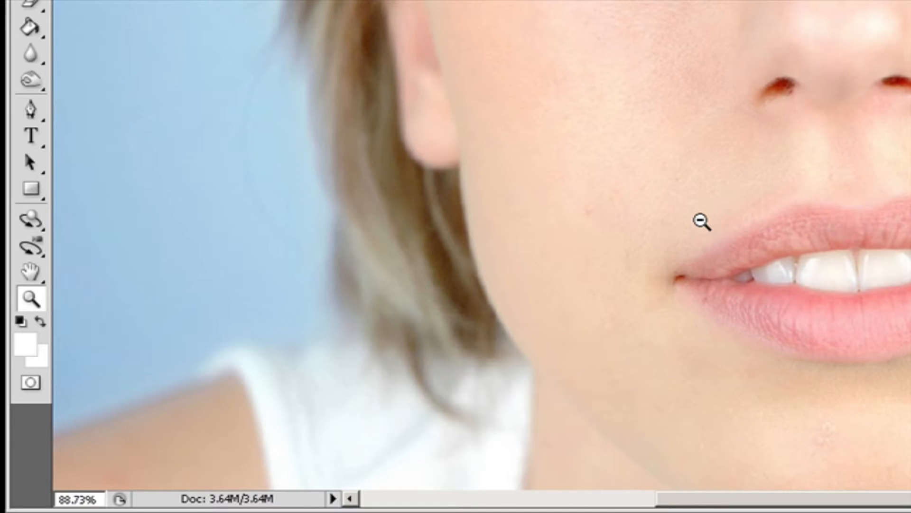
{"action": "scroll", "coordinate": [701, 221], "scroll_direction": "up", "scroll_amount": 2}
{"action": "scroll", "coordinate": [701, 221], "scroll_direction": "down", "scroll_amount": 5}
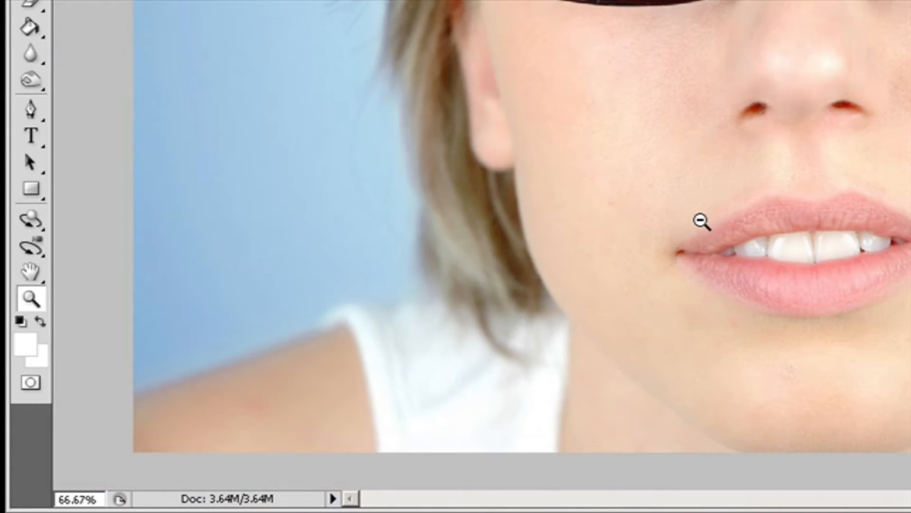
{"action": "scroll", "coordinate": [701, 221], "scroll_direction": "down", "scroll_amount": 1}
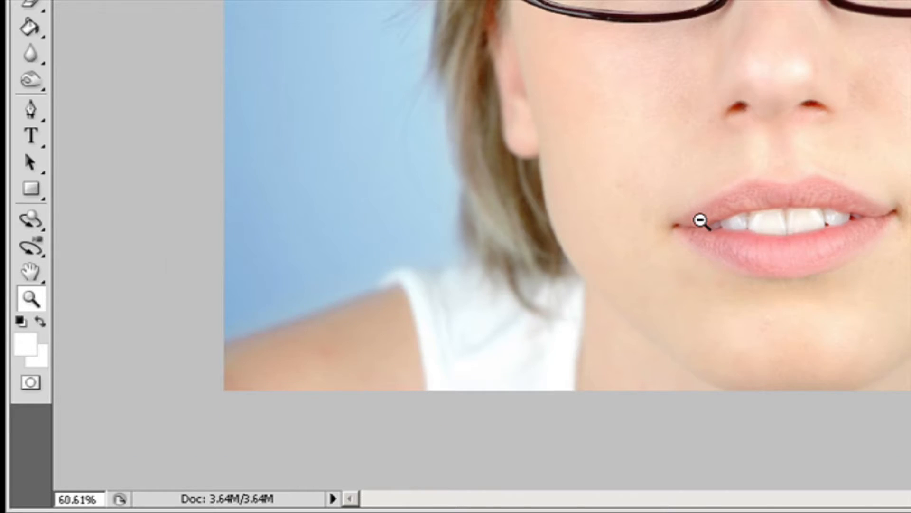
{"action": "scroll", "coordinate": [701, 221], "scroll_direction": "up", "scroll_amount": 2}
{"action": "scroll", "coordinate": [702, 221], "scroll_direction": "up", "scroll_amount": 1}
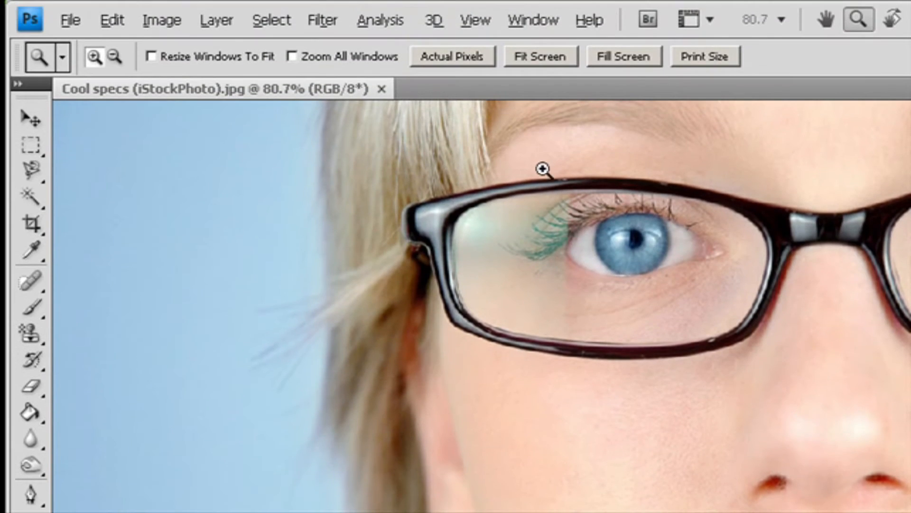
- Zoom into the eye area by dragging zoom rectangles, then change the zoom level from the View menu
{"action": "left_click_drag", "start_coordinate": [506, 152], "coordinate": [813, 406]}
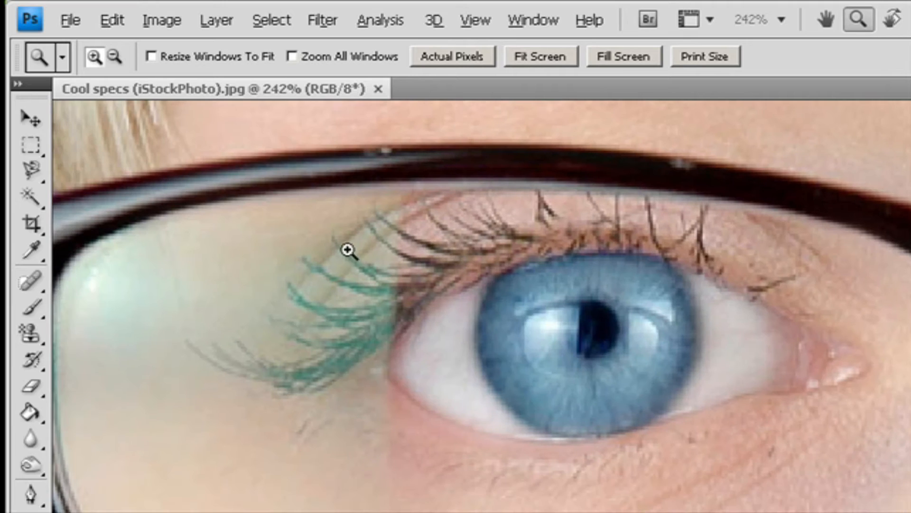
{"action": "left_click_drag", "start_coordinate": [308, 212], "coordinate": [620, 320]}
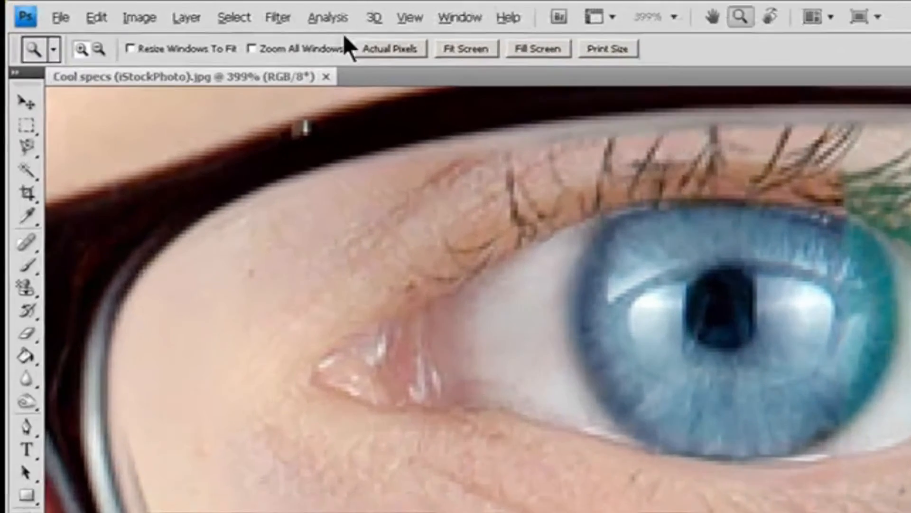
{"action": "left_click", "coordinate": [274, 12]}
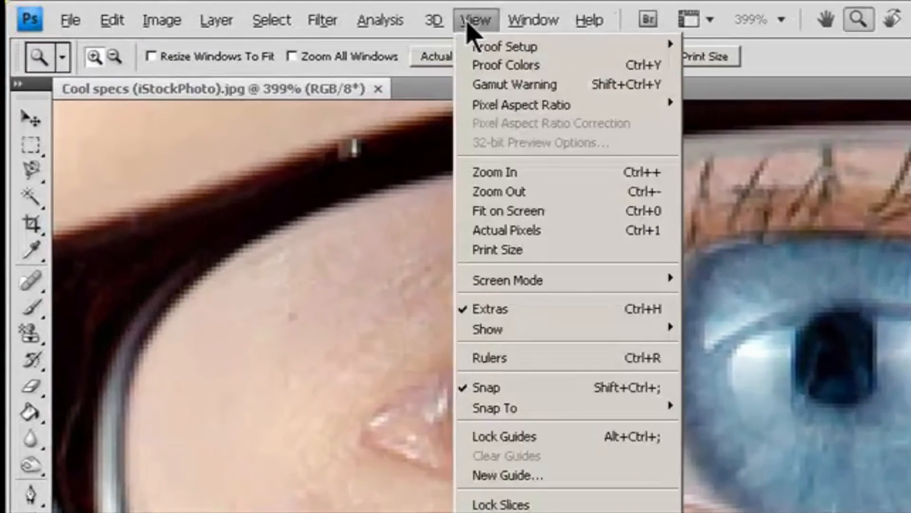
{"action": "left_click", "coordinate": [546, 193]}
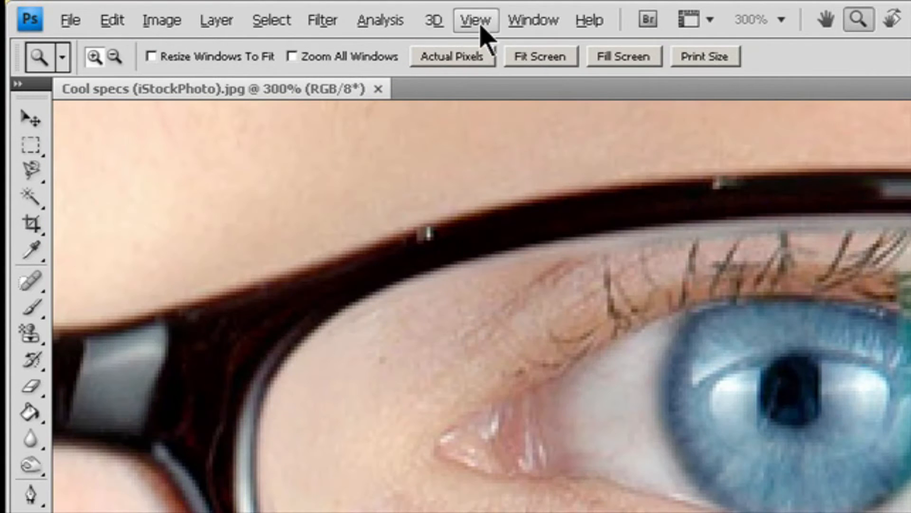
{"action": "left_click", "coordinate": [479, 21]}
{"action": "left_click", "coordinate": [543, 180]}
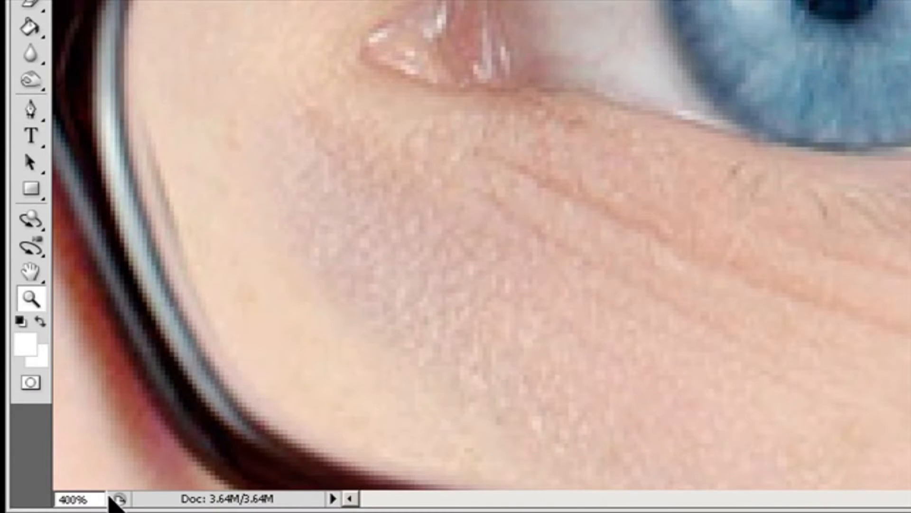
- Set the document zoom to 66.67% in the status bar zoom field
{"action": "left_click", "coordinate": [78, 499]}
{"action": "type", "text": "66.67"}
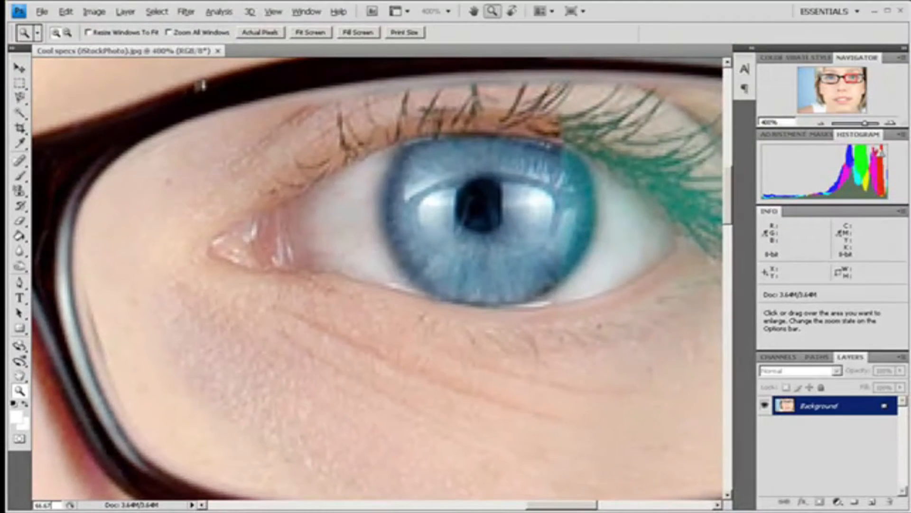
{"action": "key", "text": "Return"}
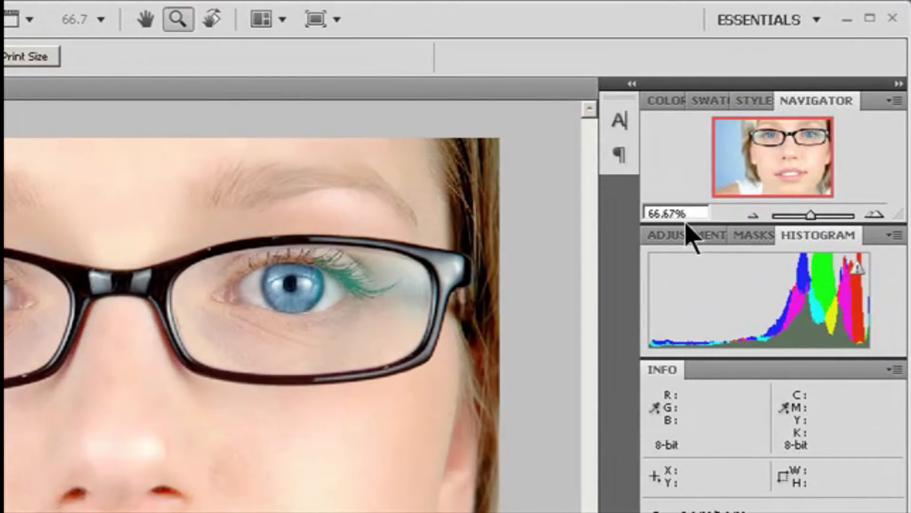
- Set the zoom to 100% in the Navigator panel
{"action": "left_click", "coordinate": [683, 214]}
{"action": "type", "text": "100"}
{"action": "key", "text": "Return"}
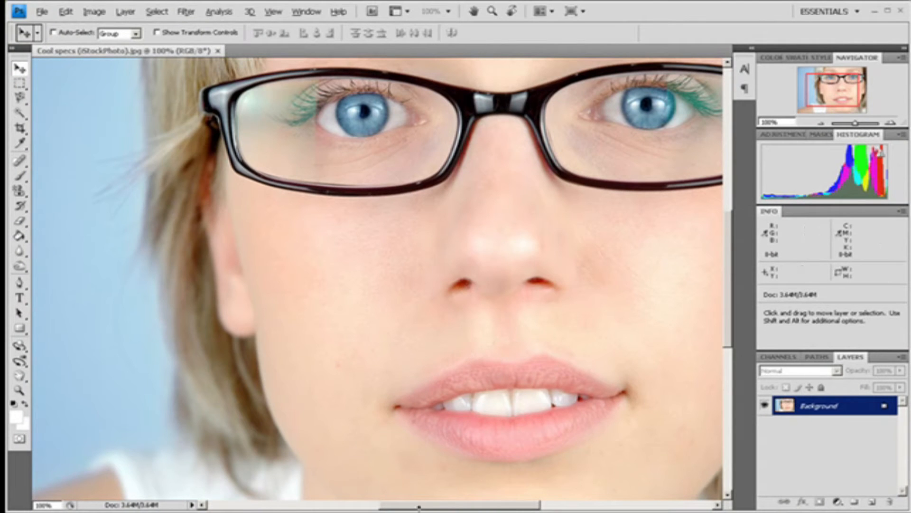
- Pan around the enlarged image with the scroll bars and Hand tool, then zoom out
{"action": "left_click_drag", "start_coordinate": [418, 508], "coordinate": [449, 508]}
{"action": "left_click_drag", "start_coordinate": [730, 272], "coordinate": [742, 258]}
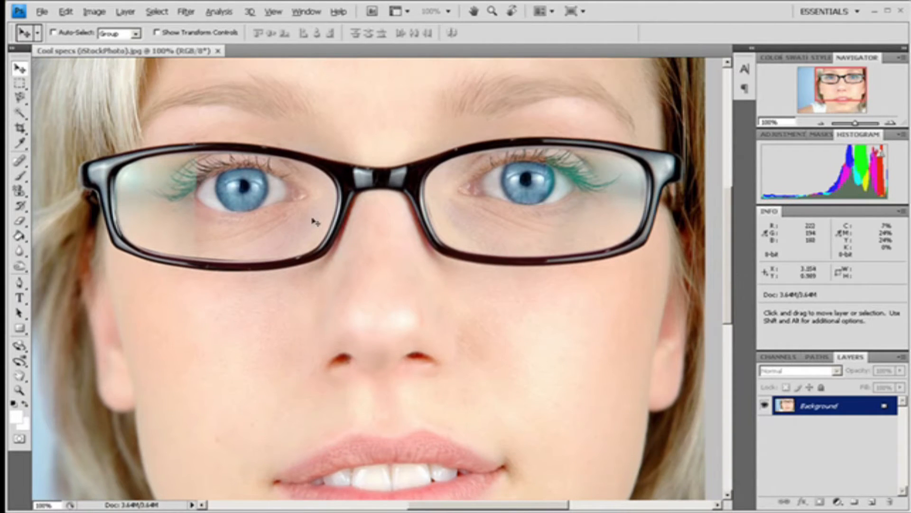
{"action": "key", "text": "space"}
{"action": "left_click_drag", "start_coordinate": [188, 215], "coordinate": [338, 280]}
{"action": "left_click_drag", "start_coordinate": [224, 305], "coordinate": [131, 278]}
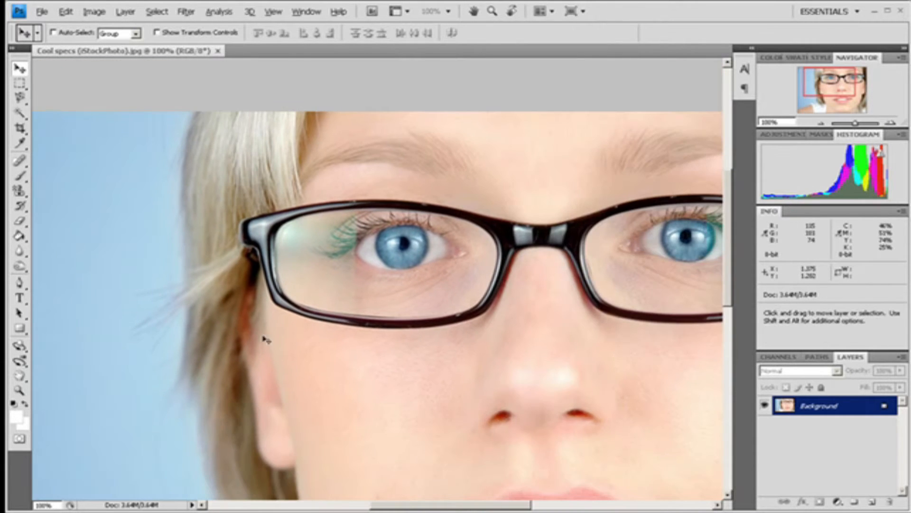
{"action": "key", "text": "ctrl+minus"}
{"action": "key", "text": "space"}
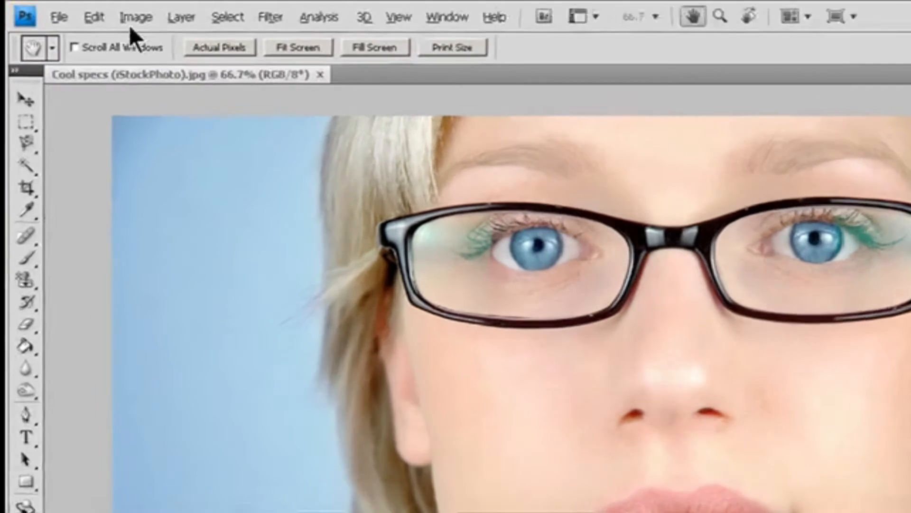
- Open Image Size and enable Resample Image and Constrain Proportions
{"action": "left_click", "coordinate": [94, 12]}
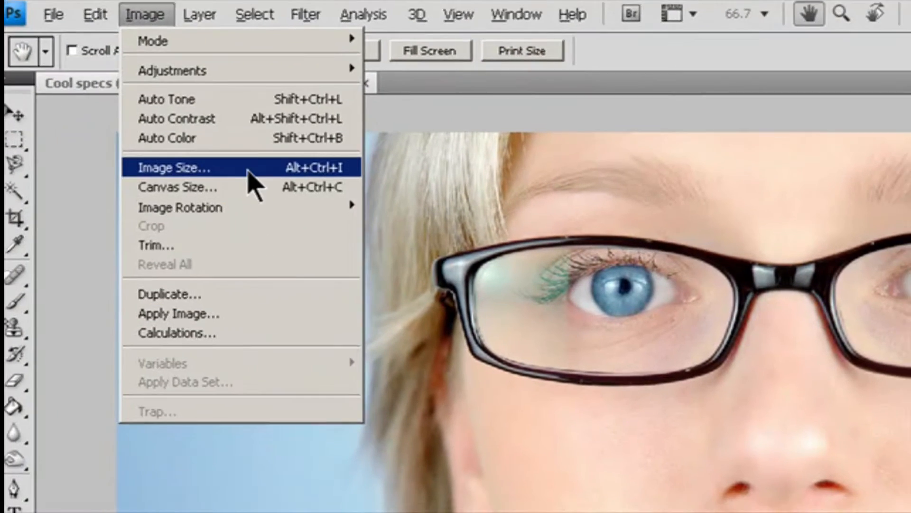
{"action": "left_click", "coordinate": [247, 173]}
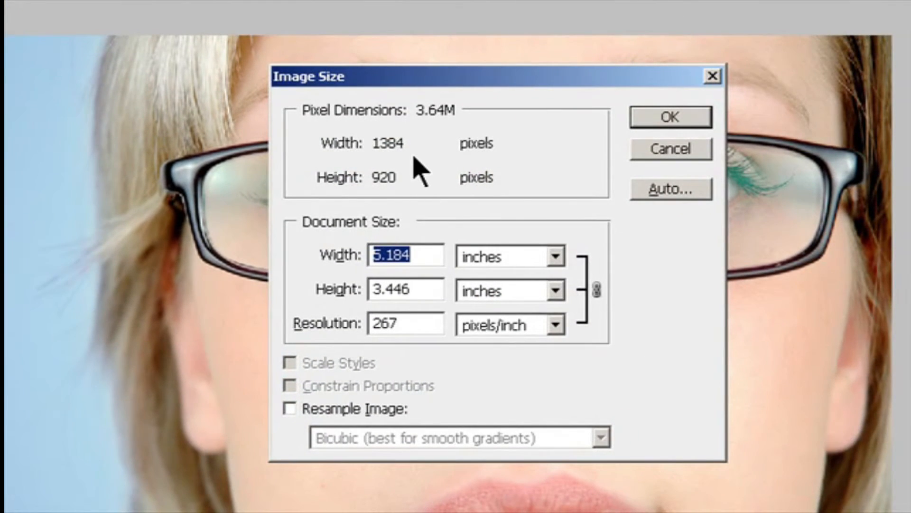
{"action": "left_click", "coordinate": [303, 414]}
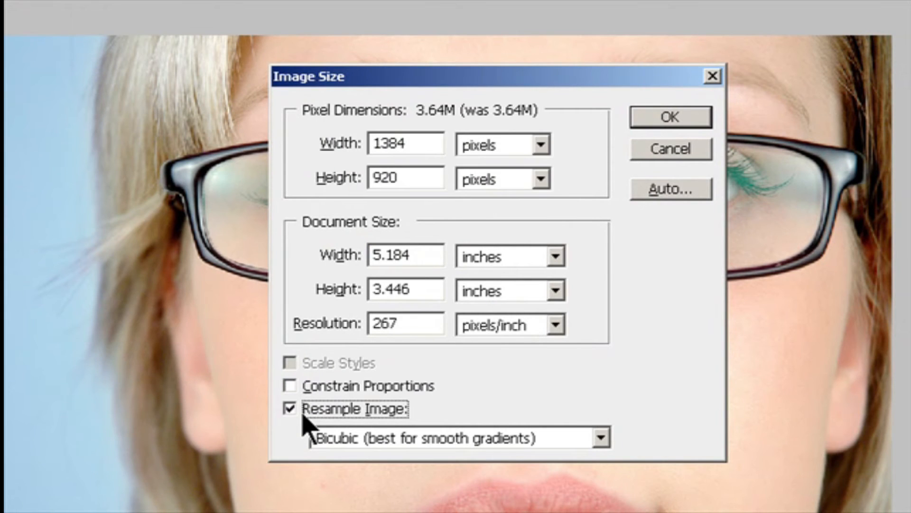
{"action": "left_click", "coordinate": [312, 389]}
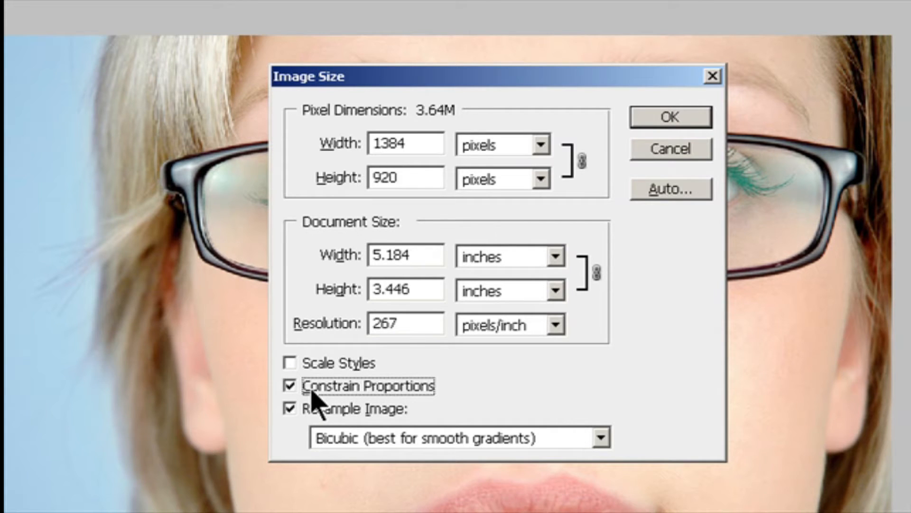
- Set the pixel width to 800
{"action": "double_click", "coordinate": [405, 143]}
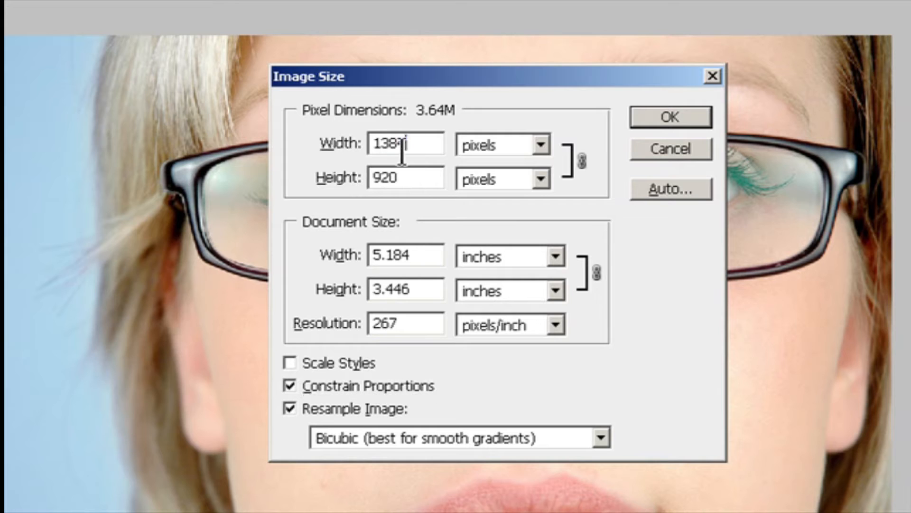
{"action": "type", "text": "800"}
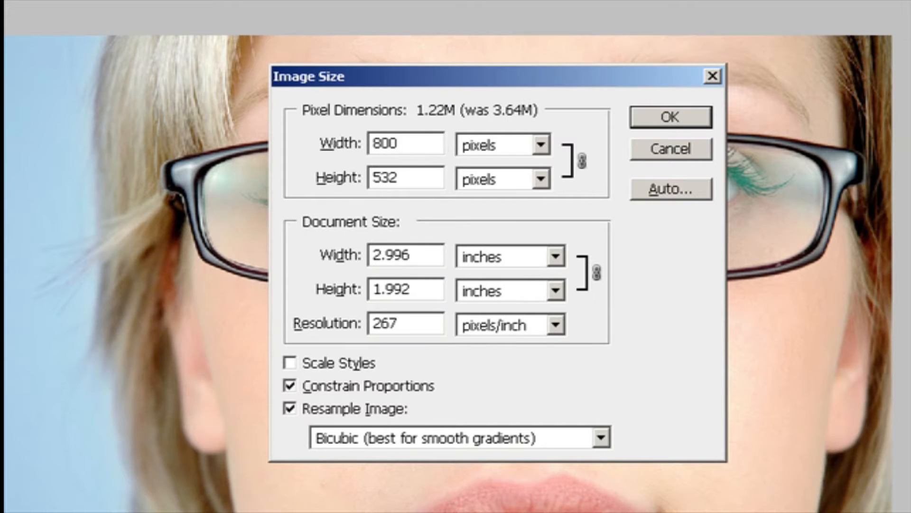
{"action": "left_click", "coordinate": [134, 151]}
- Switch the pixel dimension units to percent and set the width to 50 percent
{"action": "left_click", "coordinate": [541, 145]}
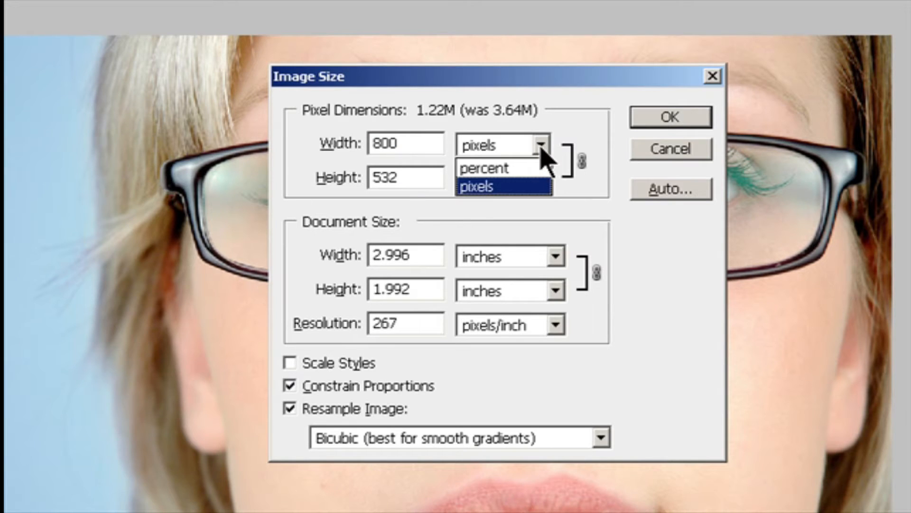
{"action": "left_click", "coordinate": [521, 169]}
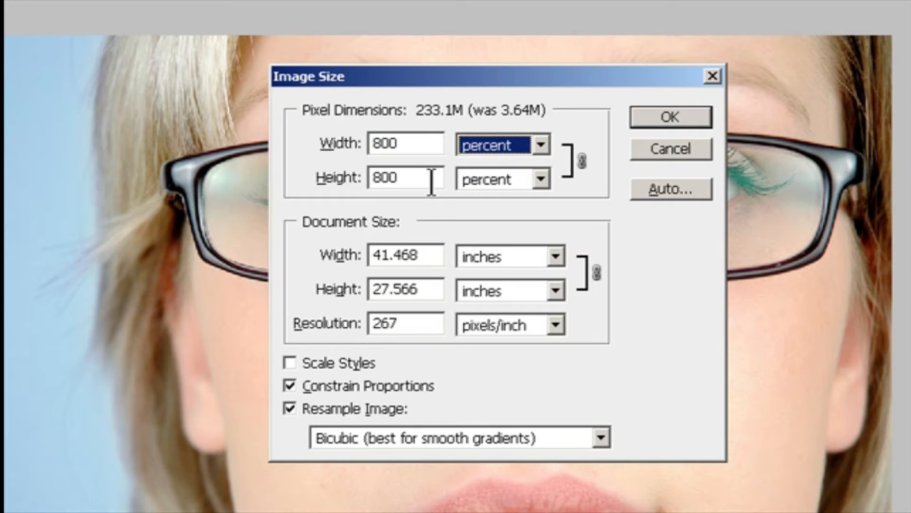
{"action": "left_click", "coordinate": [413, 145]}
{"action": "type", "text": "50"}
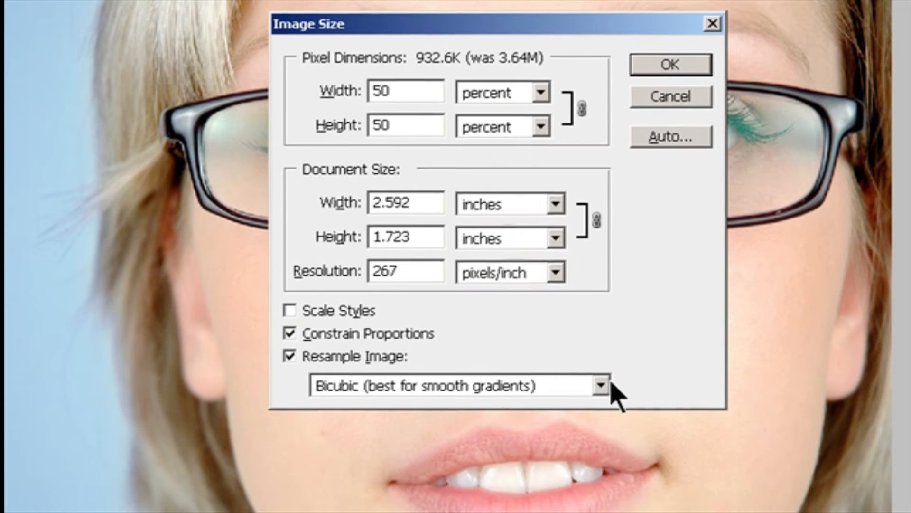
- Keep Bicubic (best for smooth gradients) as the resampling method and enable Scale Styles
{"action": "left_click", "coordinate": [602, 437]}
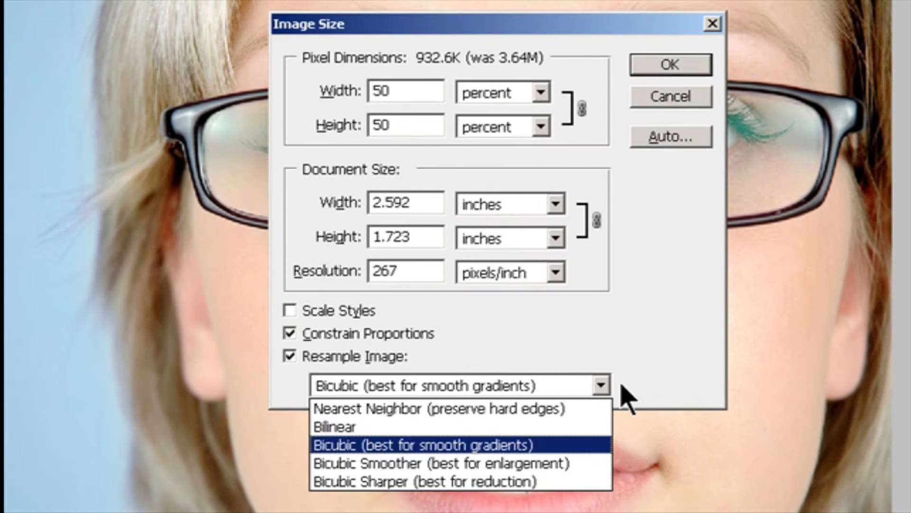
{"action": "left_click", "coordinate": [546, 446]}
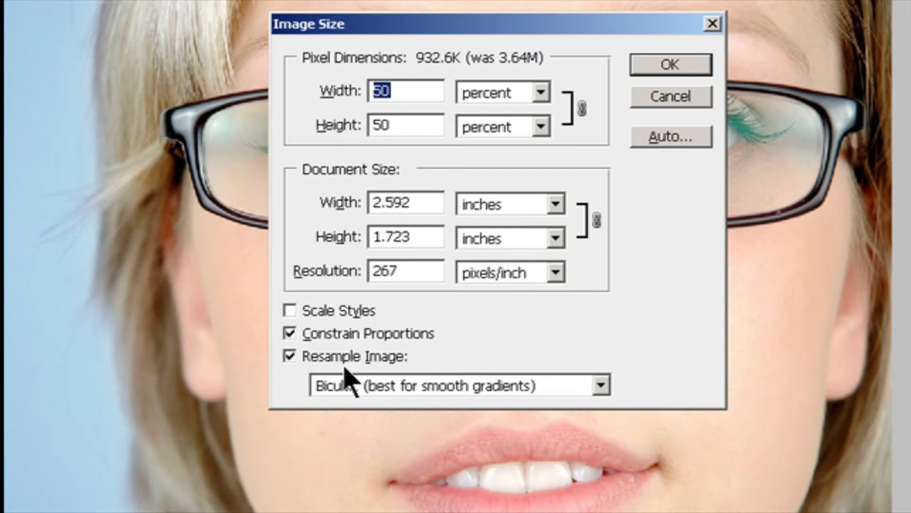
{"action": "left_click", "coordinate": [300, 318]}
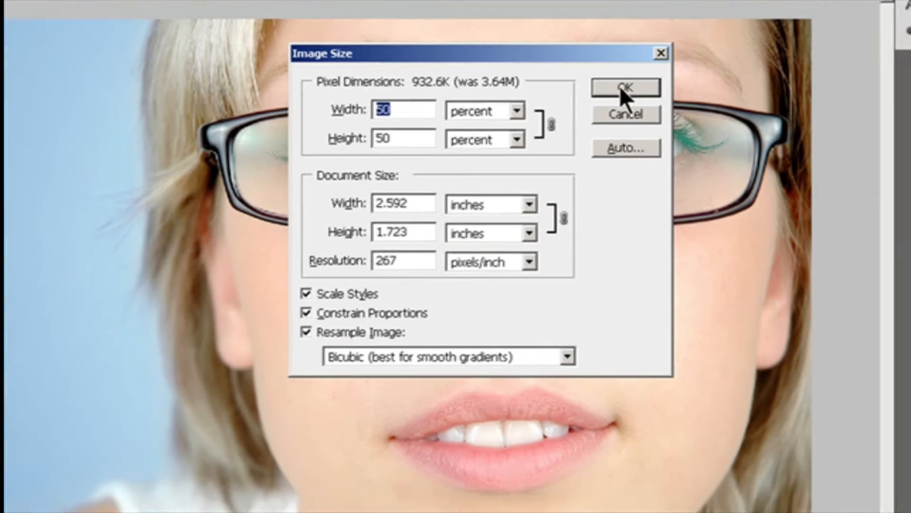
- Cancel the Image Size dialog and reopen Image Size on the original image
{"action": "left_click", "coordinate": [667, 64]}
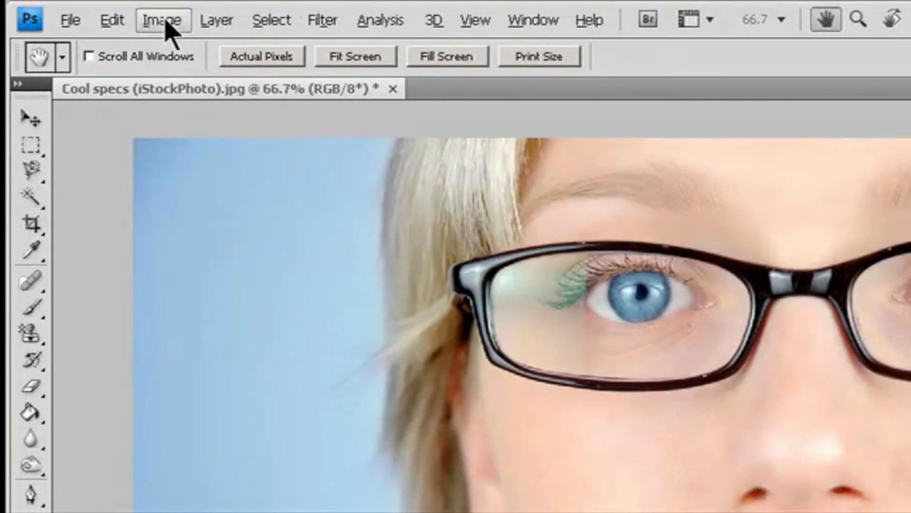
{"action": "left_click", "coordinate": [94, 11]}
{"action": "left_click", "coordinate": [190, 174]}
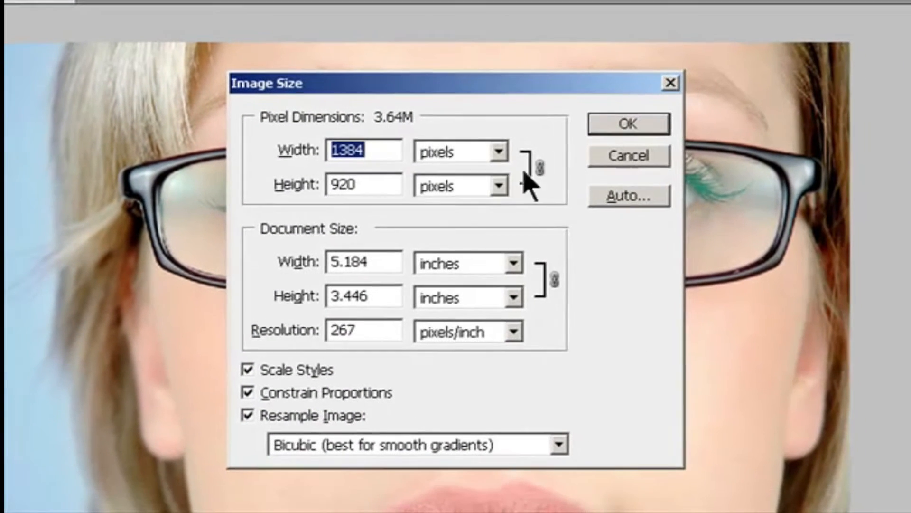
- Apply Auto resolution for a 133 lines/inch screen at Best quality in Image Size
{"action": "left_click", "coordinate": [617, 200]}
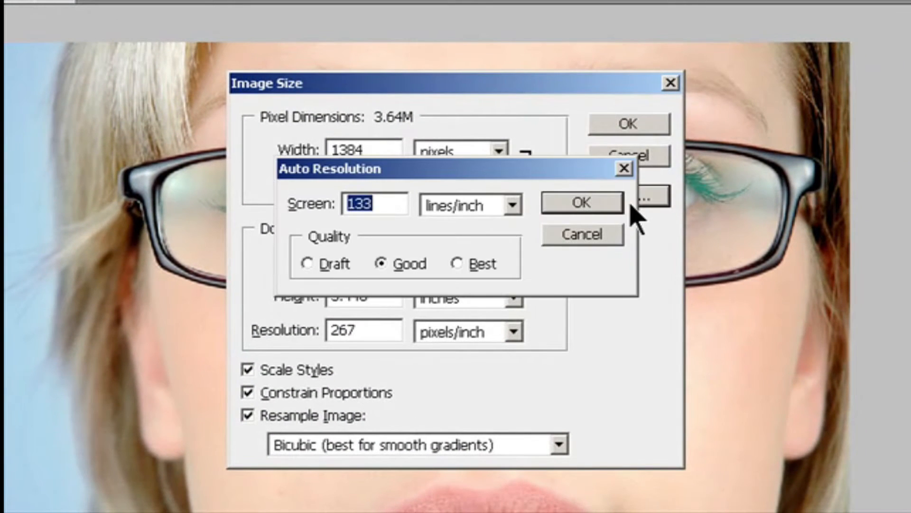
{"action": "left_click", "coordinate": [401, 204]}
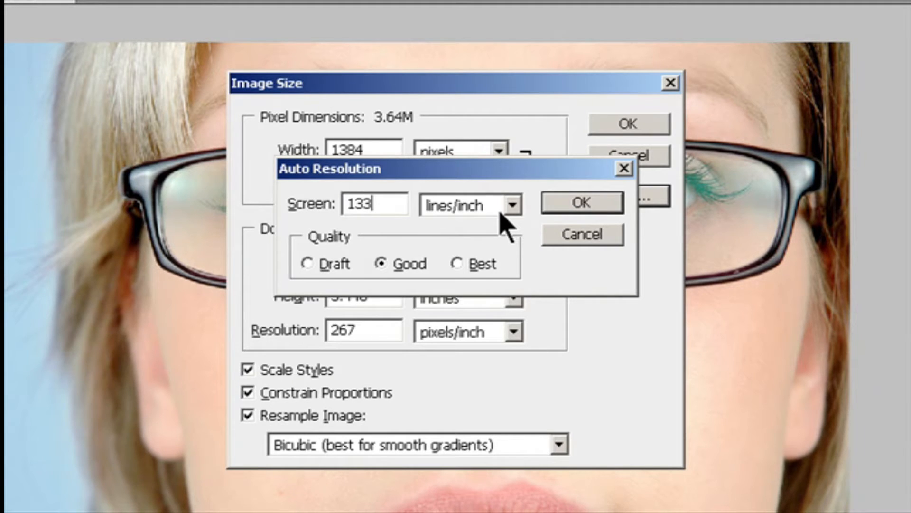
{"action": "left_click", "coordinate": [513, 205]}
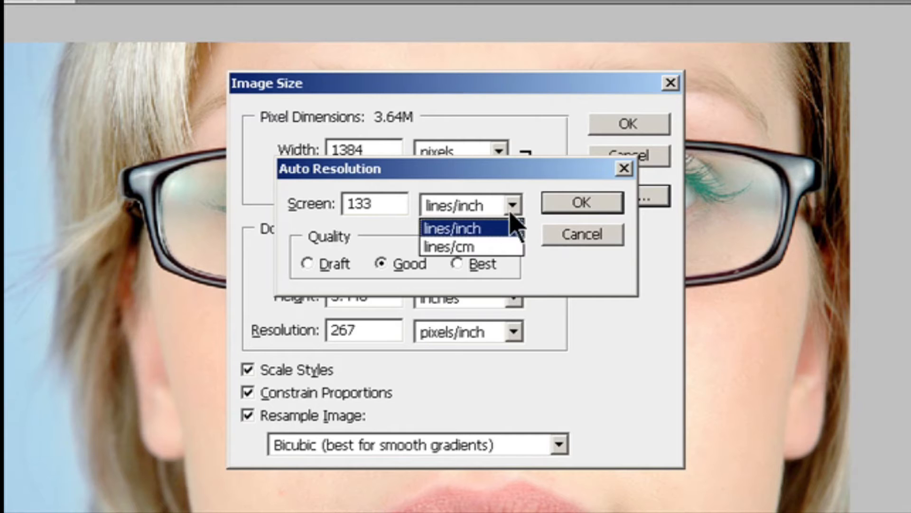
{"action": "left_click", "coordinate": [498, 230]}
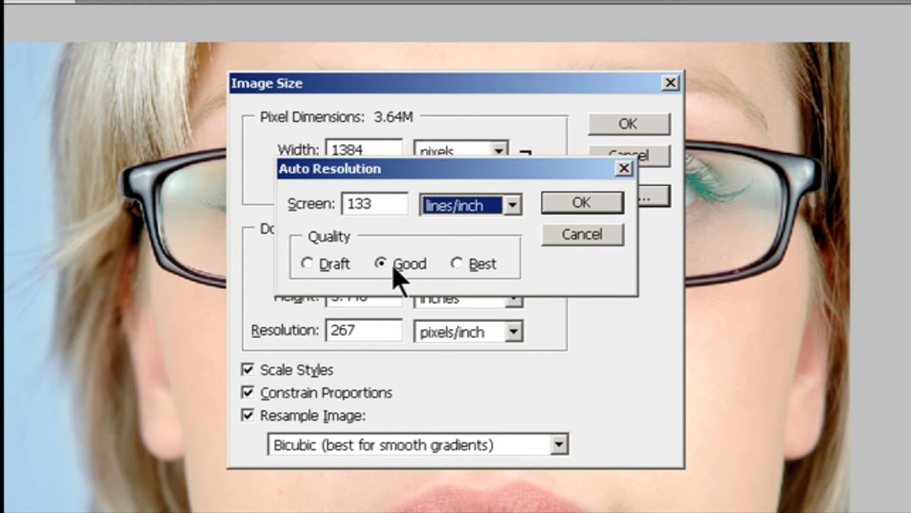
{"action": "left_click", "coordinate": [321, 264]}
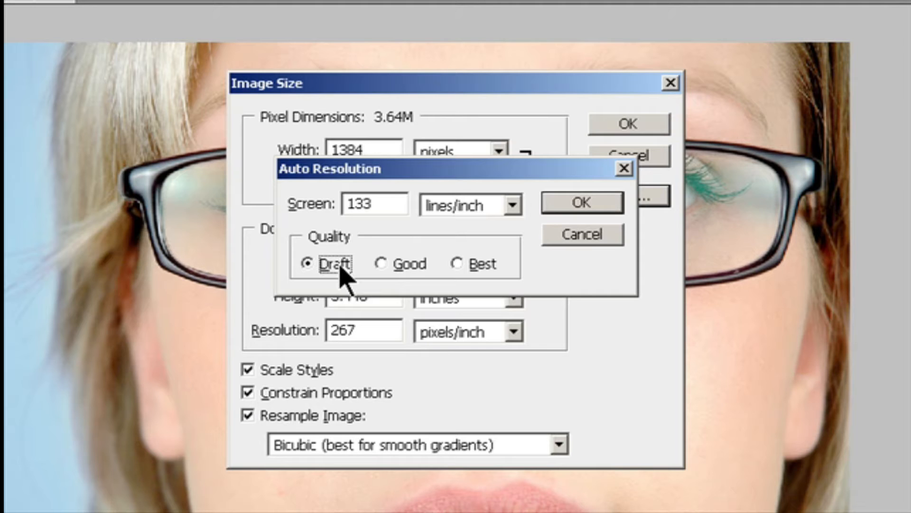
{"action": "left_click", "coordinate": [393, 264]}
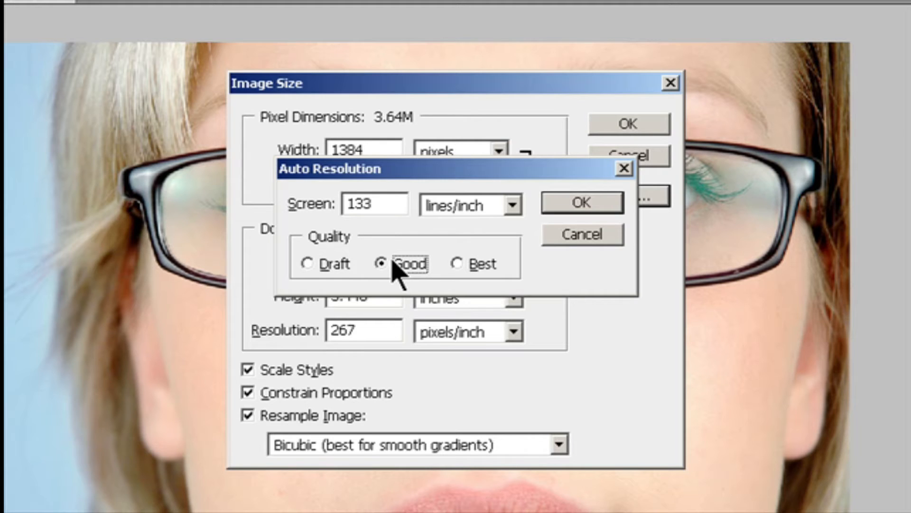
{"action": "left_click", "coordinate": [460, 264]}
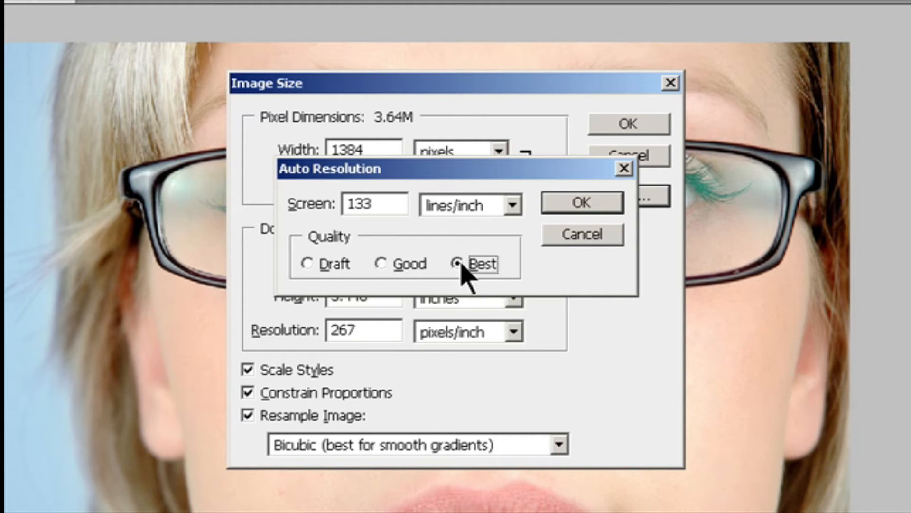
{"action": "left_click", "coordinate": [565, 205]}
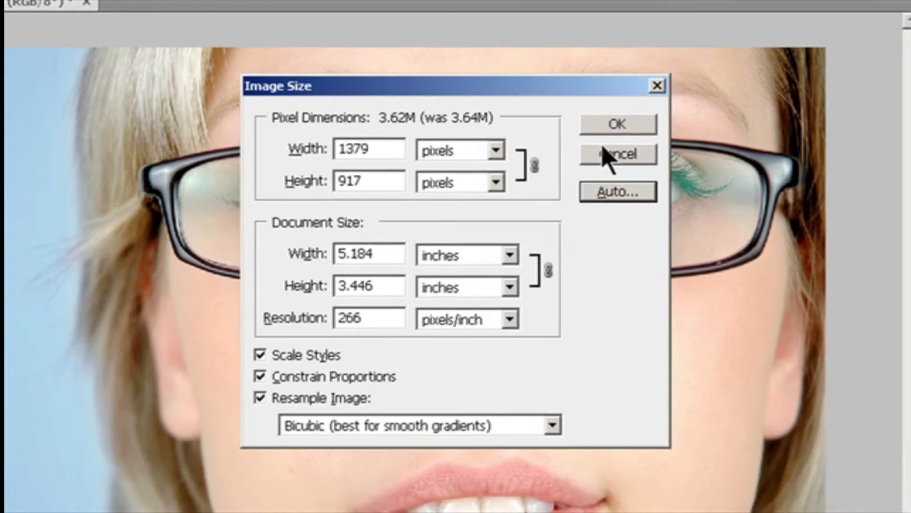
{"action": "left_click", "coordinate": [617, 155]}
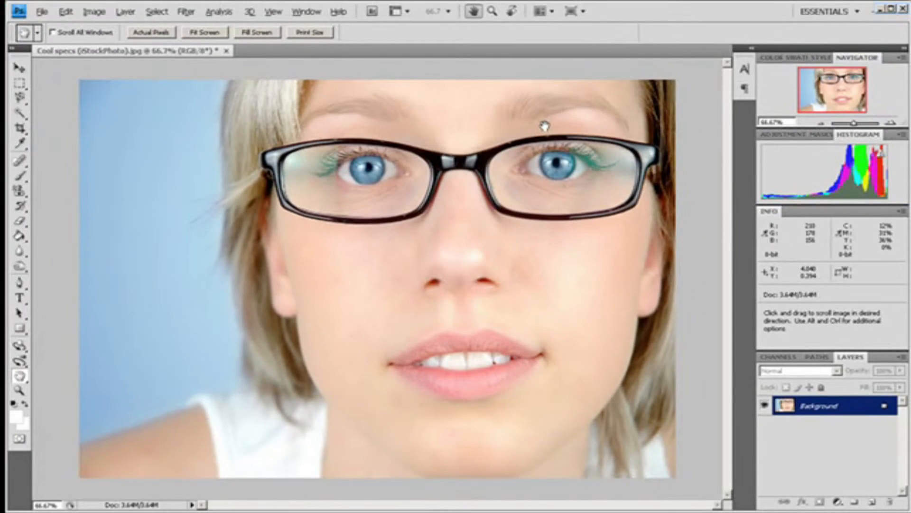
- Switch to the Move tool, view the image at Print Size, then fit it to the screen
{"action": "key", "text": "v"}
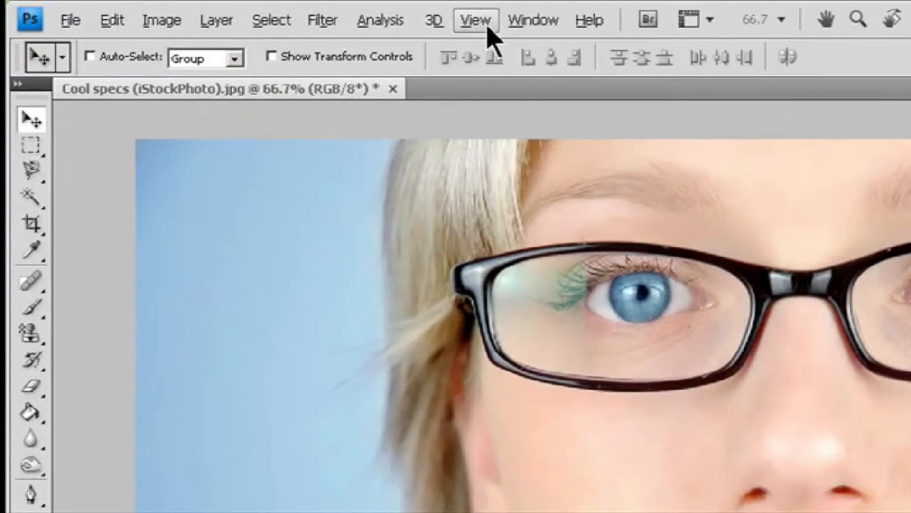
{"action": "left_click", "coordinate": [273, 11]}
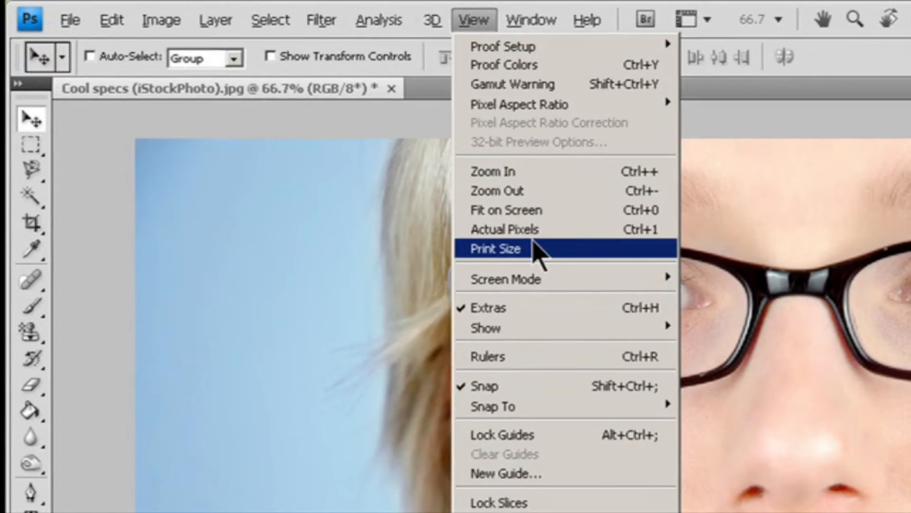
{"action": "left_click", "coordinate": [538, 247]}
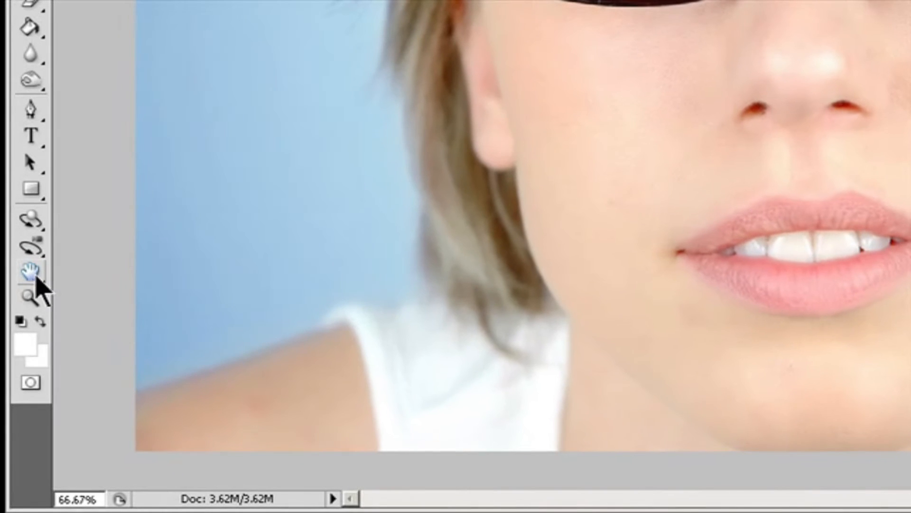
{"action": "left_click", "coordinate": [25, 311]}
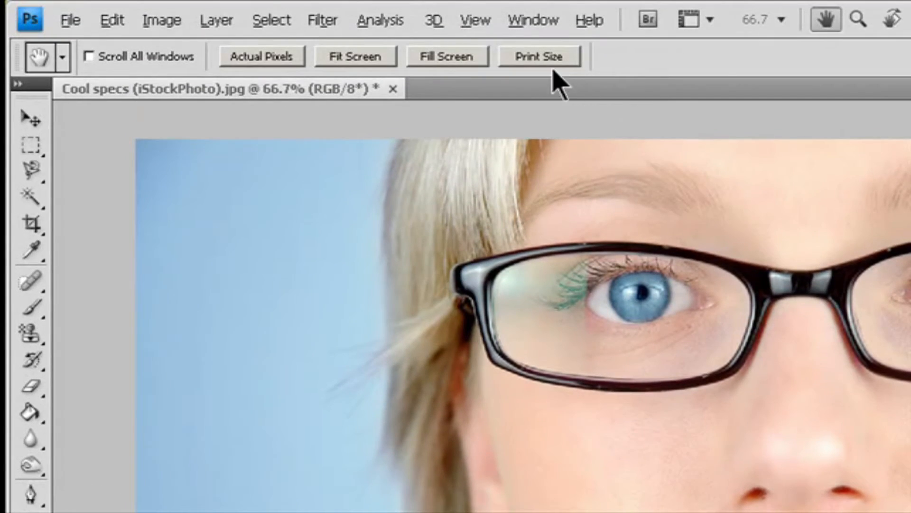
{"action": "left_click", "coordinate": [552, 60]}
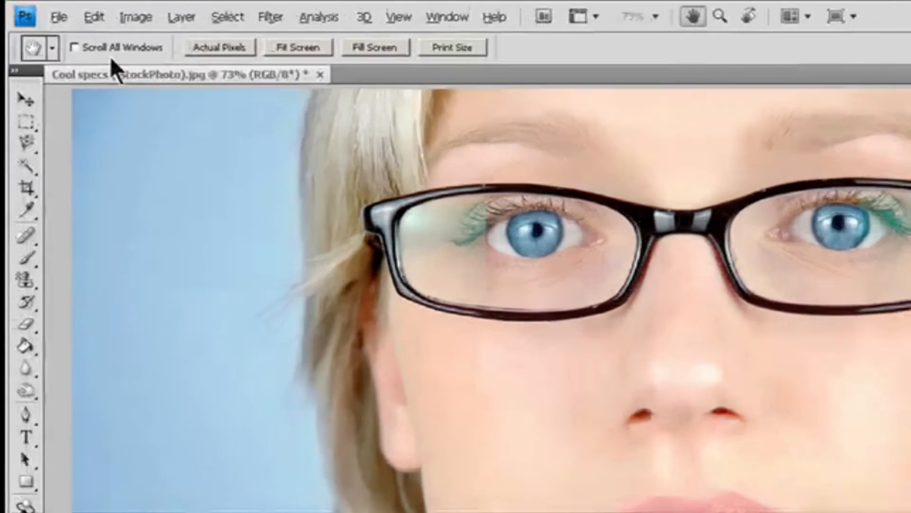
- Reopen Image Size and look through the resampling method list
{"action": "left_click", "coordinate": [94, 12]}
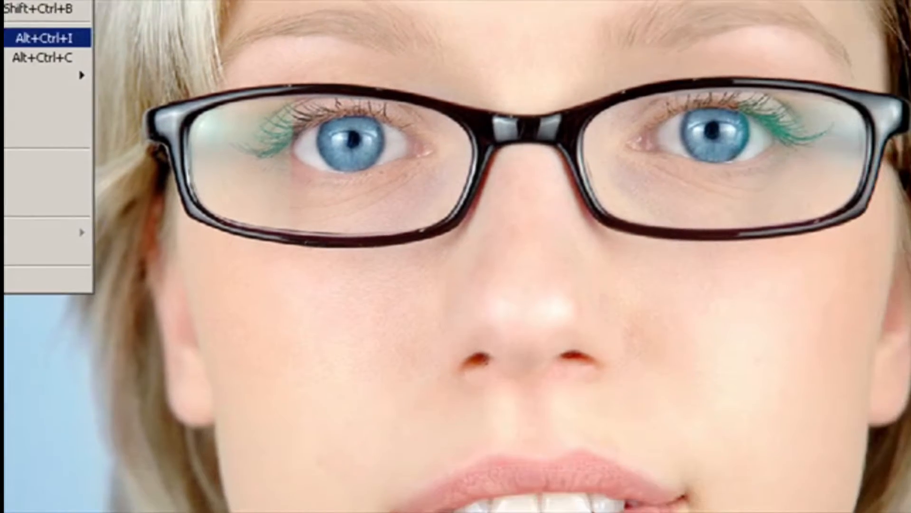
{"action": "left_click", "coordinate": [45, 37]}
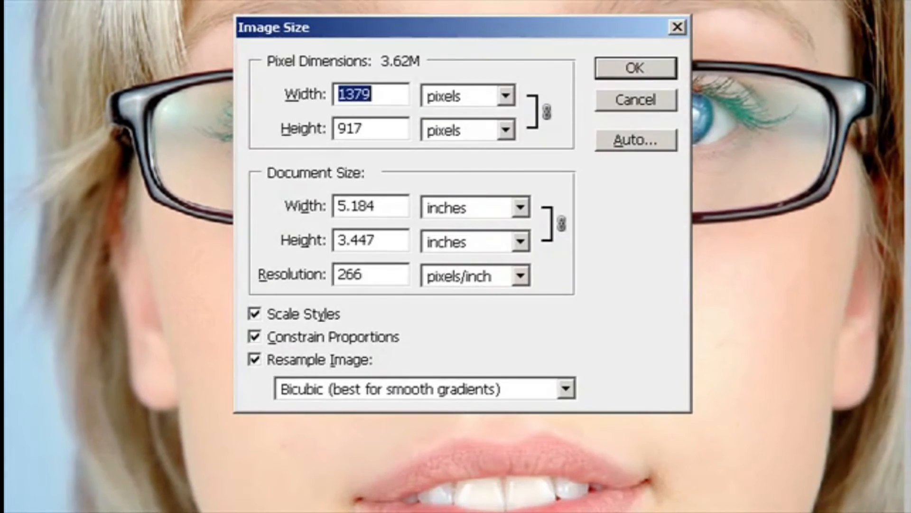
{"action": "left_click", "coordinate": [566, 390]}
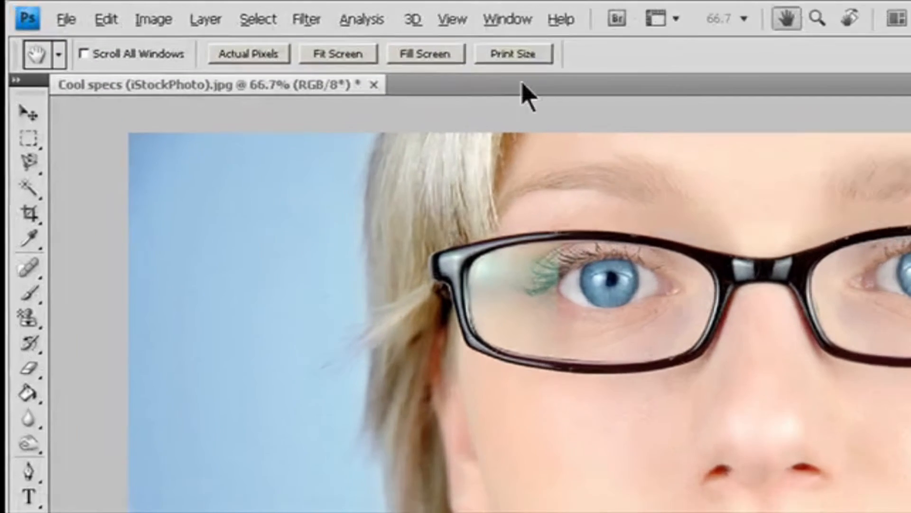
- Open the Navigator panel and set its zoom to 100%
{"action": "left_click", "coordinate": [306, 11]}
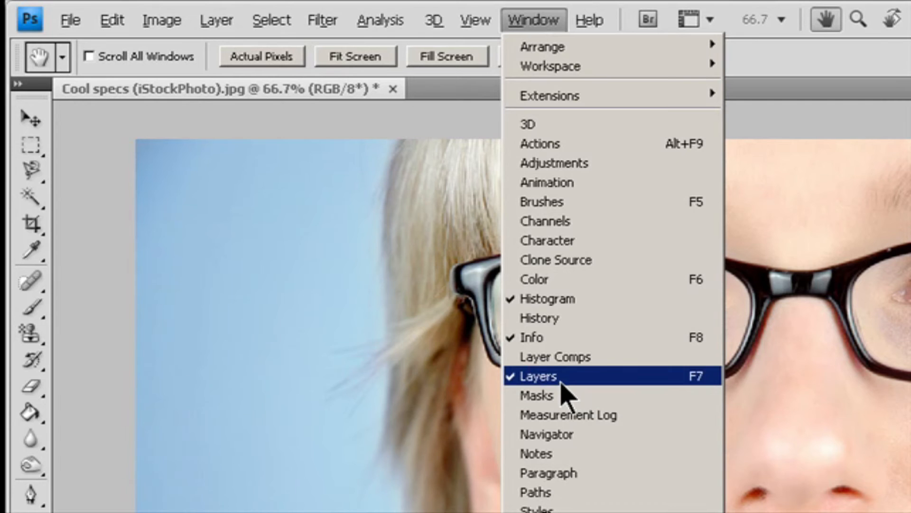
{"action": "left_click", "coordinate": [566, 433]}
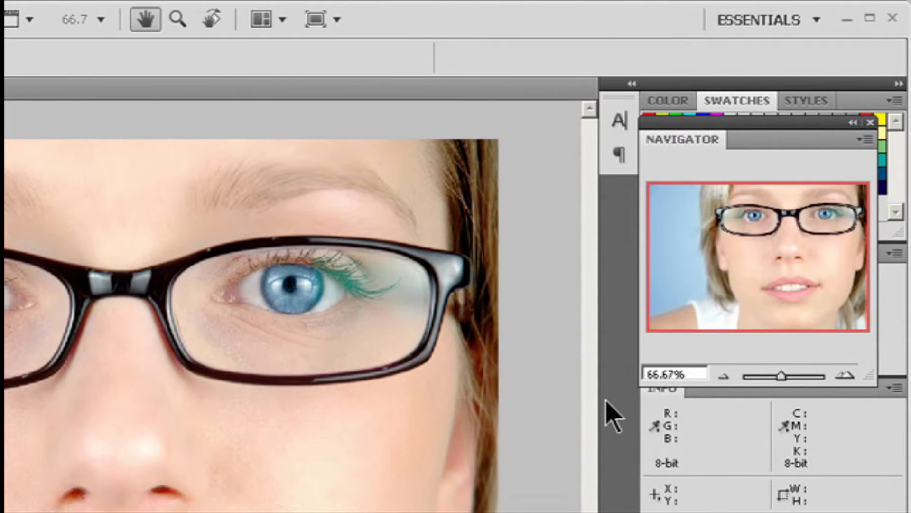
{"action": "left_click", "coordinate": [693, 374]}
{"action": "type", "text": "100"}
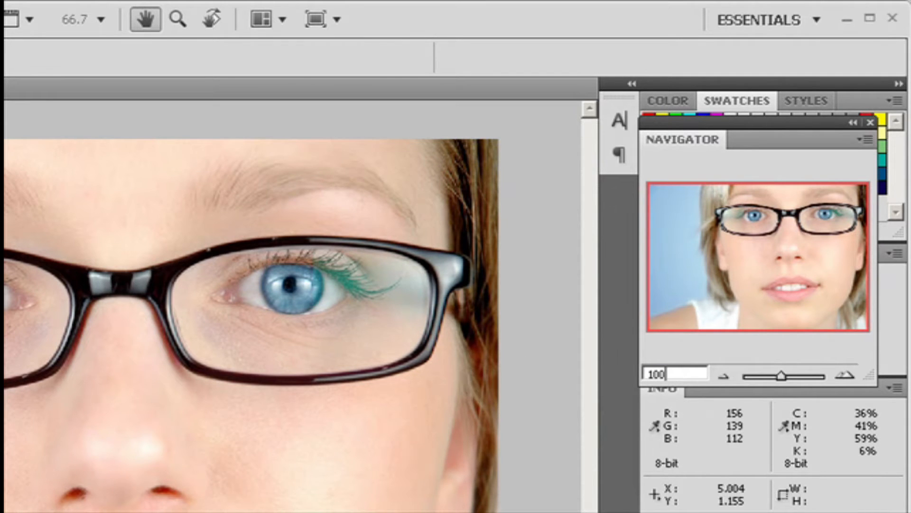
{"action": "key", "text": "Return"}
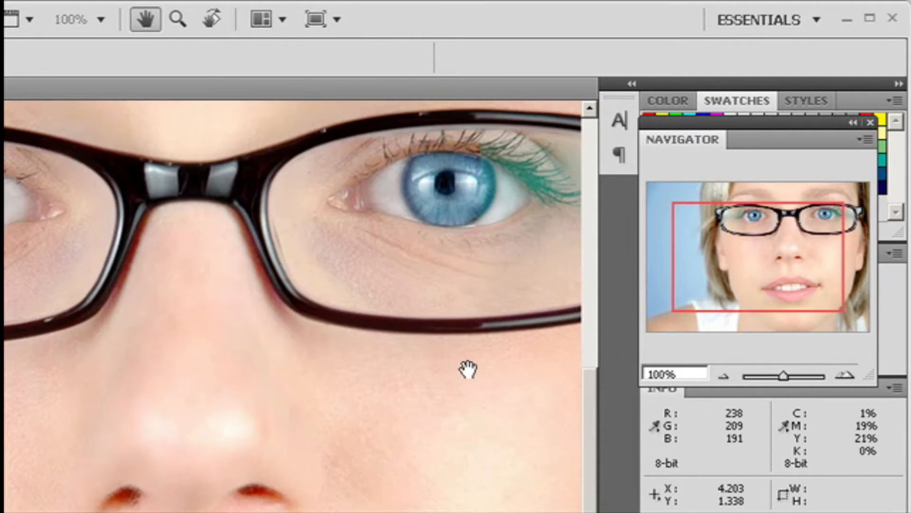
- Zoom out and in with the Navigator buttons, set the slider to 90.48%, and move the view box toward the lower right
{"action": "left_click", "coordinate": [724, 376]}
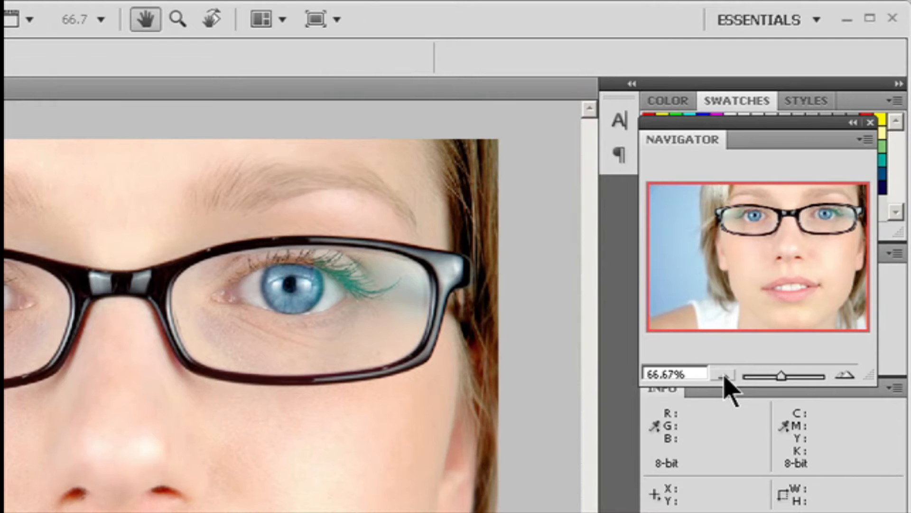
{"action": "left_click", "coordinate": [724, 376]}
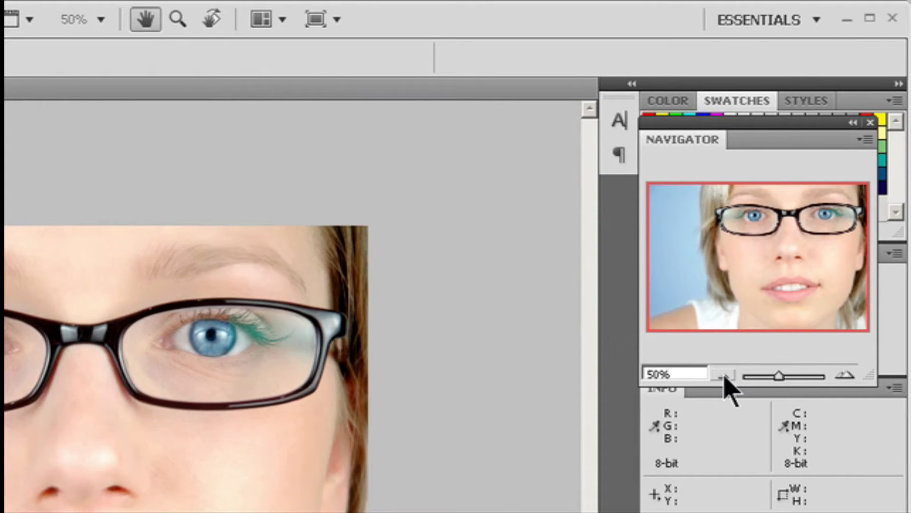
{"action": "left_click", "coordinate": [844, 376]}
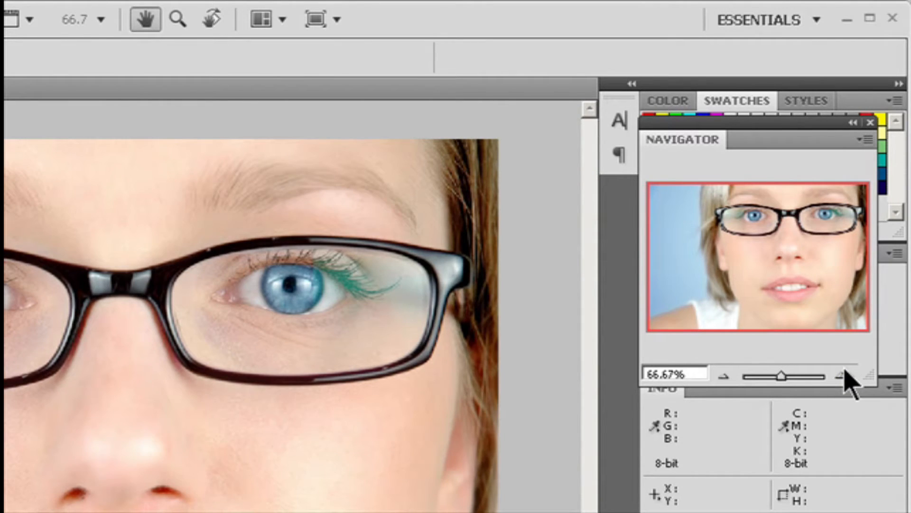
{"action": "mouse_move", "coordinate": [781, 376]}
{"action": "left_mouse_down"}
{"action": "mouse_move", "coordinate": [805, 376]}
{"action": "mouse_move", "coordinate": [783, 376]}
{"action": "left_mouse_up"}
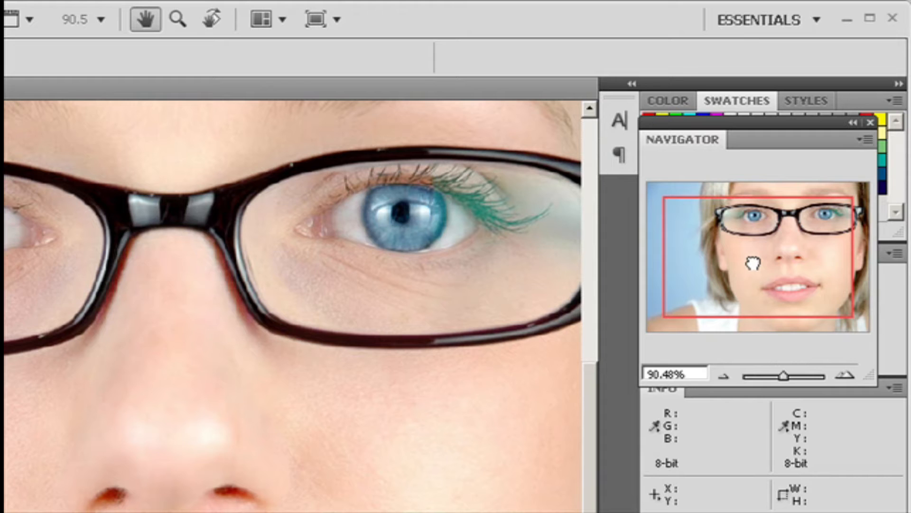
{"action": "left_click_drag", "start_coordinate": [754, 267], "coordinate": [811, 294]}
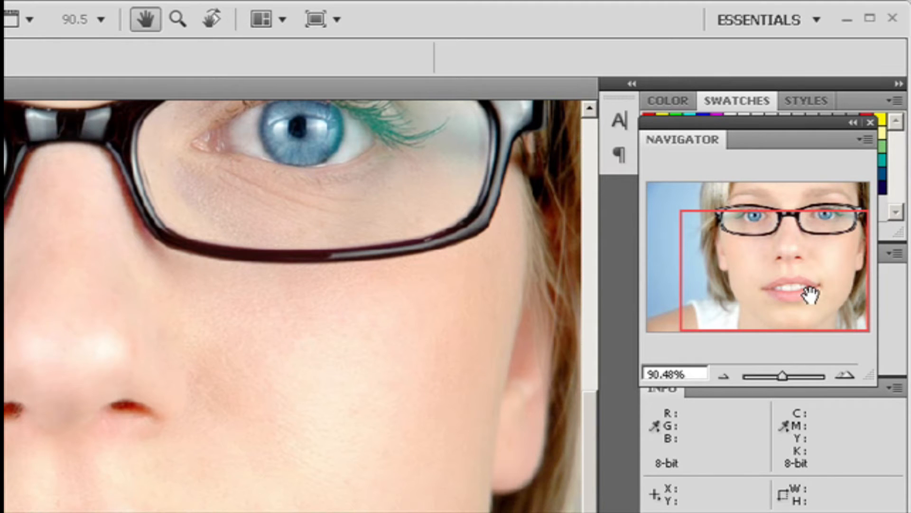
- Change the Navigator view box colour to Cyan in Panel Options
{"action": "left_click", "coordinate": [865, 140]}
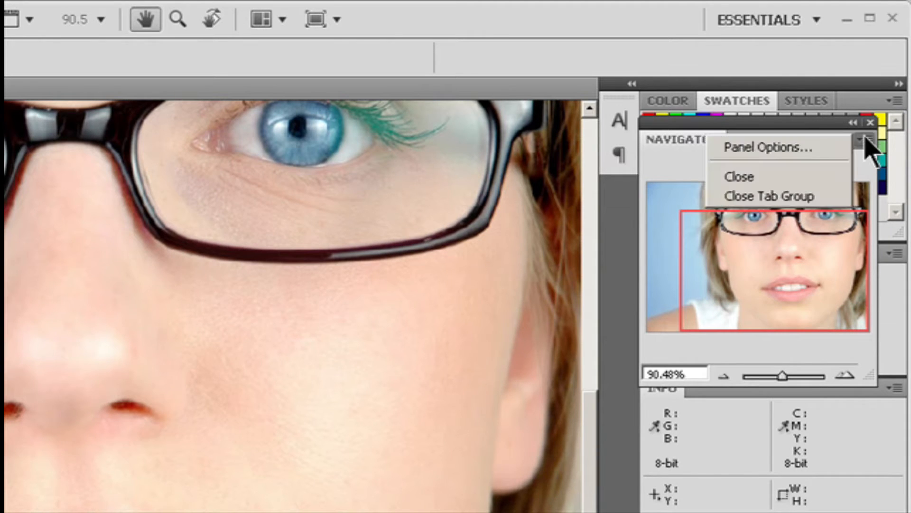
{"action": "left_click", "coordinate": [838, 147]}
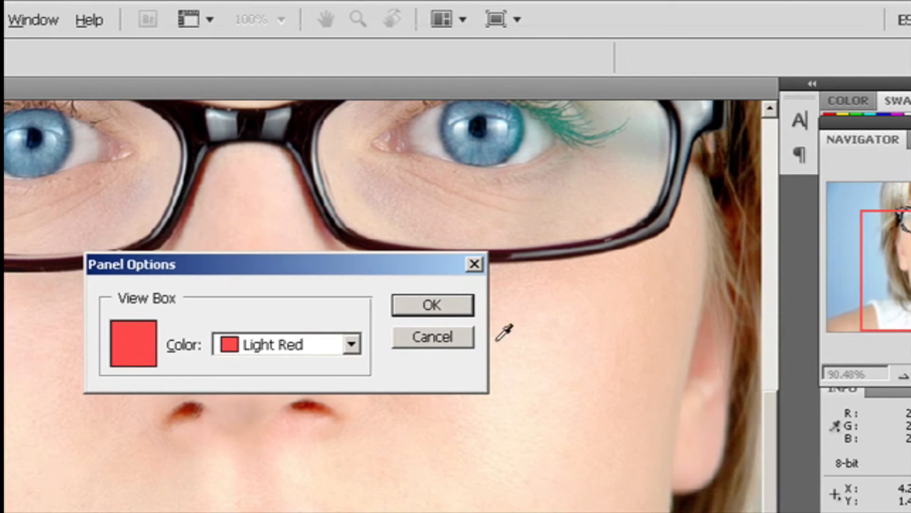
{"action": "left_click", "coordinate": [355, 345]}
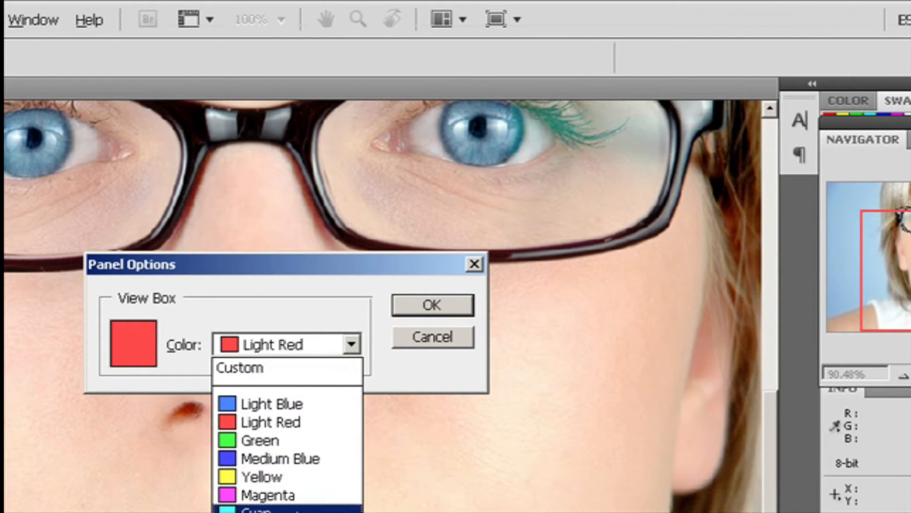
{"action": "left_click", "coordinate": [294, 509]}
{"action": "left_click", "coordinate": [420, 308]}
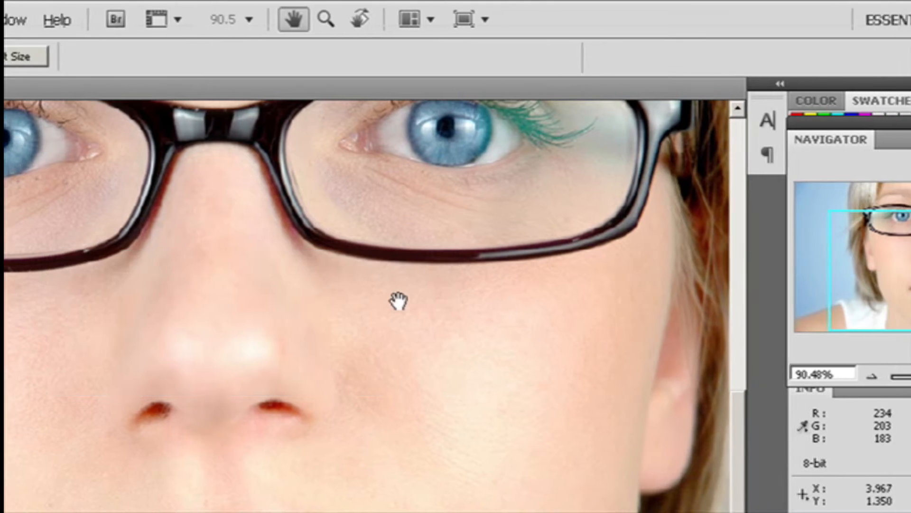
{"action": "left_click_drag", "start_coordinate": [807, 230], "coordinate": [857, 190]}
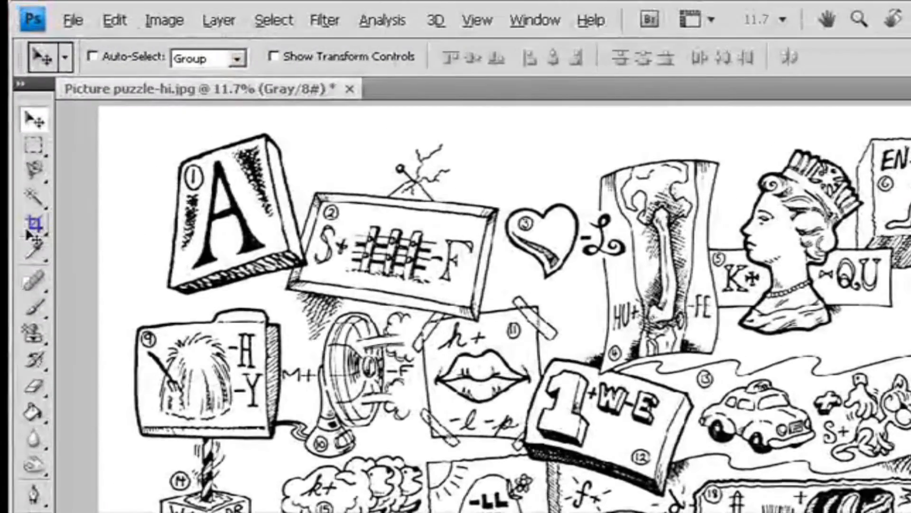
- Pick the Crop tool and clear its width, height and resolution settings
{"action": "left_click", "coordinate": [33, 225]}
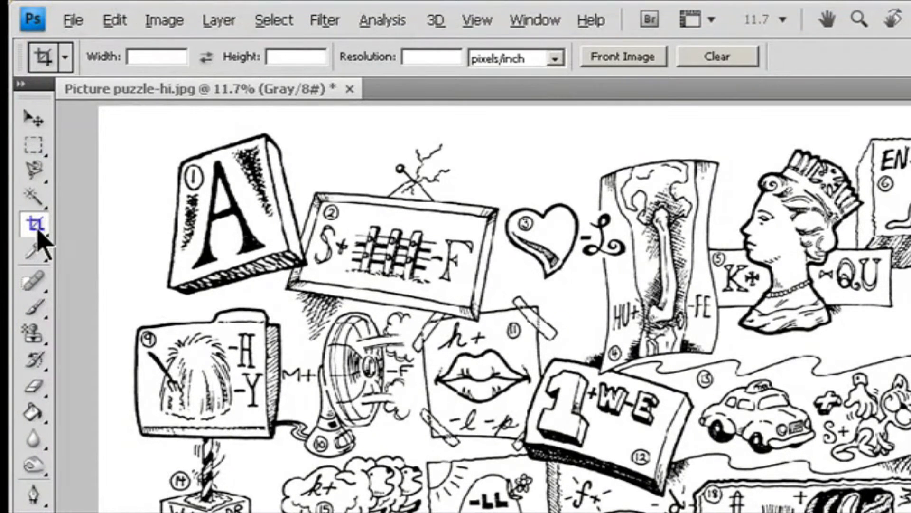
{"action": "left_click", "coordinate": [429, 58]}
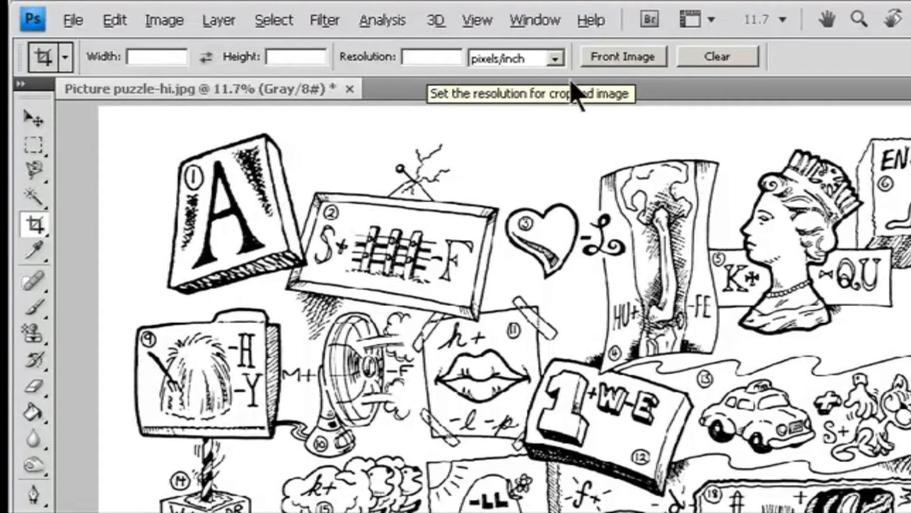
{"action": "left_click", "coordinate": [720, 61]}
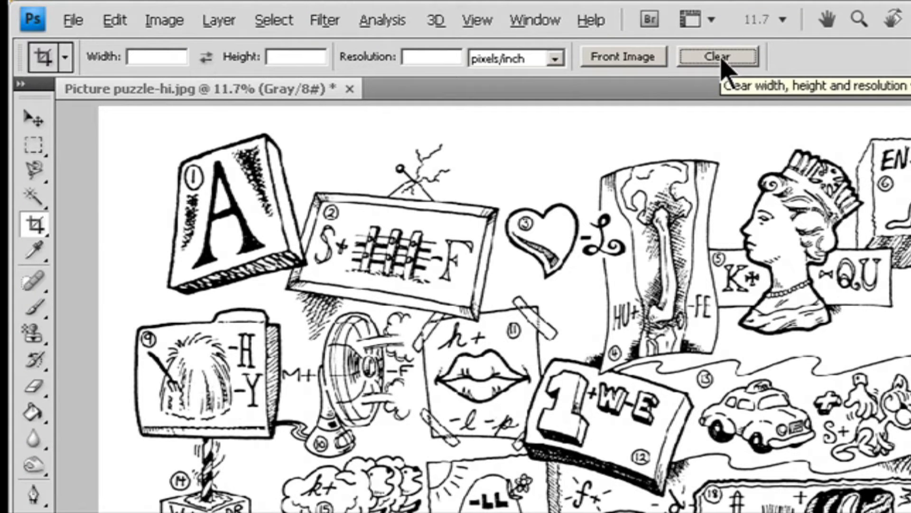
- Set the crop width to 800 and height to 600, then swap the width and height values twice
{"action": "left_click", "coordinate": [162, 56]}
{"action": "type", "text": "800"}
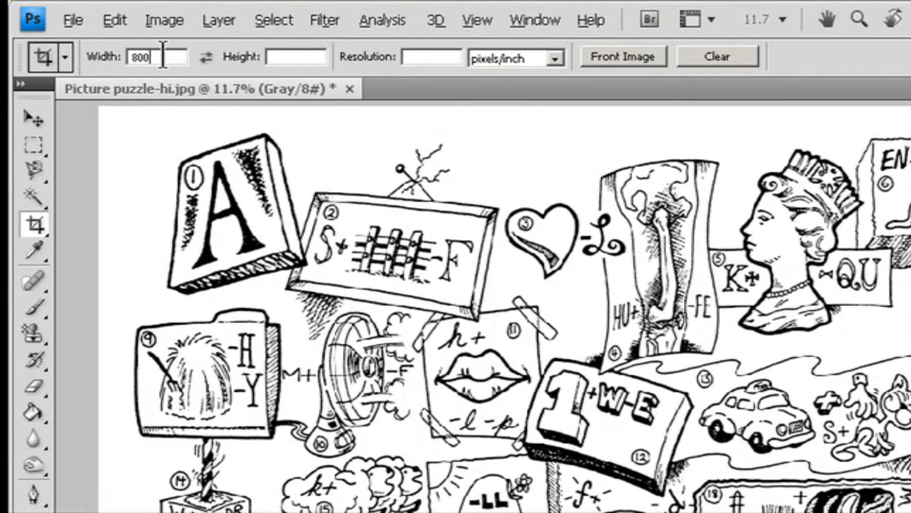
{"action": "left_click", "coordinate": [294, 57]}
{"action": "type", "text": "600"}
{"action": "left_click", "coordinate": [445, 58]}
{"action": "left_click", "coordinate": [206, 57]}
{"action": "left_click", "coordinate": [206, 57]}
- Open the file Snow on branch-hi.jpg from the Lesson 04 folder
{"action": "left_click", "coordinate": [83, 20]}
{"action": "left_click", "coordinate": [91, 63]}
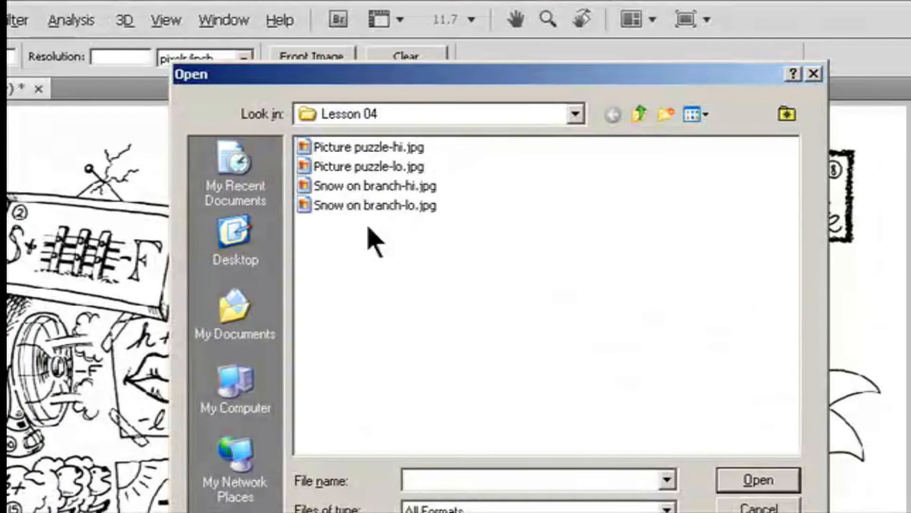
{"action": "left_click", "coordinate": [359, 188]}
{"action": "left_click", "coordinate": [783, 475]}
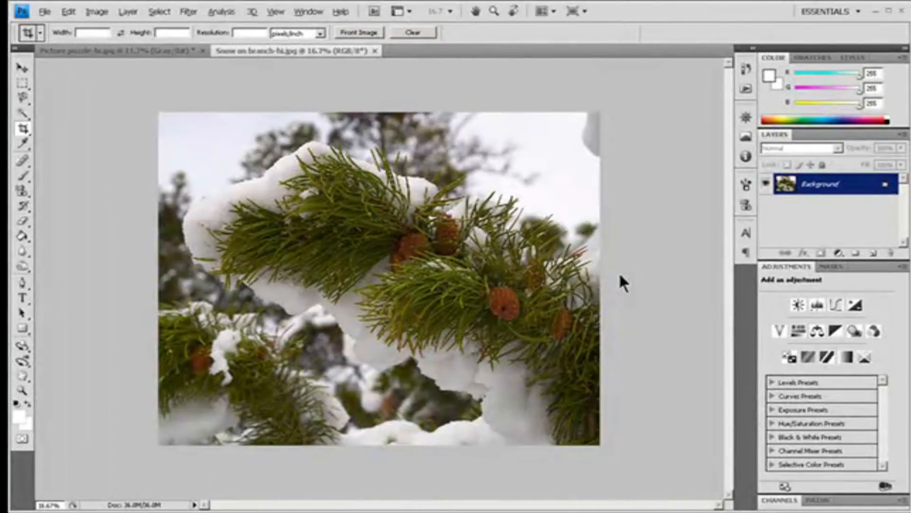
- Return to the Picture puzzle image and load the front image's size and resolution into the crop settings
{"action": "left_click", "coordinate": [151, 50]}
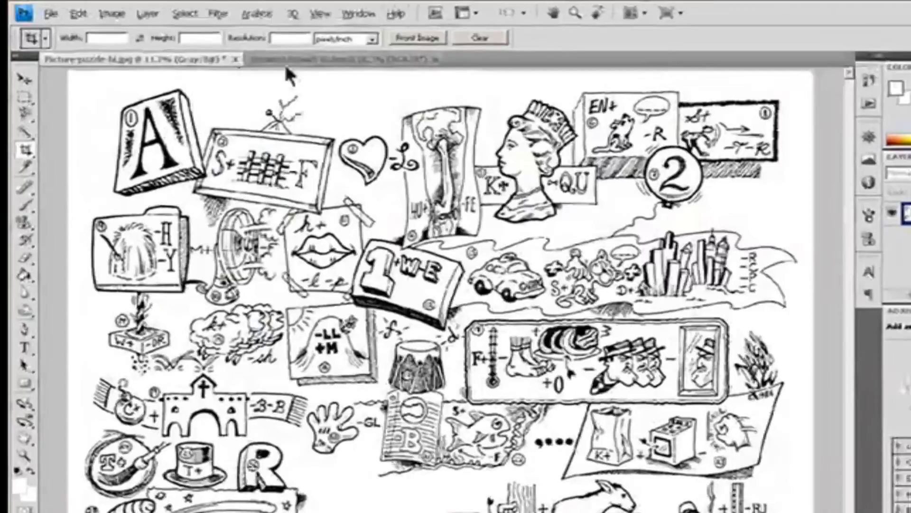
{"action": "left_click", "coordinate": [399, 37]}
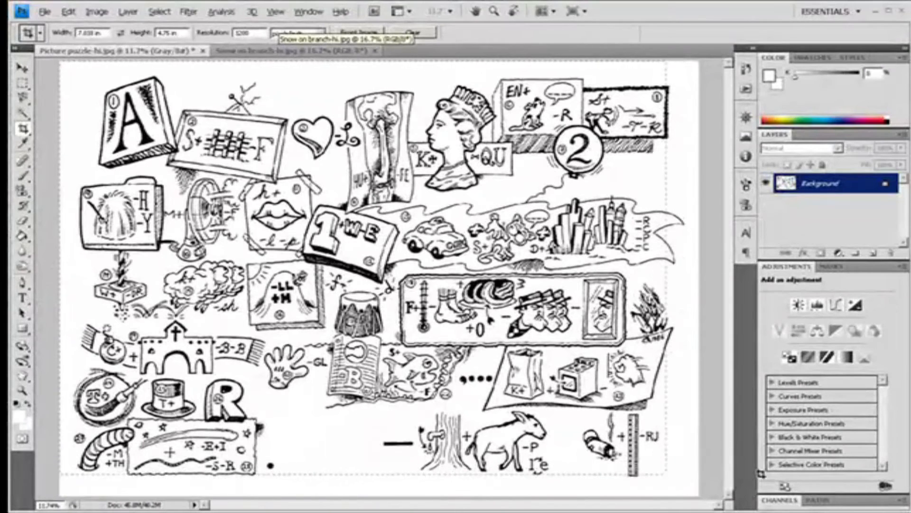
- Draw a crop box over the whole picture puzzle image and rotate it
{"action": "left_click_drag", "start_coordinate": [771, 486], "coordinate": [768, 485]}
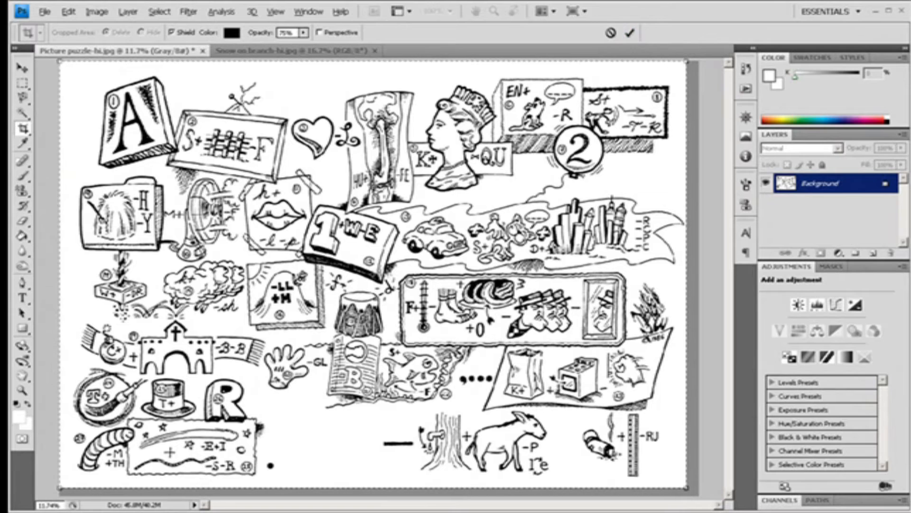
{"action": "mouse_move", "coordinate": [374, 165]}
{"action": "left_mouse_down"}
{"action": "mouse_move", "coordinate": [385, 174]}
{"action": "mouse_move", "coordinate": [372, 170]}
{"action": "mouse_move", "coordinate": [380, 169]}
{"action": "left_mouse_up"}
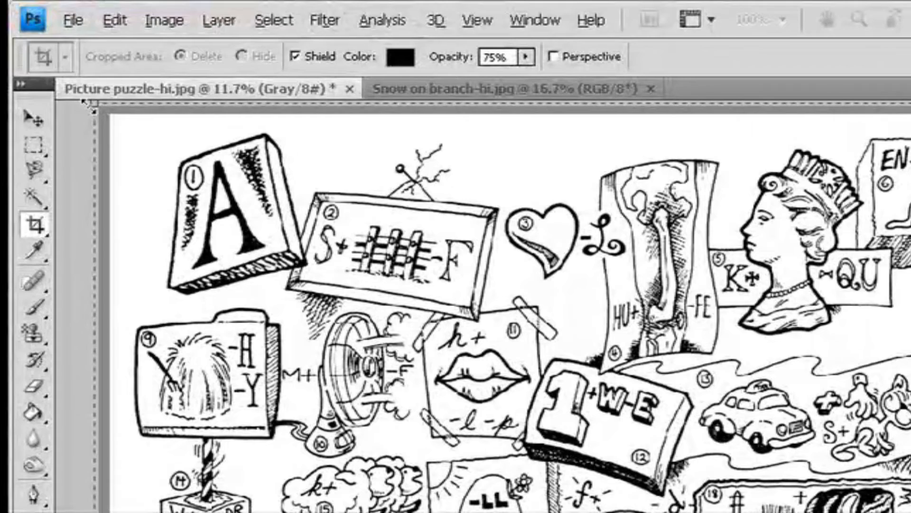
{"action": "left_click_drag", "start_coordinate": [87, 102], "coordinate": [90, 105]}
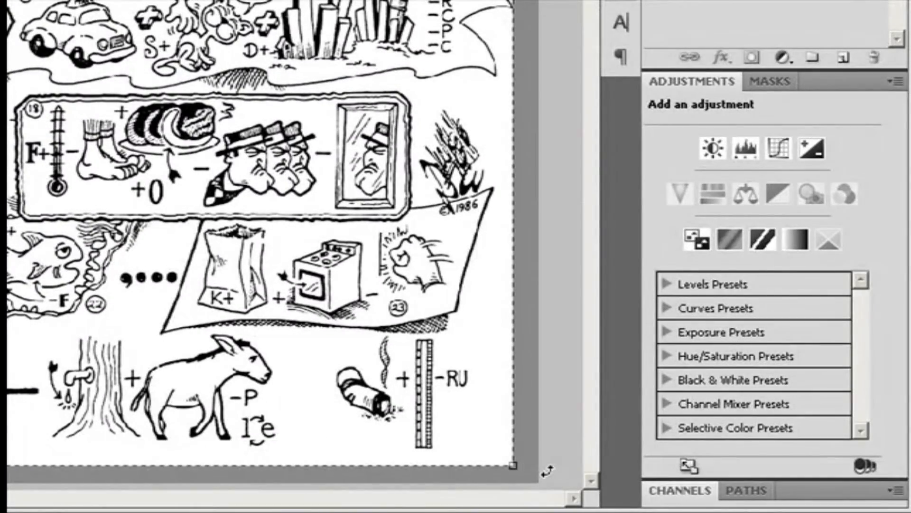
{"action": "left_click_drag", "start_coordinate": [525, 472], "coordinate": [464, 502]}
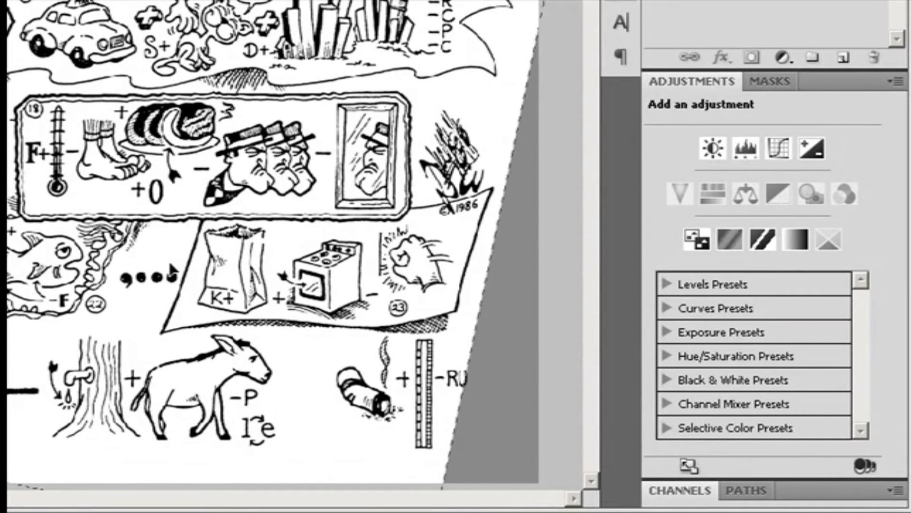
{"action": "left_click_drag", "start_coordinate": [0, 103], "coordinate": [9, 114]}
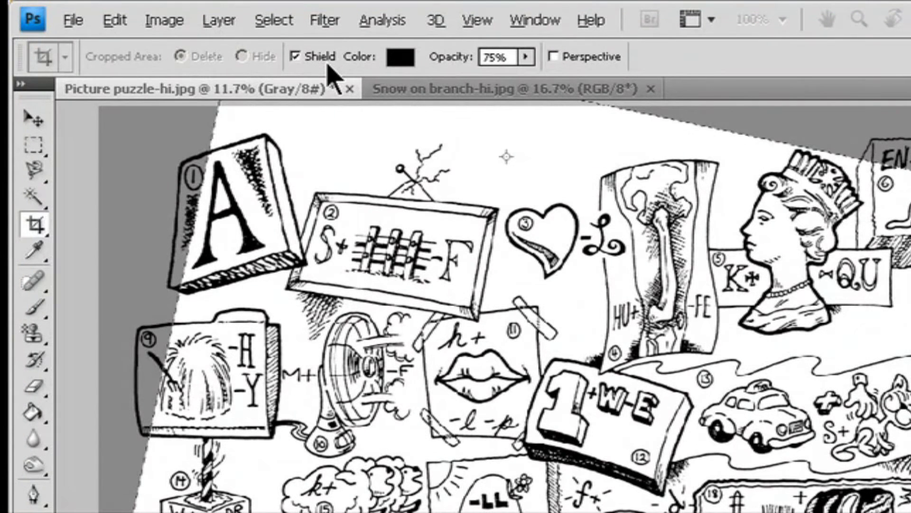
- Set the crop shield colour to black, 000000, in the Color Picker
{"action": "left_click", "coordinate": [400, 57]}
{"action": "left_click_drag", "start_coordinate": [837, 234], "coordinate": [763, 178]}
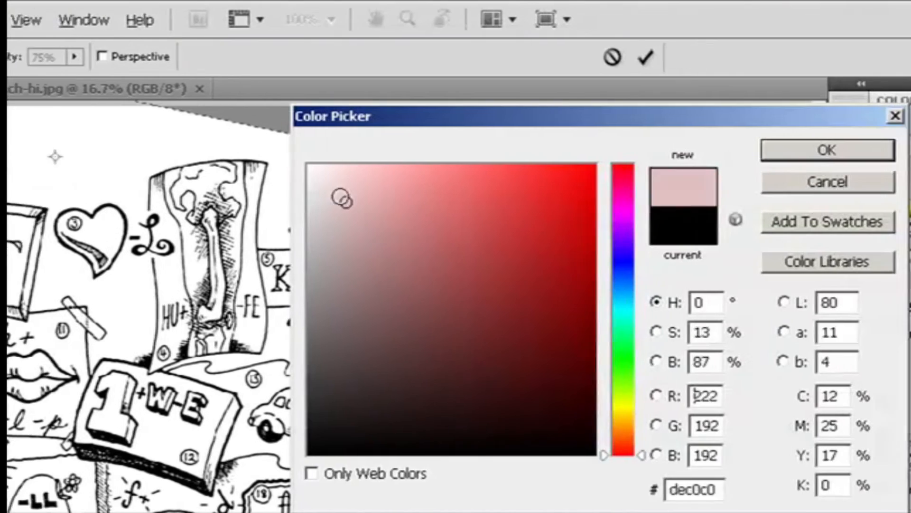
{"action": "left_click_drag", "start_coordinate": [256, 178], "coordinate": [534, 454]}
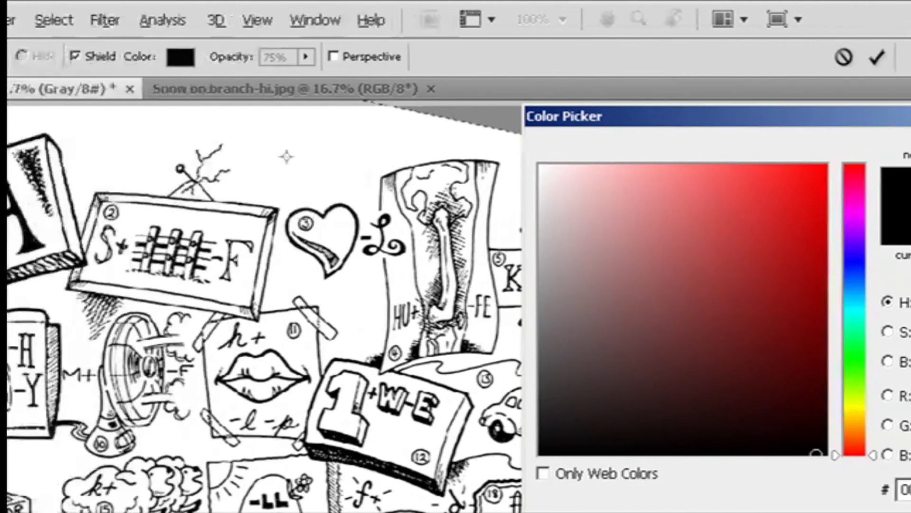
{"action": "left_click", "coordinate": [719, 152]}
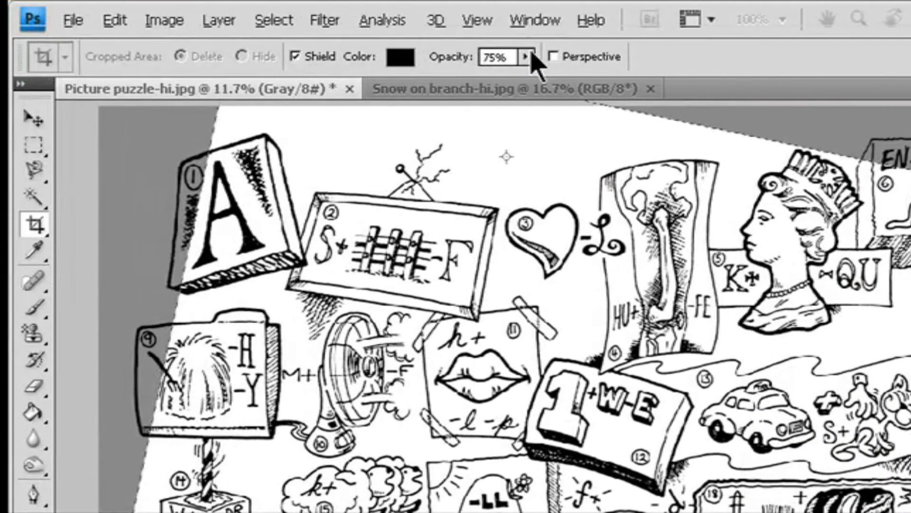
- Raise the crop shield opacity to 93% and cancel the crop
{"action": "left_click", "coordinate": [24, 57]}
{"action": "left_click_drag", "start_coordinate": [532, 79], "coordinate": [550, 86]}
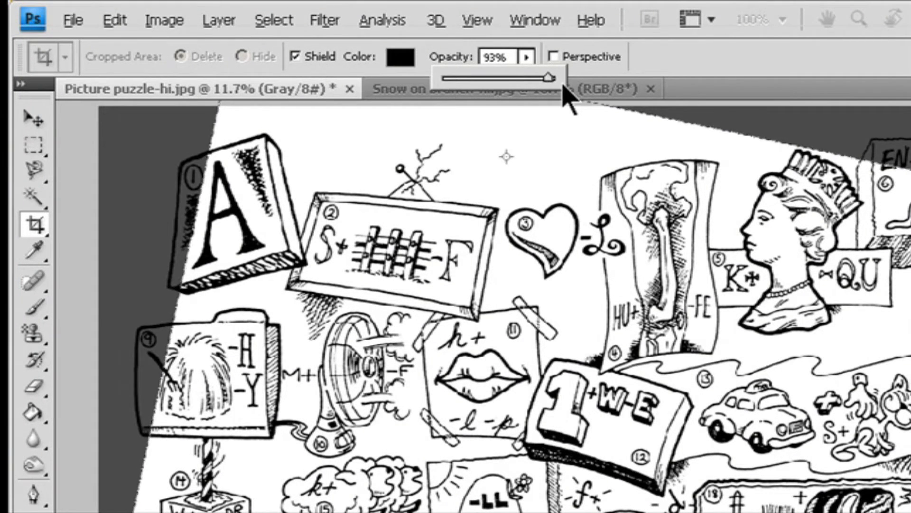
{"action": "key", "text": "Escape"}
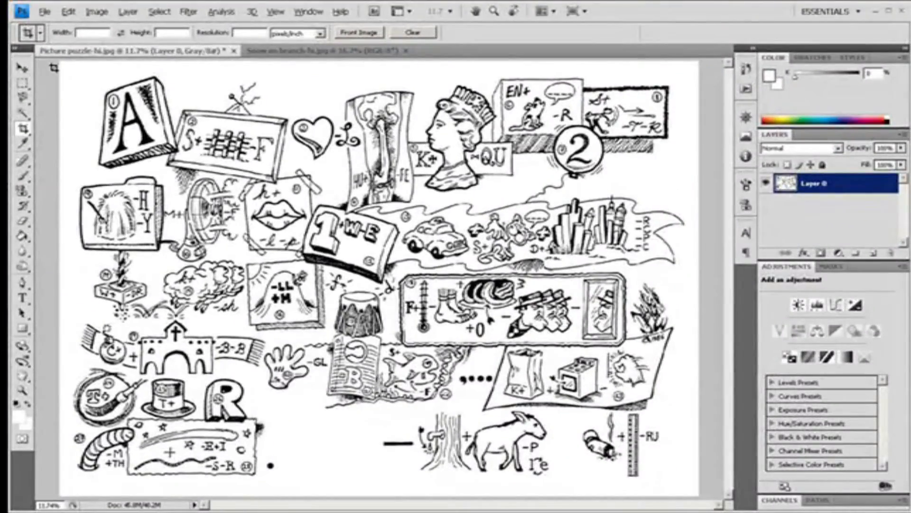
- Select all, draw a crop box around the whole image, set the cropped area to Hide, and commit the crop
{"action": "key", "text": "ctrl+a"}
{"action": "left_click_drag", "start_coordinate": [748, 499], "coordinate": [688, 489]}
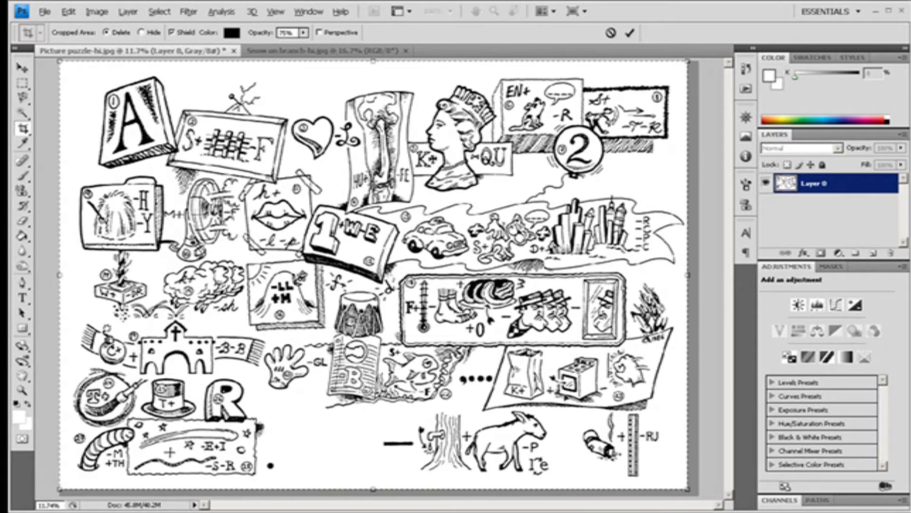
{"action": "left_click", "coordinate": [140, 32]}
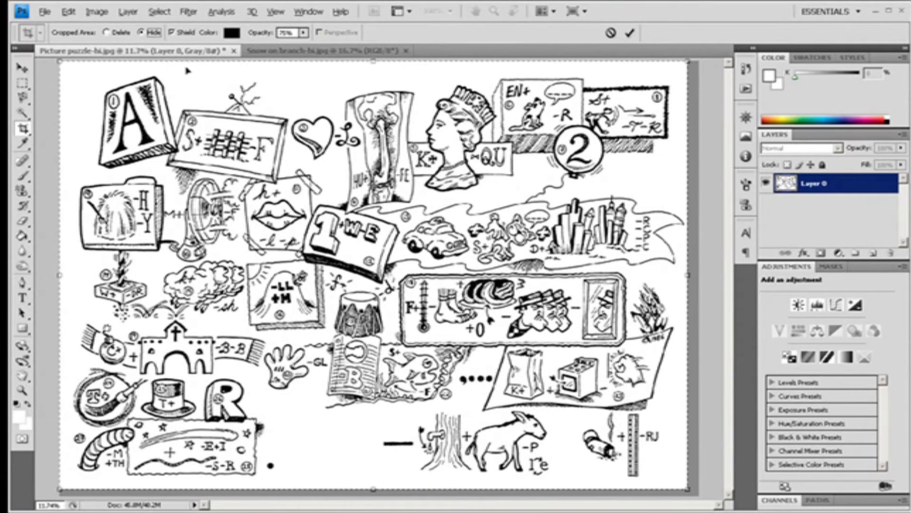
{"action": "left_click", "coordinate": [630, 32]}
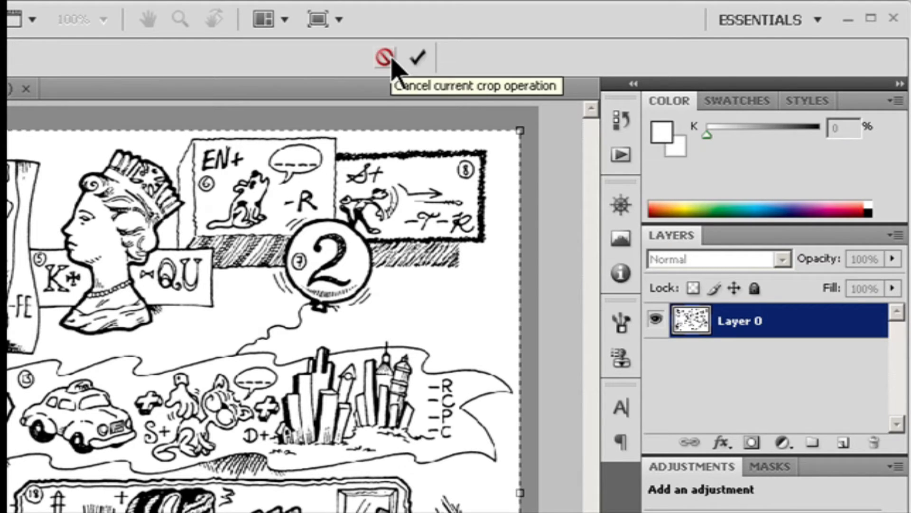
{"action": "left_click", "coordinate": [419, 58]}
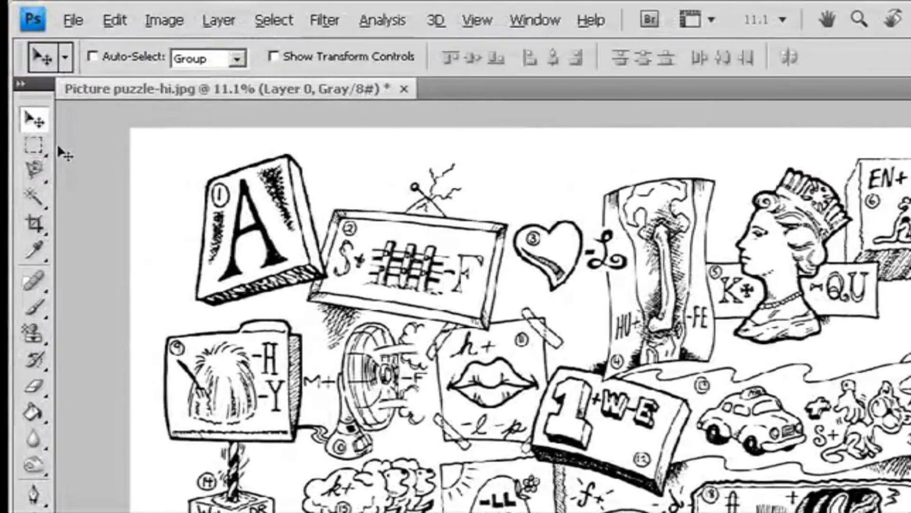
- Marquee-select most of the image and crop the image to that selection
{"action": "left_click", "coordinate": [22, 84]}
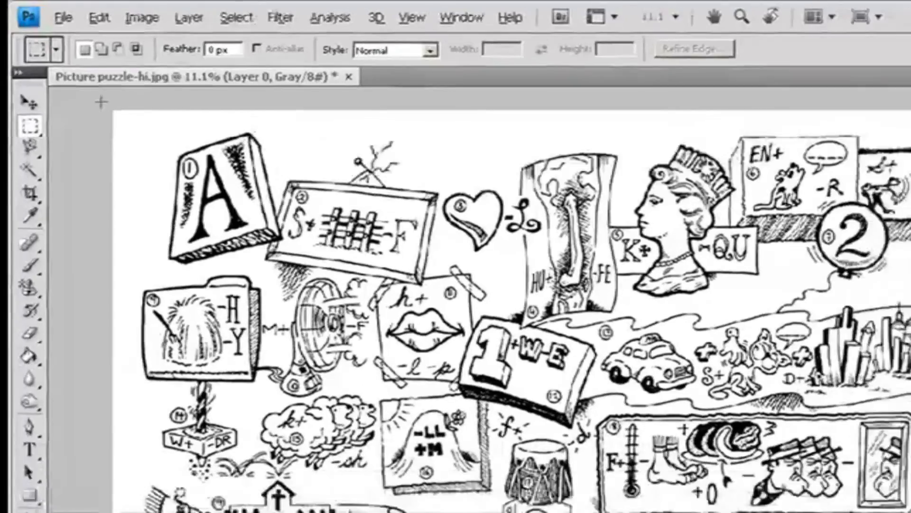
{"action": "left_click_drag", "start_coordinate": [116, 115], "coordinate": [676, 487]}
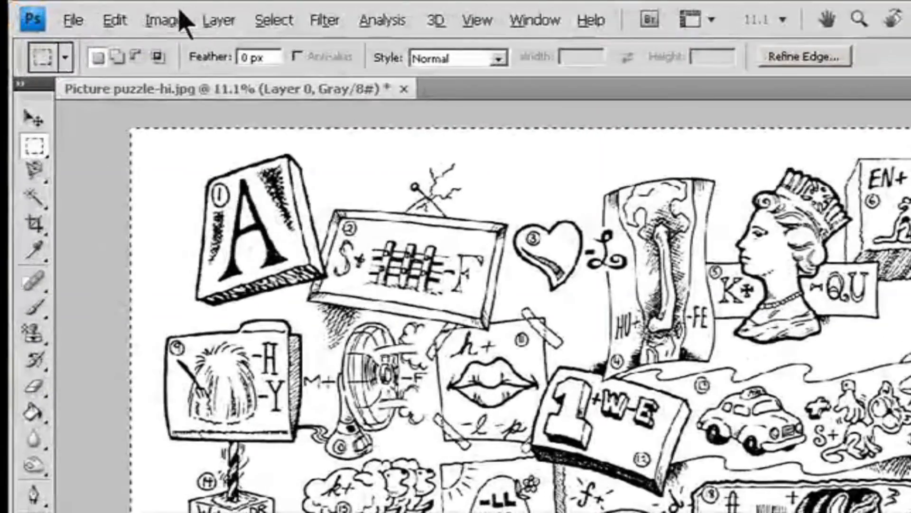
{"action": "left_click", "coordinate": [119, 14]}
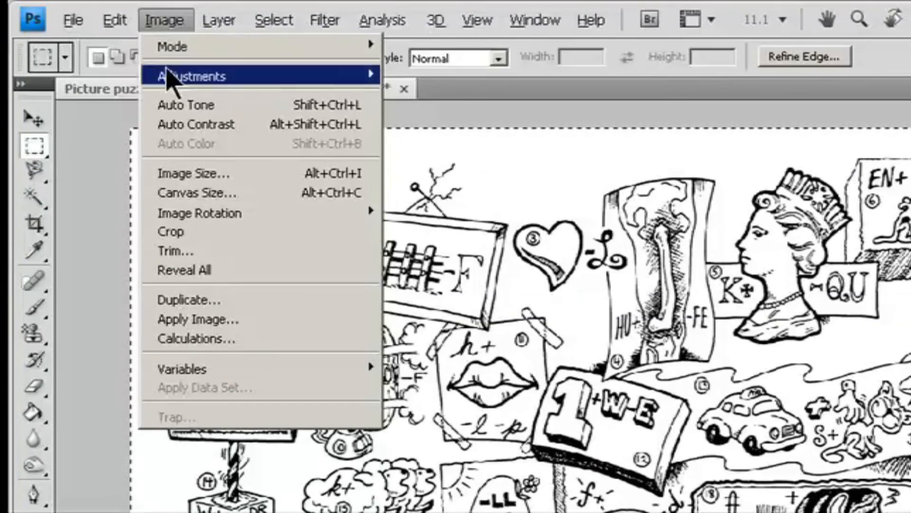
{"action": "left_click", "coordinate": [219, 229]}
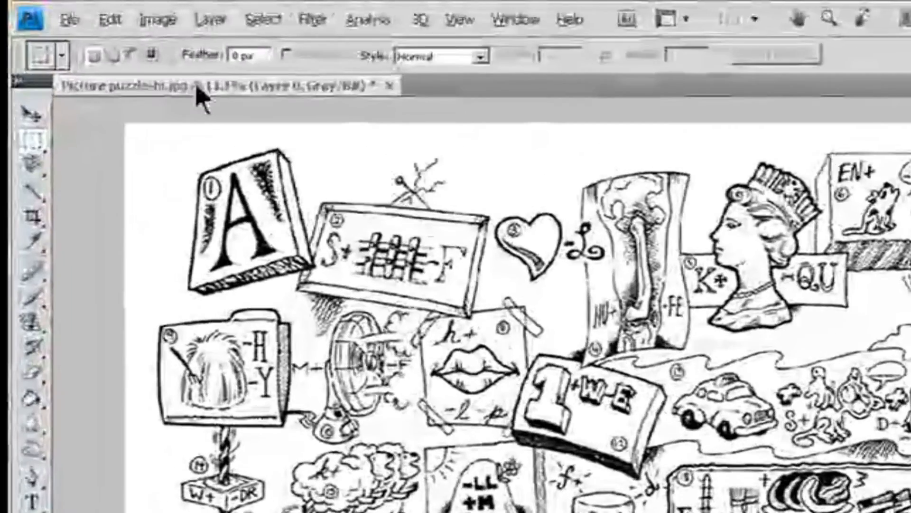
- Open Trim and try its Based On options, ending on Bottom Right Pixel Color, and toggle the Top and Bottom sides
{"action": "left_click", "coordinate": [96, 11]}
{"action": "left_click", "coordinate": [199, 251]}
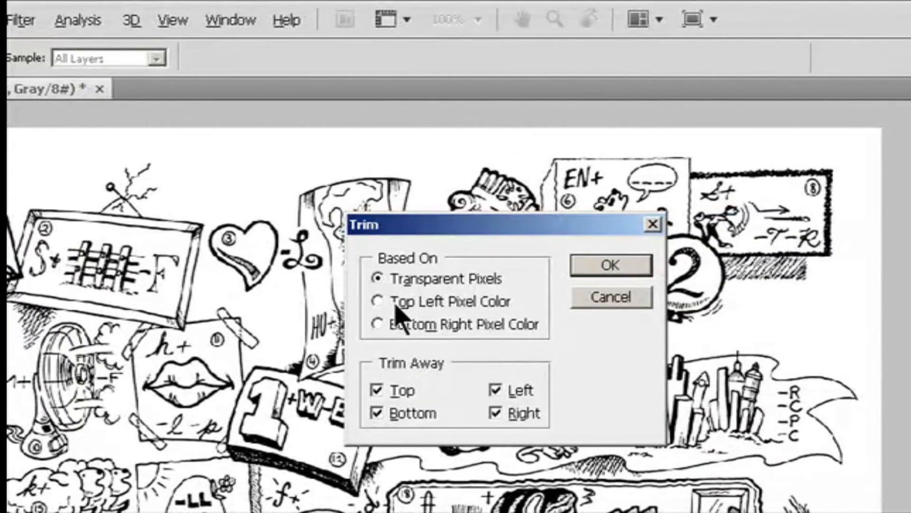
{"action": "left_click", "coordinate": [399, 308]}
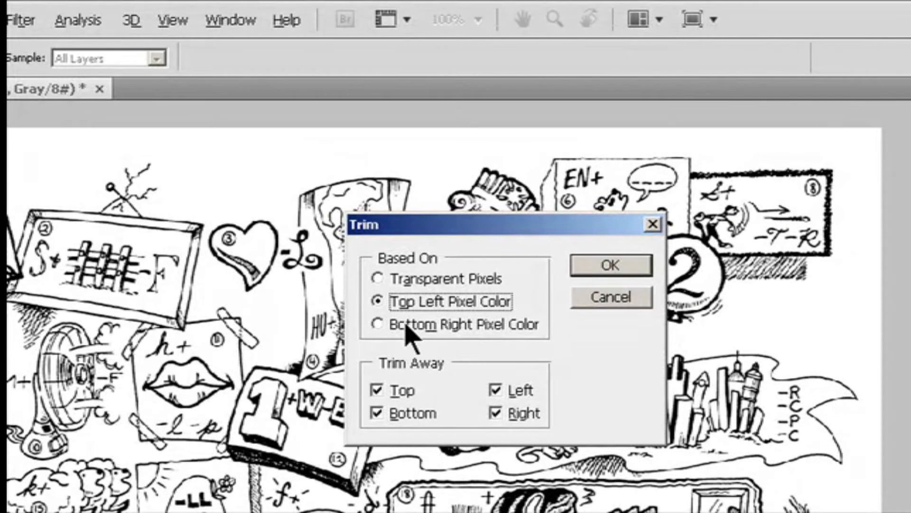
{"action": "left_click", "coordinate": [407, 325]}
{"action": "left_click", "coordinate": [398, 390]}
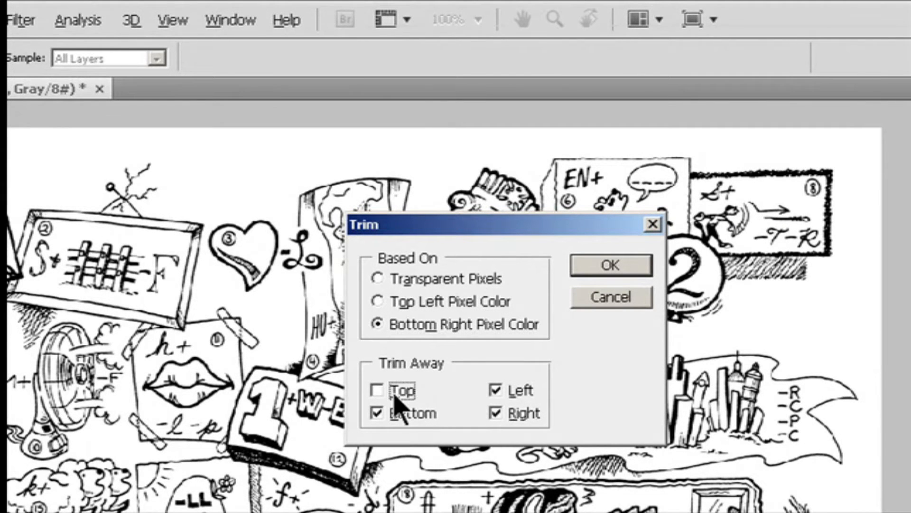
{"action": "left_click", "coordinate": [401, 414]}
{"action": "left_click", "coordinate": [387, 397]}
{"action": "left_click", "coordinate": [384, 413]}
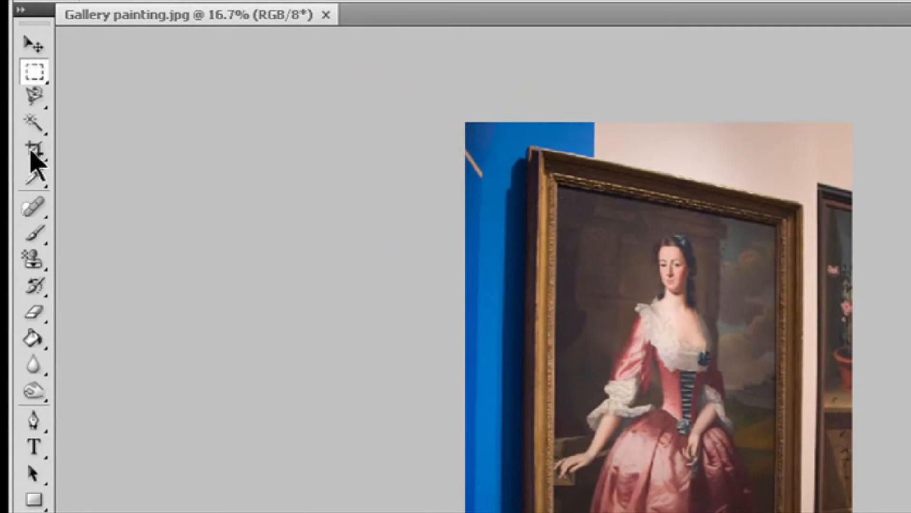
- Pick the Crop tool in the Gallery painting image
{"action": "left_click", "coordinate": [34, 151]}
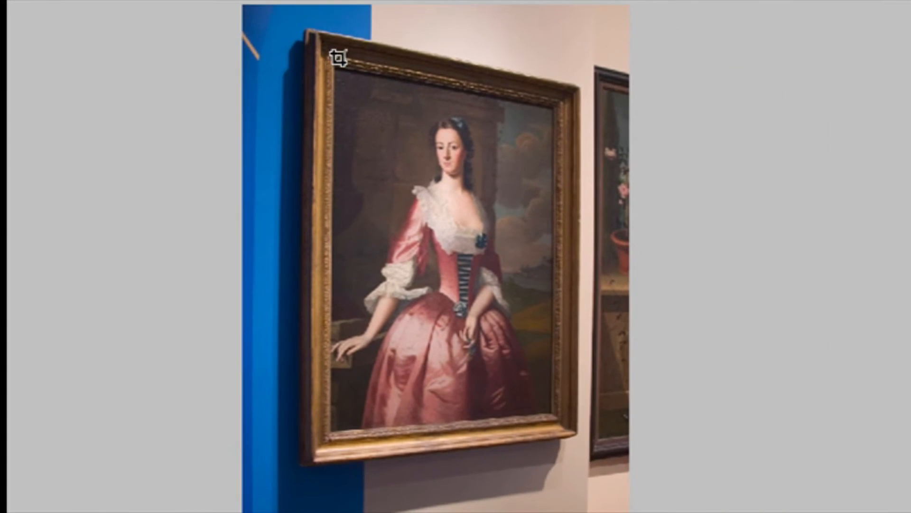
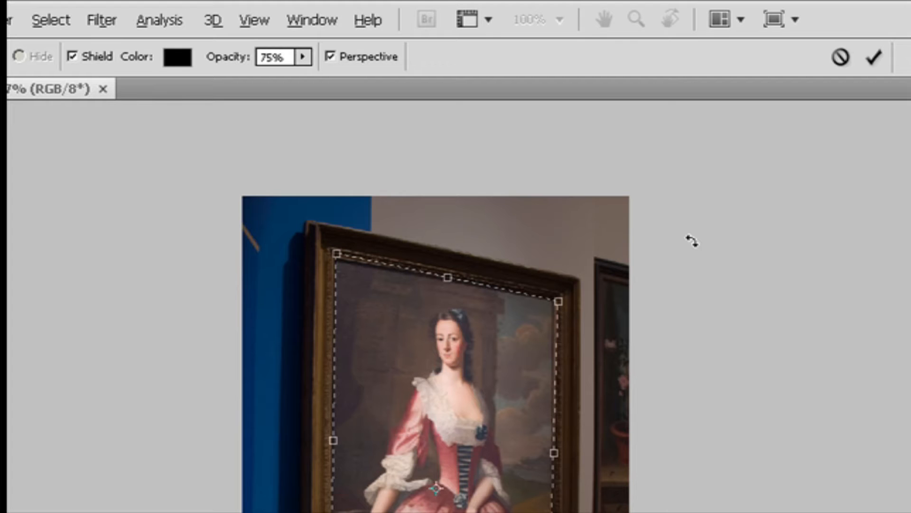
- Commit the perspective crop around the painting and rotate the image 180°
{"action": "left_click", "coordinate": [873, 57]}
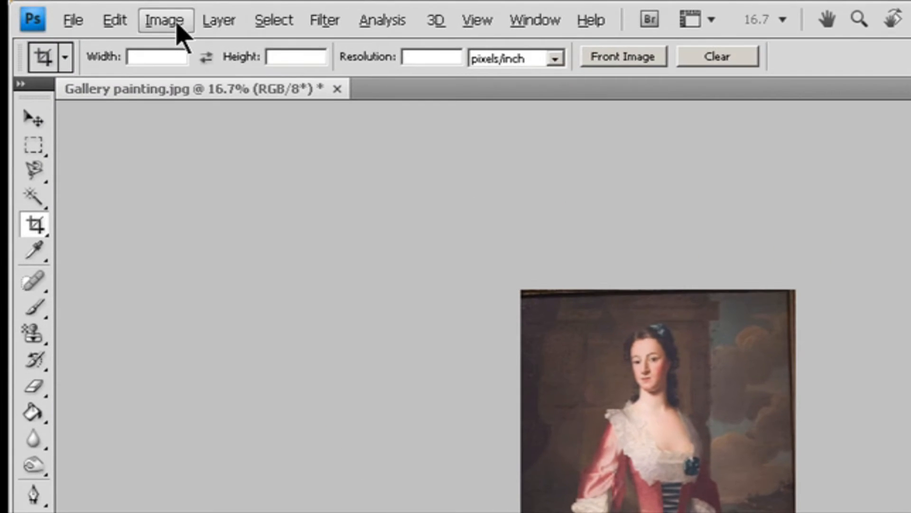
{"action": "left_click", "coordinate": [97, 12]}
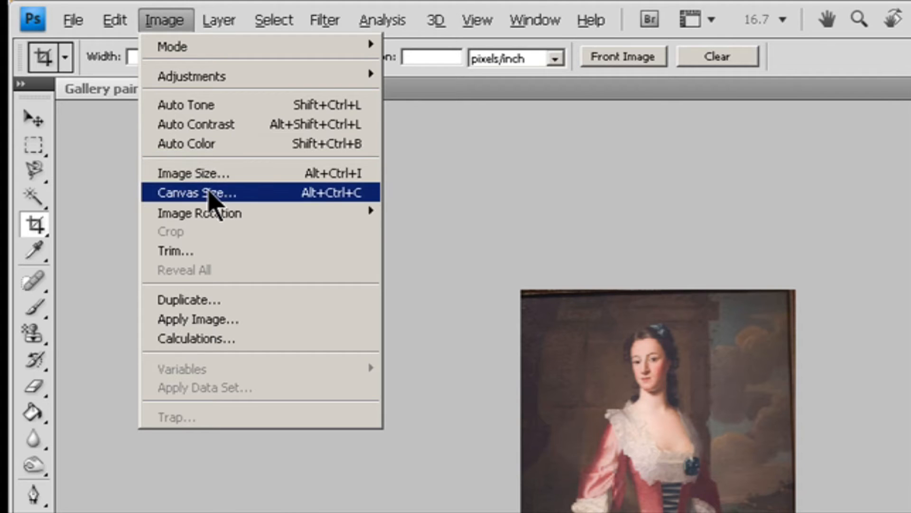
{"action": "mouse_move", "coordinate": [214, 221]}
{"action": "left_click", "coordinate": [434, 216]}
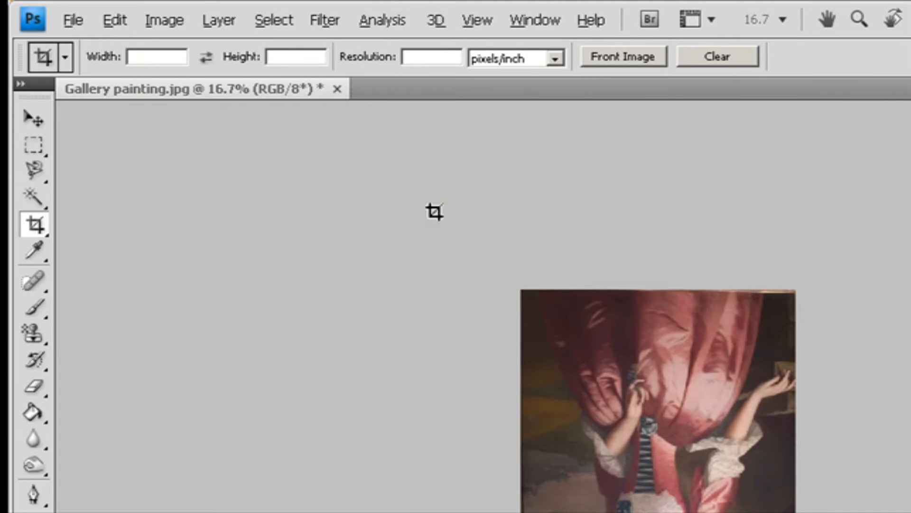
- Rotate the image 90° CW and back again 90° CCW
{"action": "left_click", "coordinate": [163, 21]}
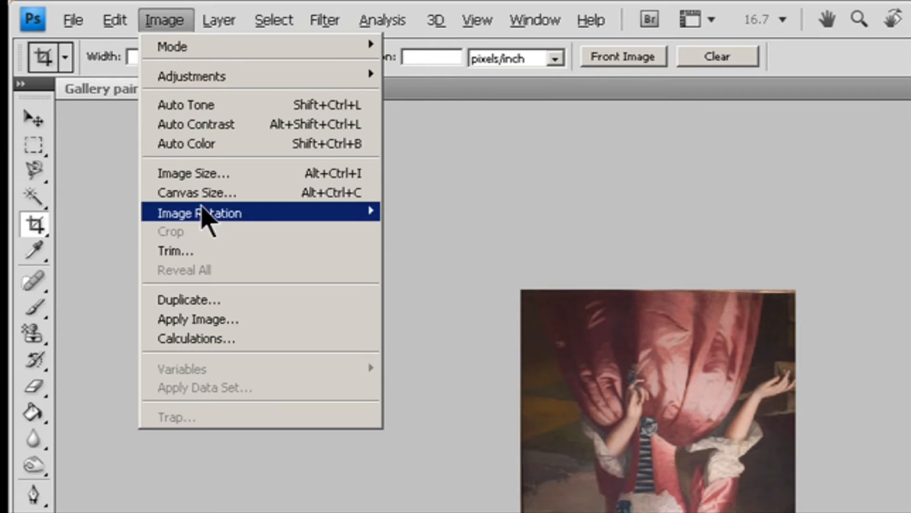
{"action": "mouse_move", "coordinate": [224, 216]}
{"action": "left_click", "coordinate": [425, 233]}
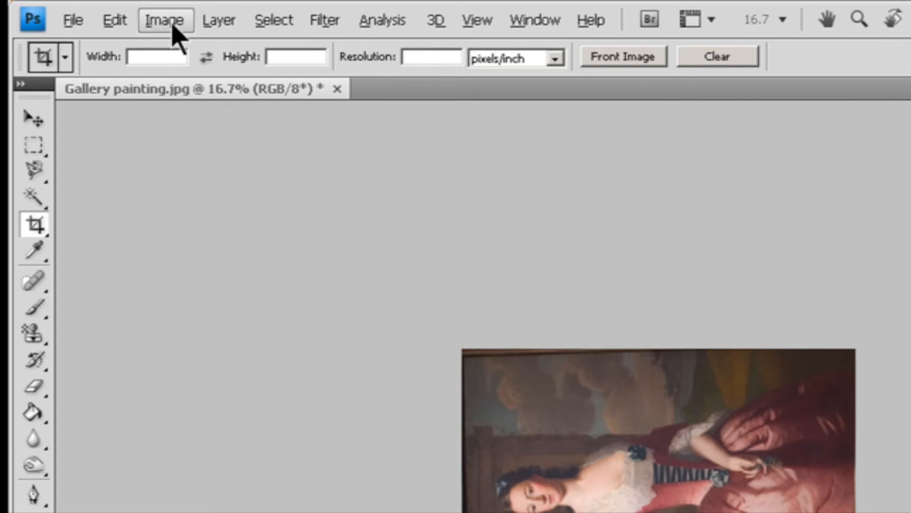
{"action": "left_click", "coordinate": [166, 22]}
{"action": "mouse_move", "coordinate": [187, 223]}
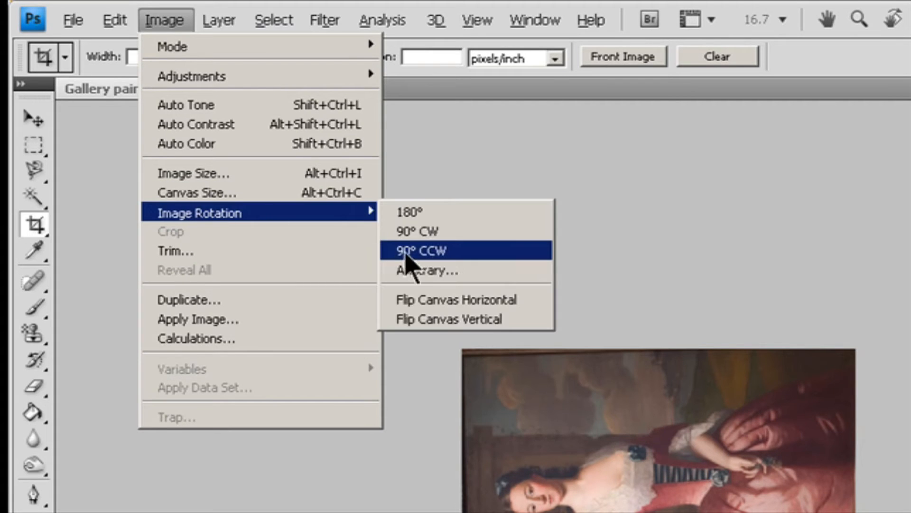
{"action": "left_click", "coordinate": [412, 251]}
- Rotate the canvas by an arbitrary angle of 90° clockwise
{"action": "left_click", "coordinate": [163, 21]}
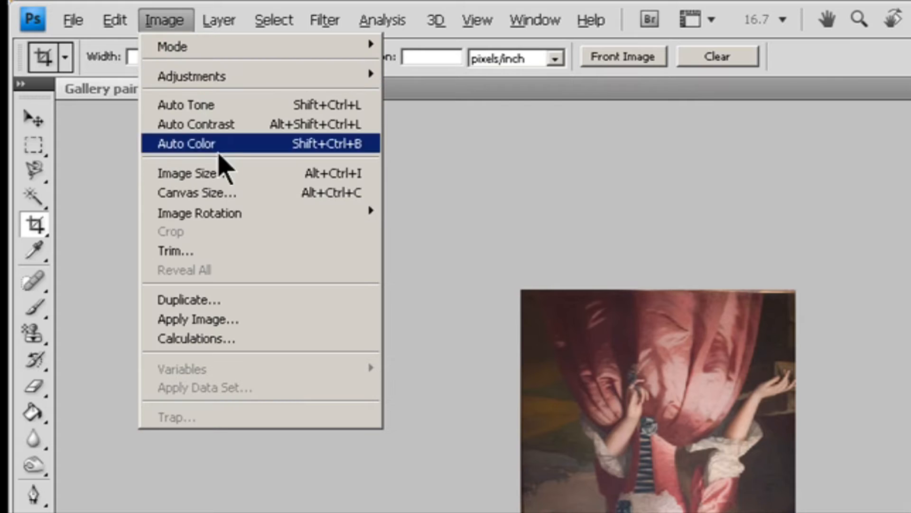
{"action": "mouse_move", "coordinate": [249, 217]}
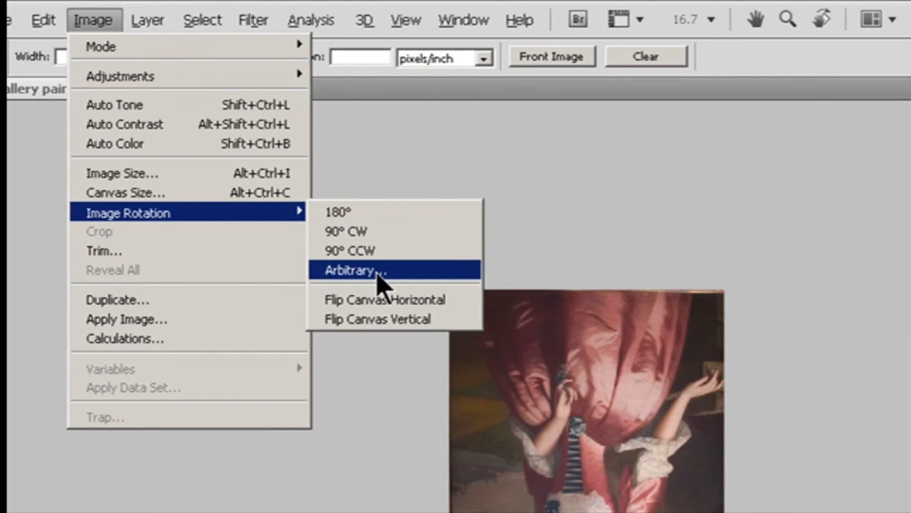
{"action": "left_click", "coordinate": [430, 271]}
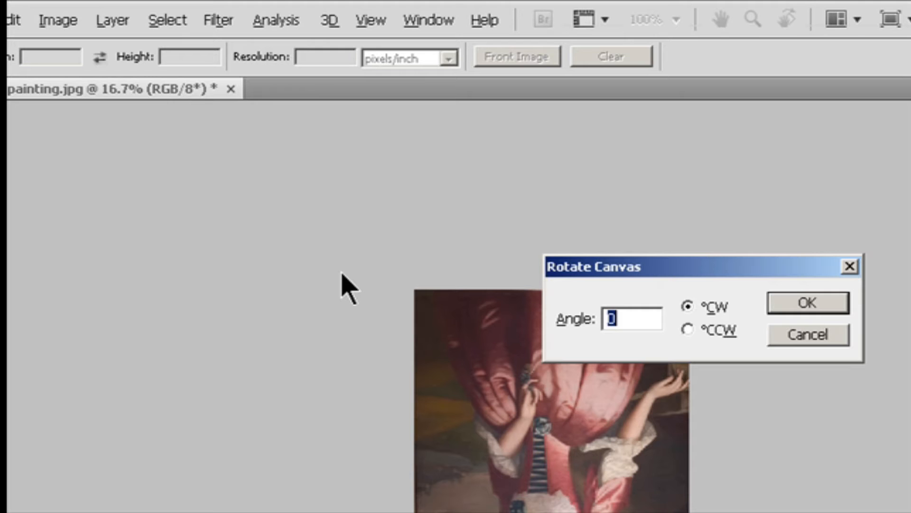
{"action": "type", "text": "90"}
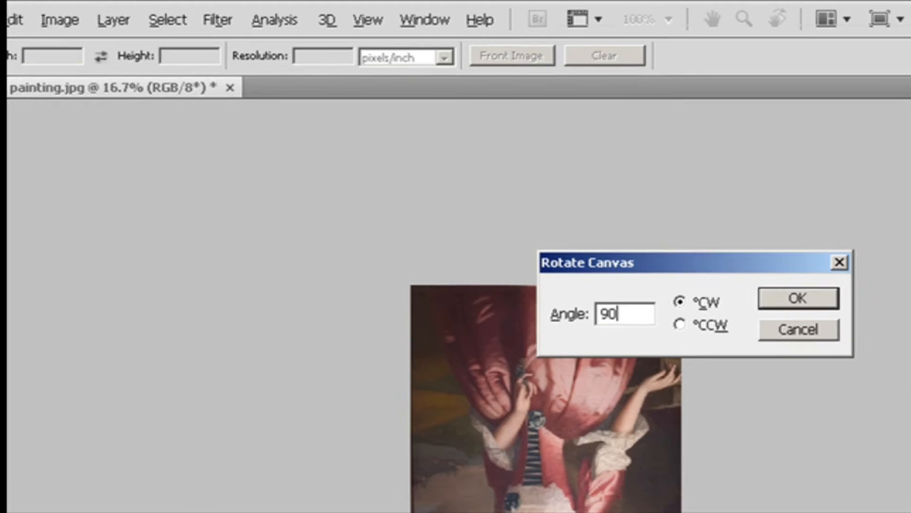
{"action": "key", "text": "Return"}
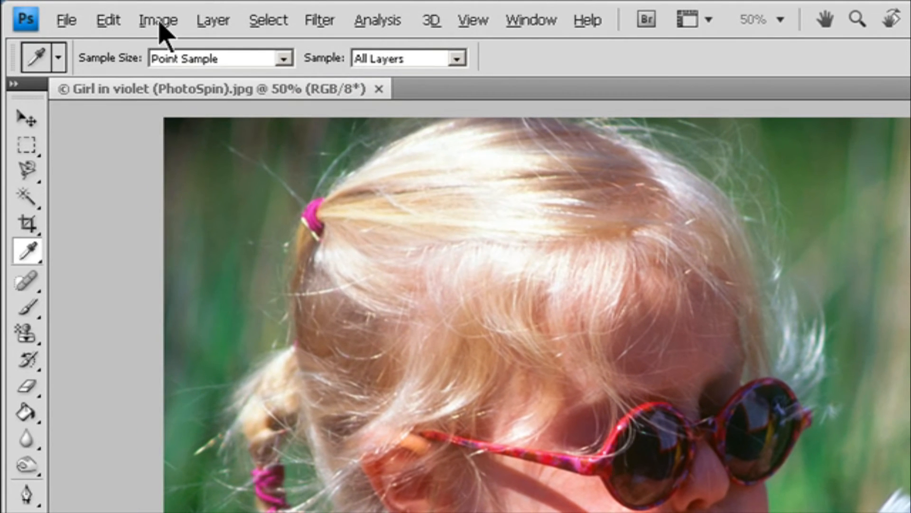
- Open Variations on the girl photo and preview the Shadows, Midtones, Highlights and Saturation ranges
{"action": "left_click", "coordinate": [90, 11]}
{"action": "mouse_move", "coordinate": [183, 79]}
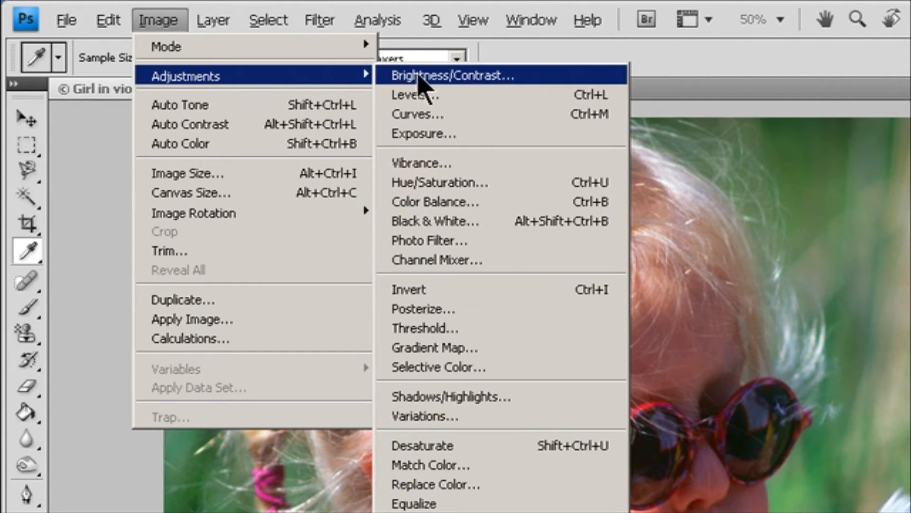
{"action": "left_click", "coordinate": [469, 415]}
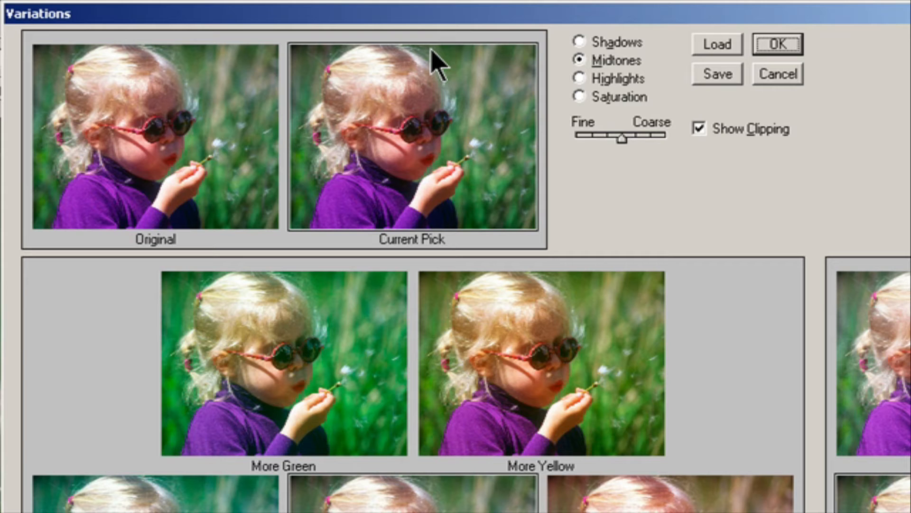
{"action": "left_click", "coordinate": [580, 41]}
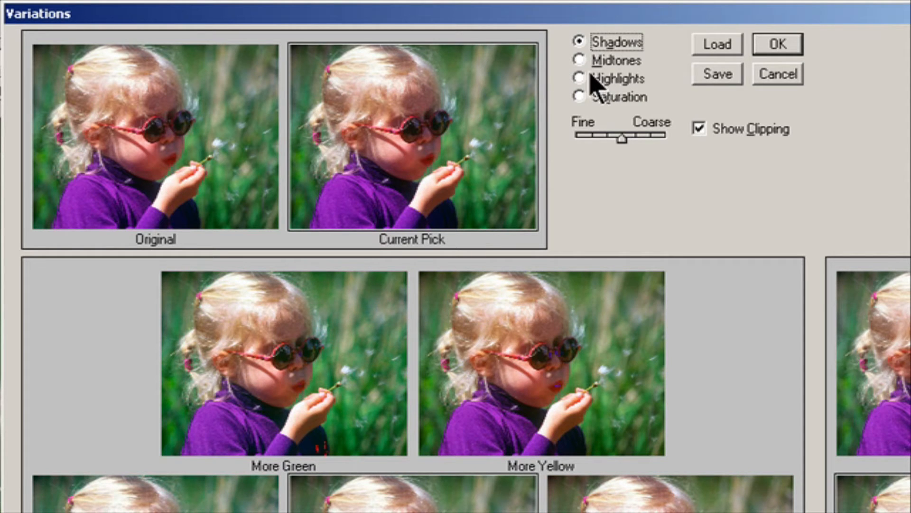
{"action": "left_click", "coordinate": [591, 61]}
{"action": "left_click", "coordinate": [589, 79]}
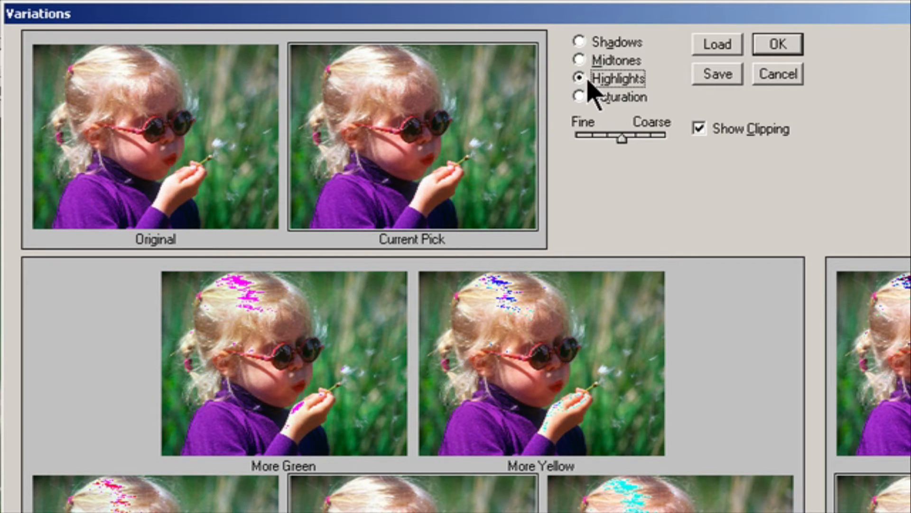
{"action": "left_click", "coordinate": [581, 97]}
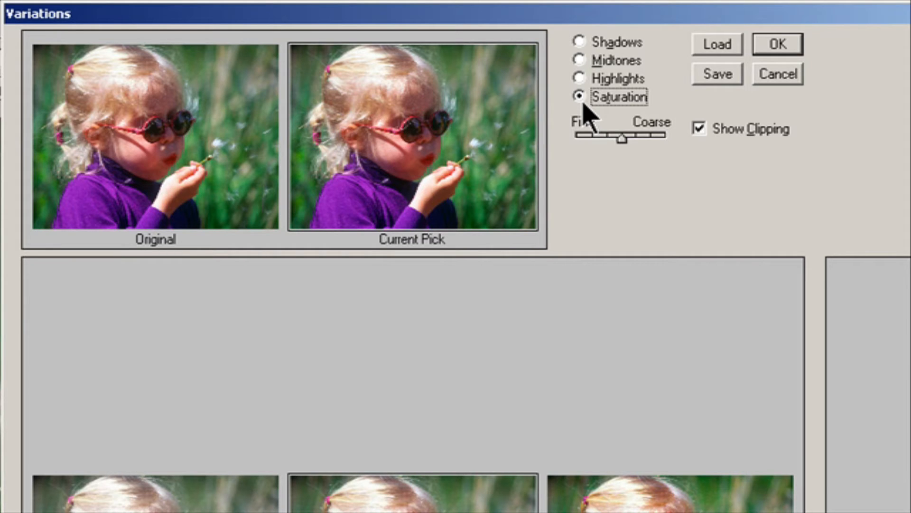
- Return to Midtones, toggle Show Clipping and try the Fine/Coarse slider
{"action": "left_click", "coordinate": [589, 63]}
{"action": "mouse_move", "coordinate": [619, 141]}
{"action": "left_mouse_down"}
{"action": "mouse_move", "coordinate": [659, 148]}
{"action": "mouse_move", "coordinate": [619, 153]}
{"action": "left_mouse_up"}
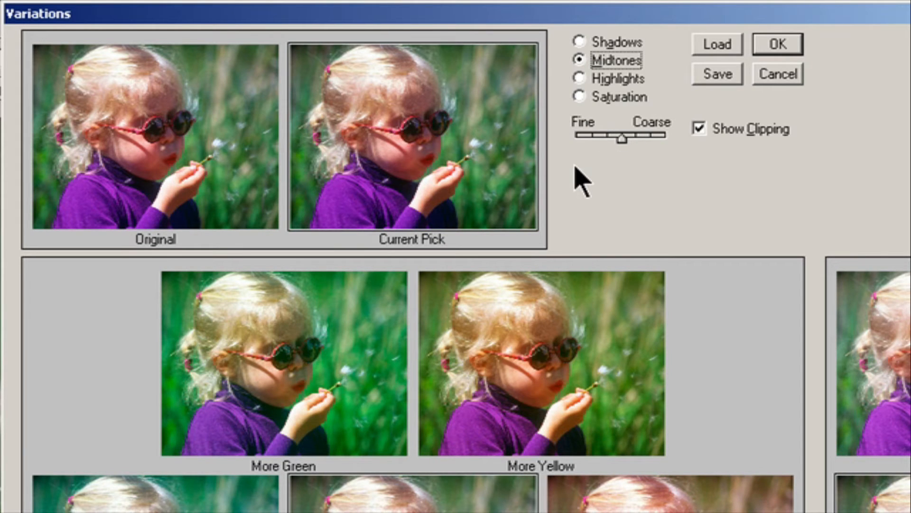
{"action": "left_click", "coordinate": [715, 136]}
{"action": "left_click", "coordinate": [714, 134]}
{"action": "mouse_move", "coordinate": [618, 137]}
{"action": "left_mouse_down"}
{"action": "mouse_move", "coordinate": [647, 136]}
{"action": "mouse_move", "coordinate": [594, 147]}
{"action": "mouse_move", "coordinate": [635, 146]}
{"action": "mouse_move", "coordinate": [614, 149]}
{"action": "mouse_move", "coordinate": [625, 143]}
{"action": "left_mouse_up"}
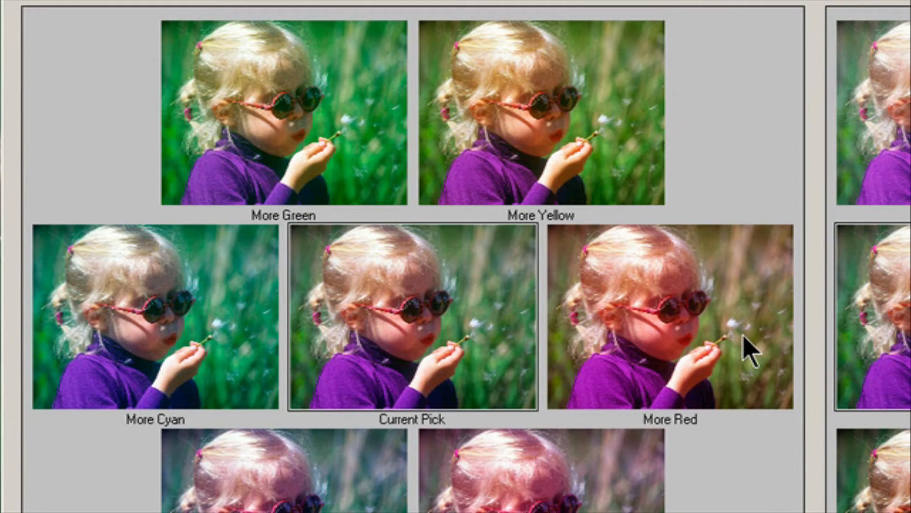
- Apply More Red, More Cyan, More Yellow, More Blue and More Magenta variations to the current pick
{"action": "left_click", "coordinate": [748, 351]}
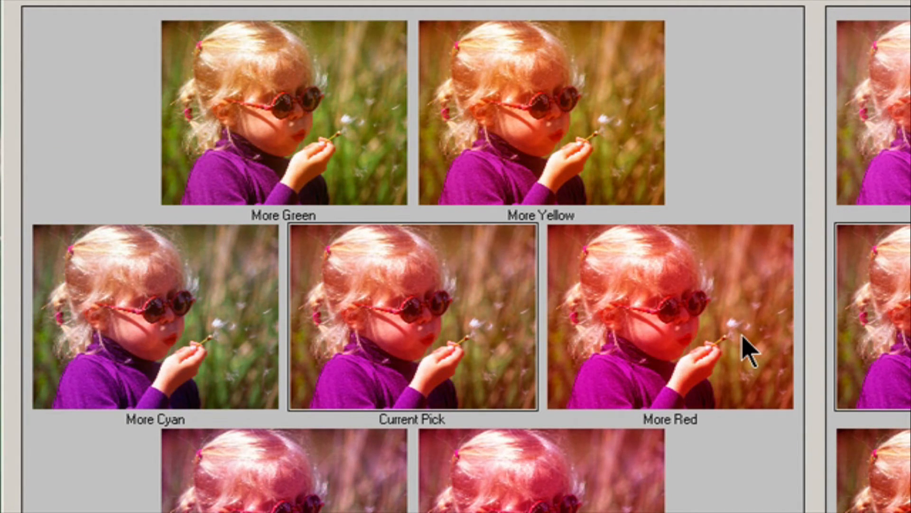
{"action": "left_click", "coordinate": [194, 330]}
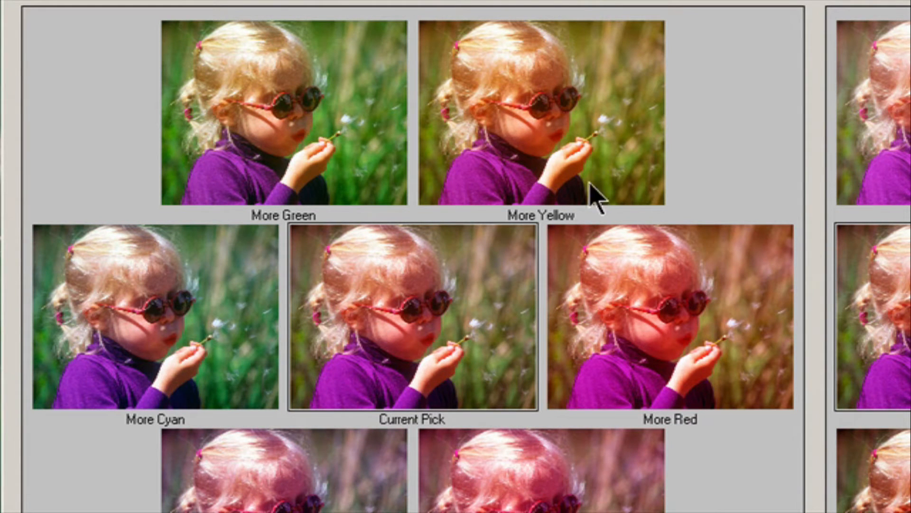
{"action": "left_click", "coordinate": [588, 139]}
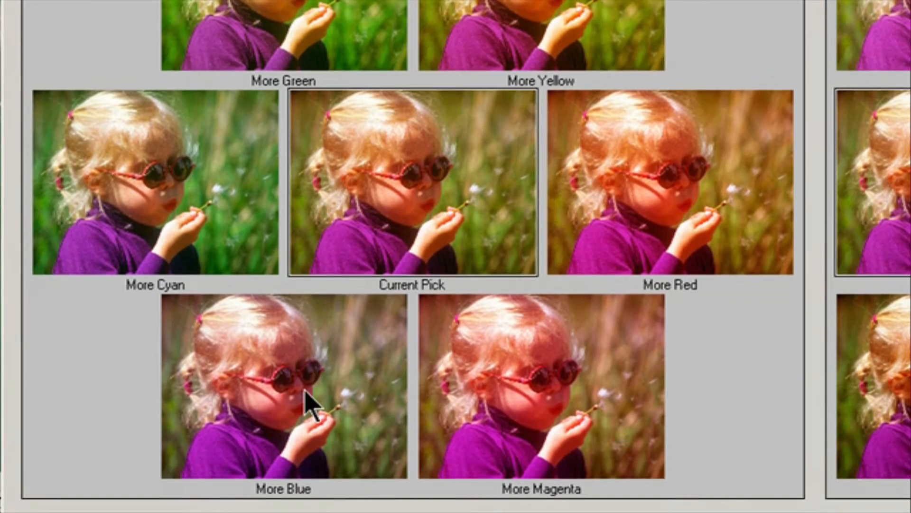
{"action": "left_click", "coordinate": [307, 451]}
{"action": "left_click", "coordinate": [505, 463]}
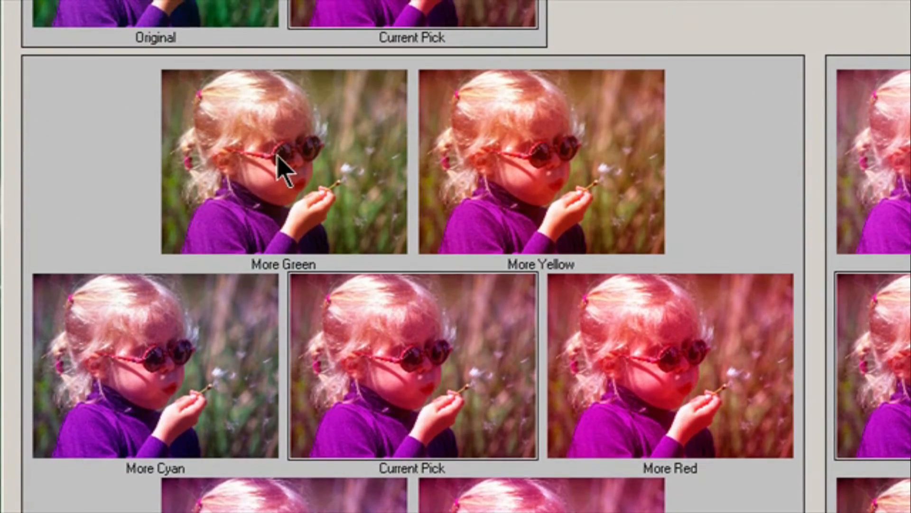
- Apply More Green and More Red variations and darken the current pick twice
{"action": "left_click", "coordinate": [279, 158]}
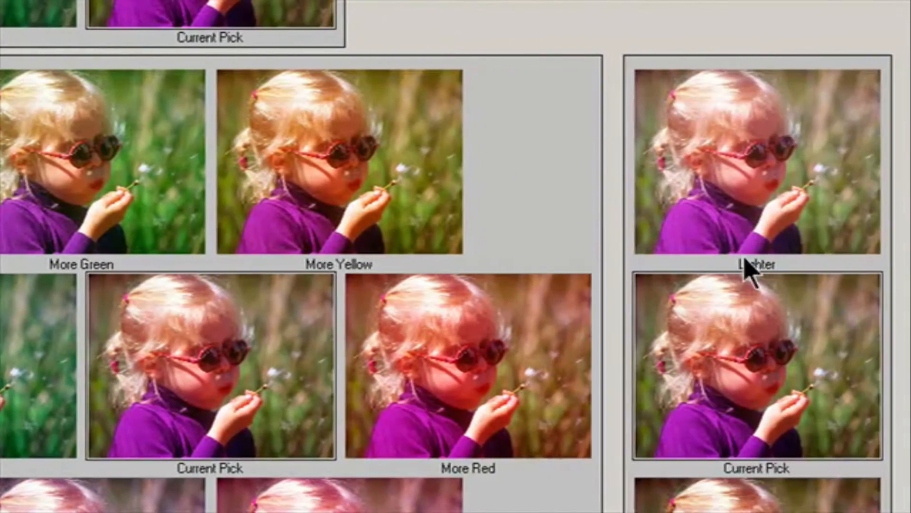
{"action": "left_click", "coordinate": [733, 216]}
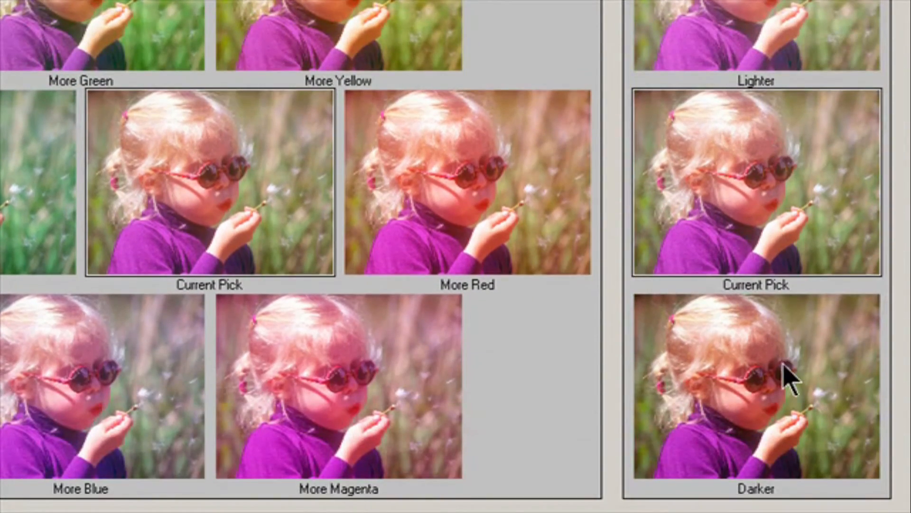
{"action": "left_click", "coordinate": [786, 382]}
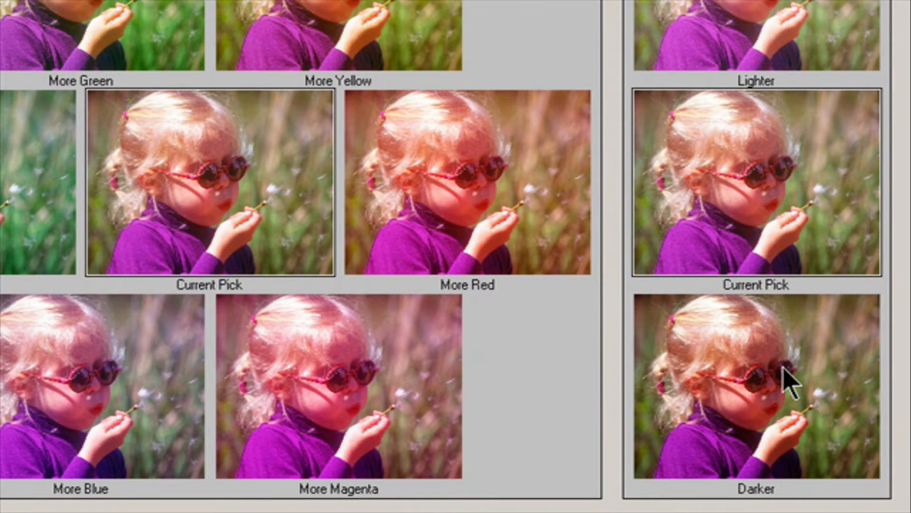
{"action": "left_click", "coordinate": [785, 383]}
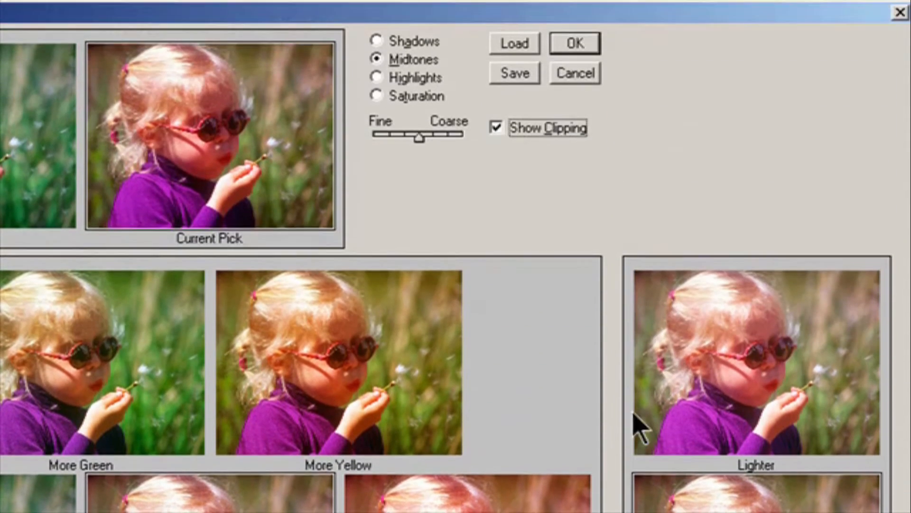
- Save the variation settings as Variation1 and apply the Variations adjustment
{"action": "left_click", "coordinate": [520, 73]}
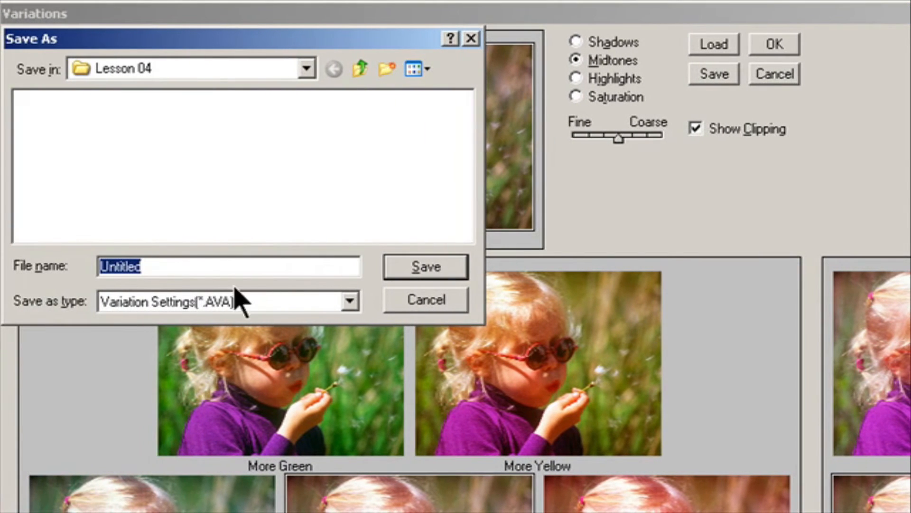
{"action": "left_click_drag", "start_coordinate": [185, 266], "coordinate": [0, 269]}
{"action": "type", "text": "V"}
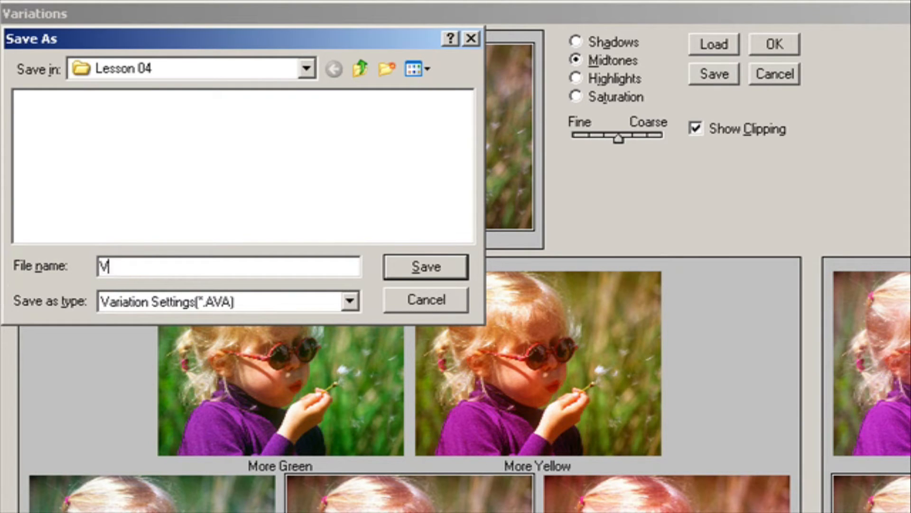
{"action": "type", "text": "ariation1"}
{"action": "key", "text": "Return"}
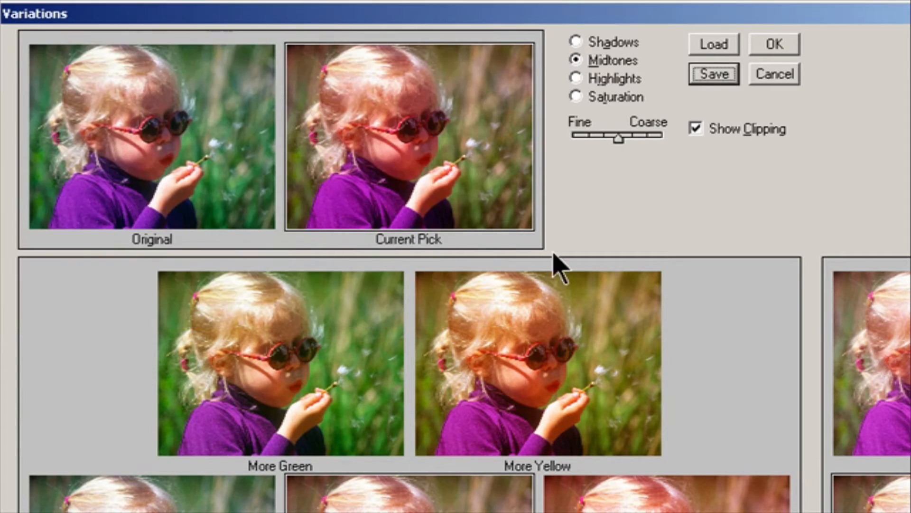
{"action": "left_click", "coordinate": [772, 44]}
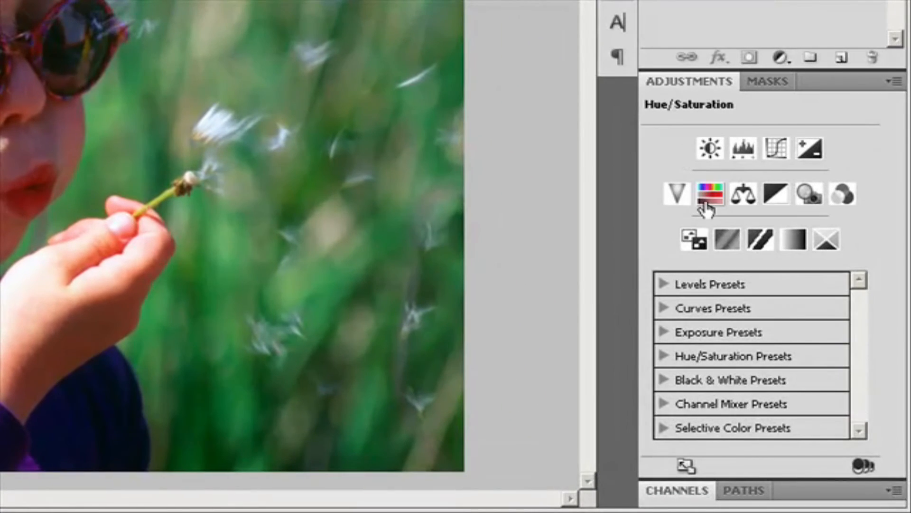
{"action": "left_click", "coordinate": [894, 82]}
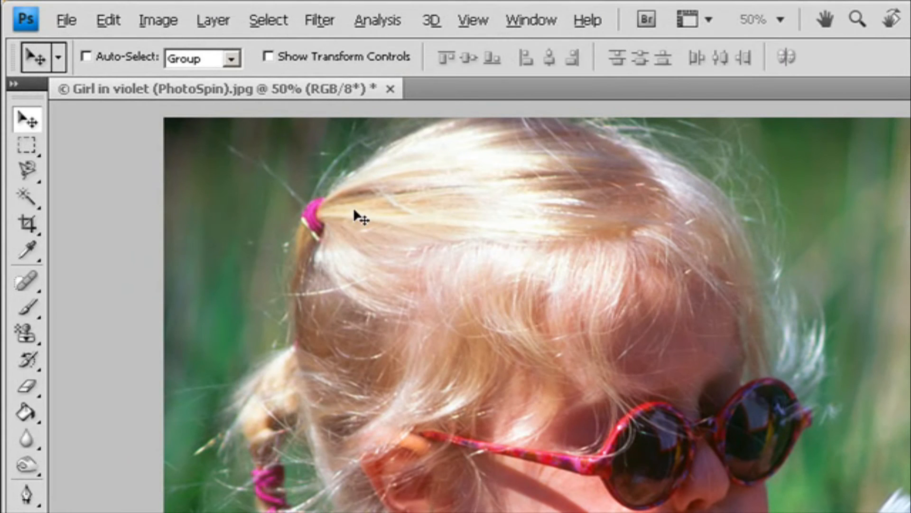
- Add a Hue/Saturation adjustment layer, keeping its default name
{"action": "left_click", "coordinate": [213, 19]}
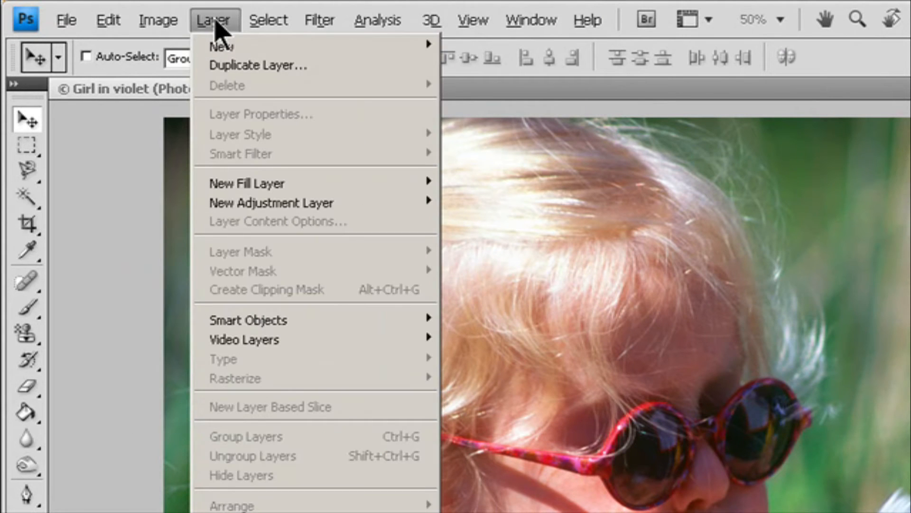
{"action": "mouse_move", "coordinate": [268, 204]}
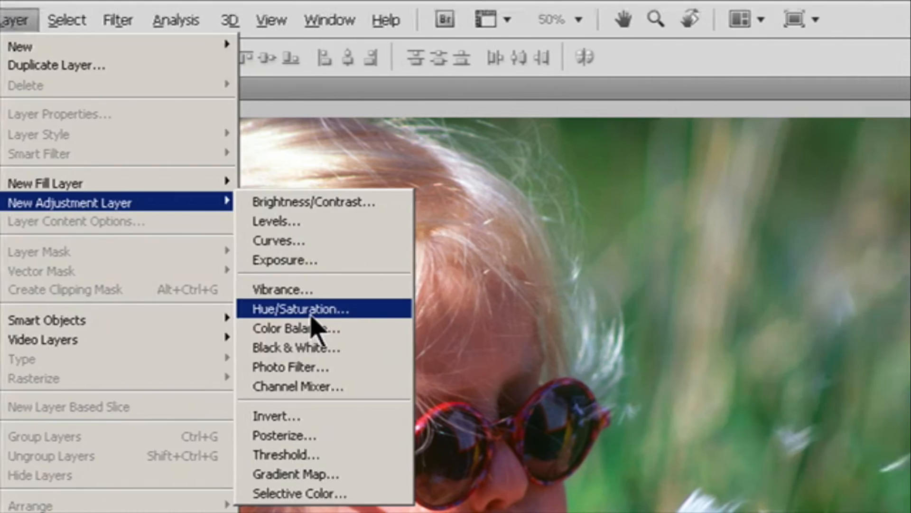
{"action": "left_click", "coordinate": [507, 314]}
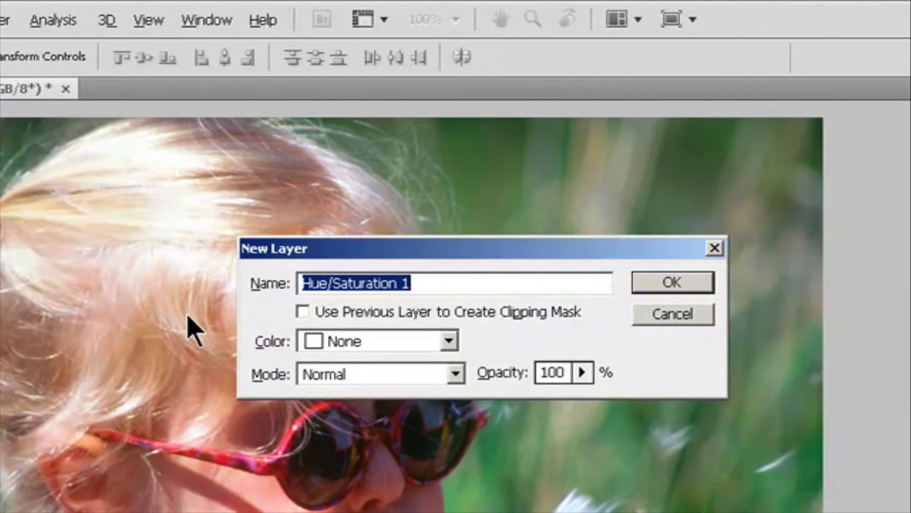
{"action": "left_click", "coordinate": [661, 284]}
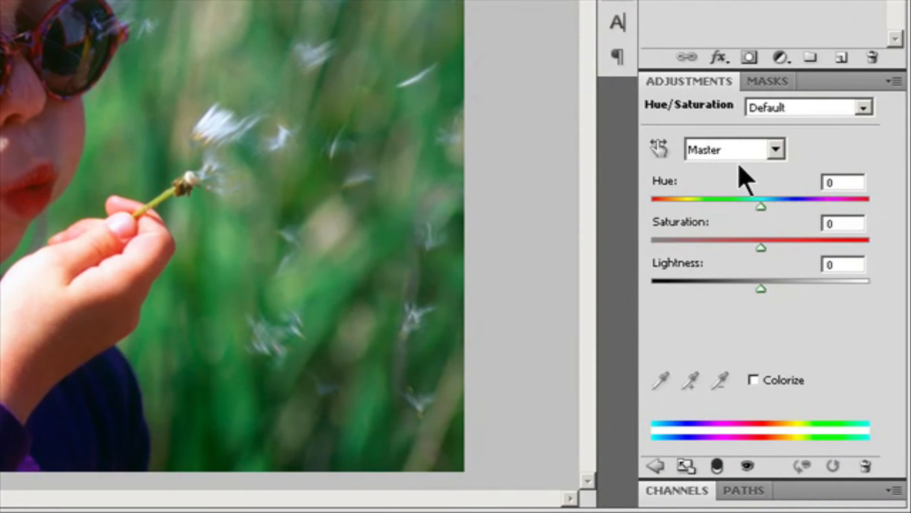
- Edit the Blues range of the Hue/Saturation layer: hue -32, saturation +98, and raise its lightness
{"action": "left_click", "coordinate": [776, 149]}
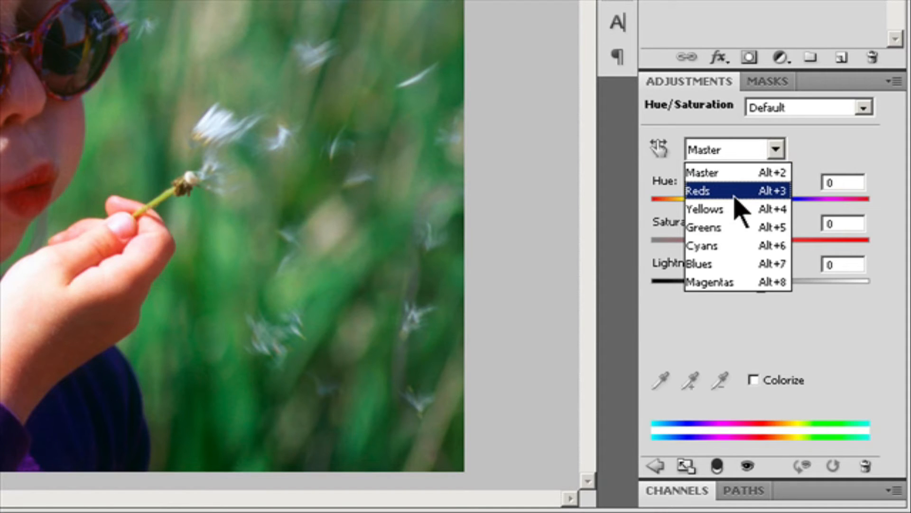
{"action": "left_click", "coordinate": [734, 265]}
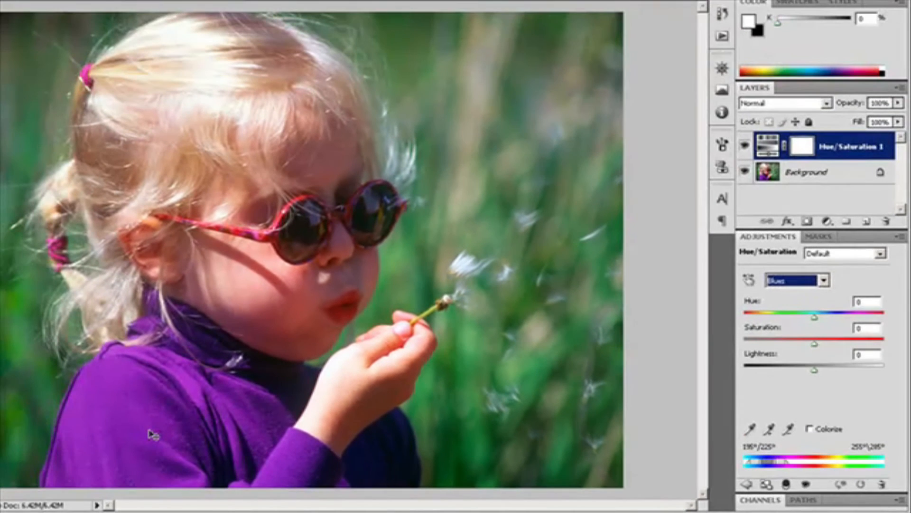
{"action": "left_click", "coordinate": [150, 432]}
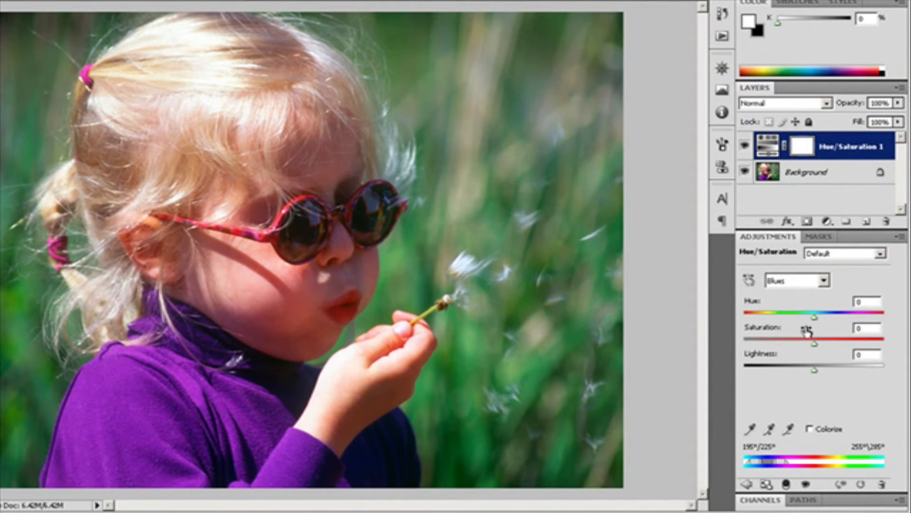
{"action": "left_click_drag", "start_coordinate": [819, 315], "coordinate": [791, 320]}
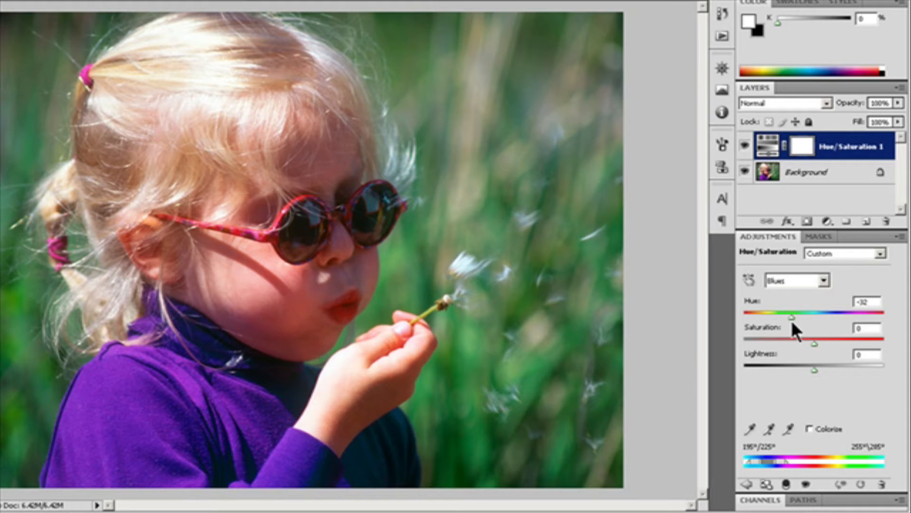
{"action": "left_click_drag", "start_coordinate": [815, 342], "coordinate": [882, 346]}
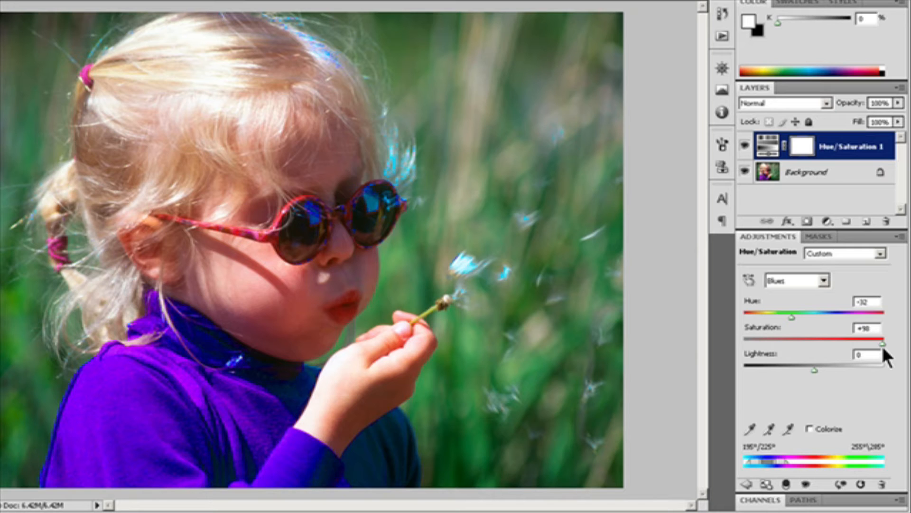
{"action": "left_click_drag", "start_coordinate": [814, 370], "coordinate": [834, 370]}
{"action": "left_click_drag", "start_coordinate": [834, 370], "coordinate": [854, 371]}
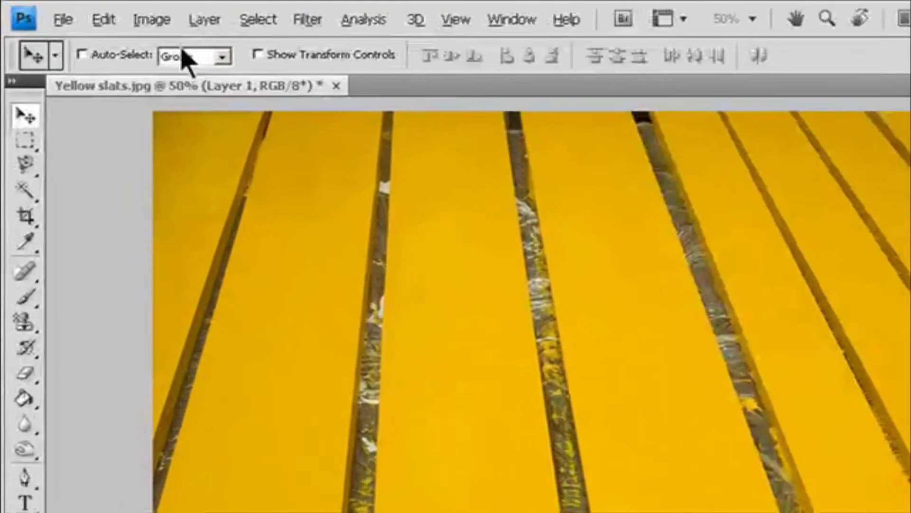
- Add a Hue/Saturation adjustment layer to the yellow slats image, keeping the default name Hue/Saturation 1
{"action": "left_click", "coordinate": [121, 11]}
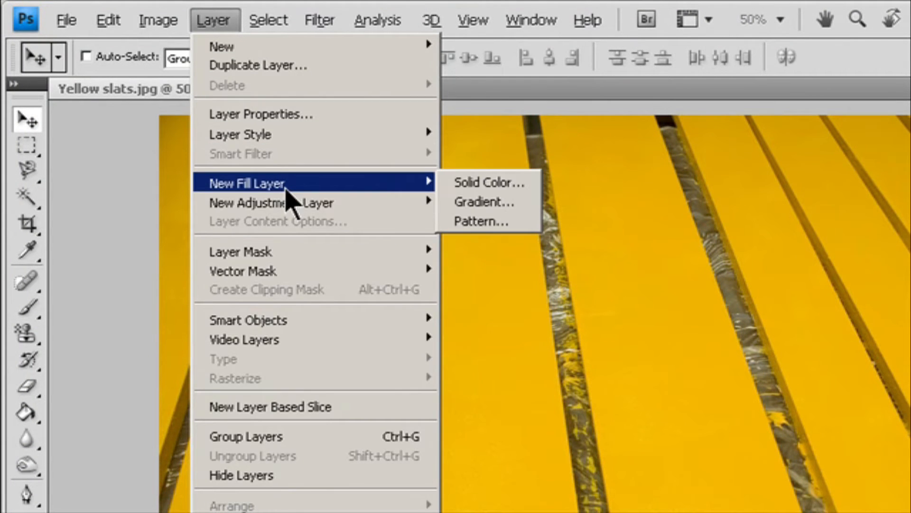
{"action": "mouse_move", "coordinate": [295, 203]}
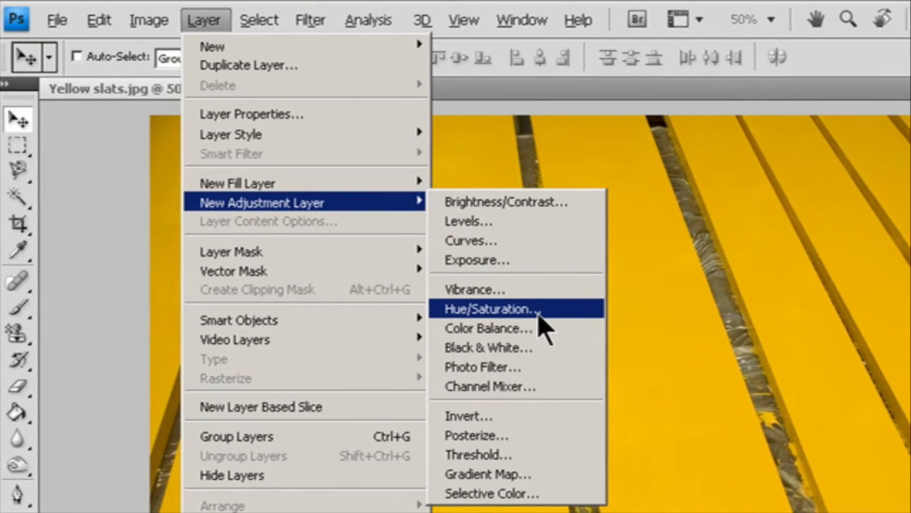
{"action": "left_click", "coordinate": [541, 309]}
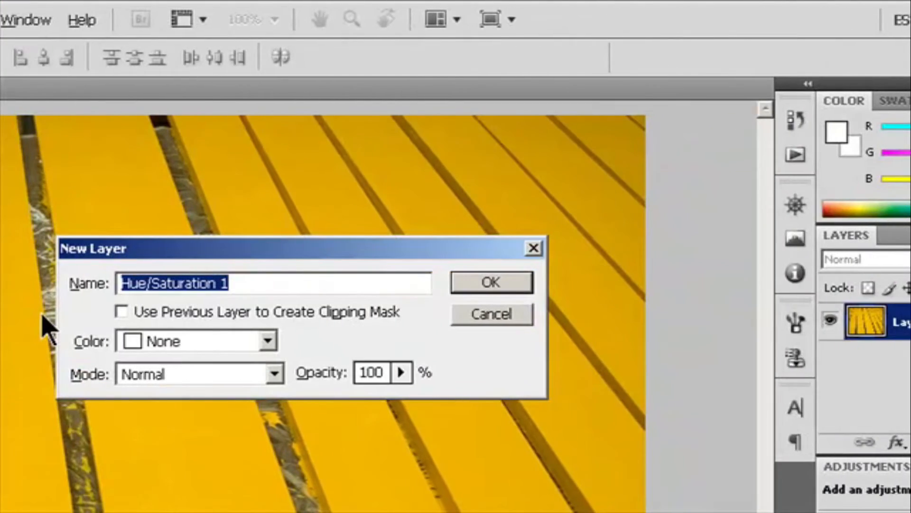
{"action": "left_click", "coordinate": [489, 284]}
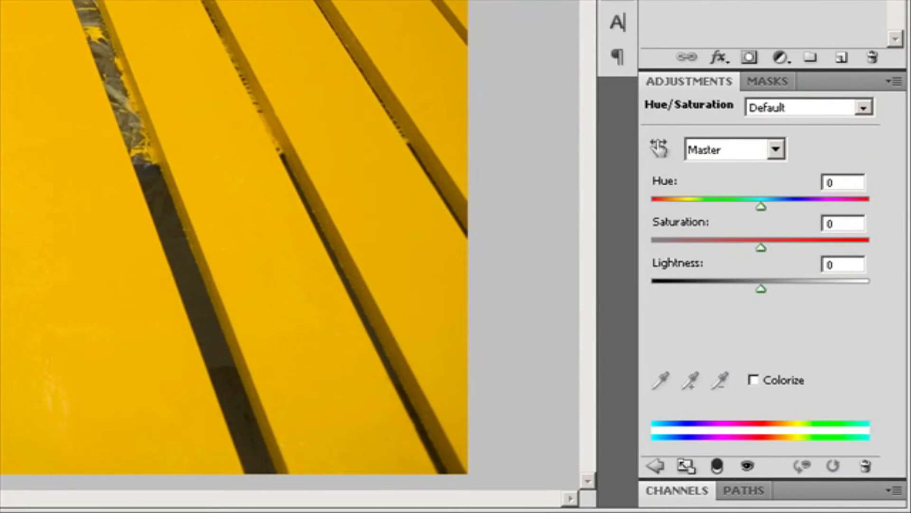
- Try the Colorize option on the slats and switch it off again
{"action": "left_click", "coordinate": [776, 386]}
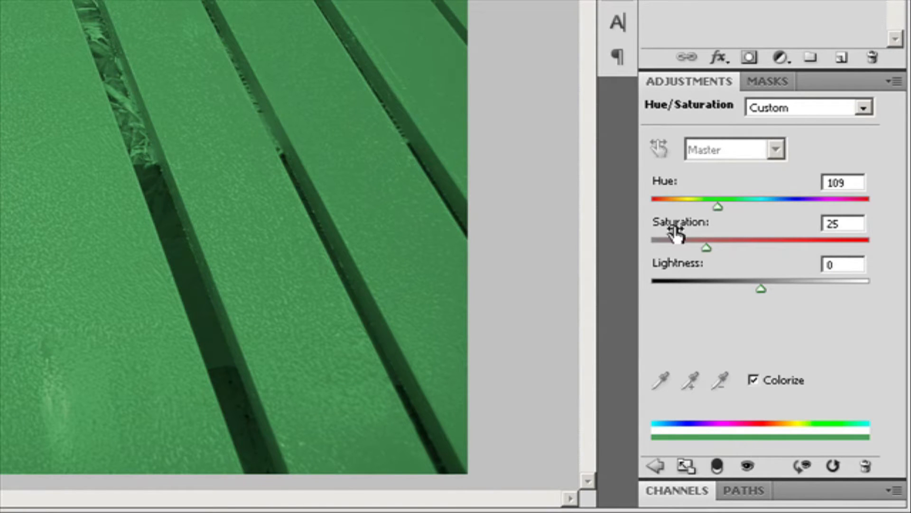
{"action": "left_click", "coordinate": [755, 380]}
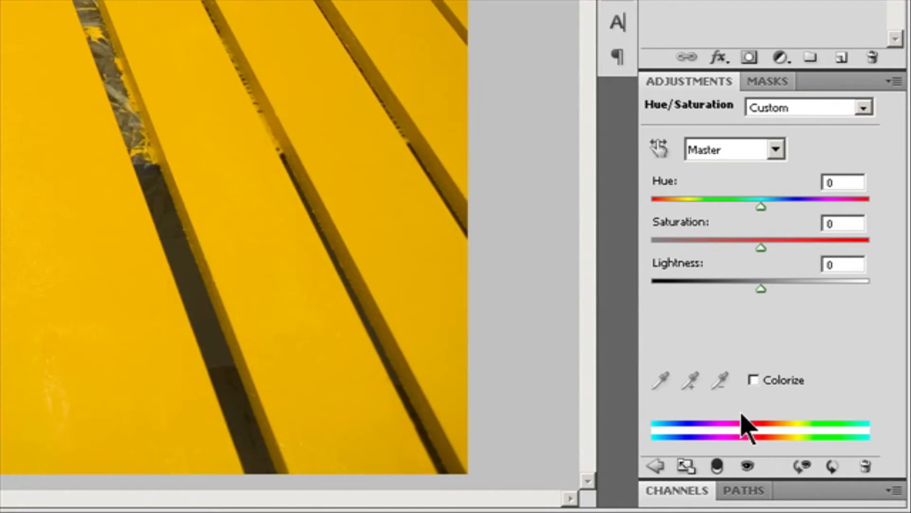
{"action": "left_click", "coordinate": [759, 378]}
{"action": "left_click", "coordinate": [758, 378]}
- Switch the edited range to Yellows and widen its colour range sliders toward the reds
{"action": "left_click", "coordinate": [775, 149]}
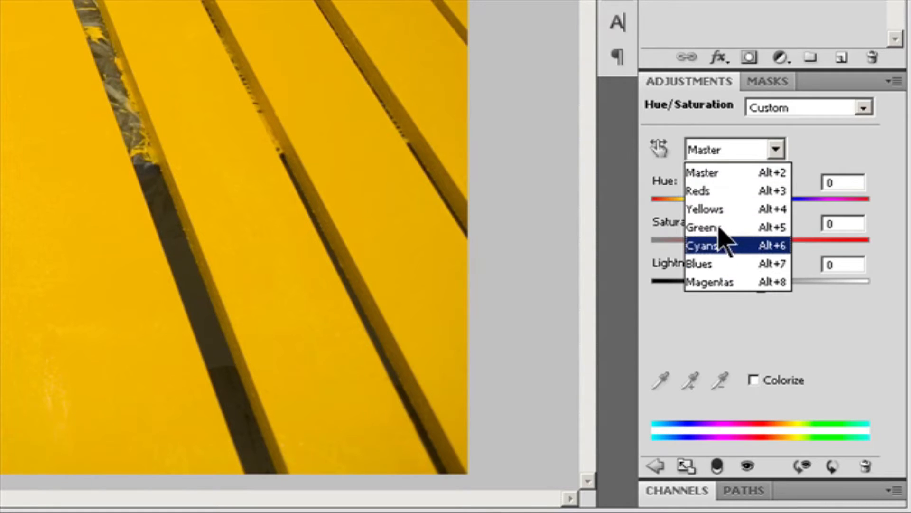
{"action": "left_click", "coordinate": [705, 209]}
{"action": "left_click_drag", "start_coordinate": [773, 433], "coordinate": [722, 431]}
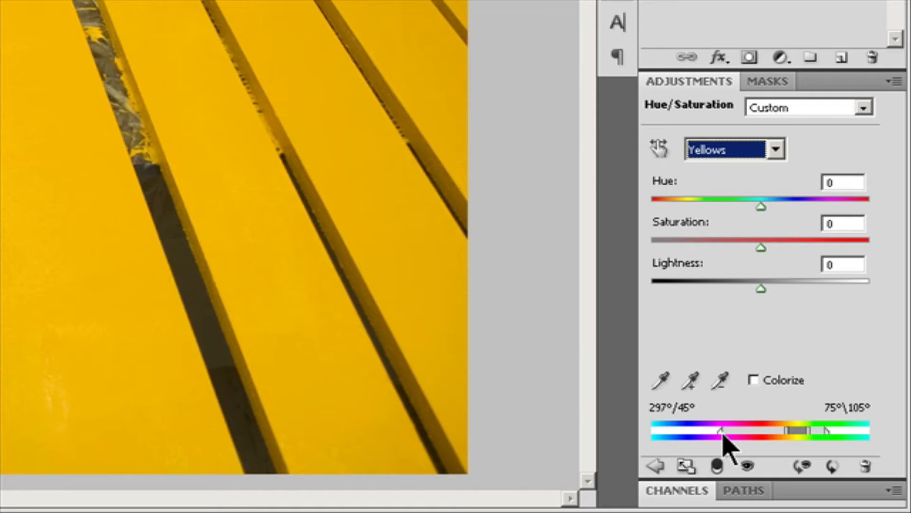
{"action": "left_click_drag", "start_coordinate": [790, 431], "coordinate": [744, 433]}
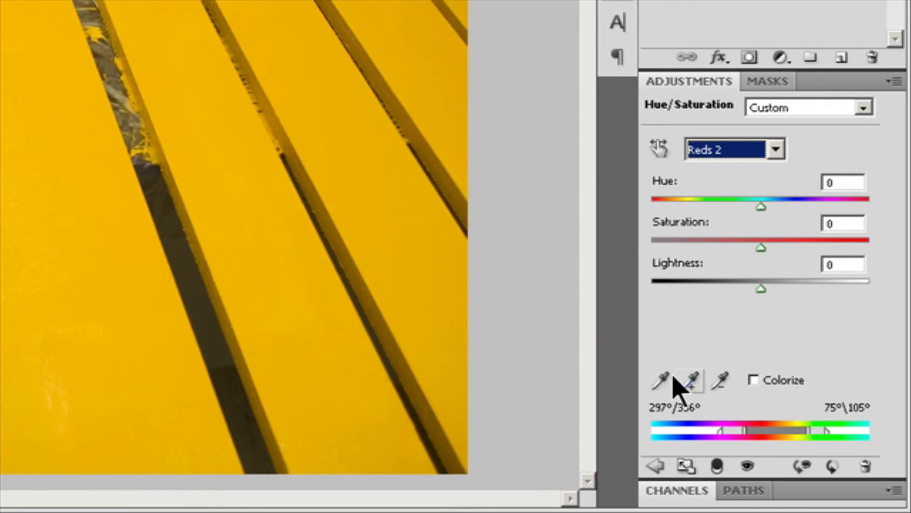
- Sample the yellow slats with the eyedropper to set the edited colour range
{"action": "left_click", "coordinate": [656, 382]}
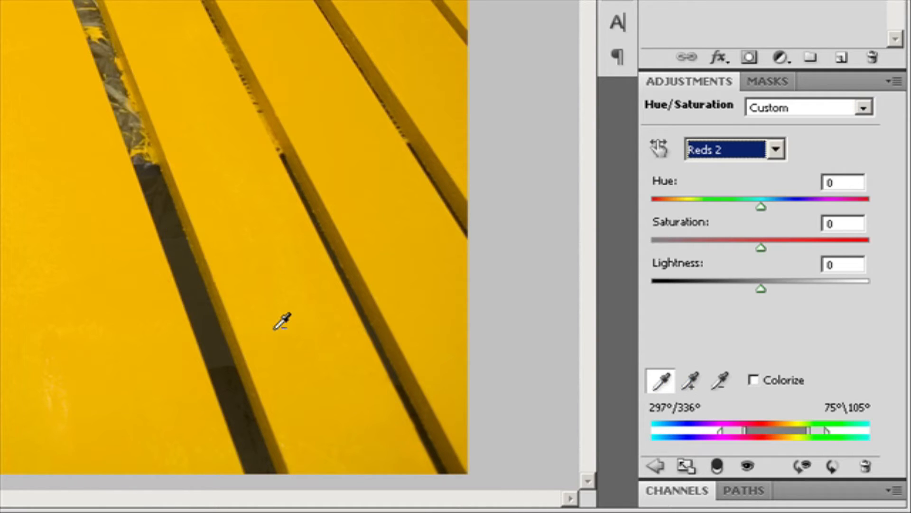
{"action": "left_click", "coordinate": [274, 329]}
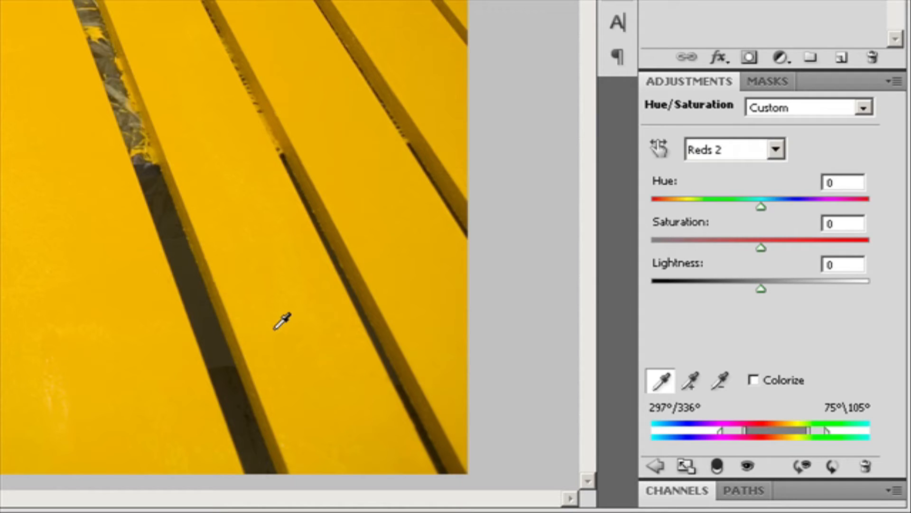
{"action": "left_click", "coordinate": [317, 333], "text": "alt"}
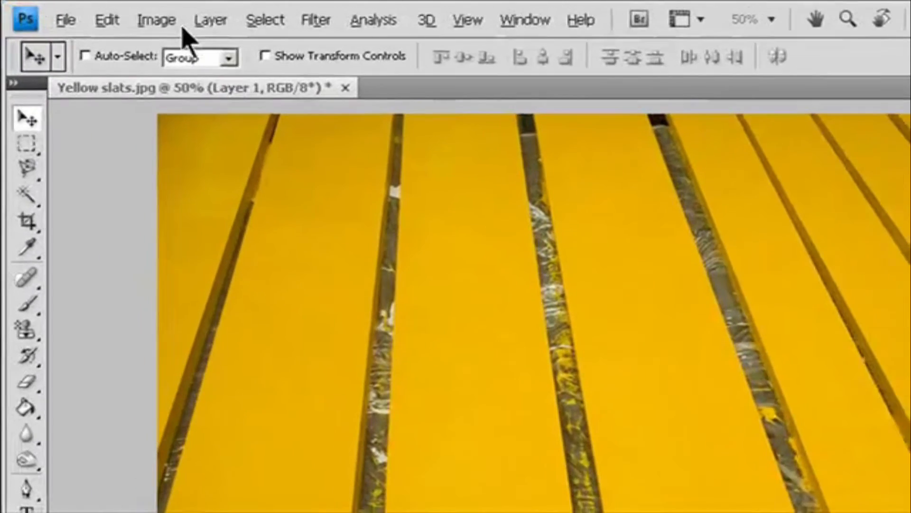
{"action": "left_click", "coordinate": [90, 12]}
{"action": "mouse_move", "coordinate": [180, 57]}
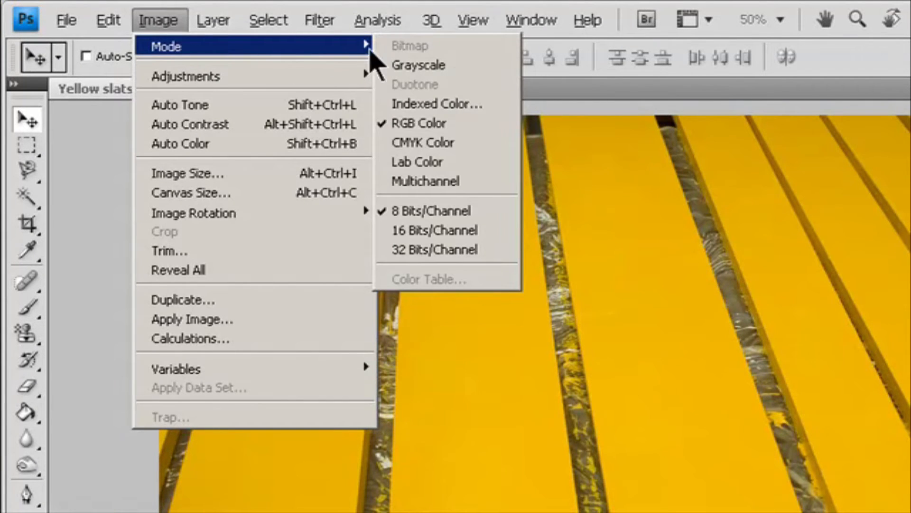
{"action": "left_click", "coordinate": [466, 131]}
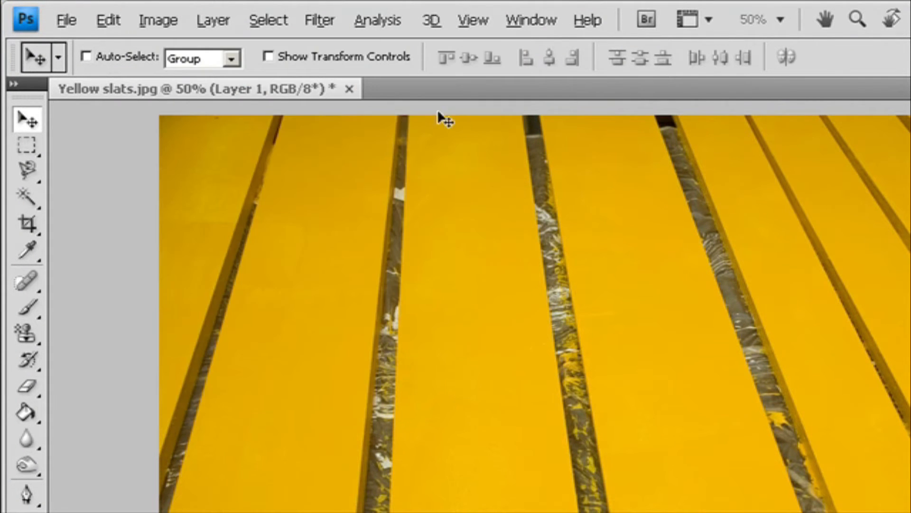
{"action": "left_click", "coordinate": [170, 22]}
{"action": "mouse_move", "coordinate": [181, 47]}
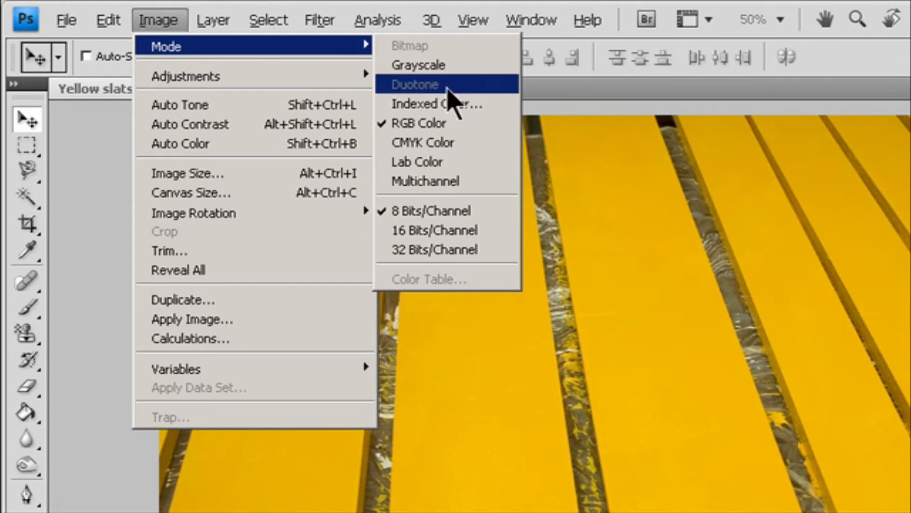
{"action": "left_click", "coordinate": [461, 124]}
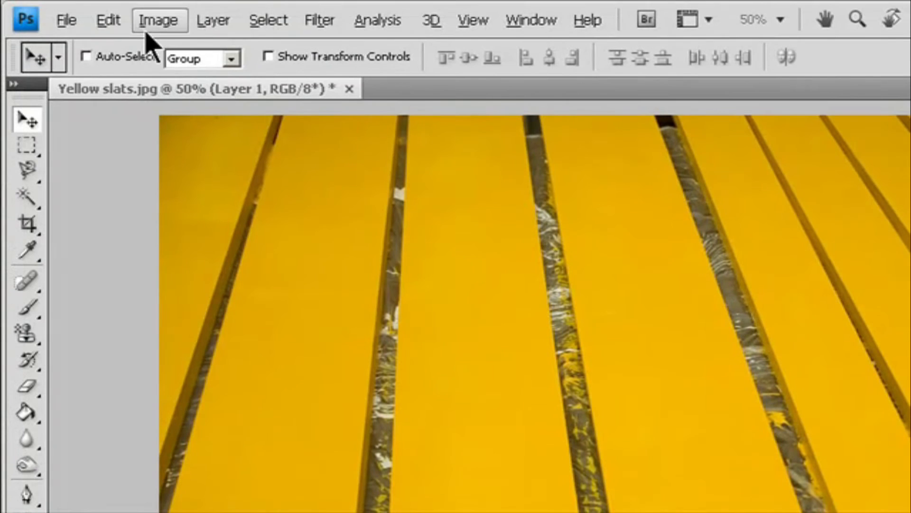
- Create a new Hue/Saturation adjustment layer on the slats image with its default name
{"action": "left_click", "coordinate": [209, 21]}
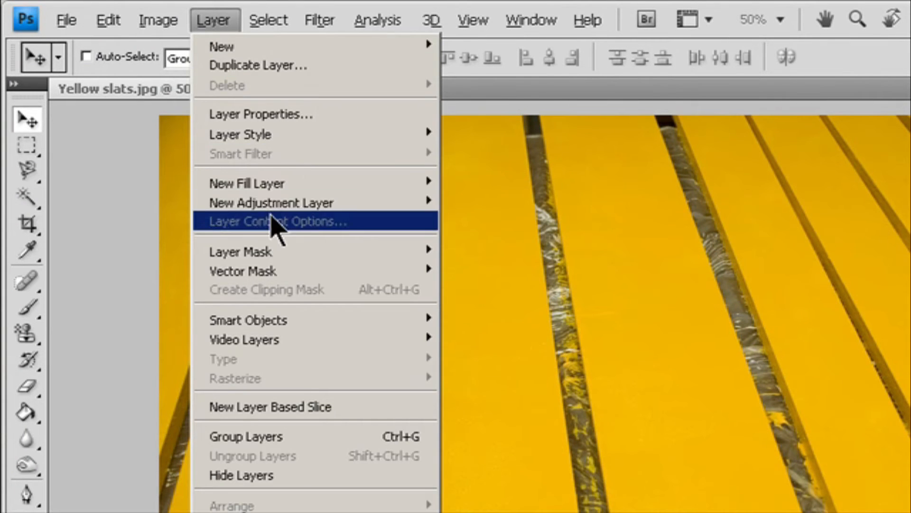
{"action": "mouse_move", "coordinate": [292, 204]}
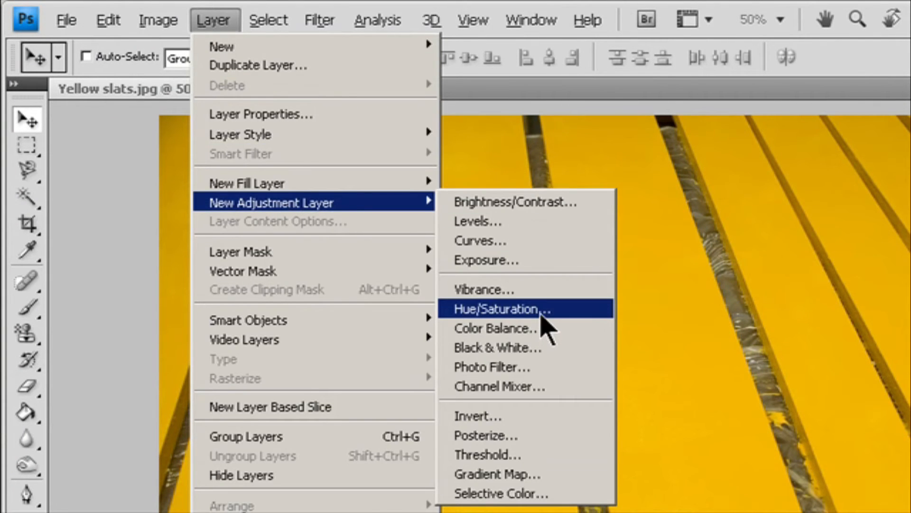
{"action": "left_click", "coordinate": [542, 310]}
{"action": "left_click", "coordinate": [746, 283]}
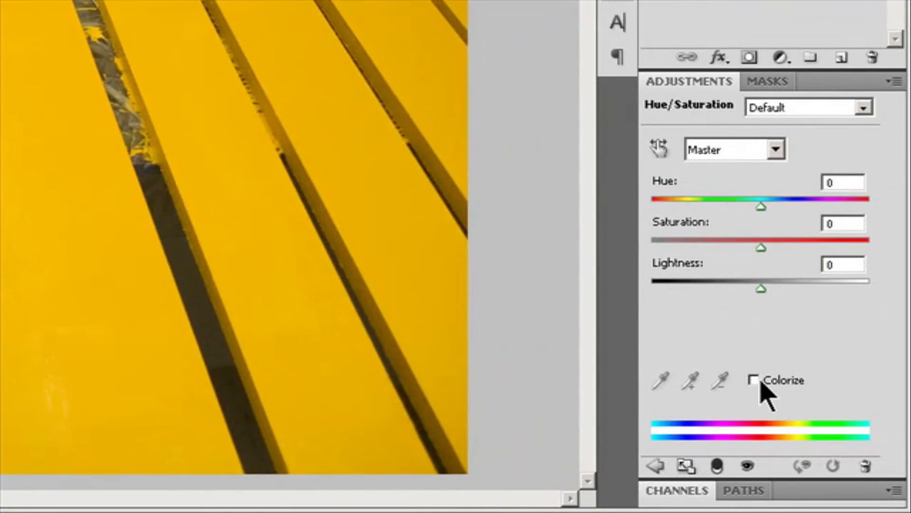
- Colorize the slats, raising the hue, lowering the saturation and increasing the lightness
{"action": "left_click", "coordinate": [754, 380]}
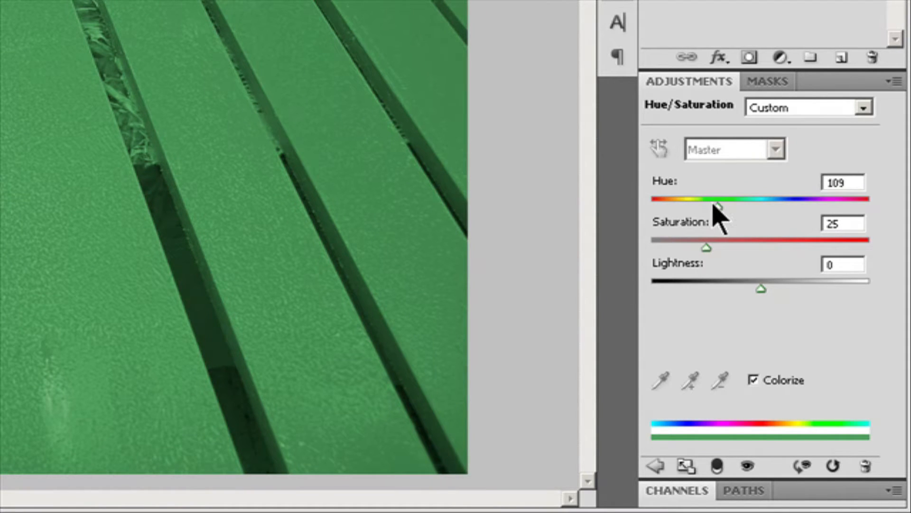
{"action": "left_click_drag", "start_coordinate": [718, 208], "coordinate": [748, 214]}
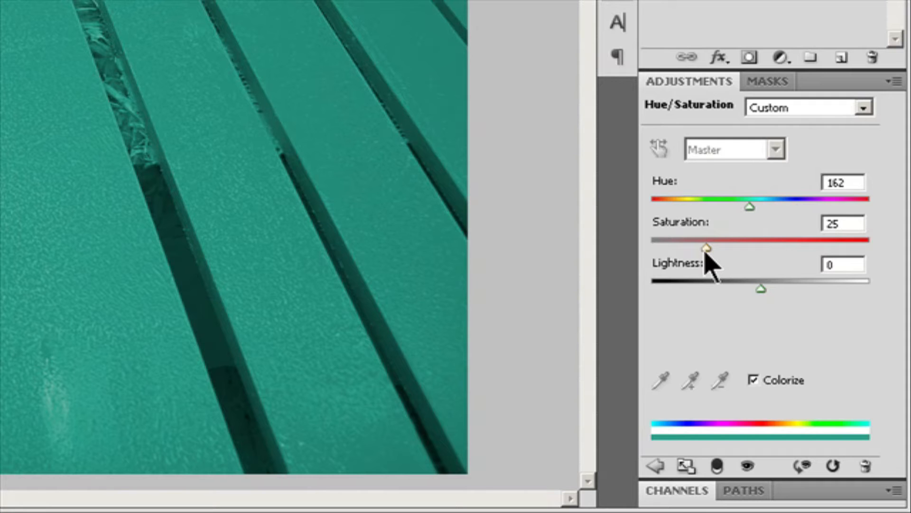
{"action": "left_click_drag", "start_coordinate": [706, 251], "coordinate": [674, 248]}
{"action": "left_click_drag", "start_coordinate": [761, 289], "coordinate": [783, 288]}
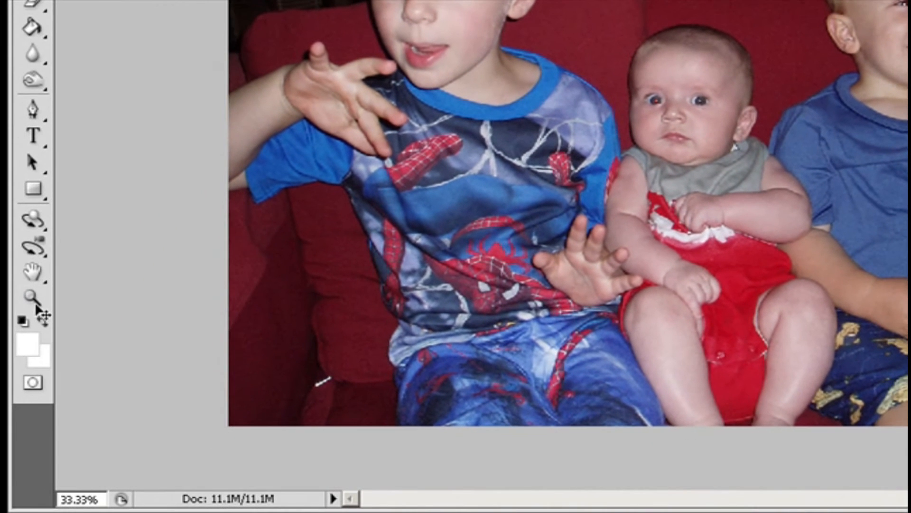
- Zoom into the older boy's eyes and remove the red eye from both pupils with the Red Eye Tool
{"action": "left_click", "coordinate": [33, 297]}
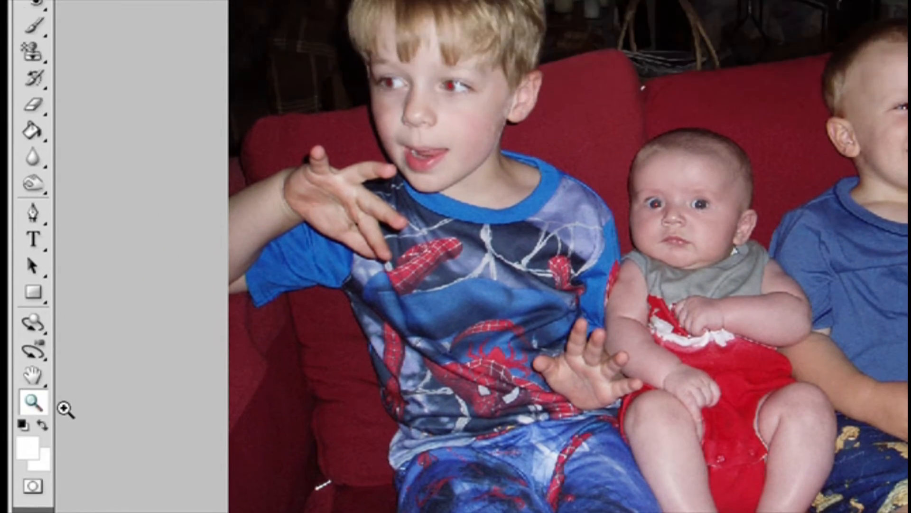
{"action": "left_click_drag", "start_coordinate": [362, 332], "coordinate": [479, 397]}
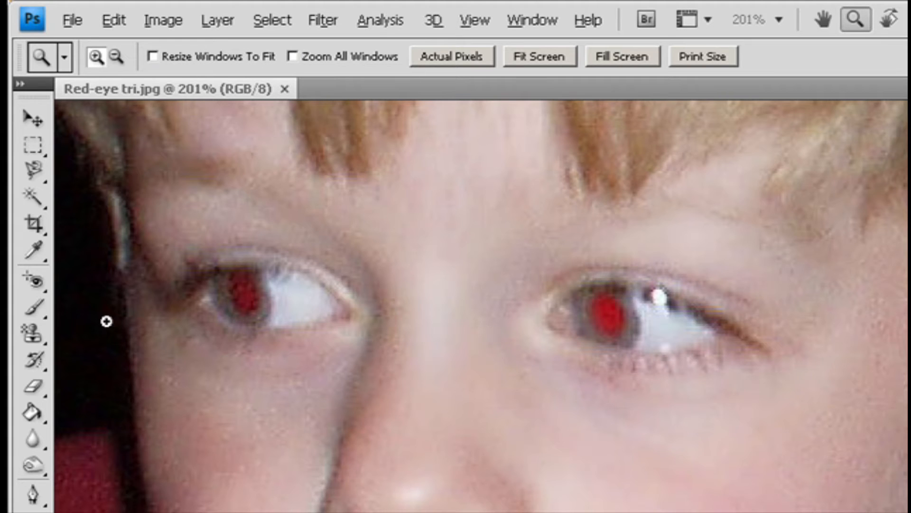
{"action": "left_click", "coordinate": [38, 285]}
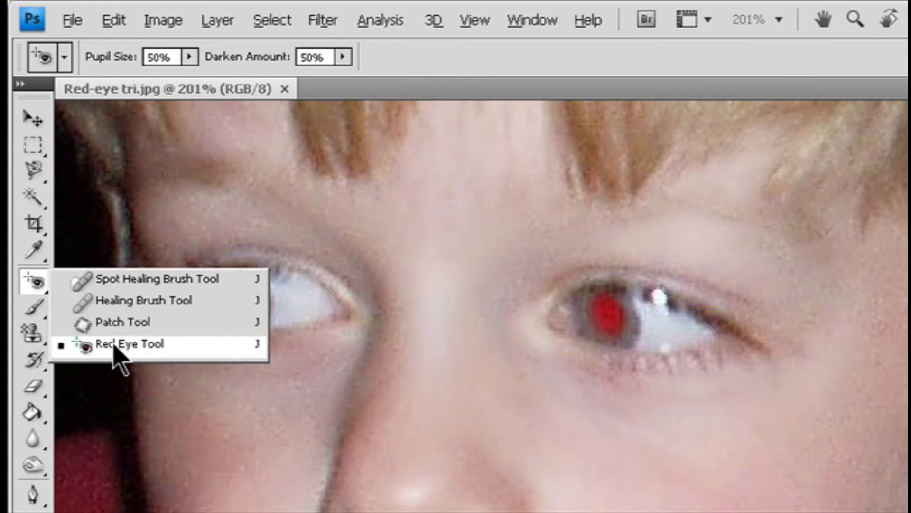
{"action": "left_click", "coordinate": [114, 344]}
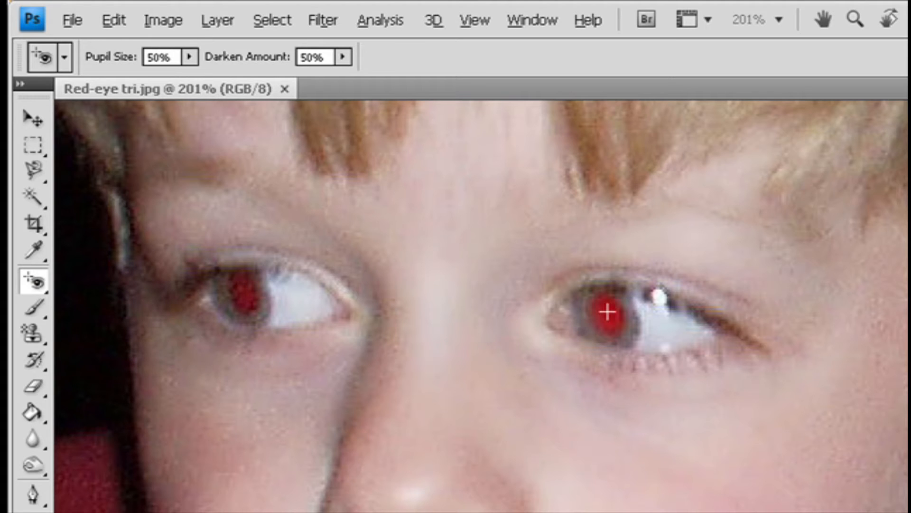
{"action": "left_click", "coordinate": [608, 312]}
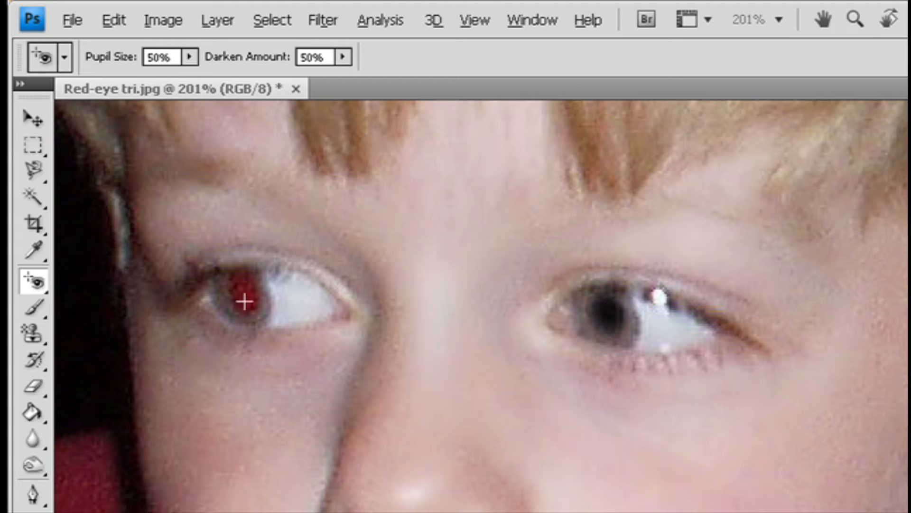
{"action": "left_click", "coordinate": [248, 300]}
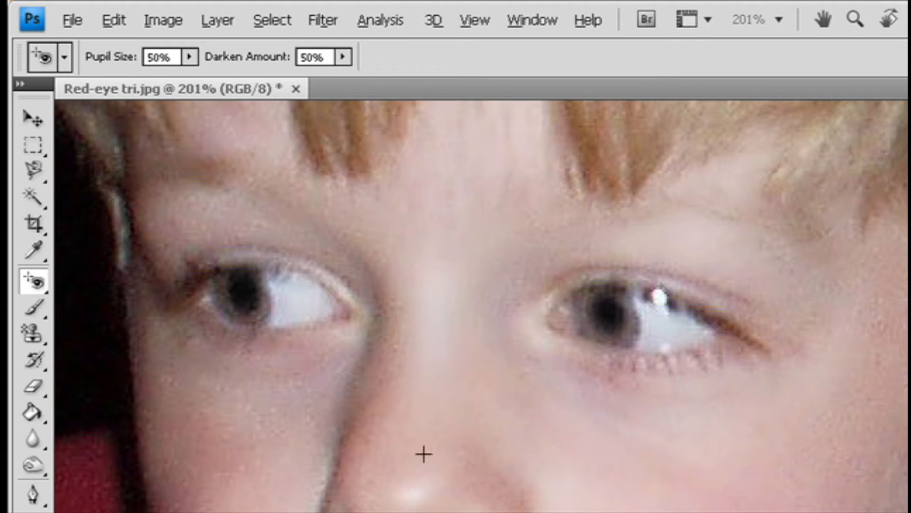
- Remove the red eye from both of the baby's pupils with the Red Eye Tool
{"action": "scroll", "coordinate": [482, 306], "scroll_direction": "right", "scroll_amount": 15}
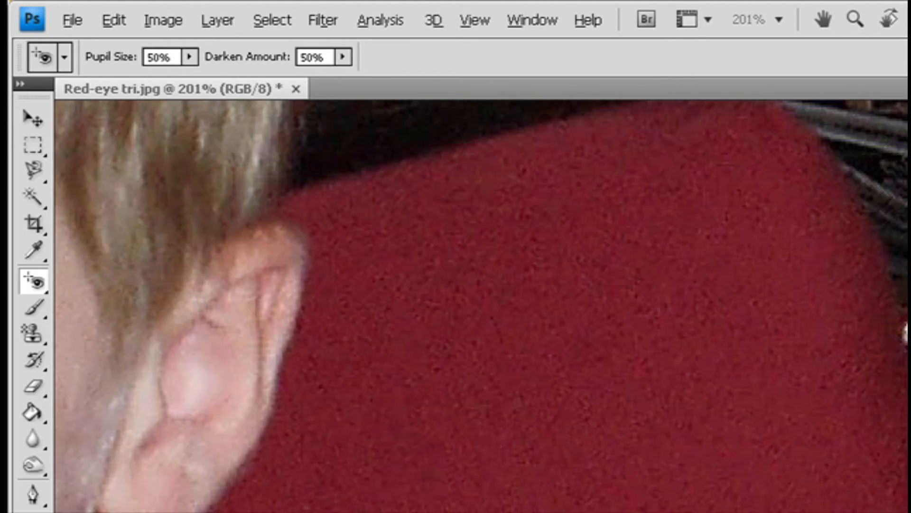
{"action": "scroll", "coordinate": [481, 307], "scroll_direction": "down", "scroll_amount": 4}
{"action": "scroll", "coordinate": [481, 306], "scroll_direction": "down", "scroll_amount": 4}
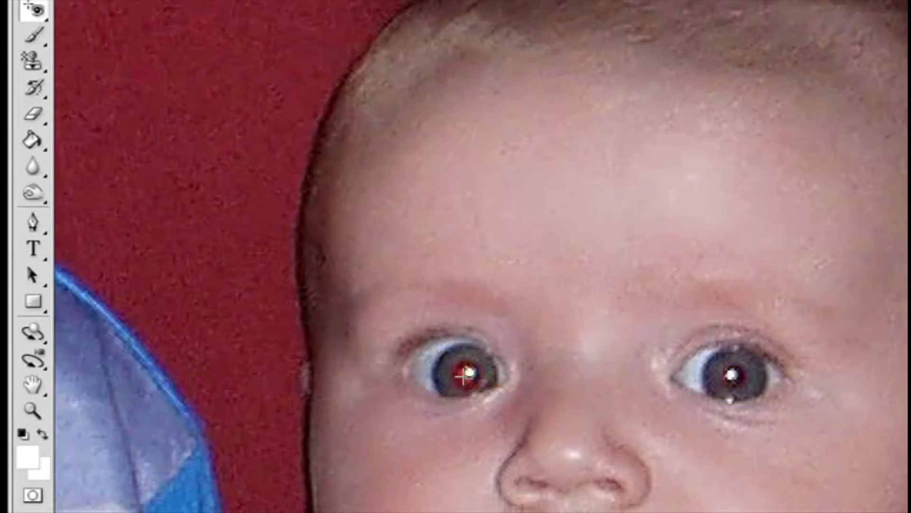
{"action": "left_click", "coordinate": [462, 377]}
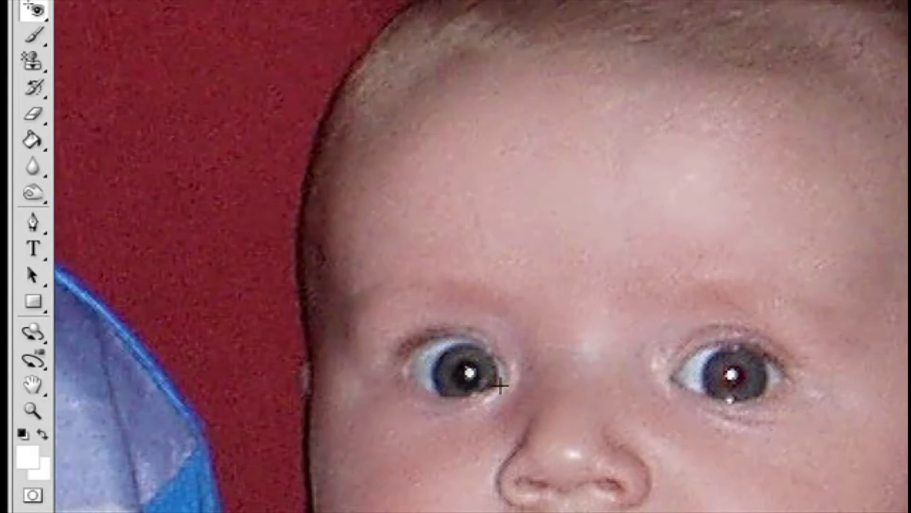
{"action": "left_click", "coordinate": [728, 375]}
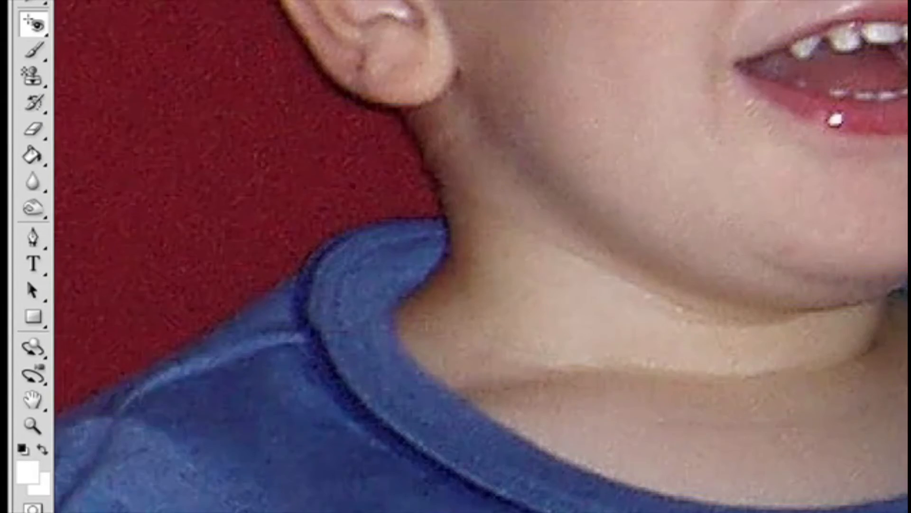
- Remove the red eye from both pupils of the smiling child with the Red Eye Tool
{"action": "scroll", "coordinate": [481, 256], "scroll_direction": "right", "scroll_amount": 3}
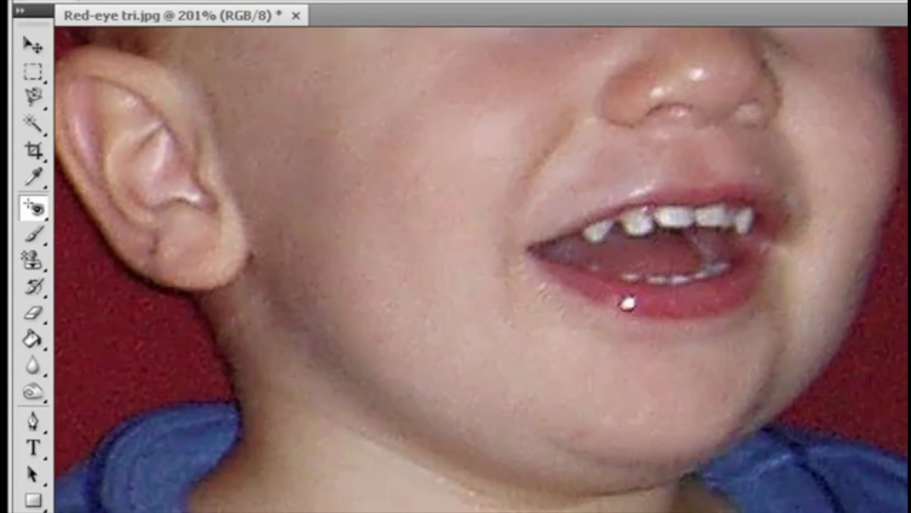
{"action": "scroll", "coordinate": [482, 256], "scroll_direction": "up", "scroll_amount": 5}
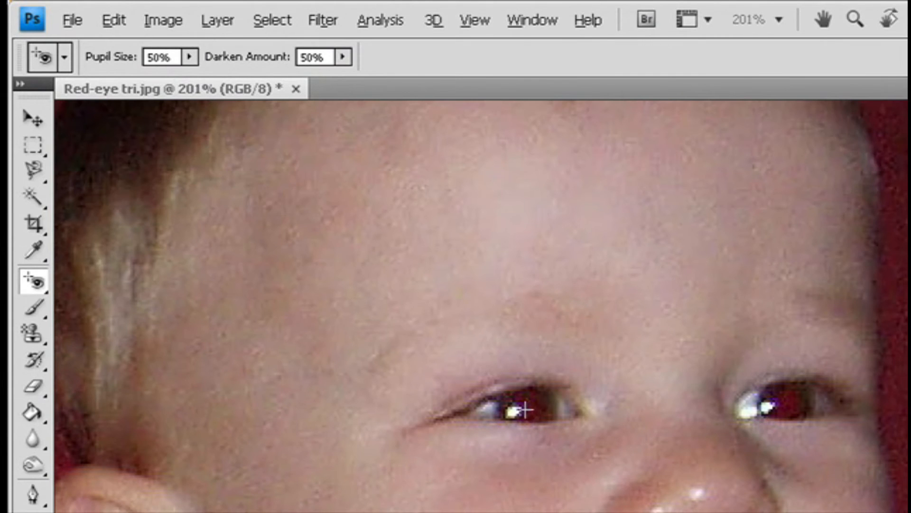
{"action": "left_click", "coordinate": [524, 409]}
{"action": "left_click", "coordinate": [787, 404]}
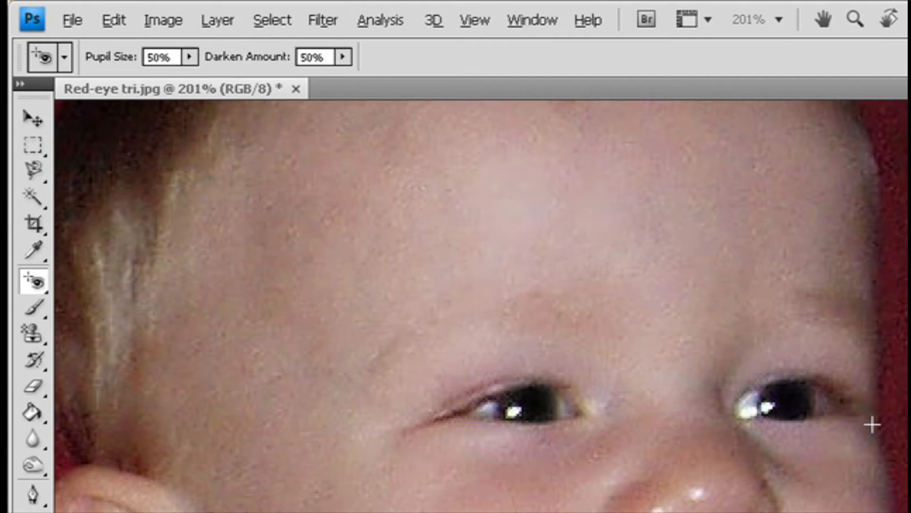
- Set the Red Eye Tool's Darken Amount to 100% and reapply it to the smiling child's pupils
{"action": "left_click", "coordinate": [189, 57]}
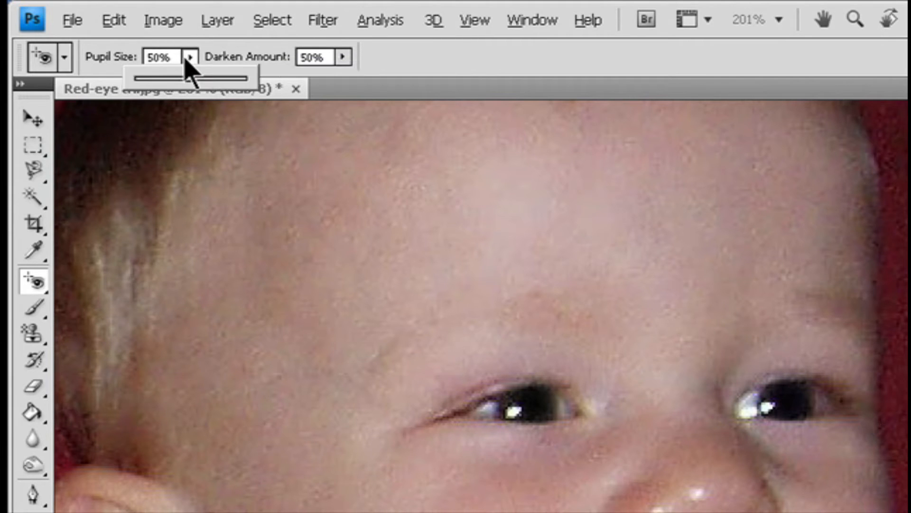
{"action": "left_click", "coordinate": [343, 57]}
{"action": "left_click_drag", "start_coordinate": [345, 77], "coordinate": [478, 80]}
{"action": "left_click", "coordinate": [529, 408]}
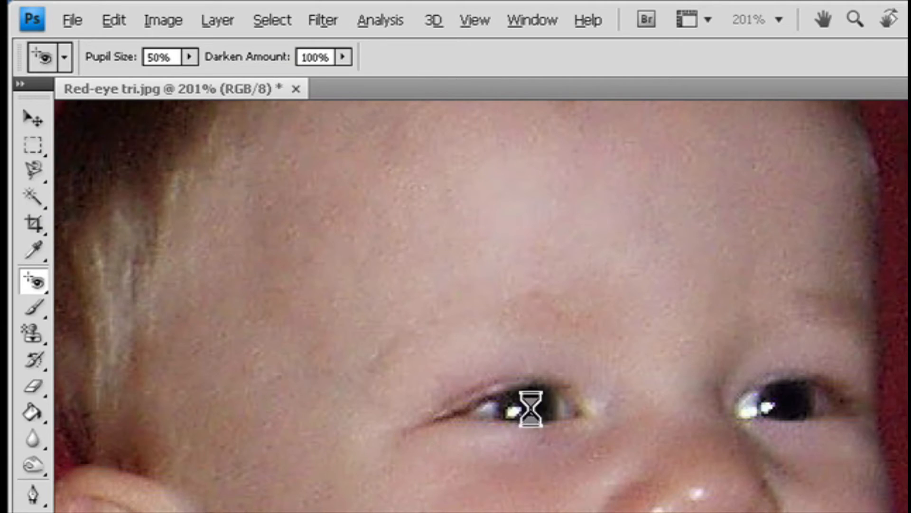
{"action": "left_click", "coordinate": [788, 407]}
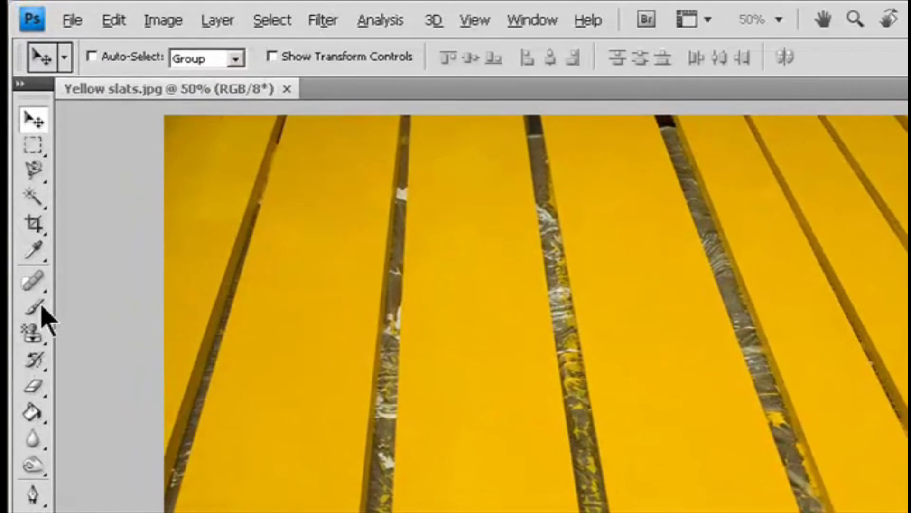
- Select the Color Replacement Tool on the slats image and set its mode to Color
{"action": "left_click", "coordinate": [42, 306]}
{"action": "left_click", "coordinate": [112, 348]}
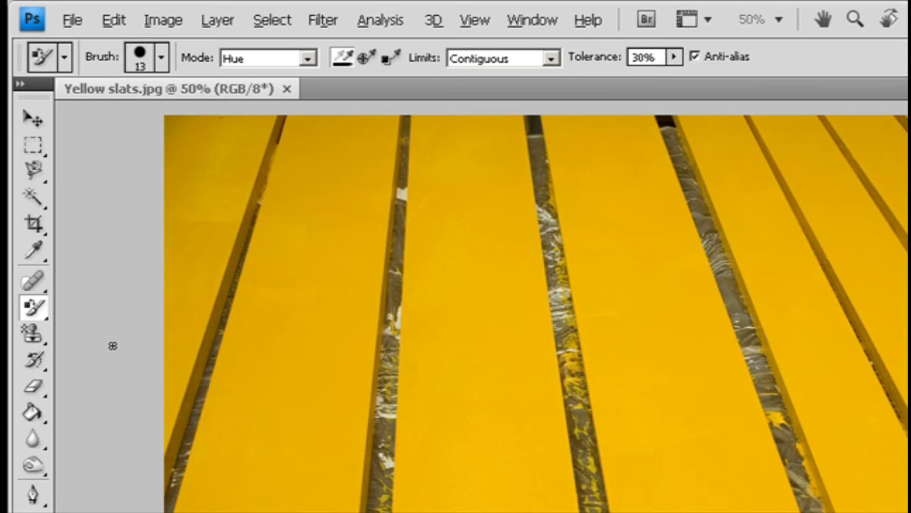
{"action": "left_click", "coordinate": [311, 59]}
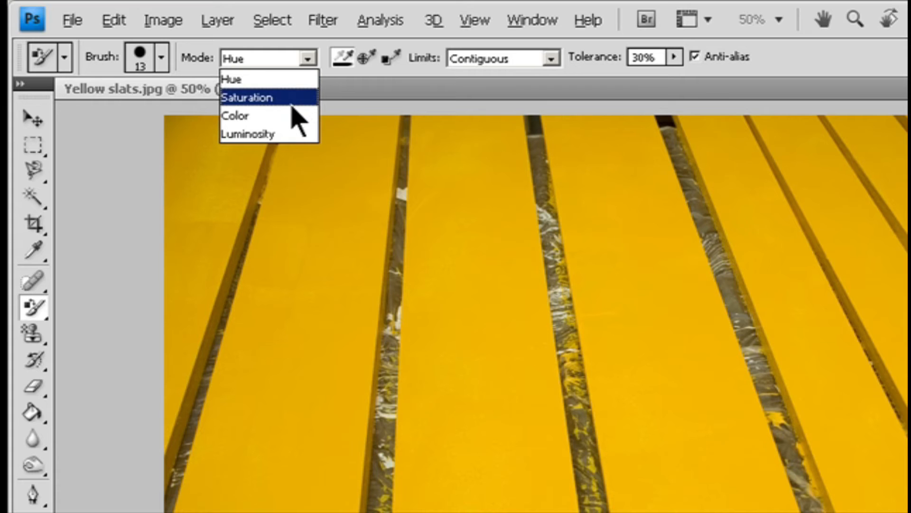
{"action": "left_click", "coordinate": [294, 116]}
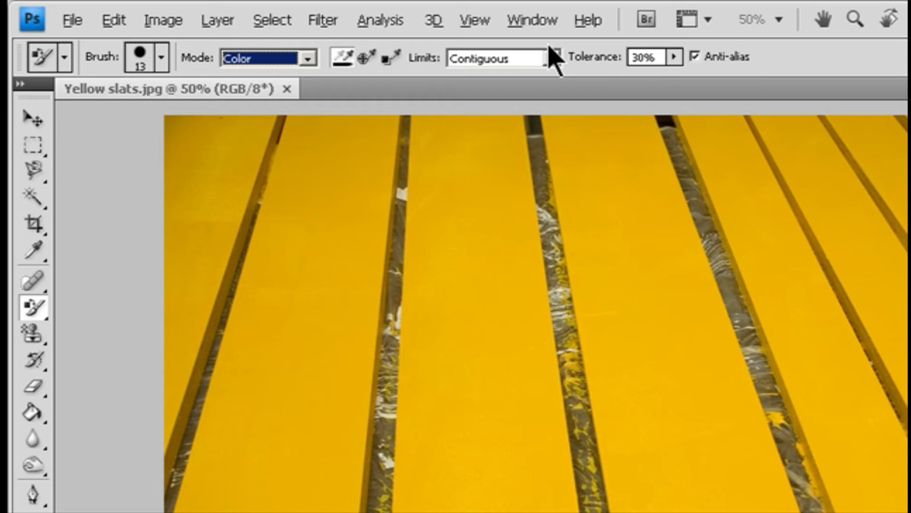
{"action": "left_click", "coordinate": [555, 57]}
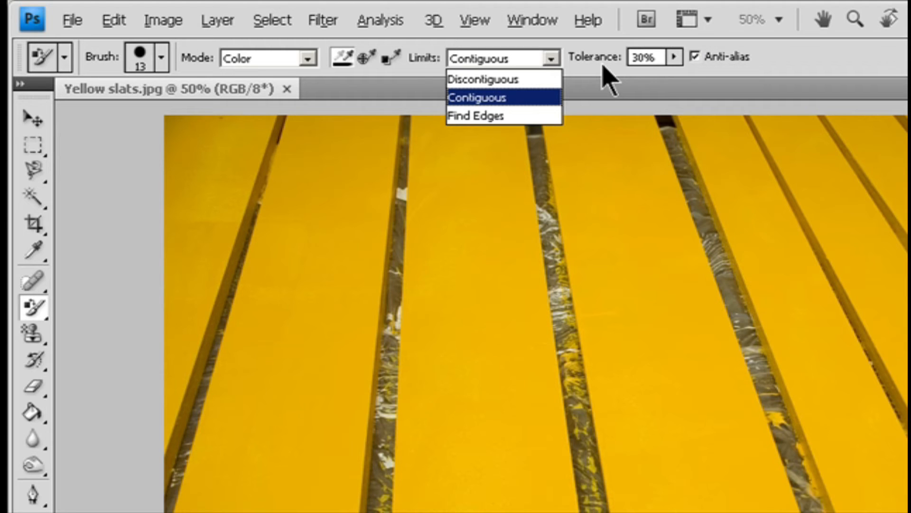
{"action": "left_click", "coordinate": [672, 59]}
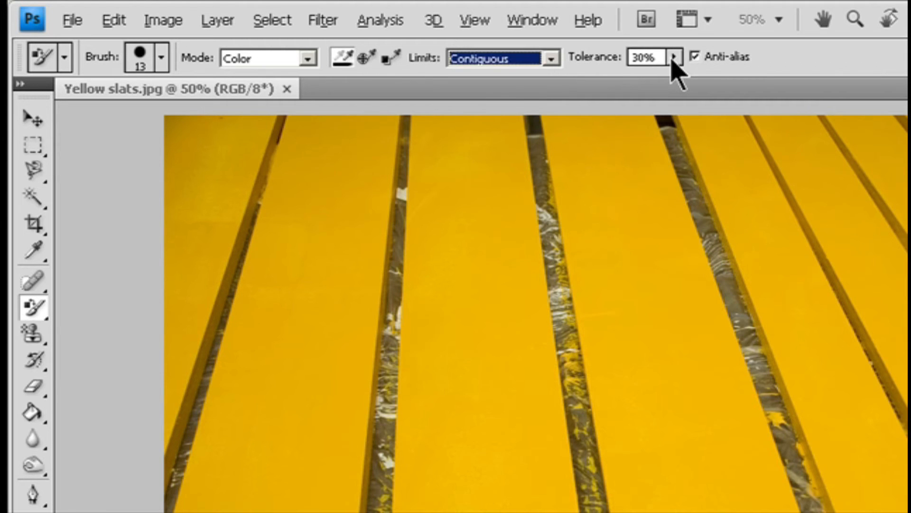
{"action": "left_click", "coordinate": [673, 58]}
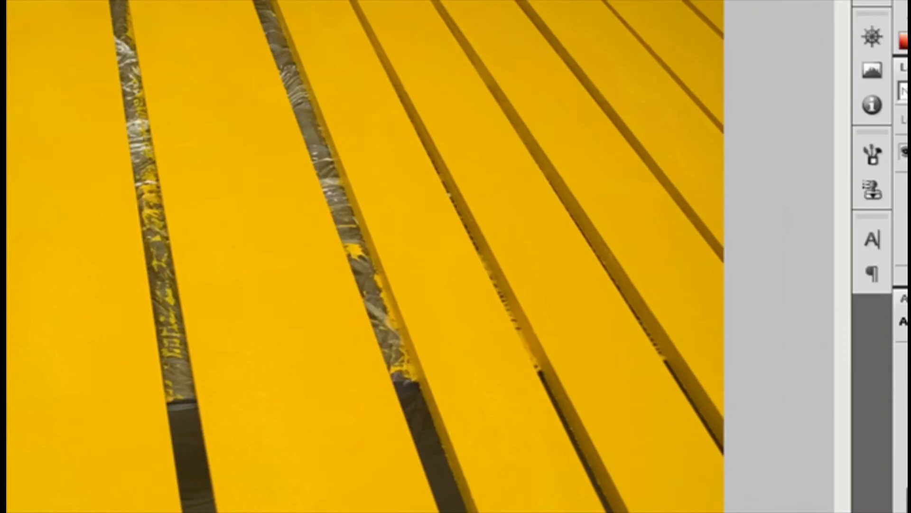
- Set the foreground colour to dark green, hex 165408, in the Color Picker
{"action": "left_click", "coordinate": [15, 357]}
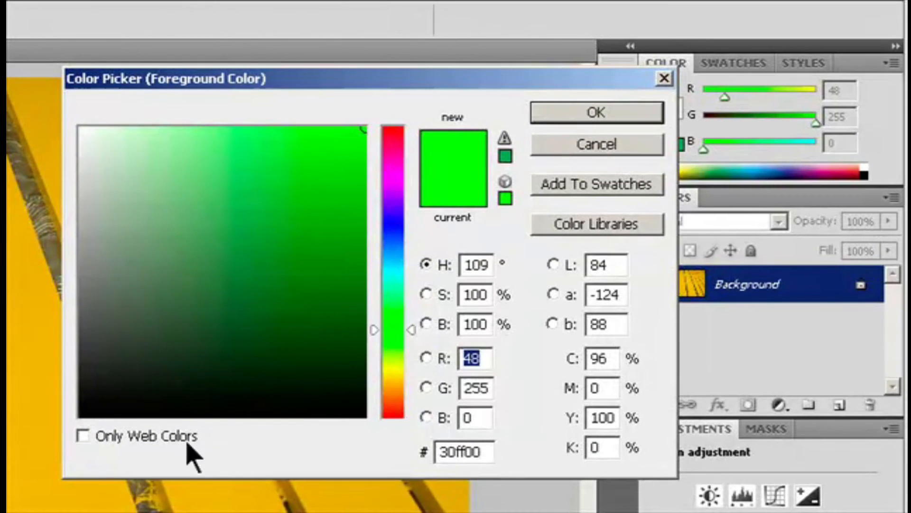
{"action": "left_click", "coordinate": [319, 304]}
{"action": "left_click_drag", "start_coordinate": [319, 305], "coordinate": [339, 322]}
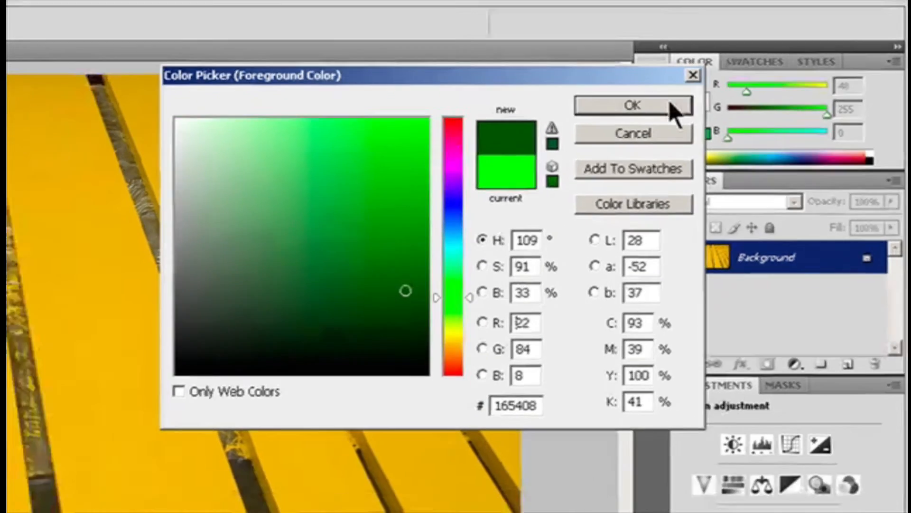
{"action": "left_click", "coordinate": [637, 113]}
{"action": "mouse_move", "coordinate": [395, 213]}
{"action": "left_mouse_down"}
{"action": "mouse_move", "coordinate": [380, 178]}
{"action": "mouse_move", "coordinate": [375, 205]}
{"action": "mouse_move", "coordinate": [356, 171]}
{"action": "mouse_move", "coordinate": [369, 208]}
{"action": "mouse_move", "coordinate": [332, 142]}
{"action": "mouse_move", "coordinate": [327, 72]}
{"action": "mouse_move", "coordinate": [317, 65]}
{"action": "mouse_move", "coordinate": [336, 152]}
{"action": "mouse_move", "coordinate": [351, 173]}
{"action": "mouse_move", "coordinate": [335, 87]}
{"action": "mouse_move", "coordinate": [392, 137]}
{"action": "mouse_move", "coordinate": [381, 119]}
{"action": "left_mouse_up"}
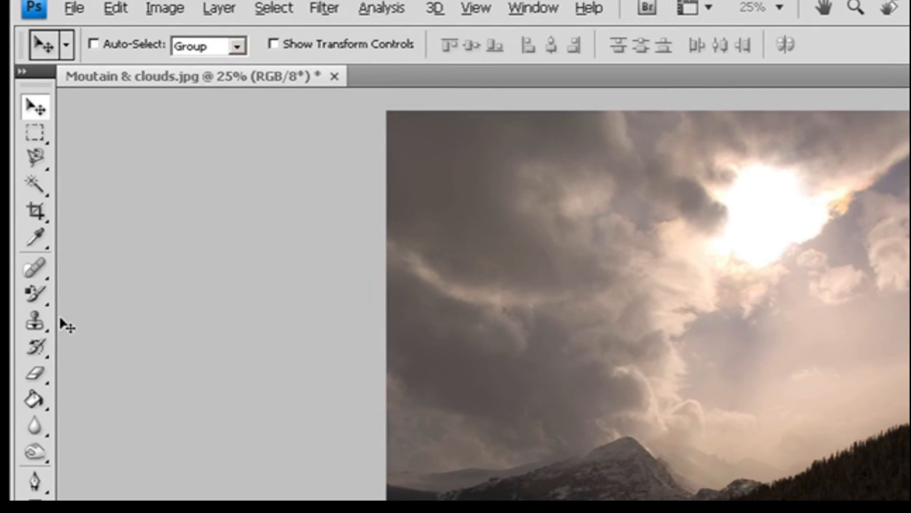
- Select the Clone Stamp Tool on the mountain image and set its opacity to 100%, sampling the Current Layer
{"action": "left_click", "coordinate": [23, 179]}
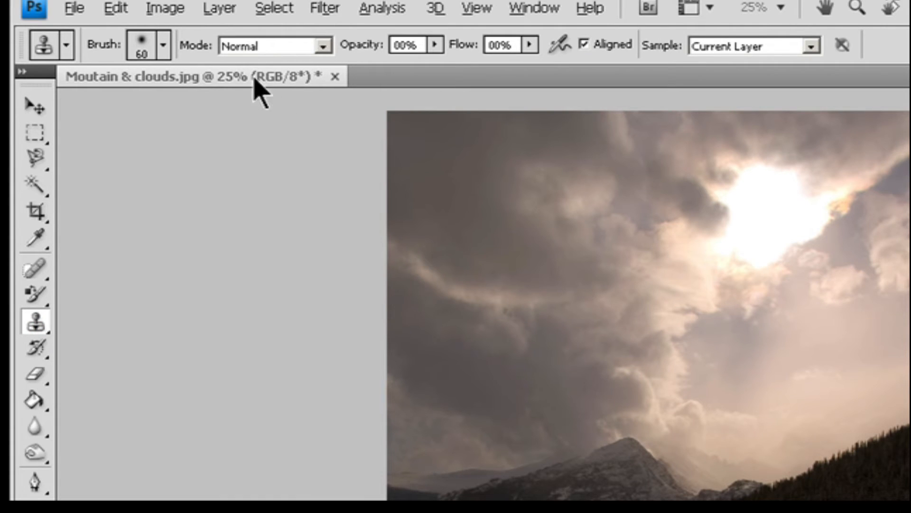
{"action": "left_click", "coordinate": [162, 46]}
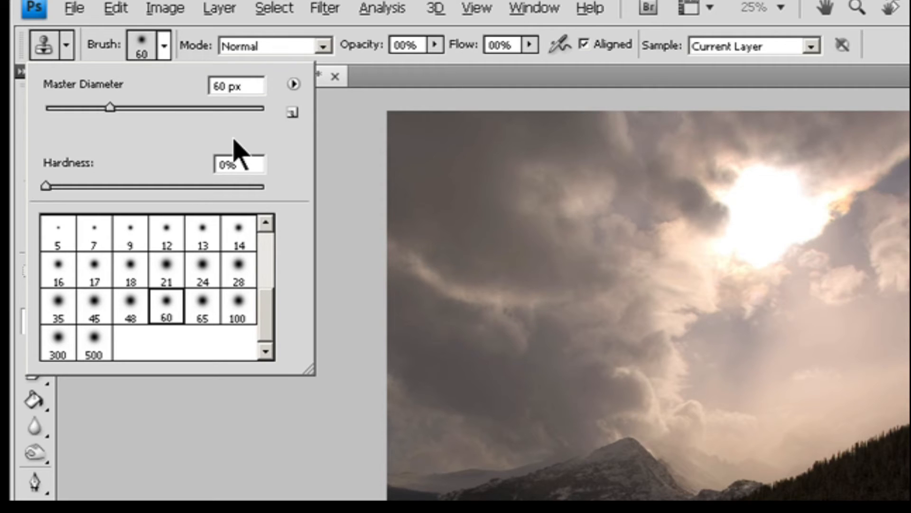
{"action": "left_click", "coordinate": [323, 46]}
{"action": "left_click", "coordinate": [435, 44]}
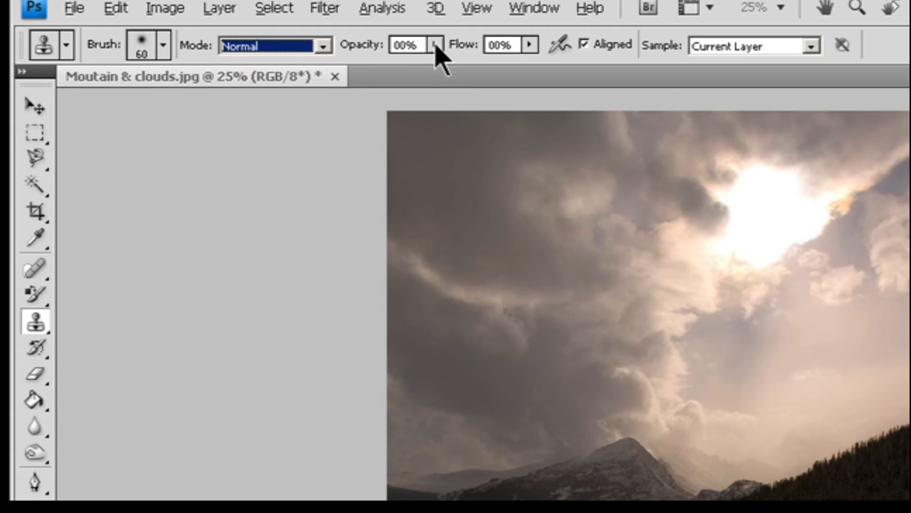
{"action": "left_click", "coordinate": [435, 45]}
{"action": "left_click", "coordinate": [407, 44]}
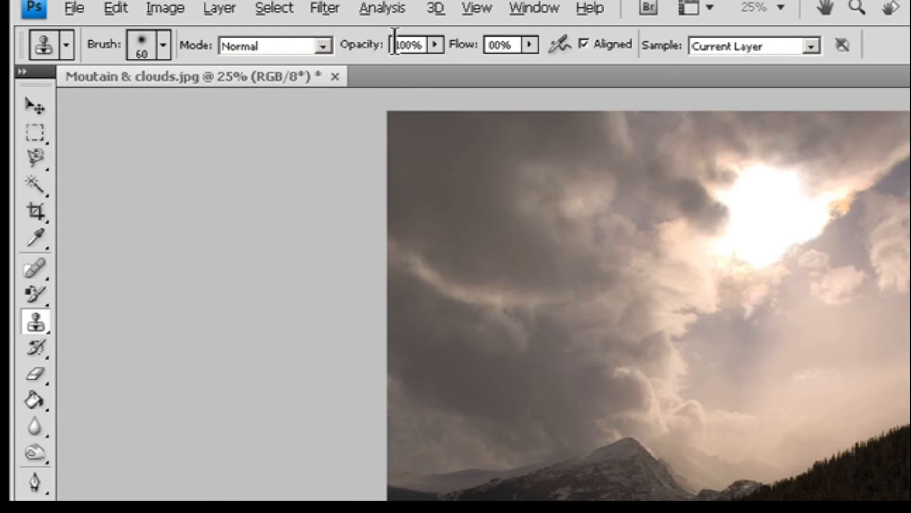
{"action": "left_click", "coordinate": [530, 45]}
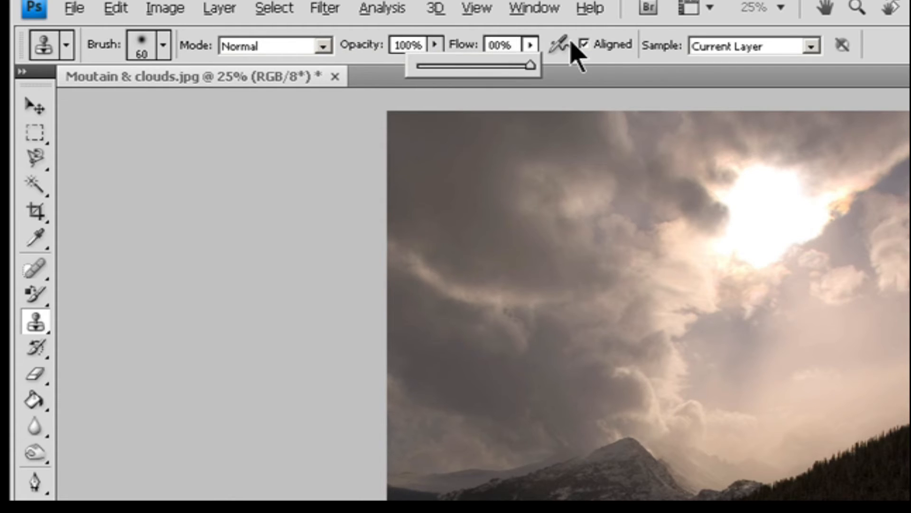
{"action": "left_click", "coordinate": [611, 43]}
{"action": "left_click", "coordinate": [604, 42]}
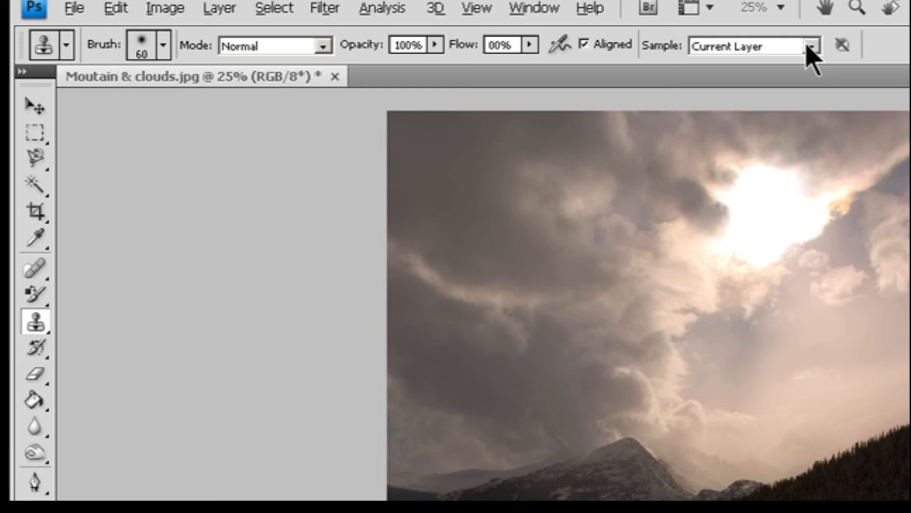
{"action": "left_click", "coordinate": [810, 45]}
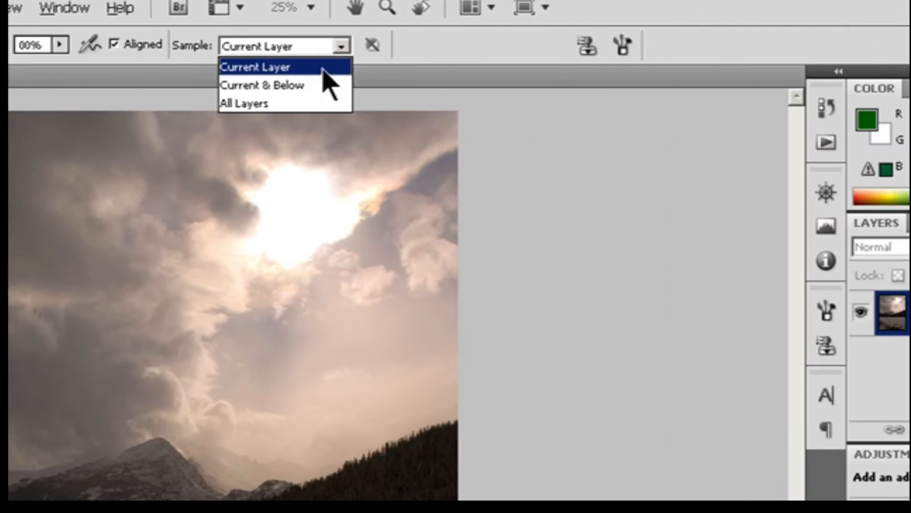
{"action": "left_click", "coordinate": [792, 67]}
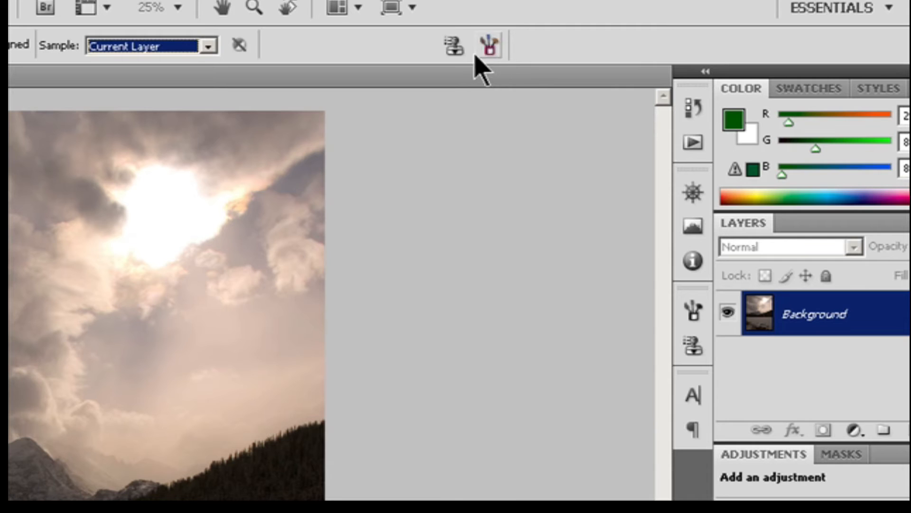
- Open the Clone Source panel and choose the first clone source
{"action": "left_click", "coordinate": [455, 45]}
{"action": "left_click", "coordinate": [483, 43]}
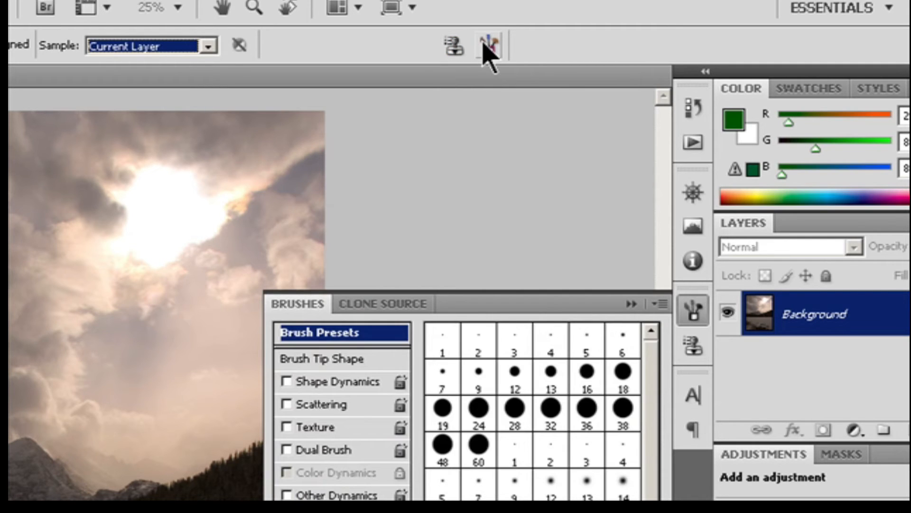
{"action": "left_click", "coordinate": [456, 46]}
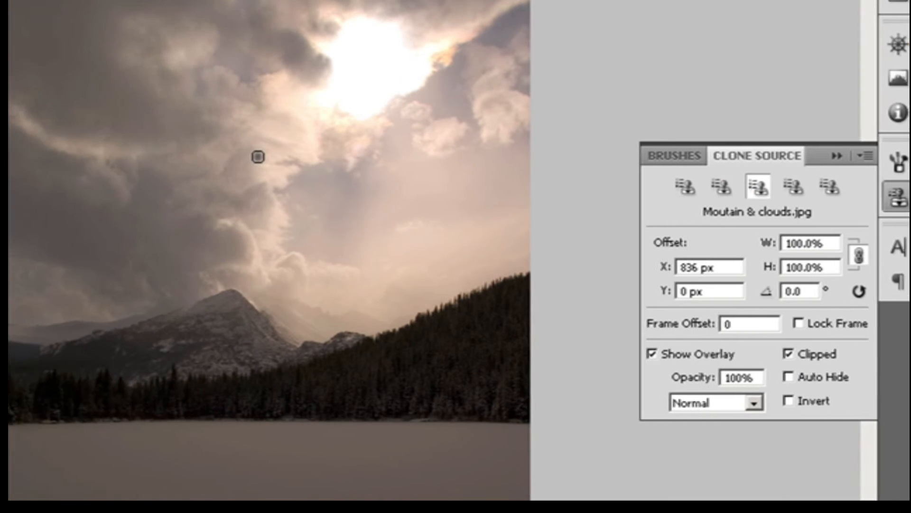
{"action": "left_click", "coordinate": [687, 186]}
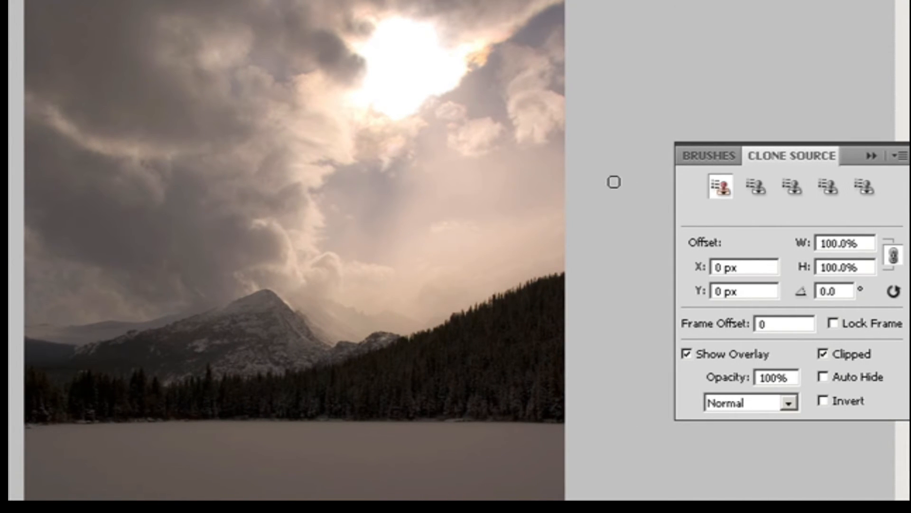
- Sample dark cloud areas and clone them over the bright sky near the sun
{"action": "left_click", "coordinate": [282, 177], "text": "alt"}
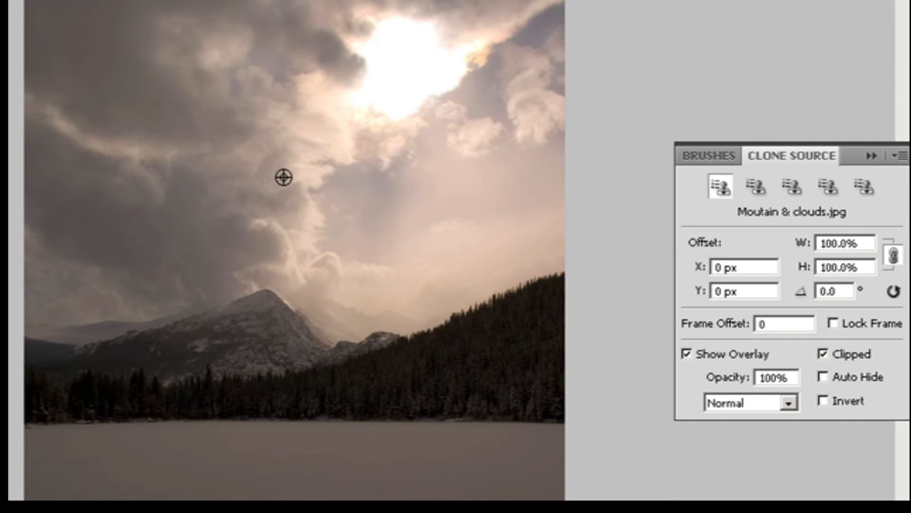
{"action": "mouse_move", "coordinate": [369, 173]}
{"action": "left_mouse_down"}
{"action": "mouse_move", "coordinate": [405, 176]}
{"action": "mouse_move", "coordinate": [400, 183]}
{"action": "mouse_move", "coordinate": [418, 150]}
{"action": "left_mouse_up"}
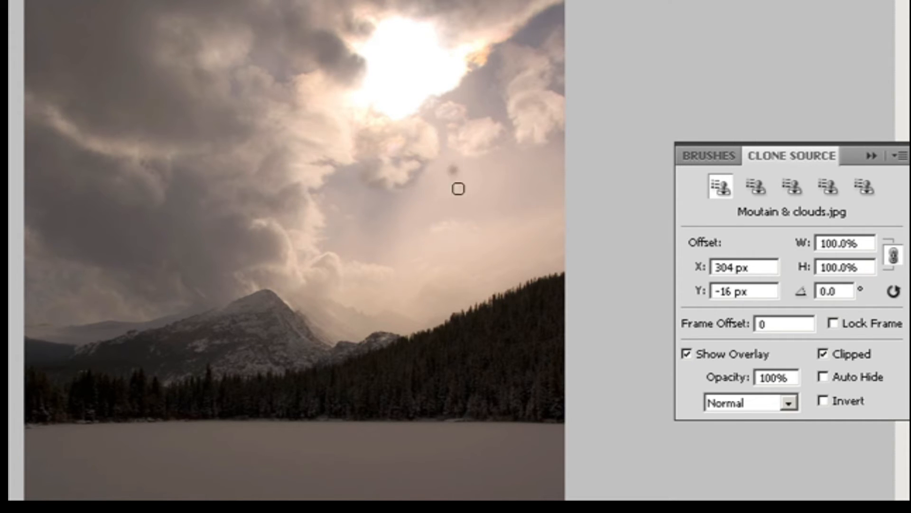
{"action": "left_click", "coordinate": [274, 217], "text": "alt"}
{"action": "left_click_drag", "start_coordinate": [418, 188], "coordinate": [456, 154]}
{"action": "left_click", "coordinate": [257, 214], "text": "alt"}
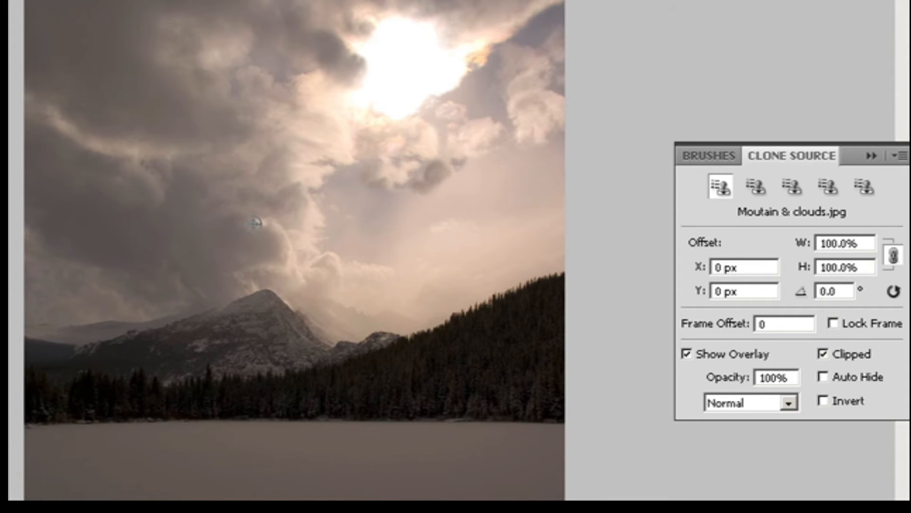
{"action": "left_click_drag", "start_coordinate": [485, 83], "coordinate": [452, 101]}
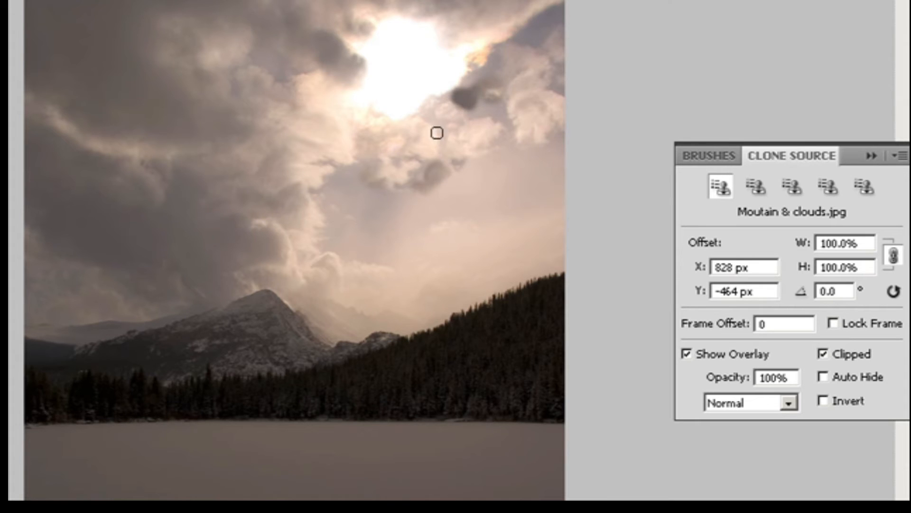
- Resample and clone more cloud texture around the sun's upper right edge
{"action": "left_click", "coordinate": [260, 113], "text": "alt"}
{"action": "mouse_move", "coordinate": [488, 69]}
{"action": "left_mouse_down"}
{"action": "mouse_move", "coordinate": [479, 102]}
{"action": "mouse_move", "coordinate": [451, 97]}
{"action": "mouse_move", "coordinate": [490, 99]}
{"action": "mouse_move", "coordinate": [489, 75]}
{"action": "mouse_move", "coordinate": [481, 102]}
{"action": "mouse_move", "coordinate": [507, 84]}
{"action": "mouse_move", "coordinate": [490, 84]}
{"action": "mouse_move", "coordinate": [517, 81]}
{"action": "mouse_move", "coordinate": [507, 59]}
{"action": "mouse_move", "coordinate": [473, 95]}
{"action": "mouse_move", "coordinate": [473, 82]}
{"action": "mouse_move", "coordinate": [550, 26]}
{"action": "mouse_move", "coordinate": [540, 46]}
{"action": "mouse_move", "coordinate": [536, 28]}
{"action": "mouse_move", "coordinate": [567, 3]}
{"action": "mouse_move", "coordinate": [558, 13]}
{"action": "mouse_move", "coordinate": [537, 0]}
{"action": "mouse_move", "coordinate": [555, 24]}
{"action": "mouse_move", "coordinate": [539, 18]}
{"action": "mouse_move", "coordinate": [569, 3]}
{"action": "mouse_move", "coordinate": [550, 33]}
{"action": "left_mouse_up"}
{"action": "left_click", "coordinate": [488, 16], "text": "alt"}
{"action": "left_click", "coordinate": [537, 1], "text": "alt"}
{"action": "left_click", "coordinate": [525, 106], "text": "alt"}
{"action": "mouse_move", "coordinate": [498, 87]}
{"action": "left_mouse_down"}
{"action": "mouse_move", "coordinate": [488, 103]}
{"action": "mouse_move", "coordinate": [485, 122]}
{"action": "mouse_move", "coordinate": [499, 137]}
{"action": "mouse_move", "coordinate": [501, 122]}
{"action": "mouse_move", "coordinate": [523, 139]}
{"action": "mouse_move", "coordinate": [511, 124]}
{"action": "left_mouse_up"}
{"action": "left_click", "coordinate": [458, 142], "text": "alt"}
{"action": "left_click", "coordinate": [442, 116]}
{"action": "mouse_move", "coordinate": [441, 116]}
{"action": "left_mouse_down"}
{"action": "mouse_move", "coordinate": [417, 123]}
{"action": "mouse_move", "coordinate": [415, 140]}
{"action": "mouse_move", "coordinate": [445, 138]}
{"action": "mouse_move", "coordinate": [442, 125]}
{"action": "mouse_move", "coordinate": [435, 158]}
{"action": "mouse_move", "coordinate": [445, 158]}
{"action": "mouse_move", "coordinate": [422, 113]}
{"action": "left_mouse_up"}
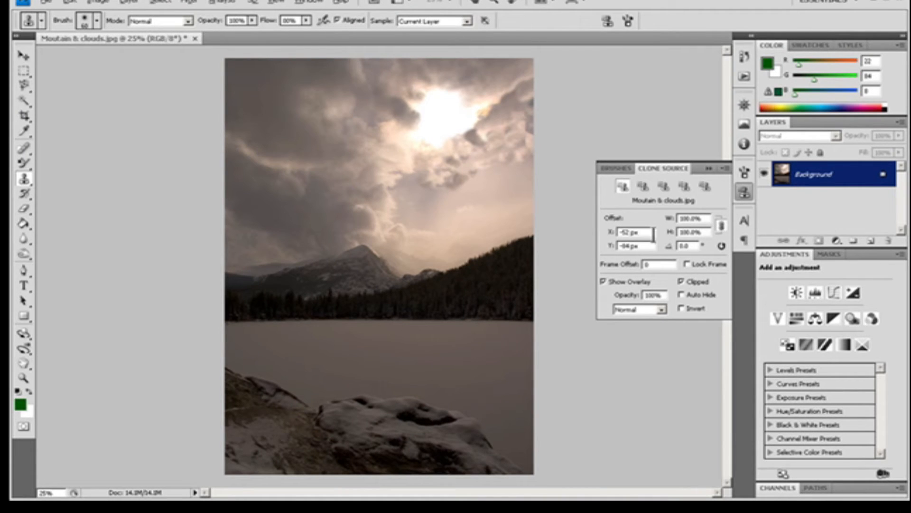
- Switch to the statue image and select the Healing Brush Tool
{"action": "left_click", "coordinate": [706, 232]}
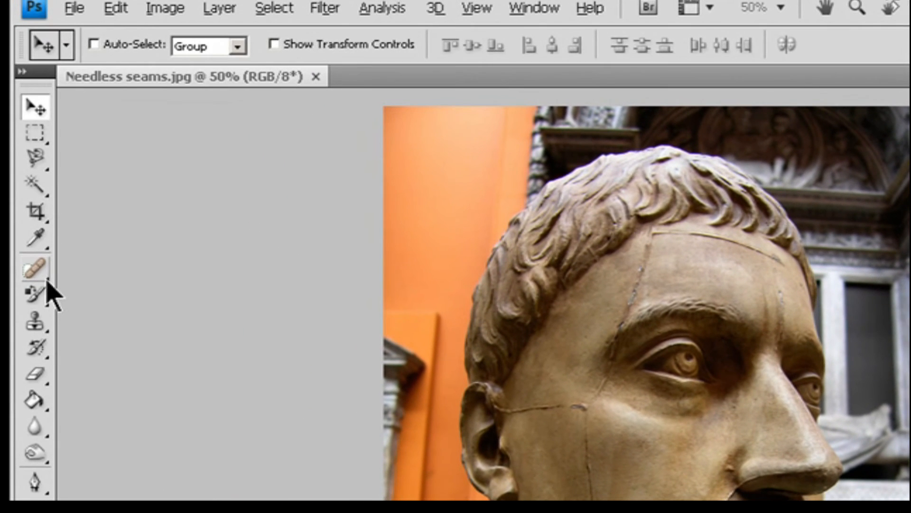
{"action": "left_click", "coordinate": [29, 153]}
{"action": "left_click", "coordinate": [149, 291]}
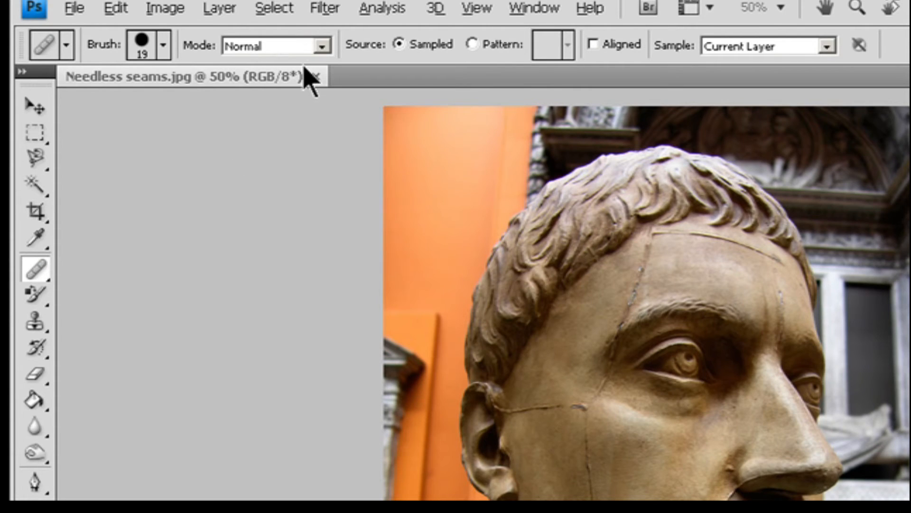
- Inspect the Healing Brush's brush settings, blending mode, Aligned option and sample choices
{"action": "left_click", "coordinate": [163, 46]}
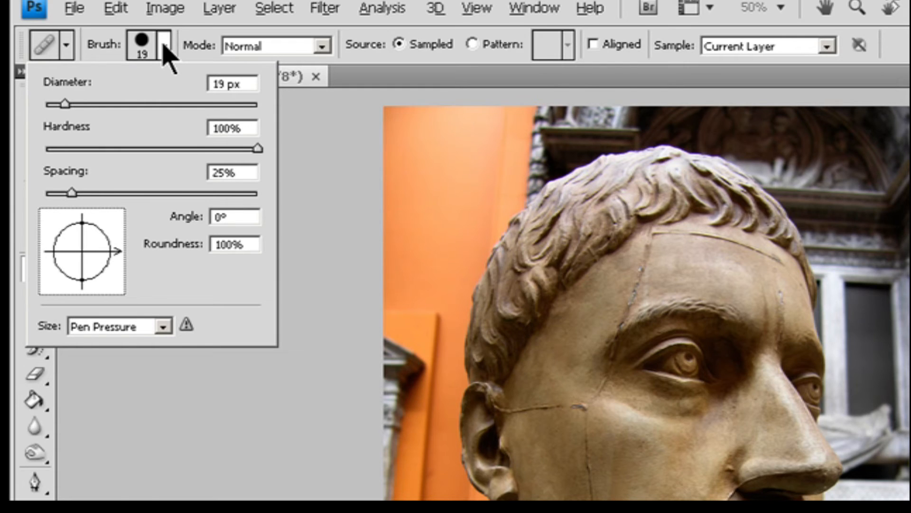
{"action": "left_click", "coordinate": [321, 46]}
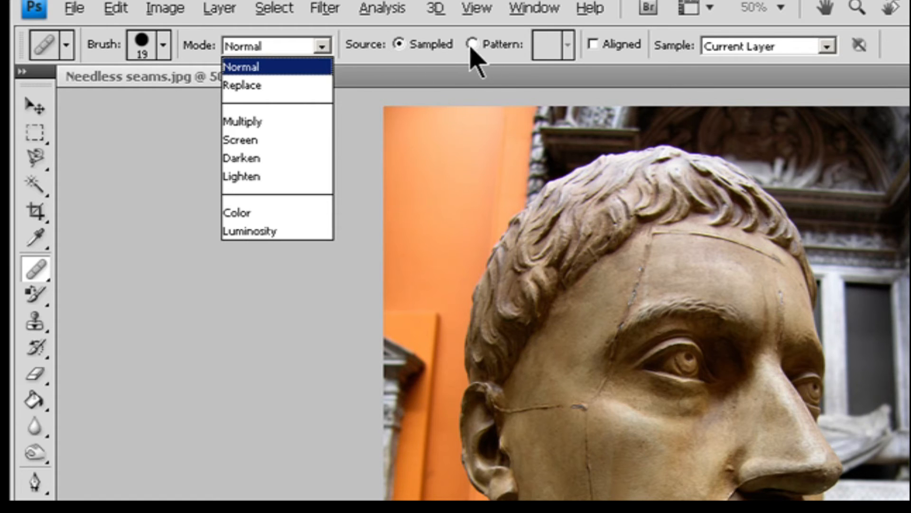
{"action": "left_click", "coordinate": [454, 59]}
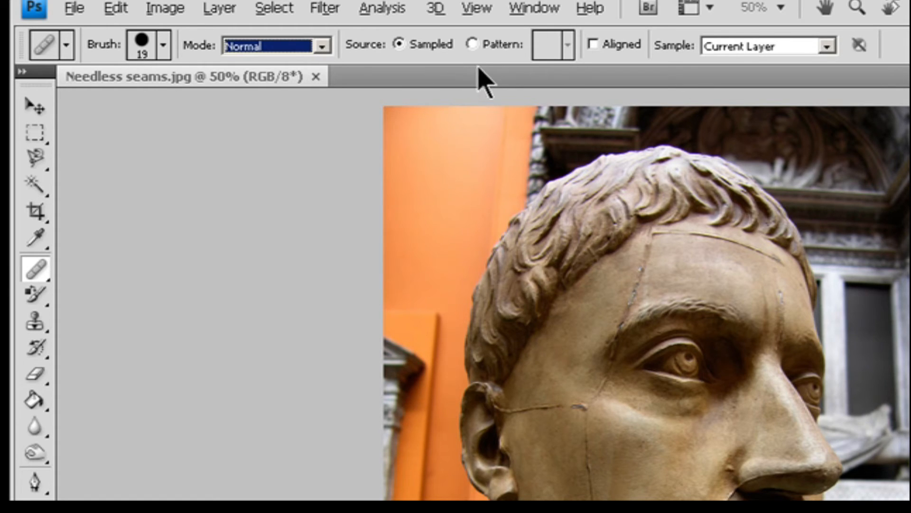
{"action": "left_click", "coordinate": [597, 46]}
{"action": "left_click", "coordinate": [594, 43]}
{"action": "left_click", "coordinate": [825, 46]}
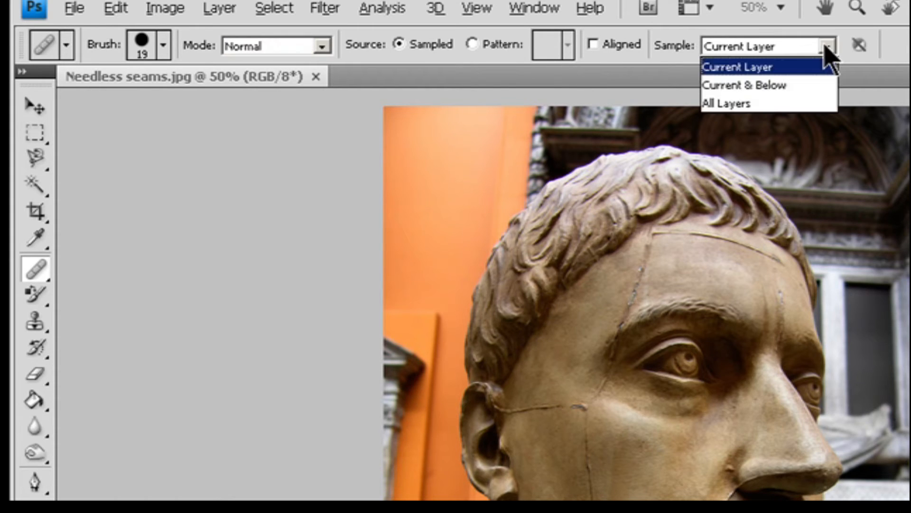
{"action": "left_click", "coordinate": [826, 46]}
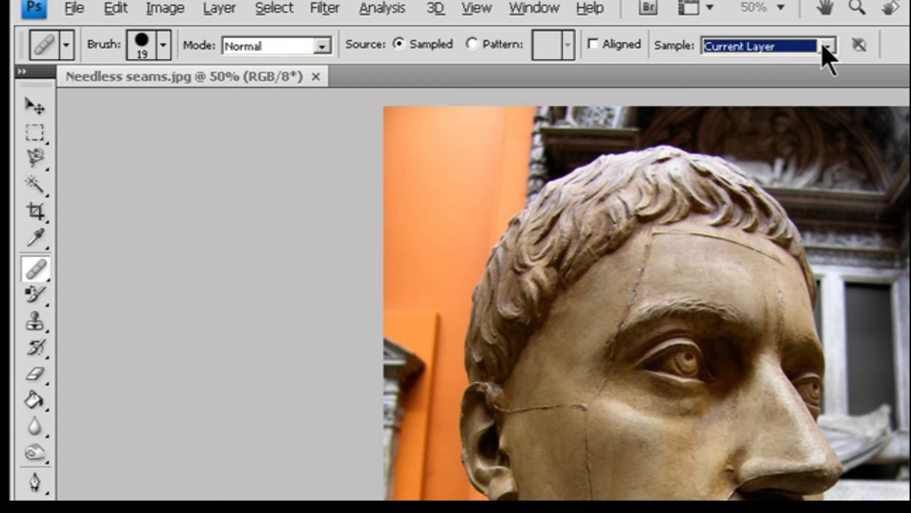
{"action": "key", "text": "Escape"}
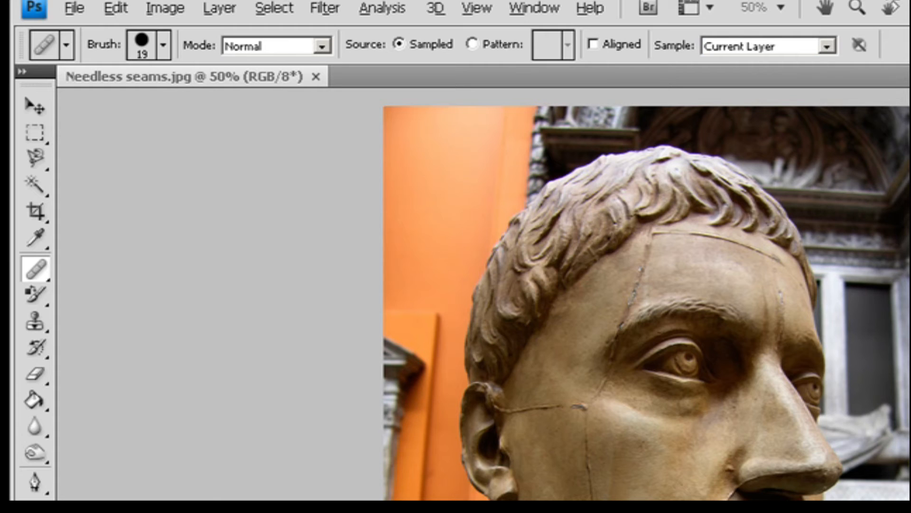
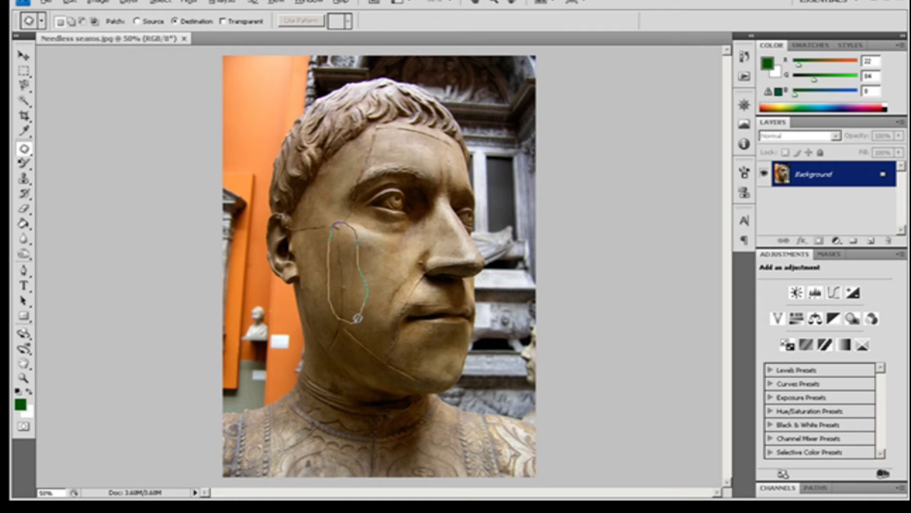
- Fill the patch selection on the statue's cheek with the blue bubbles pattern, then deselect
{"action": "left_click_drag", "start_coordinate": [357, 317], "coordinate": [358, 319]}
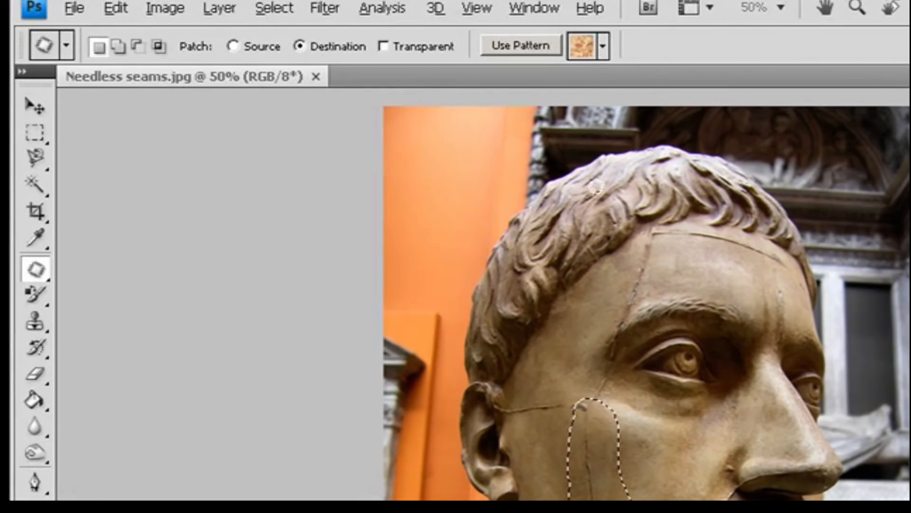
{"action": "left_click", "coordinate": [534, 44]}
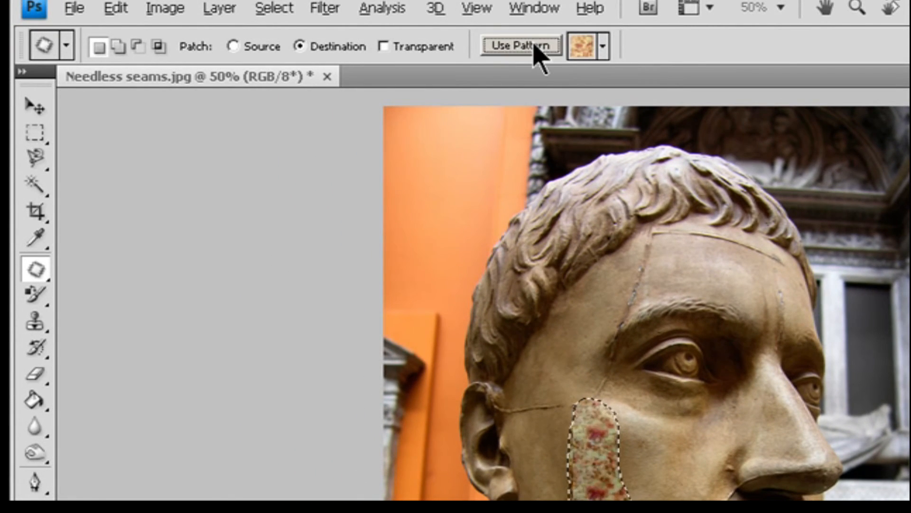
{"action": "left_click", "coordinate": [604, 46]}
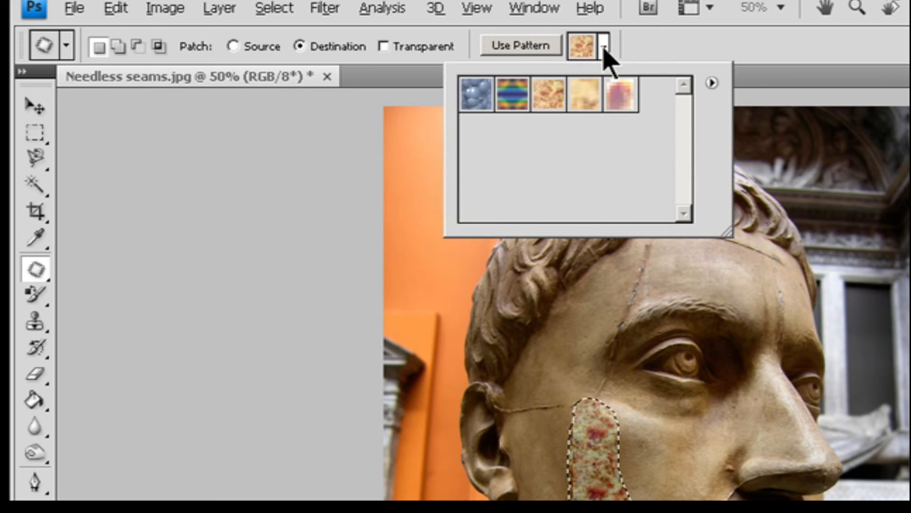
{"action": "left_click", "coordinate": [475, 100]}
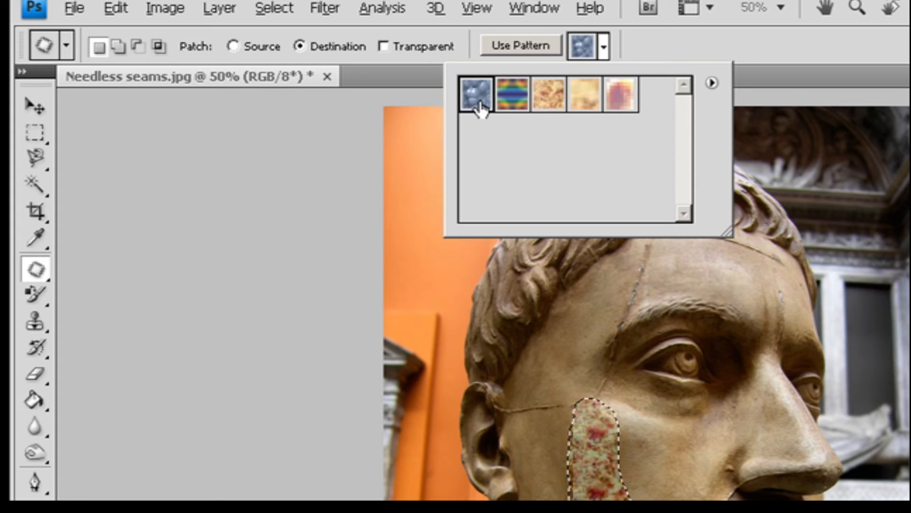
{"action": "left_click", "coordinate": [521, 46]}
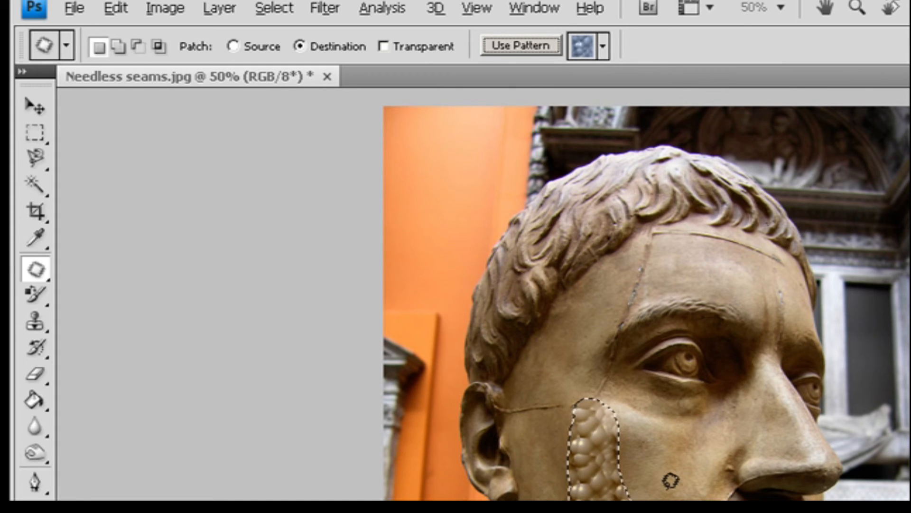
{"action": "key", "text": "ctrl+d"}
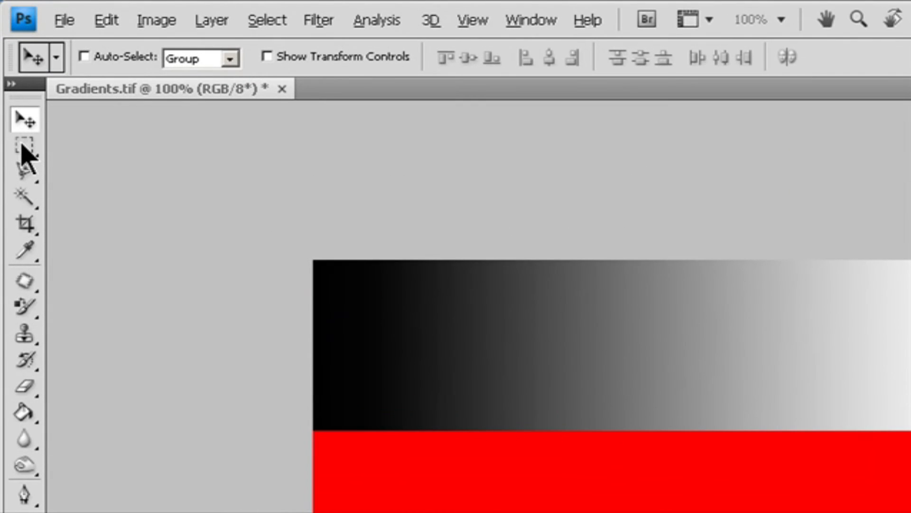
- Pick the Rectangular Marquee Tool and review its marquee variants and selection mode options
{"action": "left_click", "coordinate": [23, 145]}
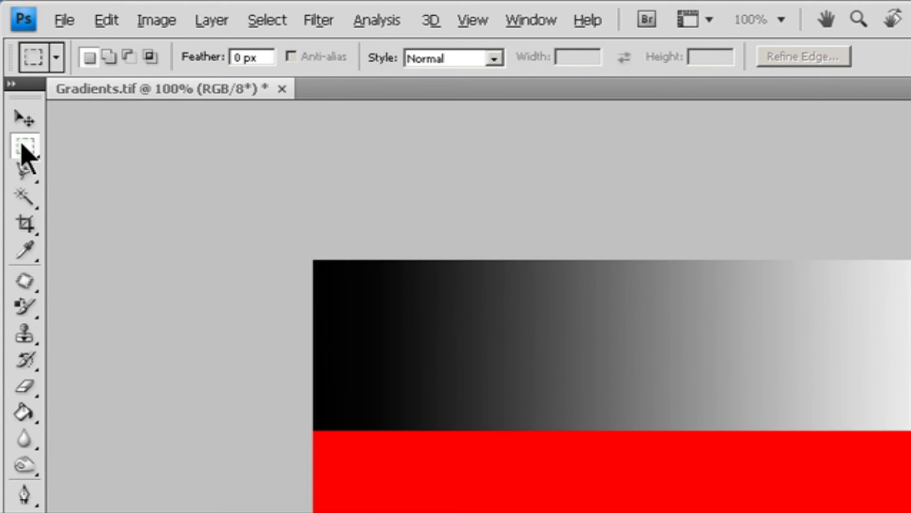
{"action": "right_click", "coordinate": [21, 148]}
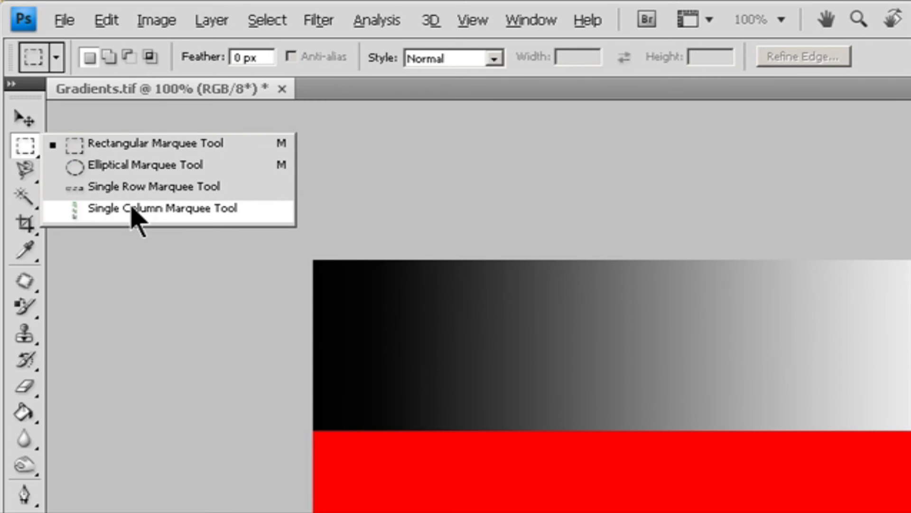
{"action": "left_click", "coordinate": [142, 147]}
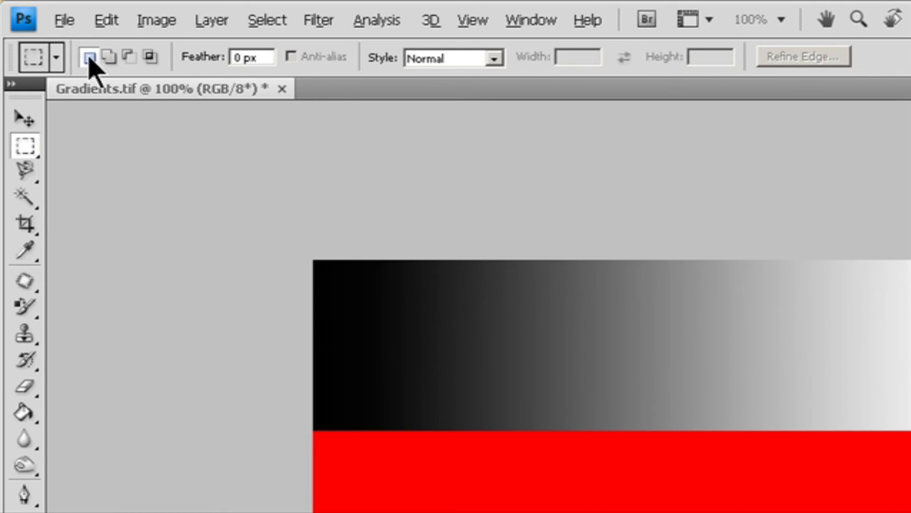
{"action": "left_click", "coordinate": [150, 58]}
{"action": "left_click", "coordinate": [89, 57]}
{"action": "left_click", "coordinate": [262, 57]}
- Set the marquee style to Fixed Ratio with width 2 and height 1, swapping the two values
{"action": "left_click", "coordinate": [494, 60]}
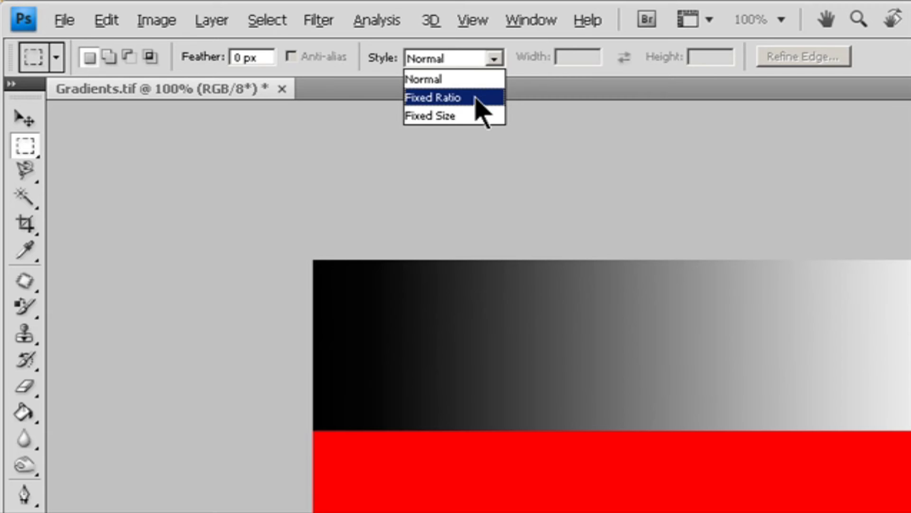
{"action": "left_click", "coordinate": [476, 98]}
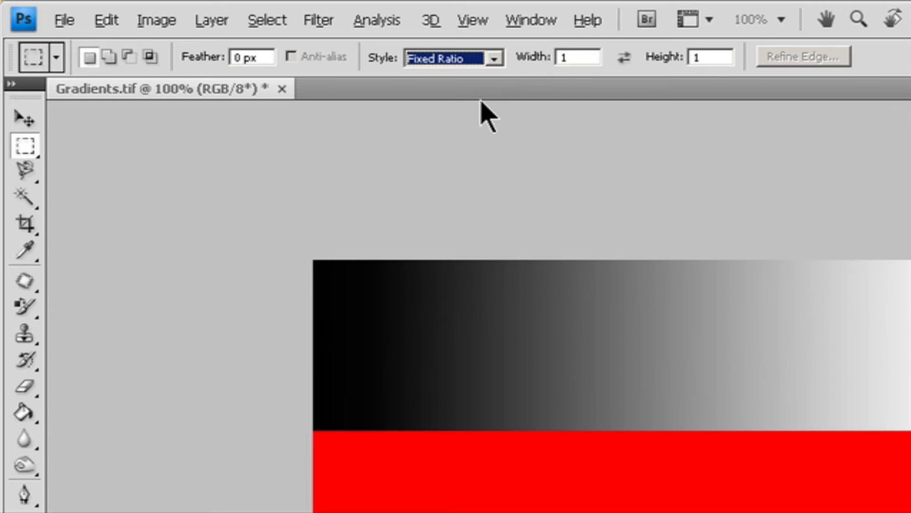
{"action": "left_click", "coordinate": [549, 61]}
{"action": "type", "text": "2"}
{"action": "left_click", "coordinate": [720, 56]}
{"action": "left_click", "coordinate": [624, 57]}
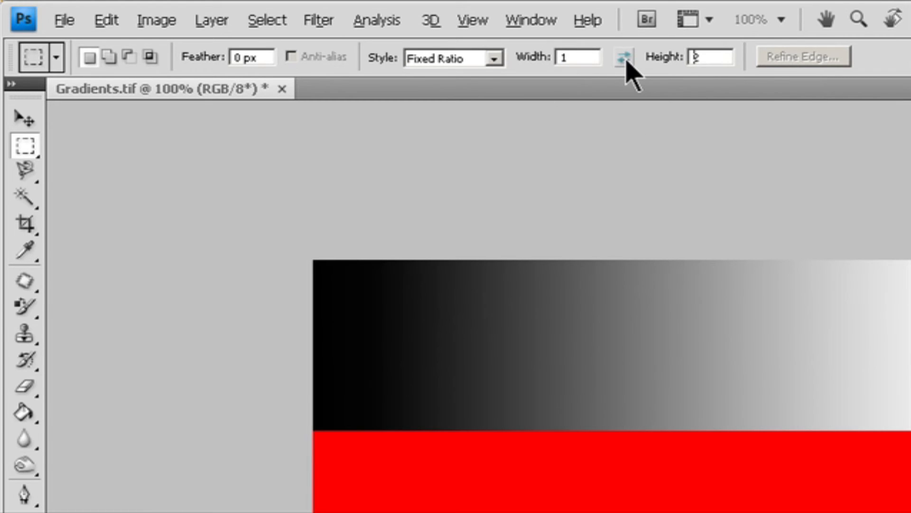
{"action": "left_click", "coordinate": [625, 58]}
- Set the marquee style to Fixed Size with width 128 px and height 64 px, swapping the dimensions
{"action": "left_click", "coordinate": [496, 59]}
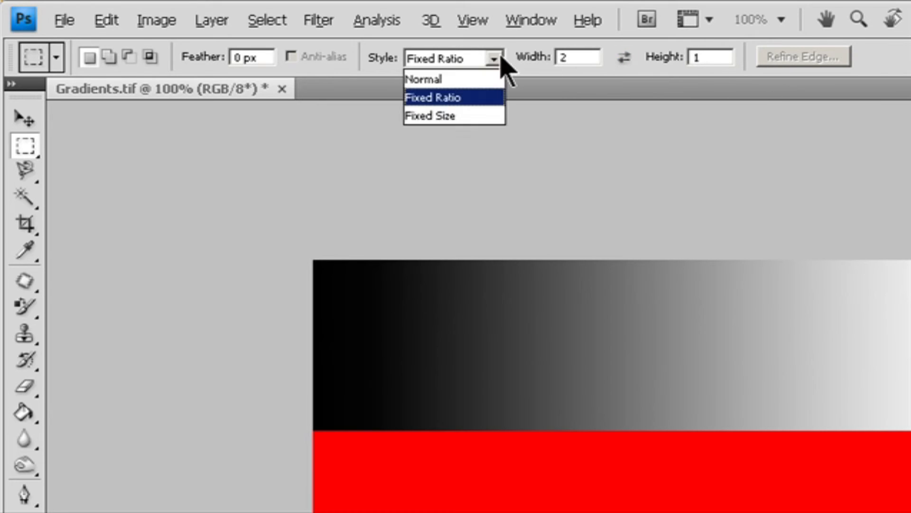
{"action": "left_click", "coordinate": [457, 115]}
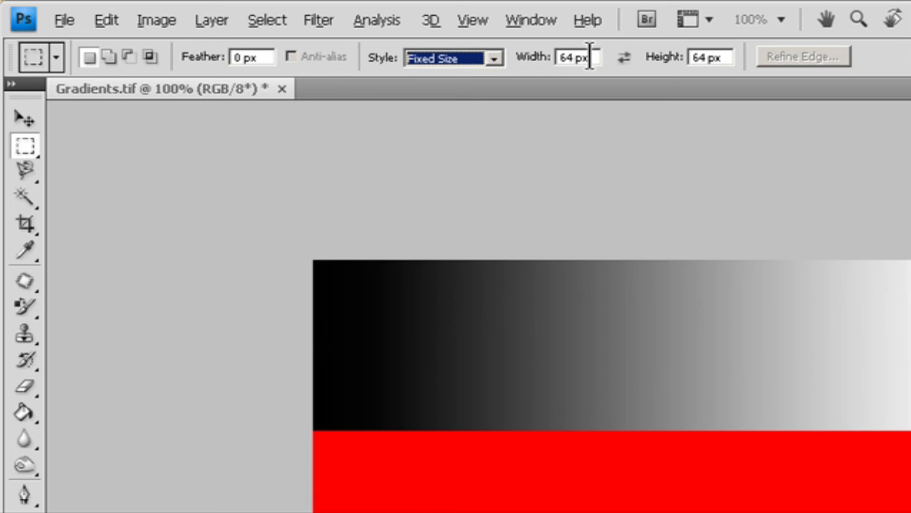
{"action": "double_click", "coordinate": [569, 57]}
{"action": "type", "text": "128"}
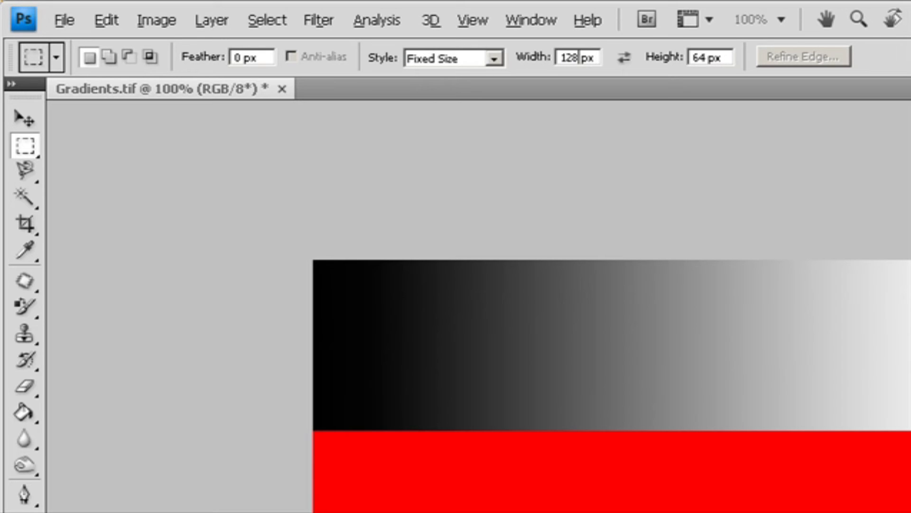
{"action": "left_click", "coordinate": [633, 65]}
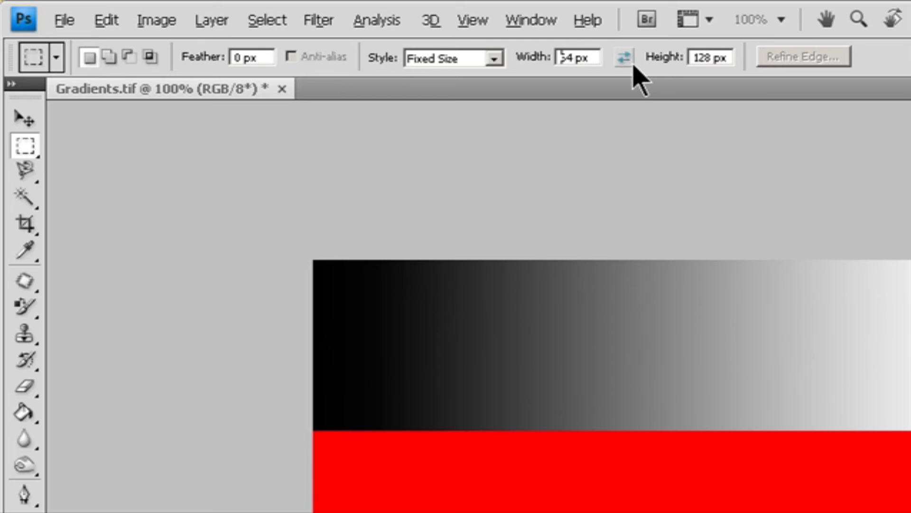
{"action": "left_click", "coordinate": [620, 62]}
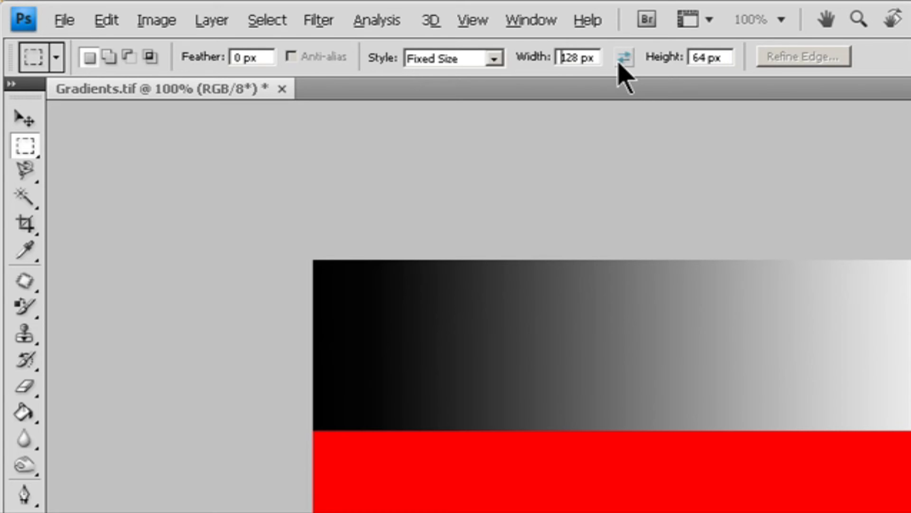
- Reset the marquee style to Normal and cycle from the Elliptical back to the Rectangular Marquee Tool
{"action": "left_click", "coordinate": [494, 60]}
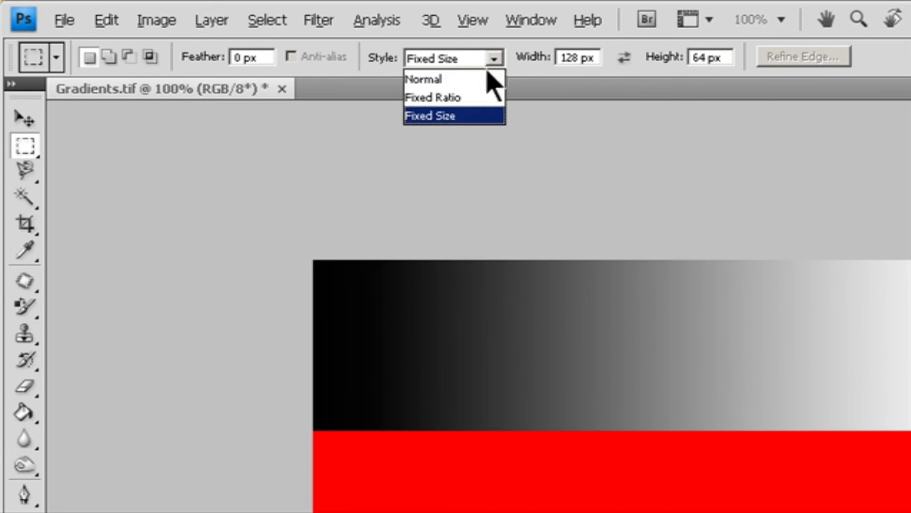
{"action": "left_click", "coordinate": [463, 79]}
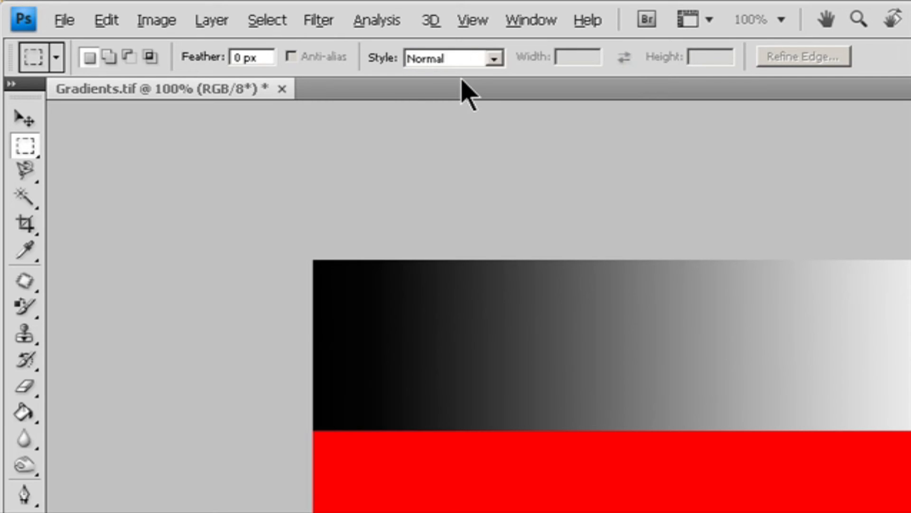
{"action": "right_click", "coordinate": [36, 160]}
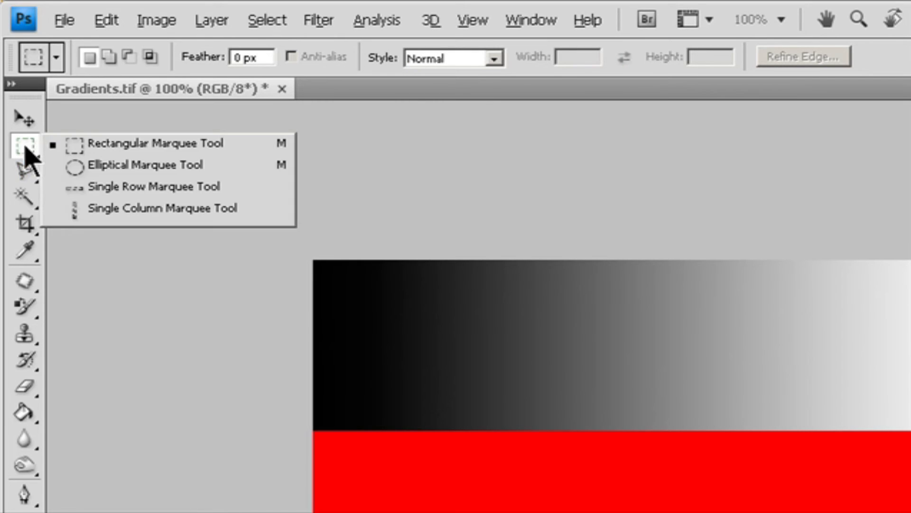
{"action": "left_click", "coordinate": [86, 165]}
{"action": "key", "text": "shift+m"}
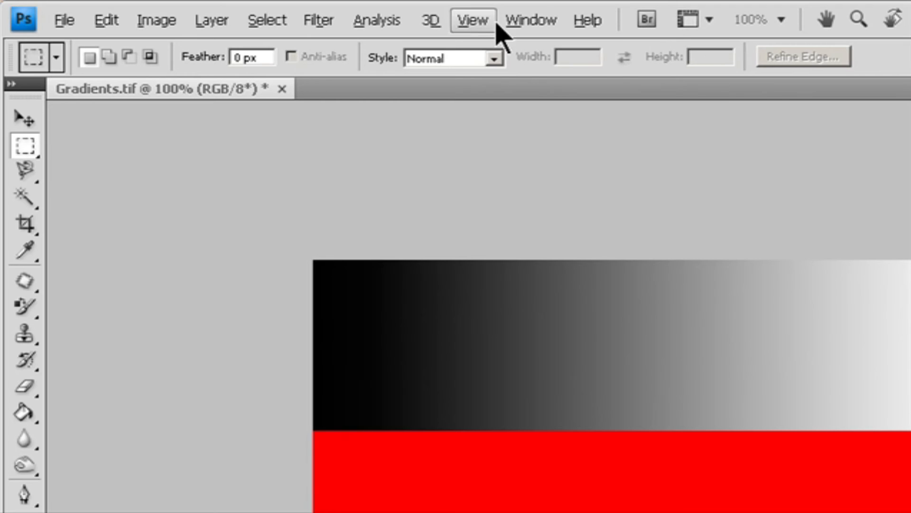
- Turn on snapping to all items
{"action": "left_click", "coordinate": [472, 20]}
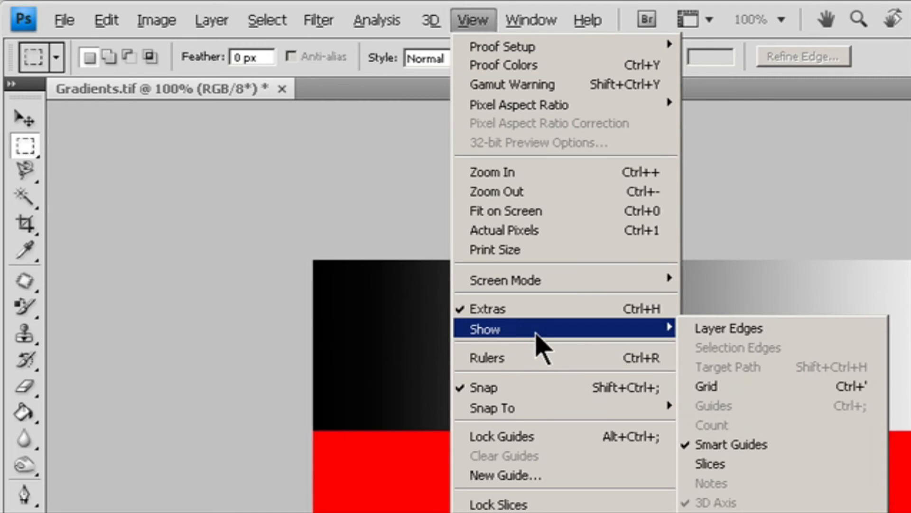
{"action": "mouse_move", "coordinate": [620, 411]}
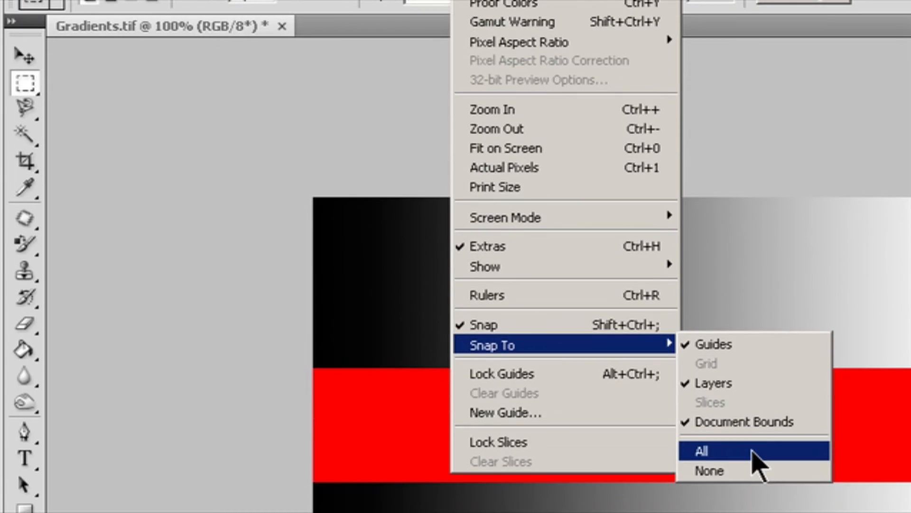
{"action": "left_click", "coordinate": [754, 510]}
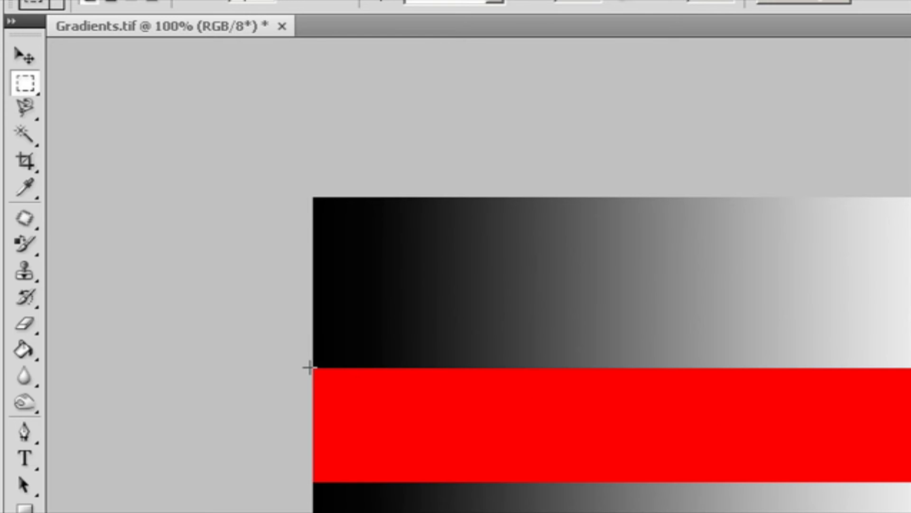
- Select the red band, then add the column at the gradient's right end to the selection
{"action": "left_click_drag", "start_coordinate": [309, 366], "coordinate": [909, 482]}
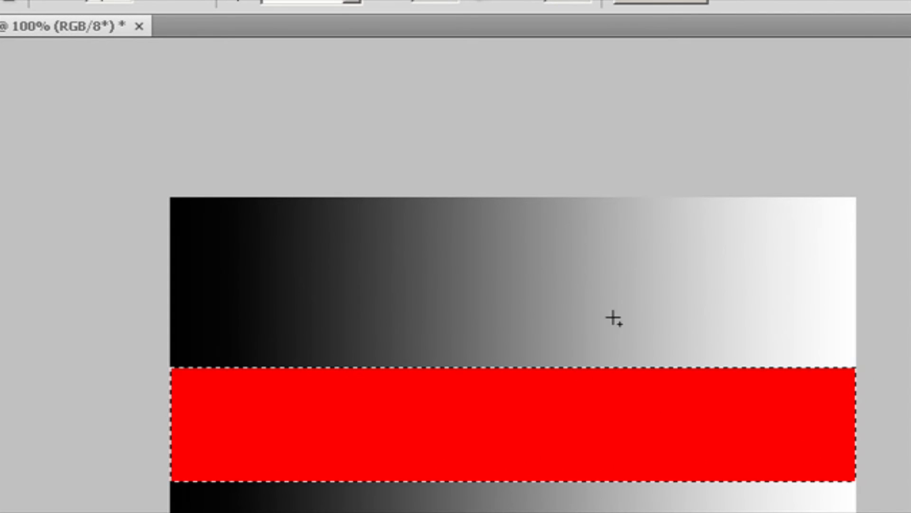
{"action": "left_click_drag", "start_coordinate": [672, 197], "coordinate": [888, 510]}
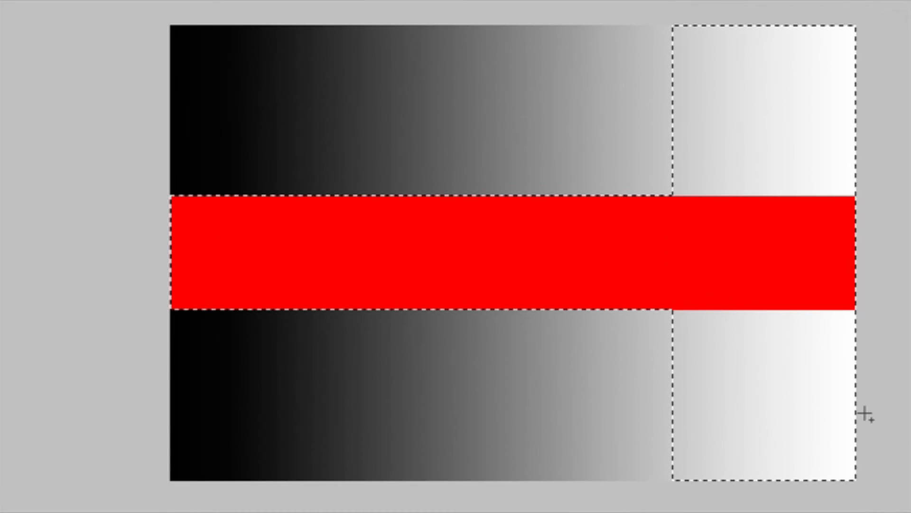
- Undo the recent selection changes step by step, then redo the last undo
{"action": "left_click_drag", "start_coordinate": [696, 231], "coordinate": [698, 230]}
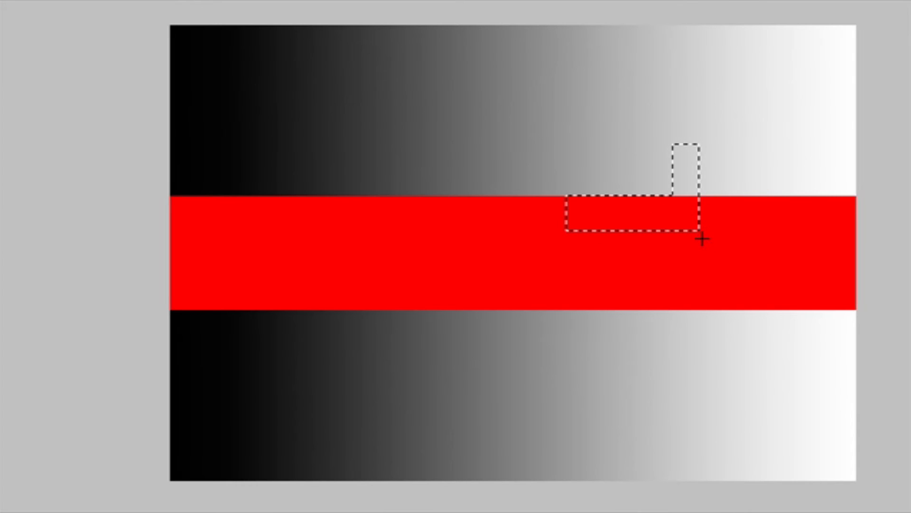
{"action": "key", "text": "ctrl+z"}
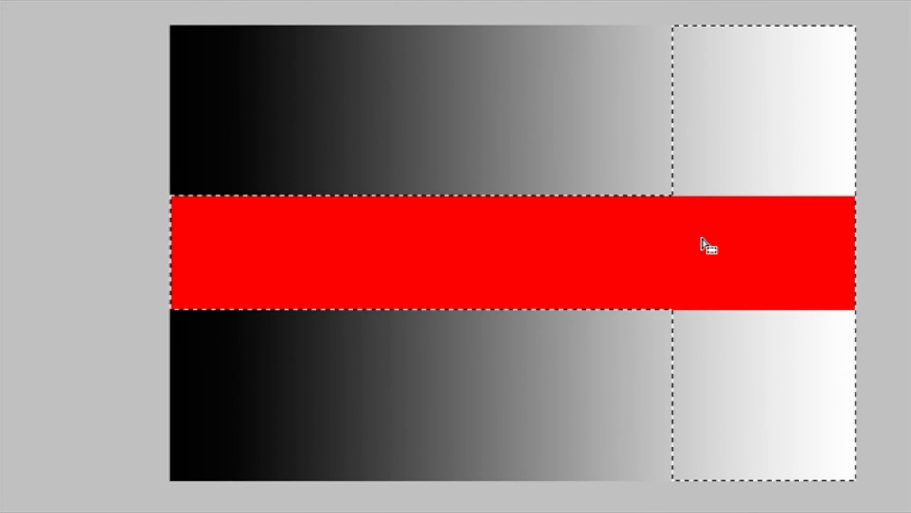
{"action": "key", "text": "ctrl+z"}
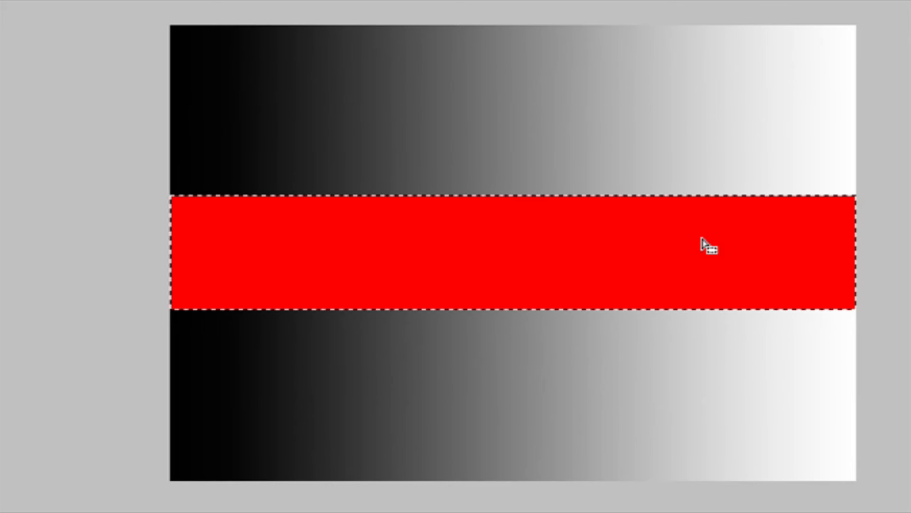
{"action": "key", "text": "ctrl+z"}
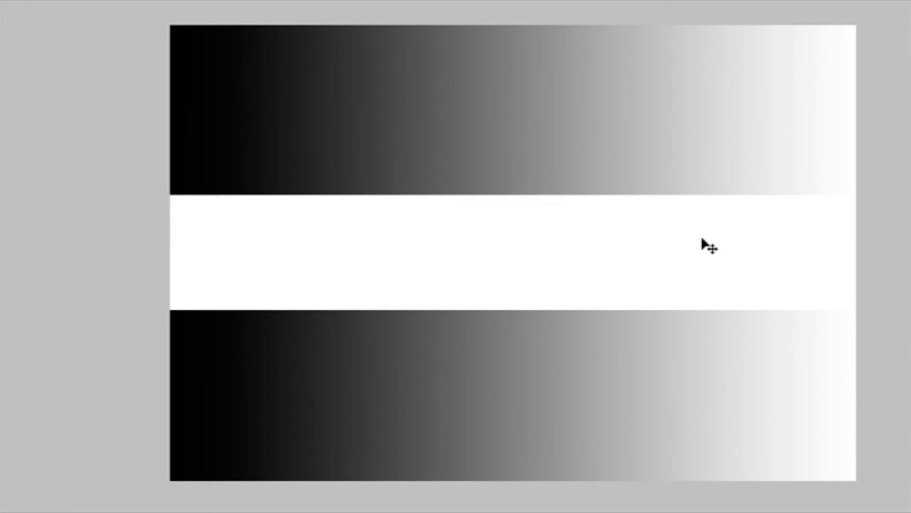
{"action": "key", "text": "ctrl+y"}
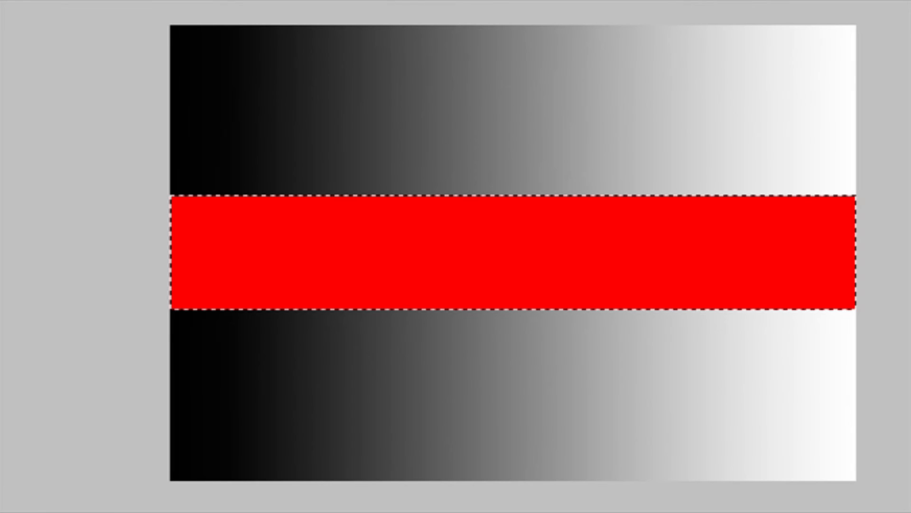
- Draw an elliptical selection across the red band's centre and undo the following selection attempt
{"action": "left_click_drag", "start_coordinate": [274, 136], "coordinate": [762, 396]}
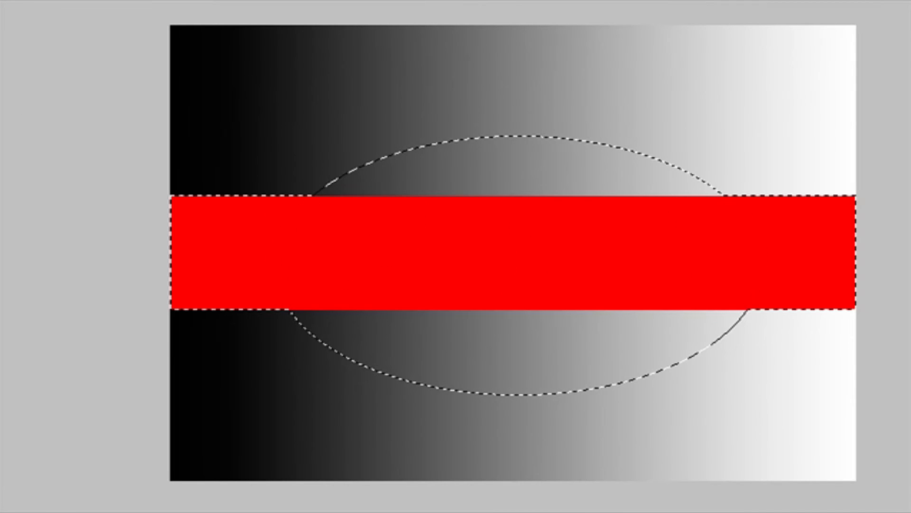
{"action": "left_click_drag", "start_coordinate": [692, 144], "coordinate": [807, 175]}
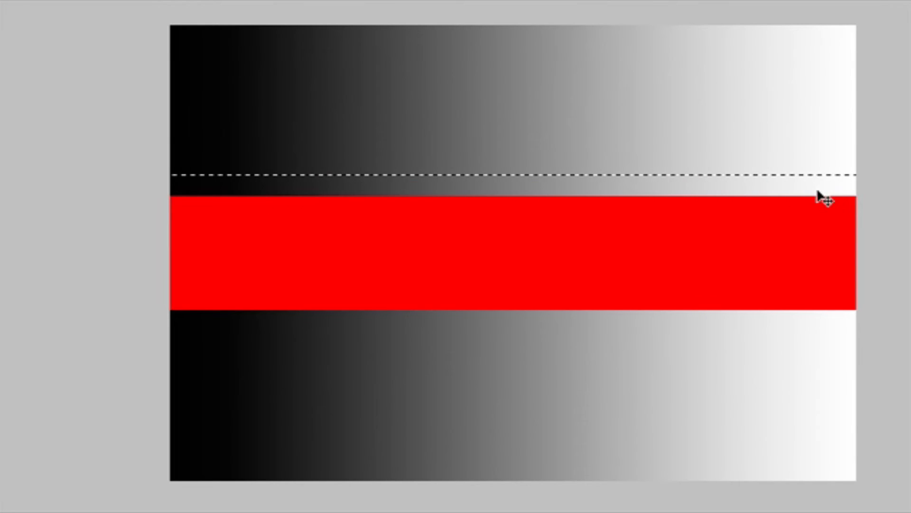
{"action": "key", "text": "ctrl+z"}
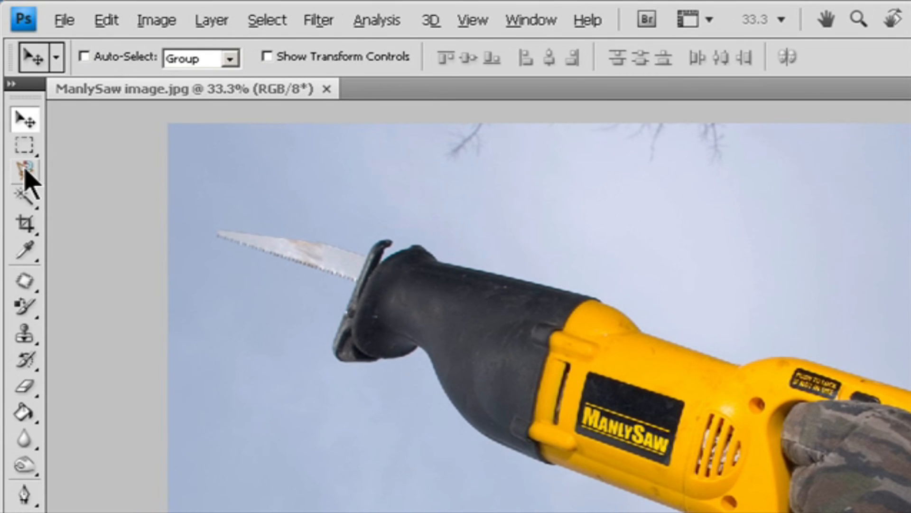
- Select the saw body with the Magnetic Lasso Tool, tracing its outline from the battery up to the blade
{"action": "left_click", "coordinate": [25, 169]}
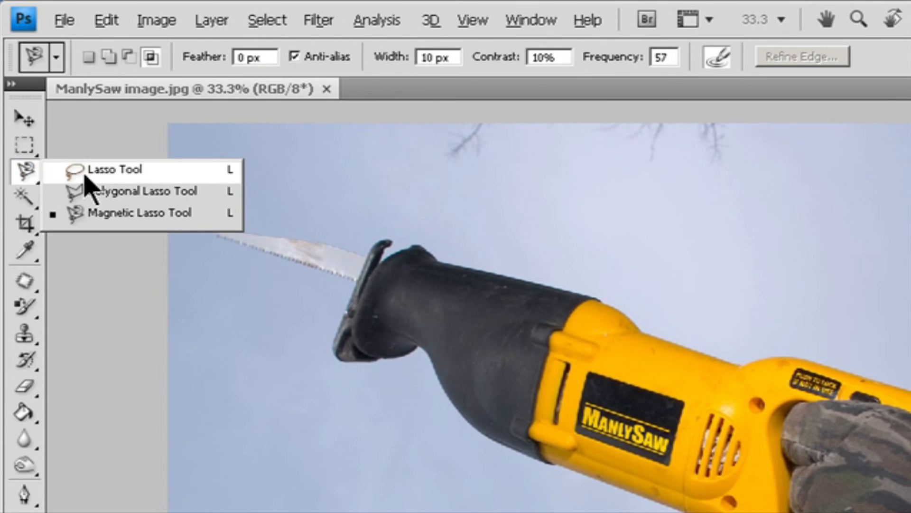
{"action": "left_click", "coordinate": [118, 220]}
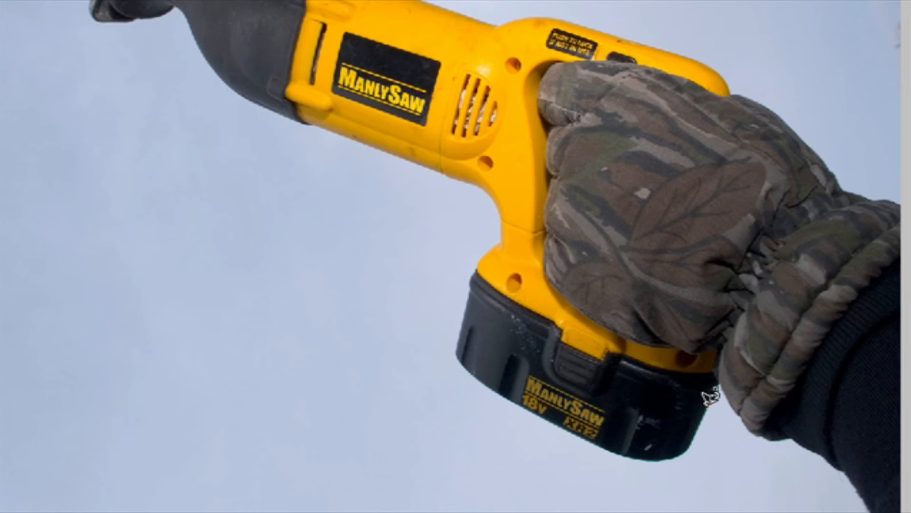
{"action": "left_click", "coordinate": [715, 390]}
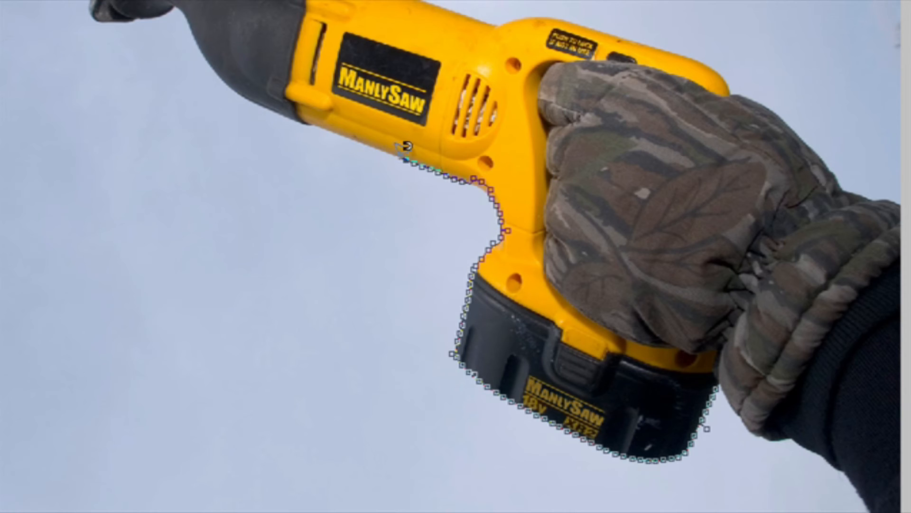
{"action": "left_click", "coordinate": [242, 89]}
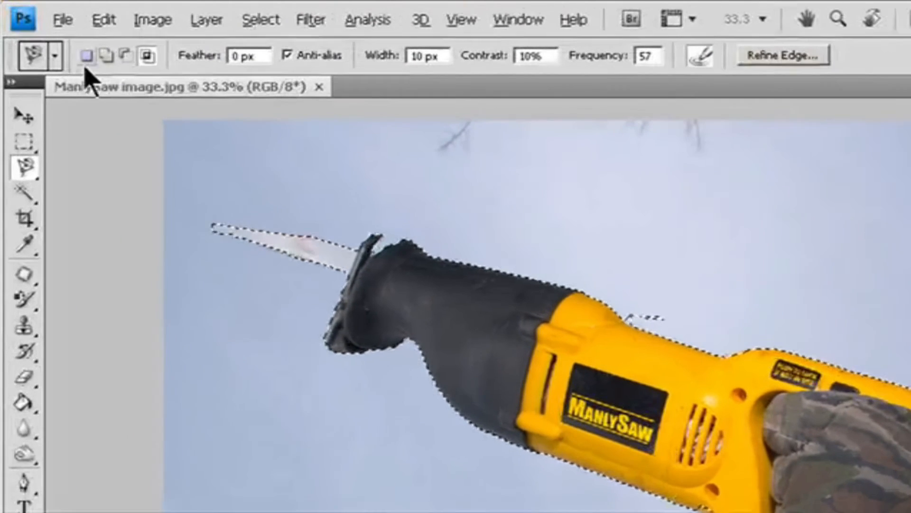
{"action": "left_click", "coordinate": [150, 57]}
{"action": "left_click", "coordinate": [326, 57]}
{"action": "left_click", "coordinate": [339, 58]}
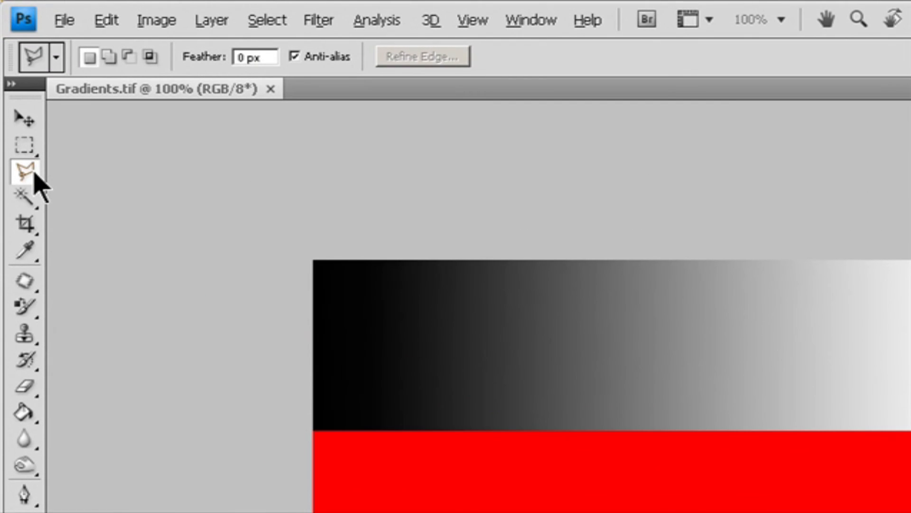
- Draw a polygonal selection with the Polygonal Lasso Tool enclosing most of the red band and the gradient around it
{"action": "right_click", "coordinate": [28, 177]}
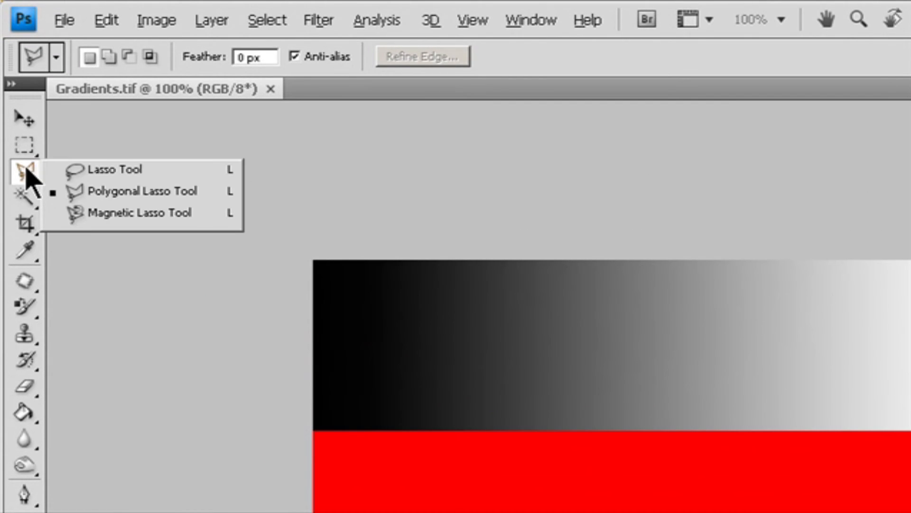
{"action": "left_click", "coordinate": [119, 192]}
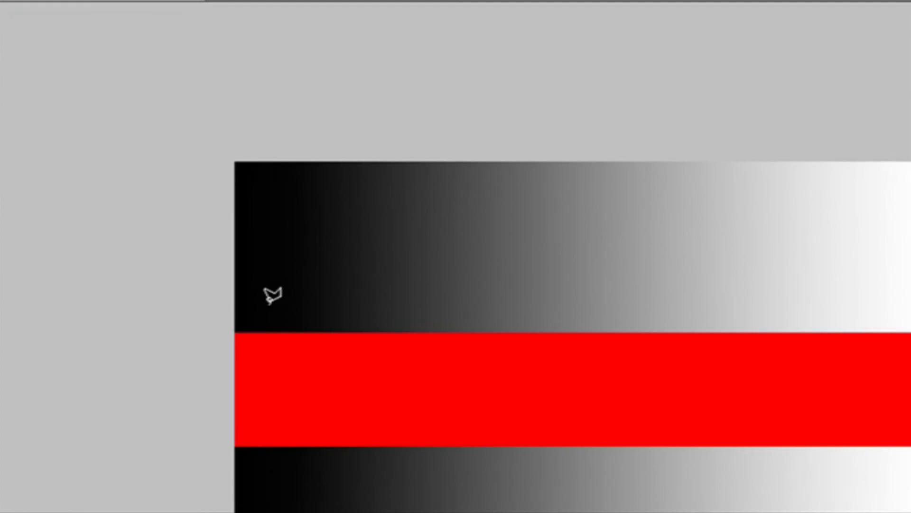
{"action": "left_click", "coordinate": [133, 201]}
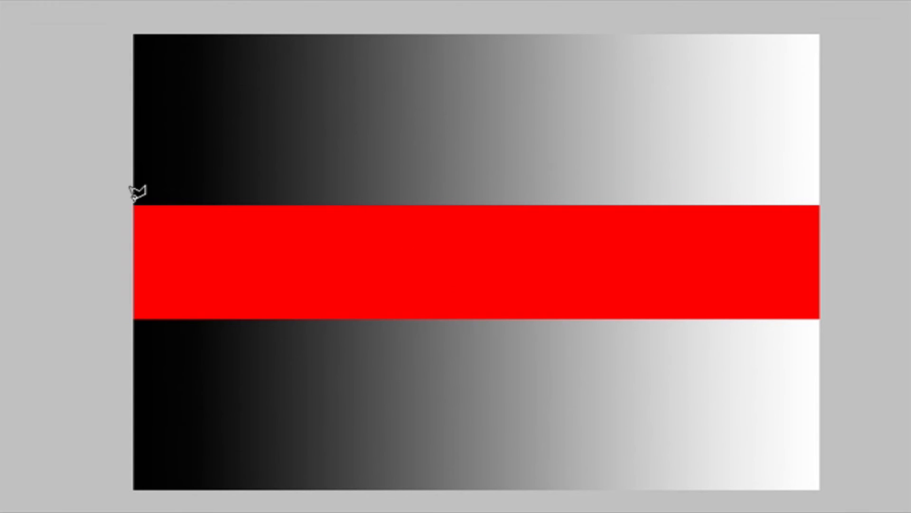
{"action": "left_click", "coordinate": [707, 77]}
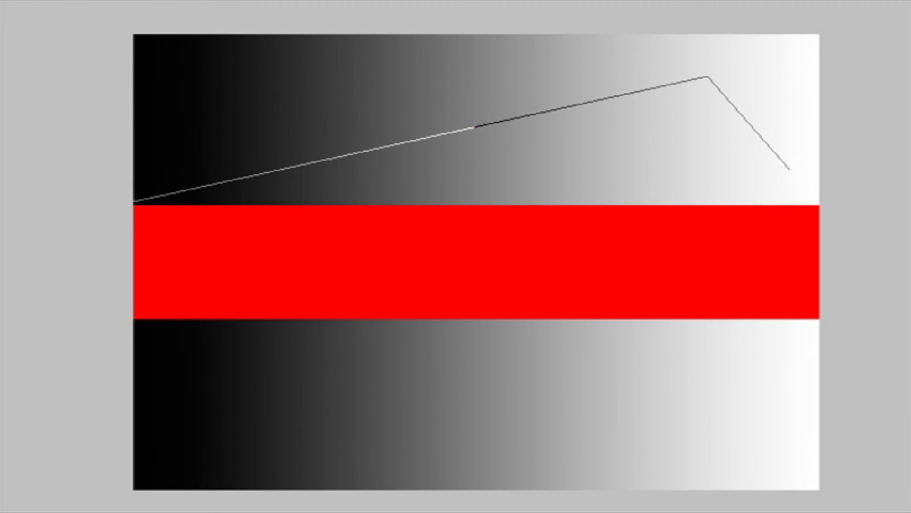
{"action": "left_click", "coordinate": [789, 169]}
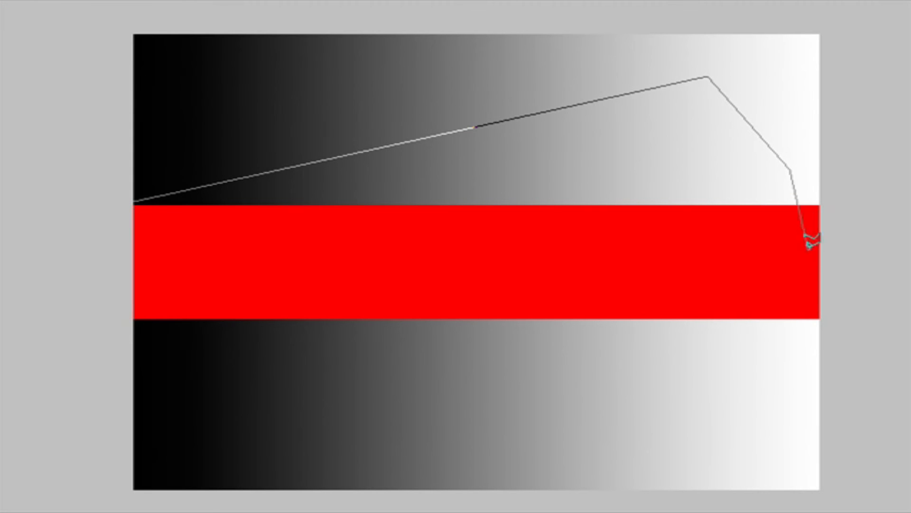
{"action": "left_click", "coordinate": [789, 353]}
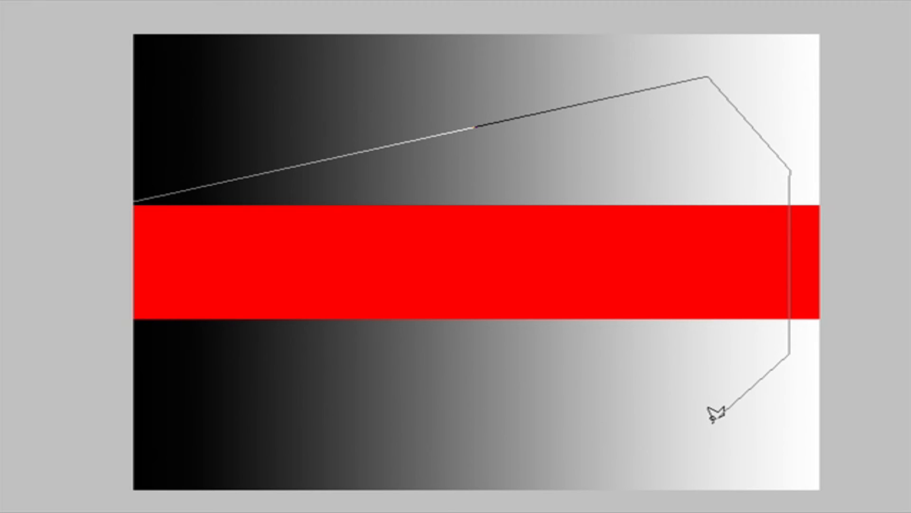
{"action": "left_click", "coordinate": [709, 422]}
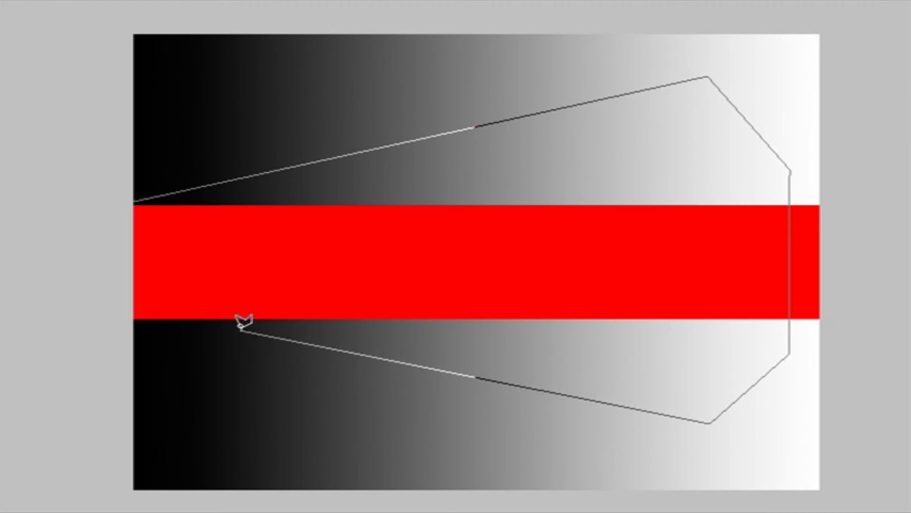
{"action": "left_click", "coordinate": [133, 320]}
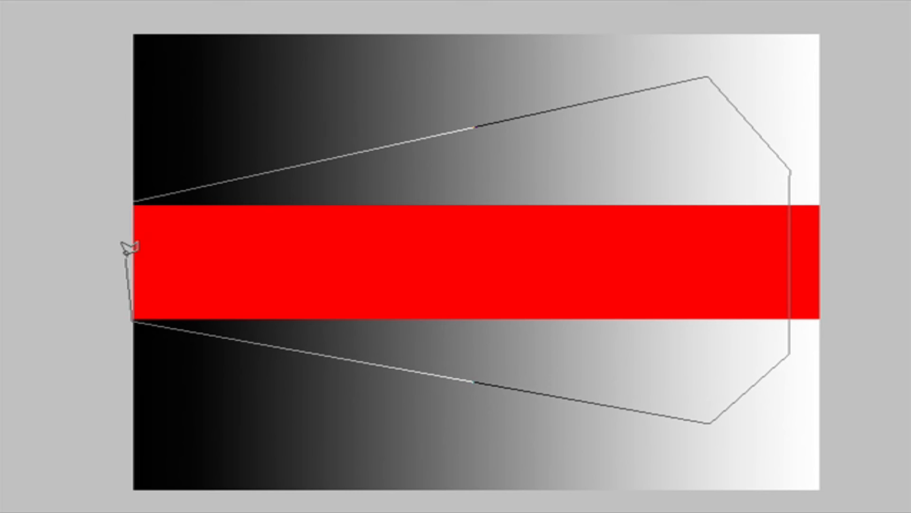
{"action": "left_click", "coordinate": [136, 199]}
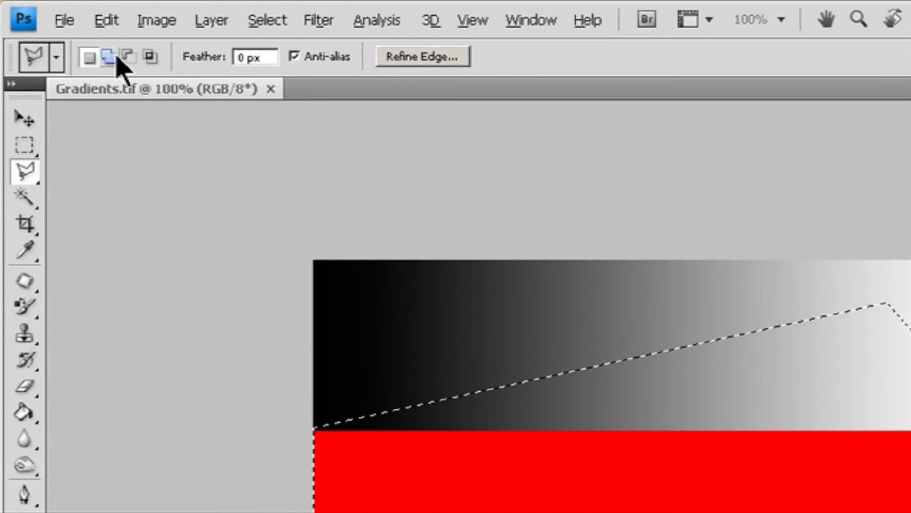
- Inspect the selection mode, feather and anti-alias options and the Refine Edge dialog, then cancel the dialog
{"action": "left_click", "coordinate": [83, 25]}
{"action": "left_click", "coordinate": [147, 57]}
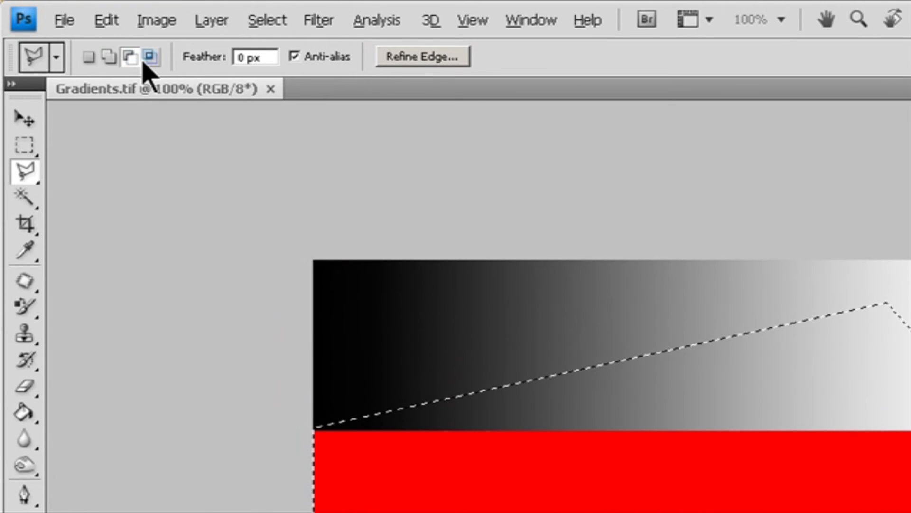
{"action": "left_click", "coordinate": [271, 57]}
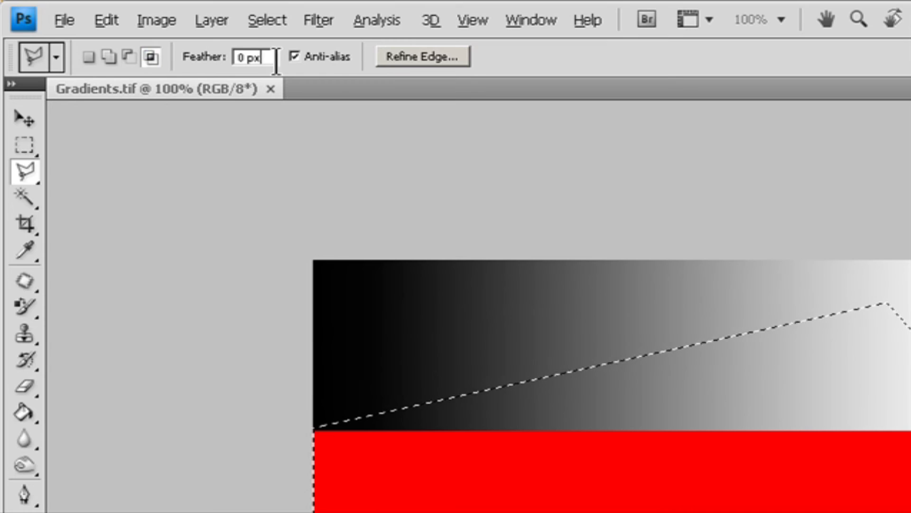
{"action": "left_click", "coordinate": [331, 57]}
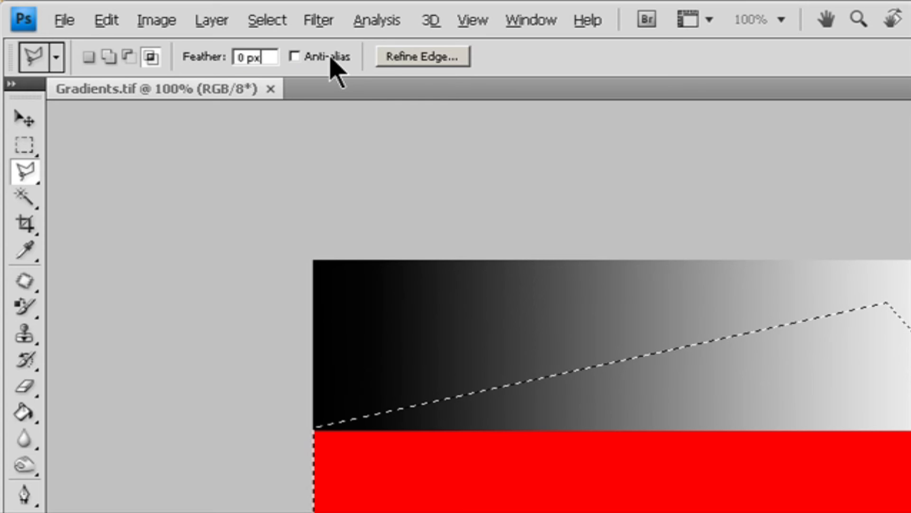
{"action": "left_click", "coordinate": [295, 56]}
{"action": "left_click", "coordinate": [424, 59]}
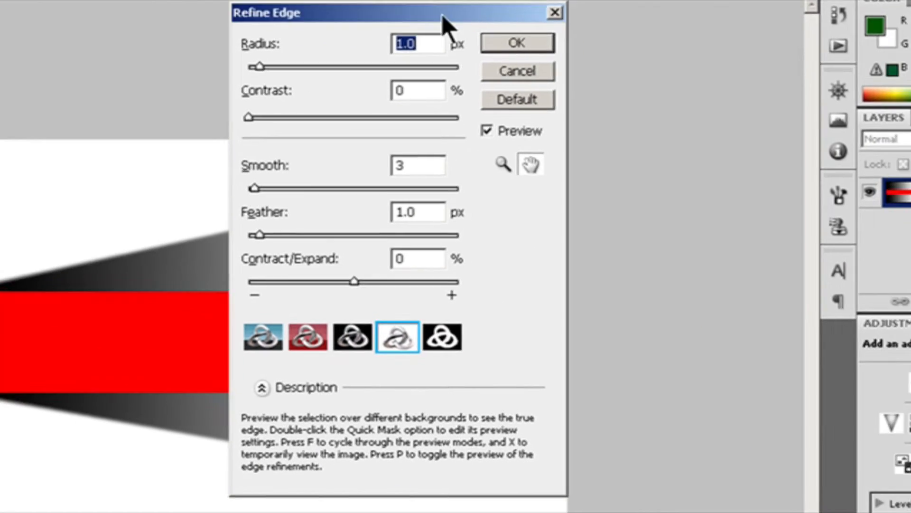
{"action": "left_click_drag", "start_coordinate": [474, 31], "coordinate": [904, 144]}
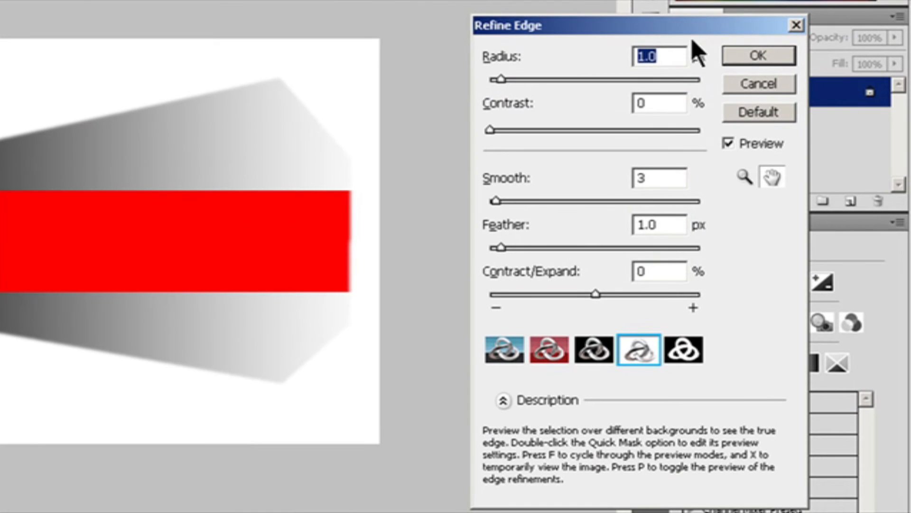
{"action": "left_click", "coordinate": [757, 84]}
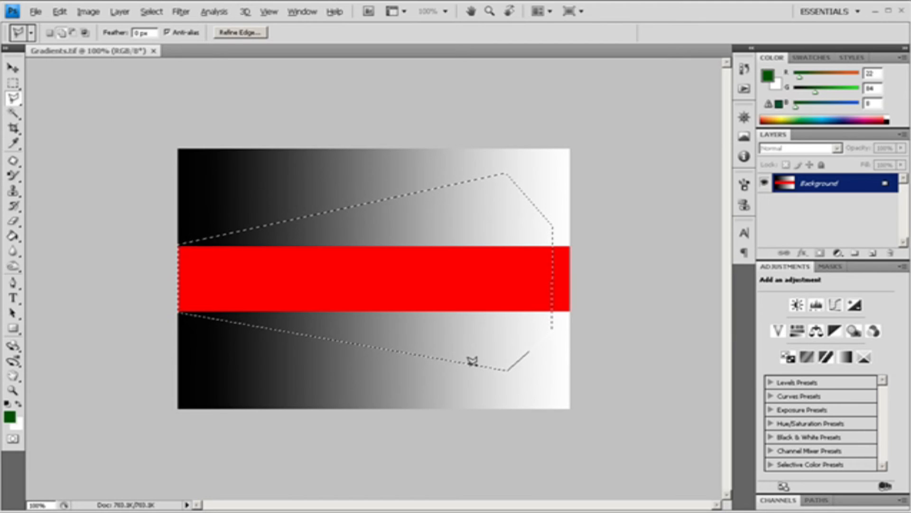
- Add a rectangular area below the polygon's lower right edge, reaching the image's bottom, to the selection
{"action": "left_click", "coordinate": [467, 407]}
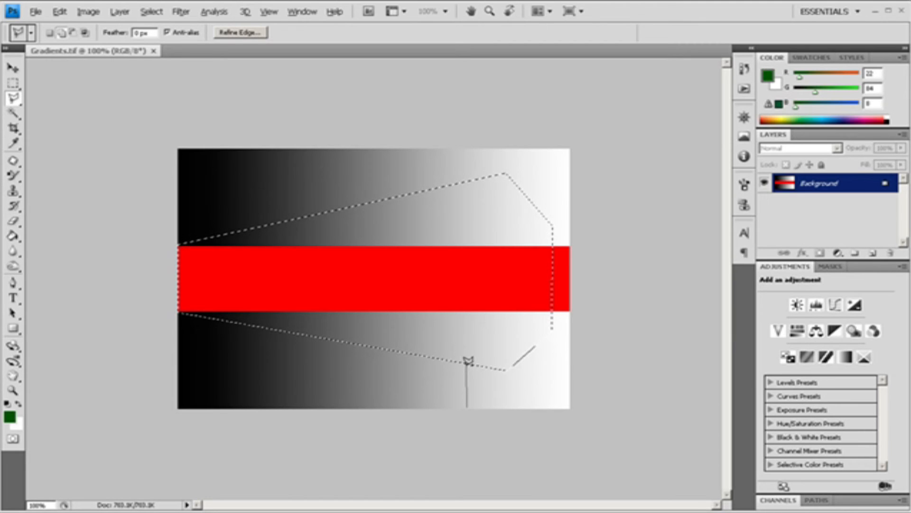
{"action": "left_click", "coordinate": [467, 364]}
{"action": "left_click", "coordinate": [520, 365]}
{"action": "left_click", "coordinate": [522, 410]}
{"action": "left_click", "coordinate": [468, 405]}
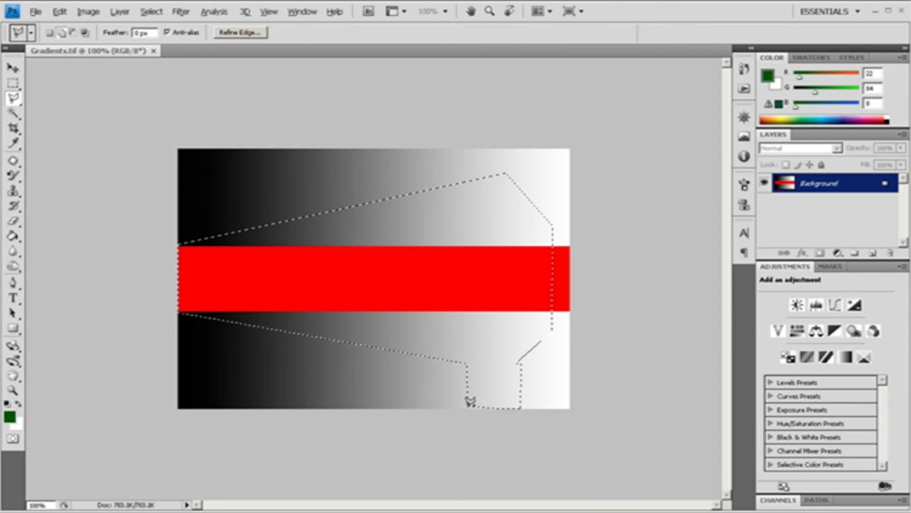
- Add a rectangular area above the polygon's upper right edge, reaching the image's top, to the selection
{"action": "left_click", "coordinate": [465, 182]}
{"action": "left_click", "coordinate": [464, 151]}
{"action": "left_click", "coordinate": [510, 151]}
{"action": "left_click", "coordinate": [510, 180]}
{"action": "left_click", "coordinate": [466, 182]}
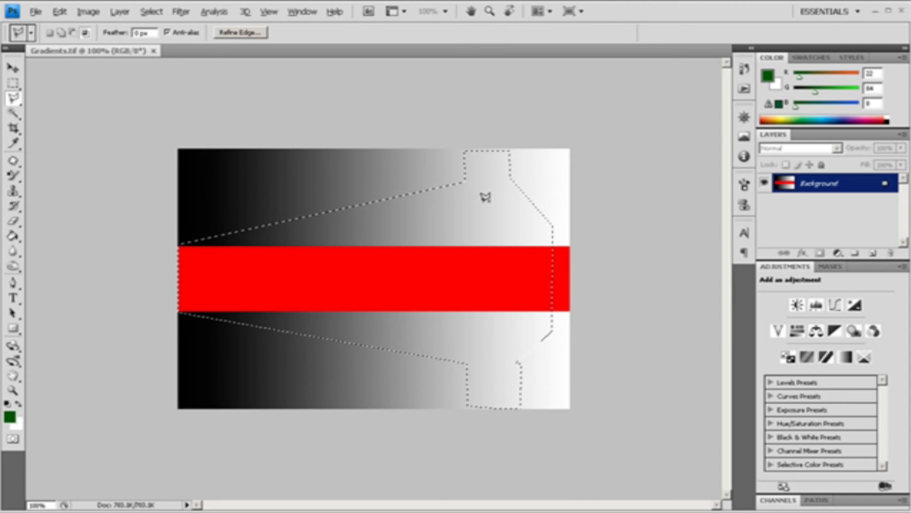
- Subtract a polygon covering the band's right section from the selection
{"action": "left_click", "coordinate": [531, 200]}
{"action": "left_click", "coordinate": [469, 222]}
{"action": "left_click", "coordinate": [469, 344]}
{"action": "left_click", "coordinate": [519, 362]}
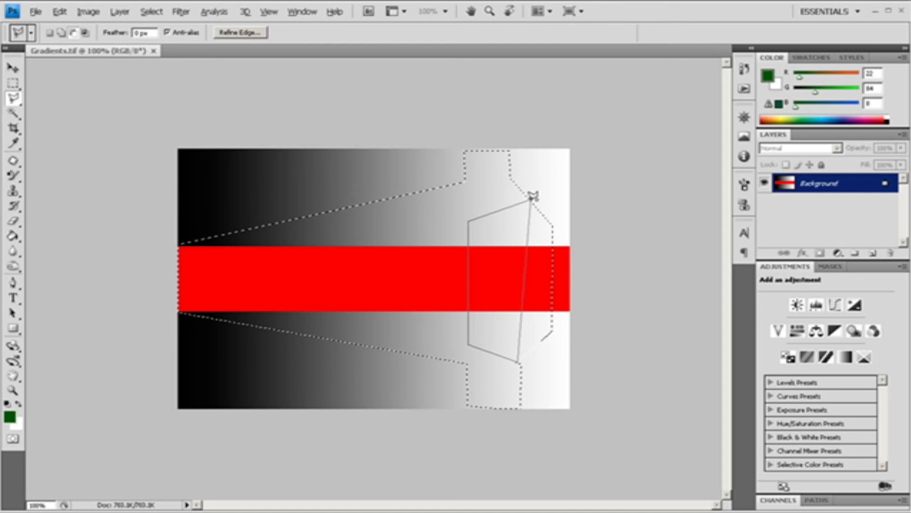
{"action": "left_click", "coordinate": [551, 332]}
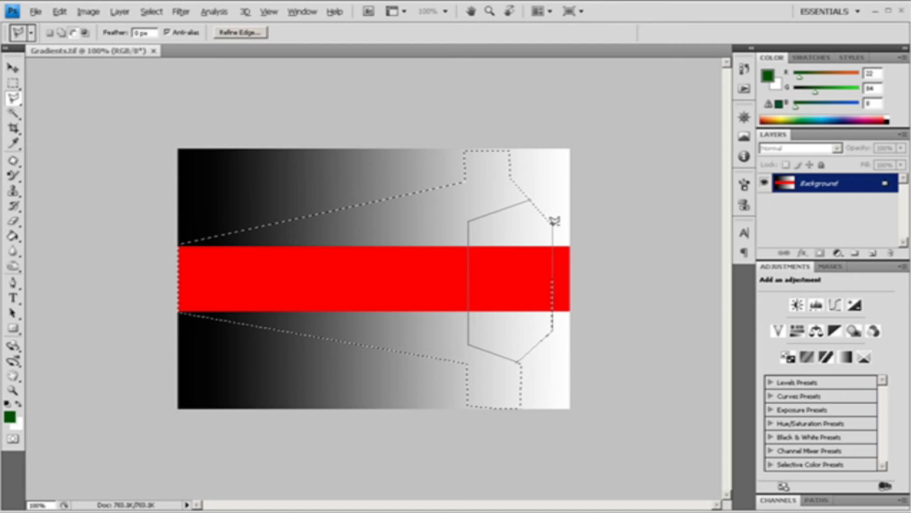
{"action": "left_click", "coordinate": [531, 195]}
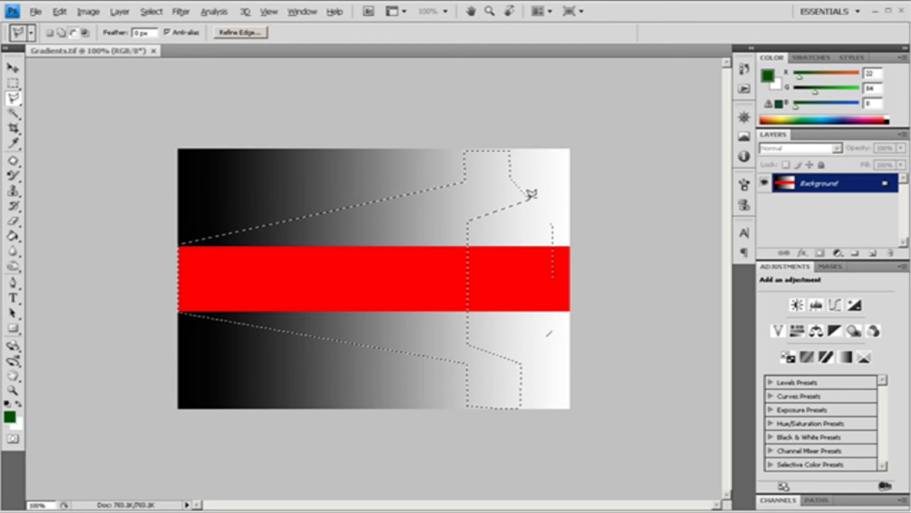
- Switch to the Lasso Tool and draw a freehand selection across the upper gradient and the red band
{"action": "key", "text": "alt+shift"}
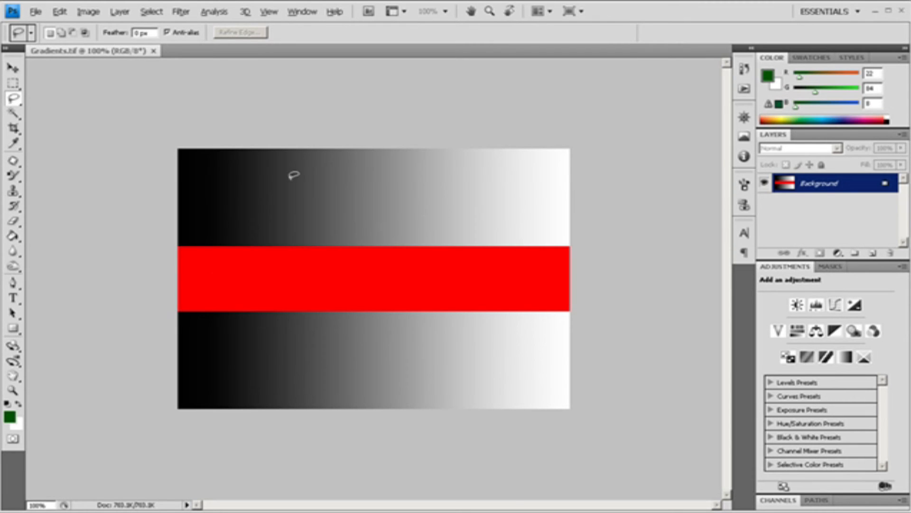
{"action": "mouse_move", "coordinate": [231, 203]}
{"action": "left_mouse_down"}
{"action": "mouse_move", "coordinate": [283, 195]}
{"action": "mouse_move", "coordinate": [311, 214]}
{"action": "mouse_move", "coordinate": [373, 181]}
{"action": "mouse_move", "coordinate": [429, 172]}
{"action": "mouse_move", "coordinate": [494, 181]}
{"action": "mouse_move", "coordinate": [529, 202]}
{"action": "mouse_move", "coordinate": [513, 244]}
{"action": "mouse_move", "coordinate": [433, 237]}
{"action": "mouse_move", "coordinate": [398, 303]}
{"action": "mouse_move", "coordinate": [342, 335]}
{"action": "mouse_move", "coordinate": [290, 265]}
{"action": "mouse_move", "coordinate": [256, 258]}
{"action": "mouse_move", "coordinate": [221, 214]}
{"action": "mouse_move", "coordinate": [232, 198]}
{"action": "left_mouse_up"}
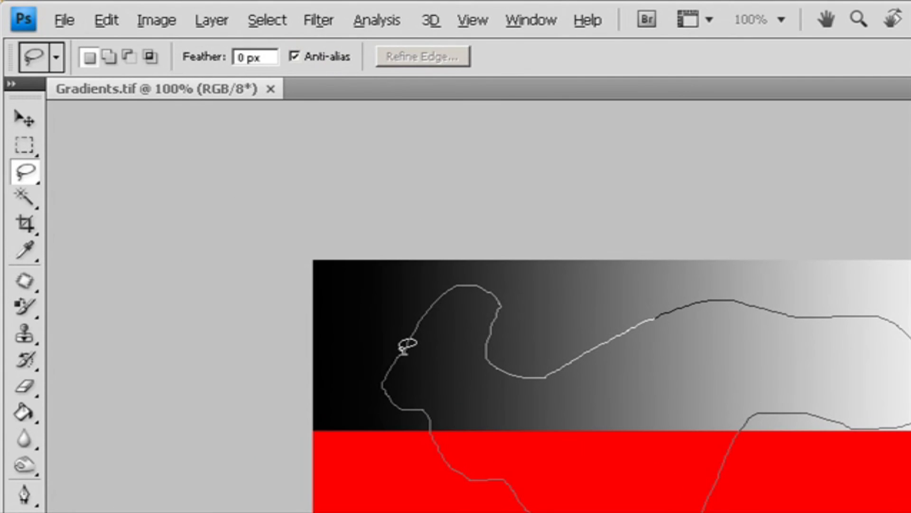
{"action": "left_click_drag", "start_coordinate": [403, 352], "coordinate": [407, 351]}
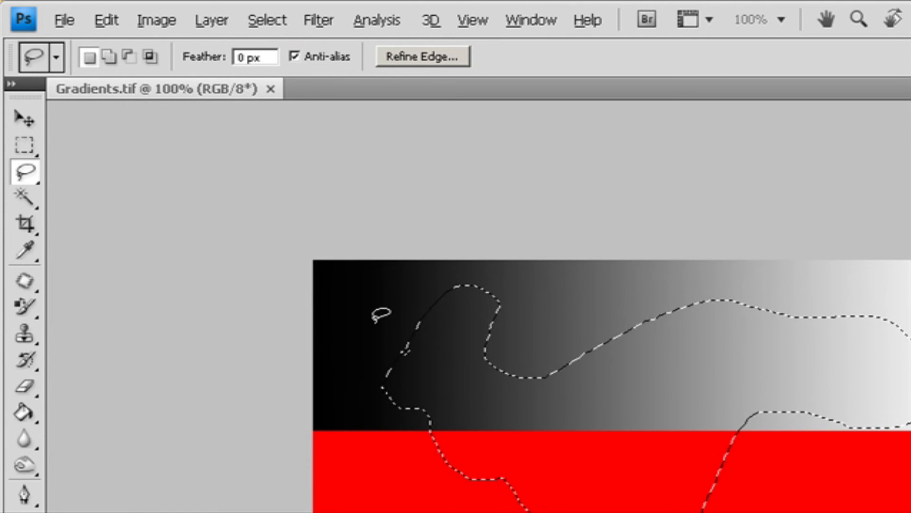
- Examine the lasso's selection mode options, then deselect and reselect the freehand selection
{"action": "left_click", "coordinate": [114, 57]}
{"action": "left_click", "coordinate": [127, 57]}
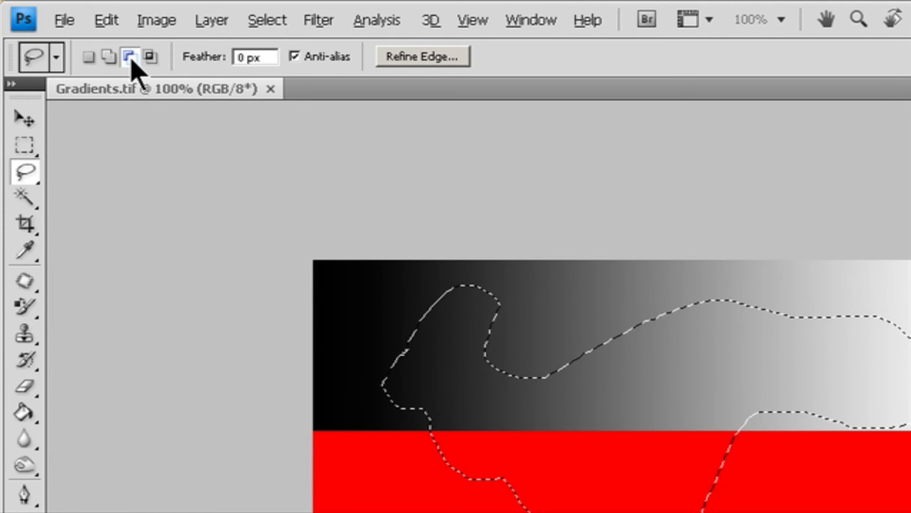
{"action": "left_click", "coordinate": [151, 56]}
{"action": "left_click", "coordinate": [263, 56]}
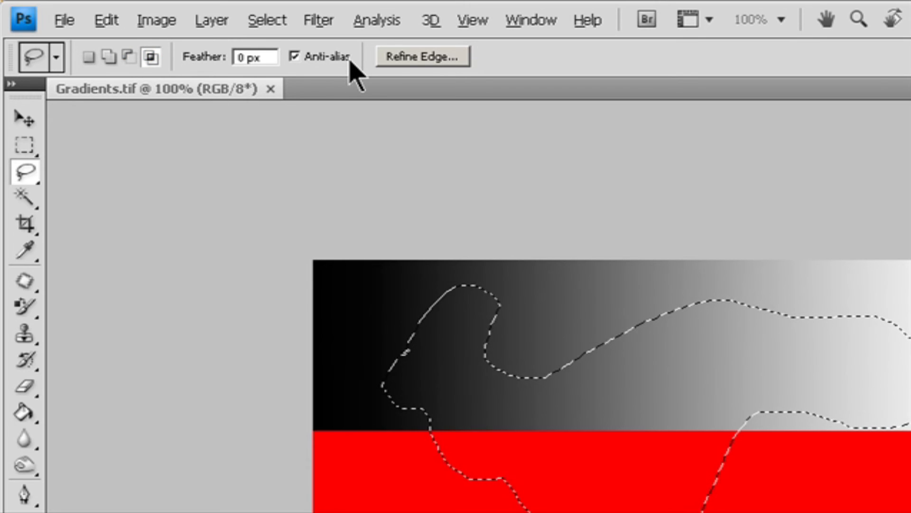
{"action": "left_click", "coordinate": [244, 264]}
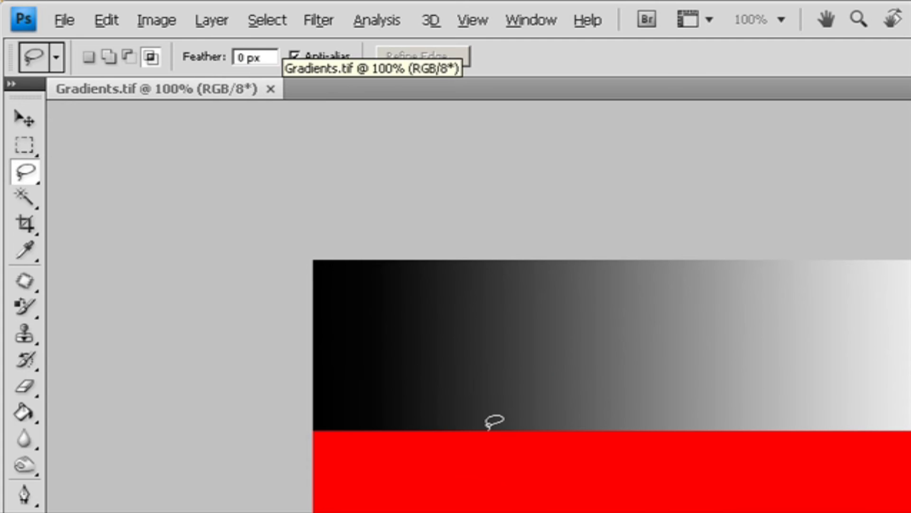
{"action": "key", "text": "ctrl+shift+d"}
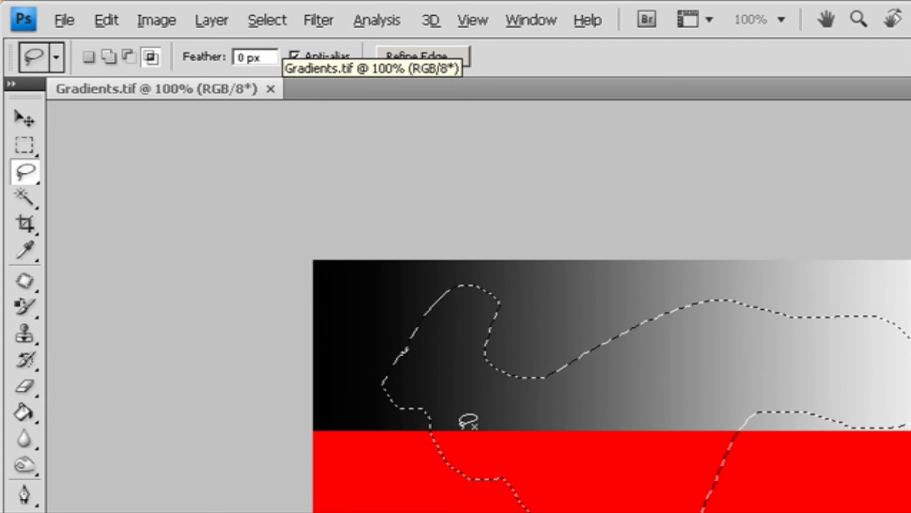
- Subtract a freehand area near the red band's middle from the lasso selection
{"action": "key", "text": "shift"}
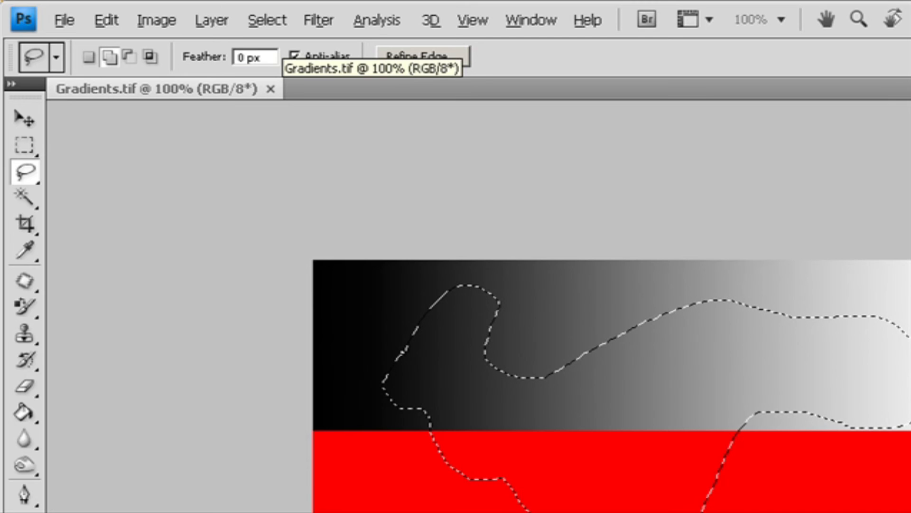
{"action": "key", "text": "alt"}
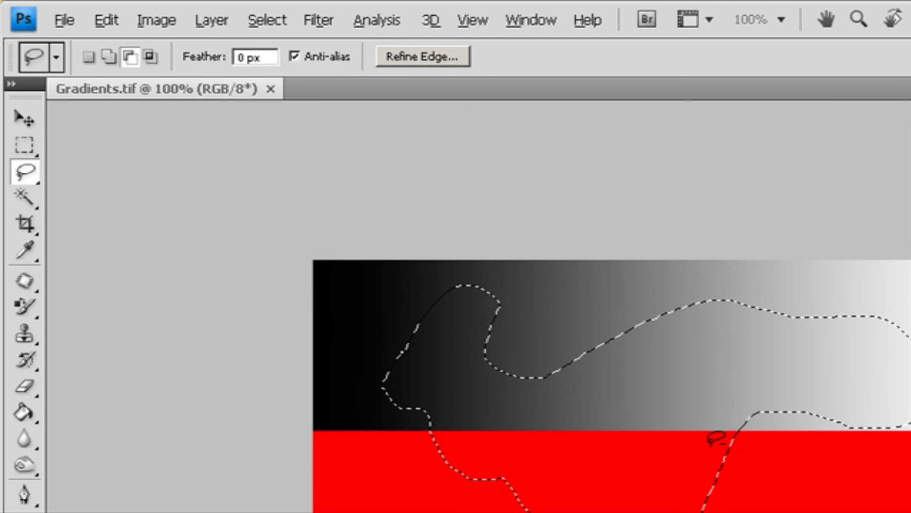
{"action": "mouse_move", "coordinate": [721, 457]}
{"action": "left_mouse_down"}
{"action": "mouse_move", "coordinate": [660, 512]}
{"action": "mouse_move", "coordinate": [751, 503]}
{"action": "mouse_move", "coordinate": [721, 455]}
{"action": "left_mouse_up"}
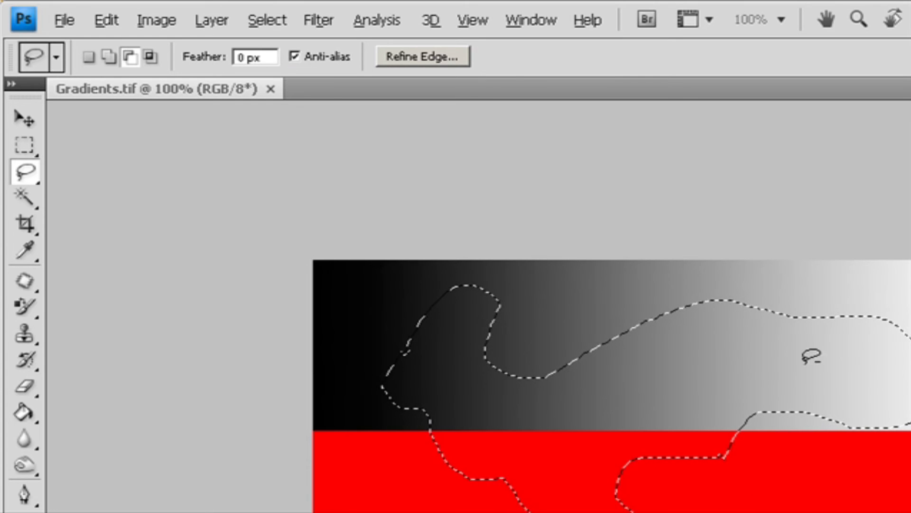
- Subtract a small freehand area at the right end of the upper gradient from the lasso selection
{"action": "mouse_move", "coordinate": [857, 298]}
{"action": "left_mouse_down"}
{"action": "mouse_move", "coordinate": [910, 444]}
{"action": "mouse_move", "coordinate": [871, 286]}
{"action": "mouse_move", "coordinate": [871, 309]}
{"action": "left_mouse_up"}
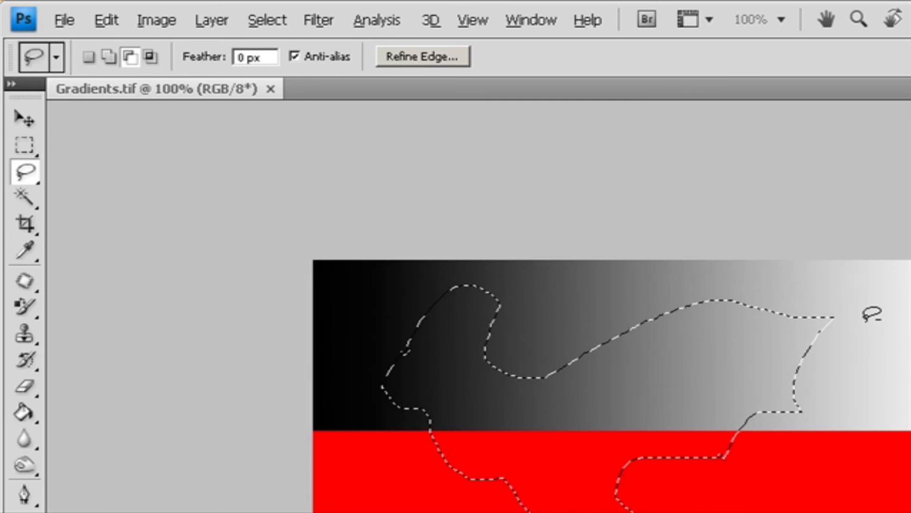
- Try intersecting a freehand area with the lasso selection, then undo the intersection
{"action": "key", "text": "shift+alt"}
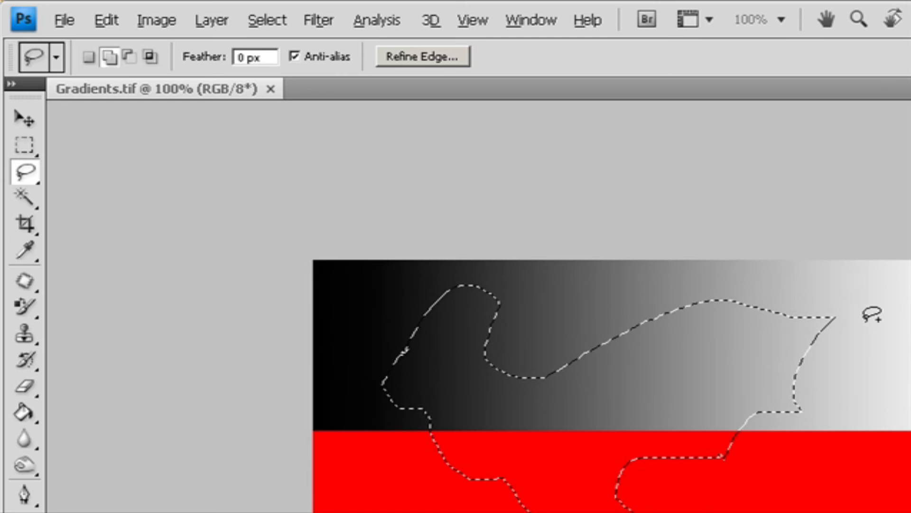
{"action": "mouse_move", "coordinate": [790, 295]}
{"action": "left_mouse_down"}
{"action": "mouse_move", "coordinate": [865, 433]}
{"action": "mouse_move", "coordinate": [836, 494]}
{"action": "mouse_move", "coordinate": [754, 501]}
{"action": "mouse_move", "coordinate": [734, 472]}
{"action": "left_mouse_up"}
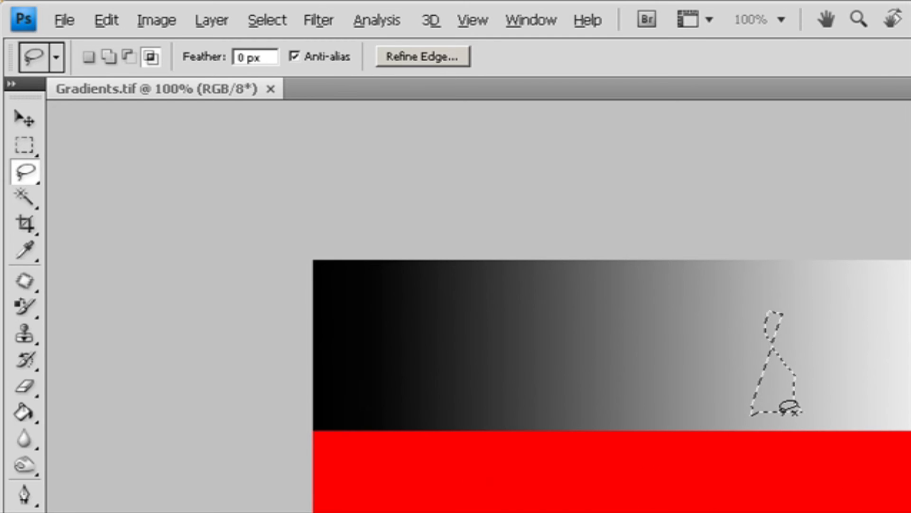
{"action": "key", "text": "ctrl+z"}
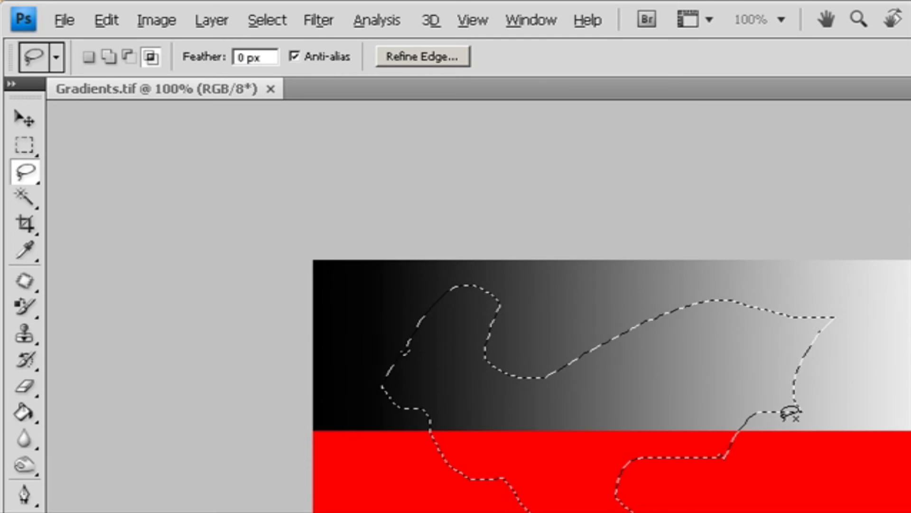
- Delete the pixels inside the lasso selection and deselect
{"action": "key", "text": "Delete"}
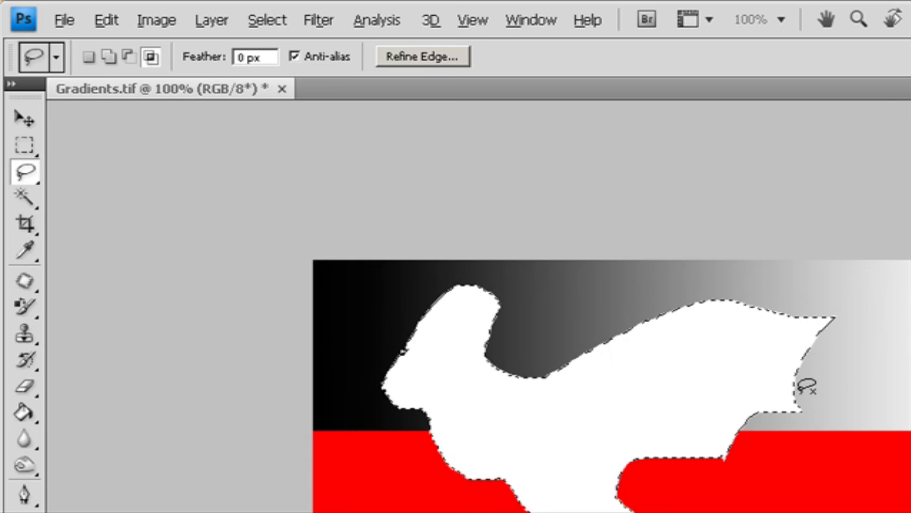
{"action": "key", "text": "ctrl+d"}
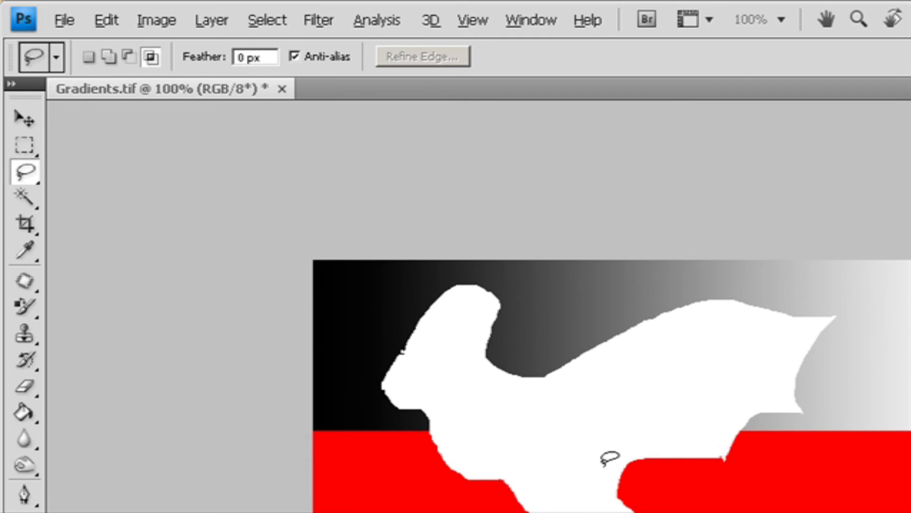
- Feather a freehand selection on the lower gradient with Refine Edge, then delete its pixels and deselect
{"action": "mouse_move", "coordinate": [424, 491]}
{"action": "left_mouse_down"}
{"action": "mouse_move", "coordinate": [392, 512]}
{"action": "mouse_move", "coordinate": [432, 493]}
{"action": "mouse_move", "coordinate": [424, 491]}
{"action": "left_mouse_up"}
{"action": "left_click", "coordinate": [429, 57]}
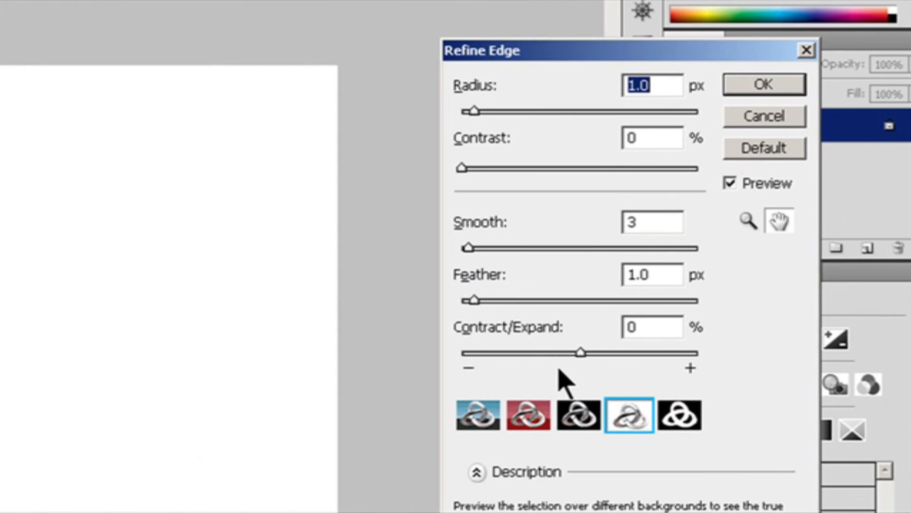
{"action": "left_click_drag", "start_coordinate": [476, 300], "coordinate": [545, 303]}
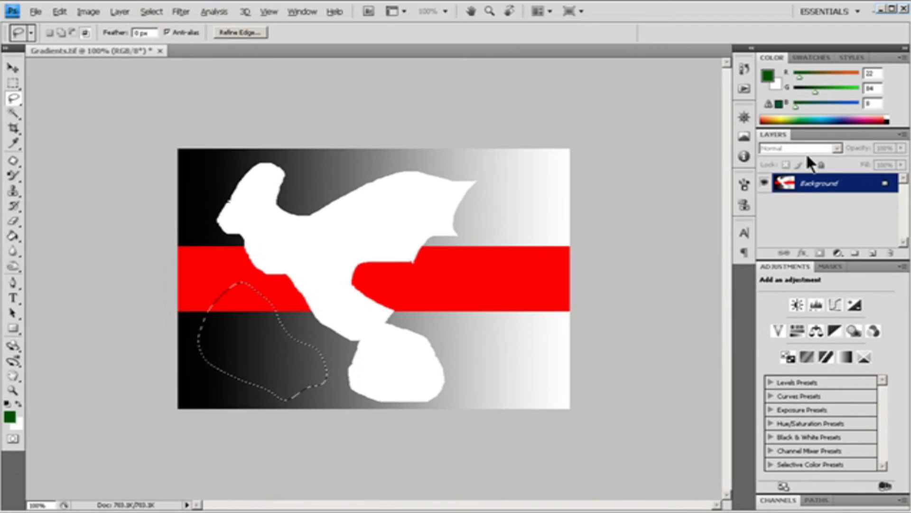
{"action": "key", "text": "Delete"}
{"action": "key", "text": "ctrl+d"}
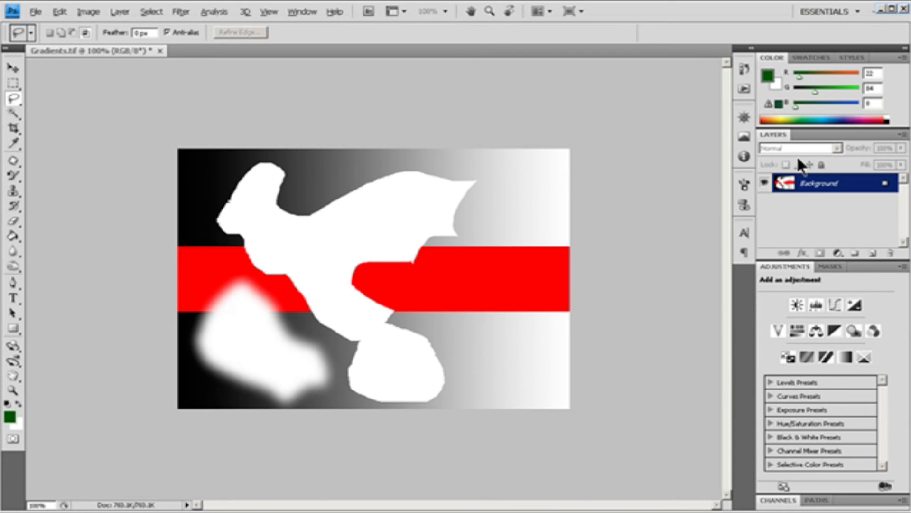
- Step backward four times through the history to undo the deletions
{"action": "key", "text": "ctrl+alt+z"}
{"action": "key", "text": "ctrl+alt+z"}
{"action": "key", "text": "ctrl+alt+z"}
{"action": "key", "text": "ctrl+alt+z"}
{"action": "key", "text": "ctrl+alt+z"}
{"action": "key", "text": "ctrl+alt+z"}
{"action": "key", "text": "ctrl+alt+z"}
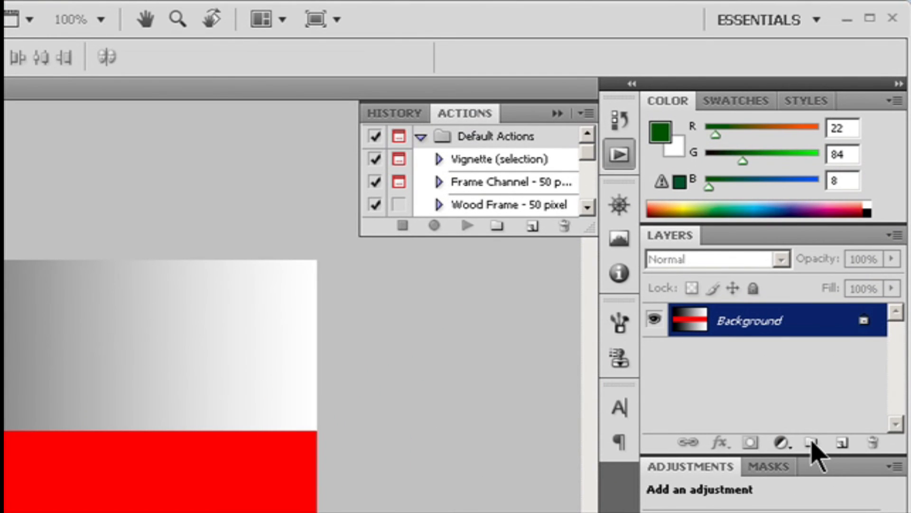
- Create a new empty layer with default options
{"action": "left_click", "coordinate": [901, 235]}
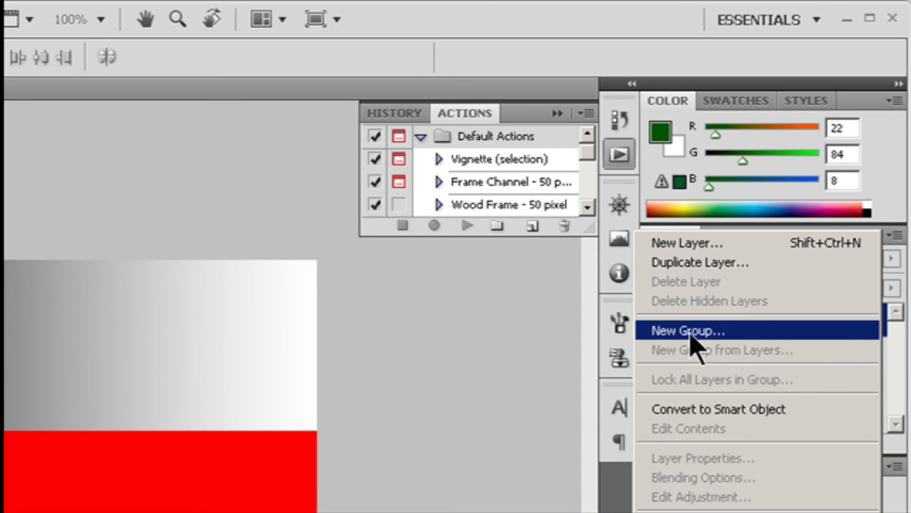
{"action": "left_click", "coordinate": [698, 243]}
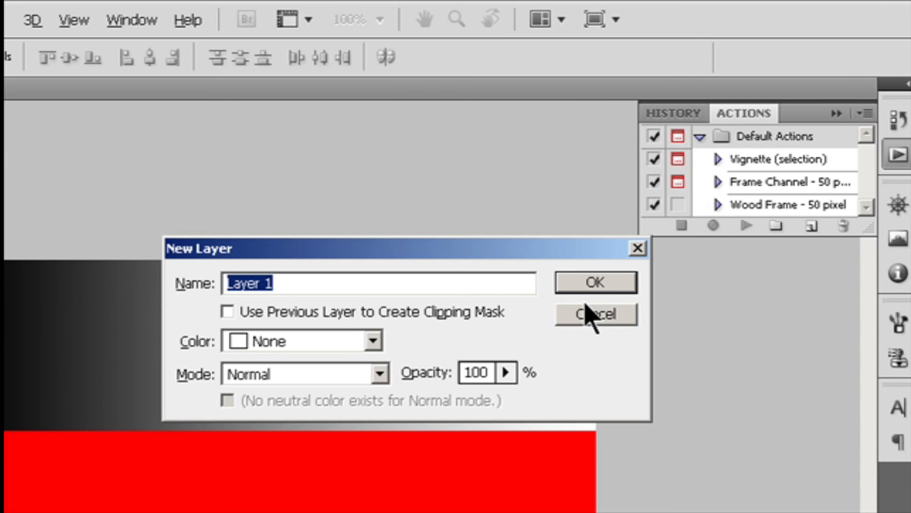
{"action": "left_click", "coordinate": [376, 346]}
{"action": "left_click", "coordinate": [380, 350]}
{"action": "left_click", "coordinate": [381, 369]}
{"action": "left_click", "coordinate": [510, 373]}
{"action": "left_click", "coordinate": [511, 373]}
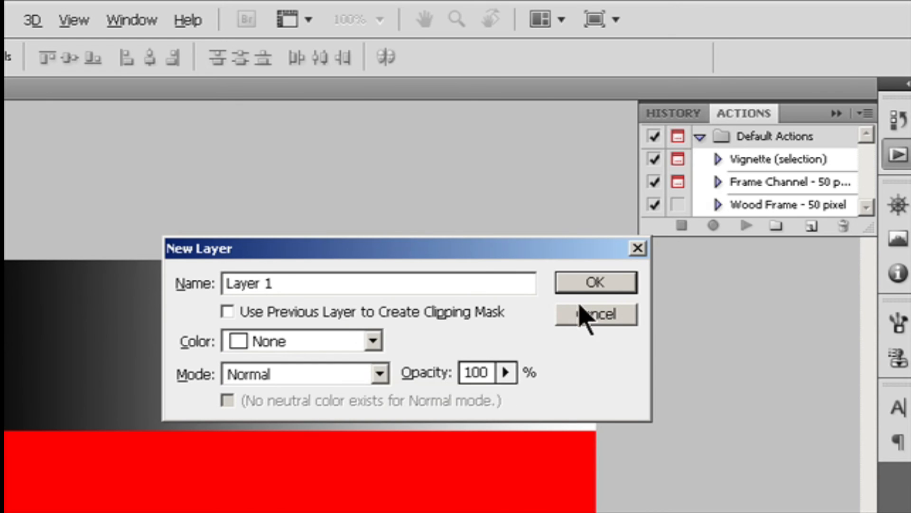
{"action": "left_click", "coordinate": [575, 287]}
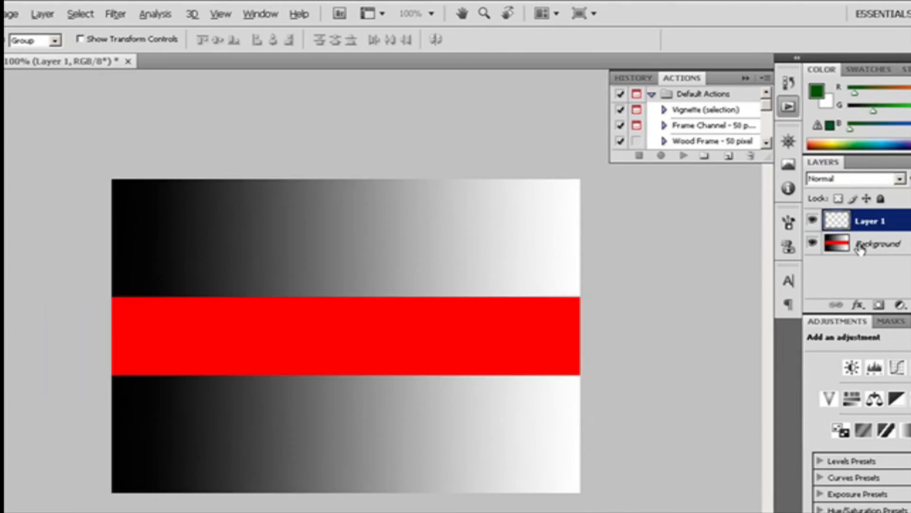
- Duplicate the styled Layer 2 in the Layers panel
{"action": "left_click", "coordinate": [861, 246]}
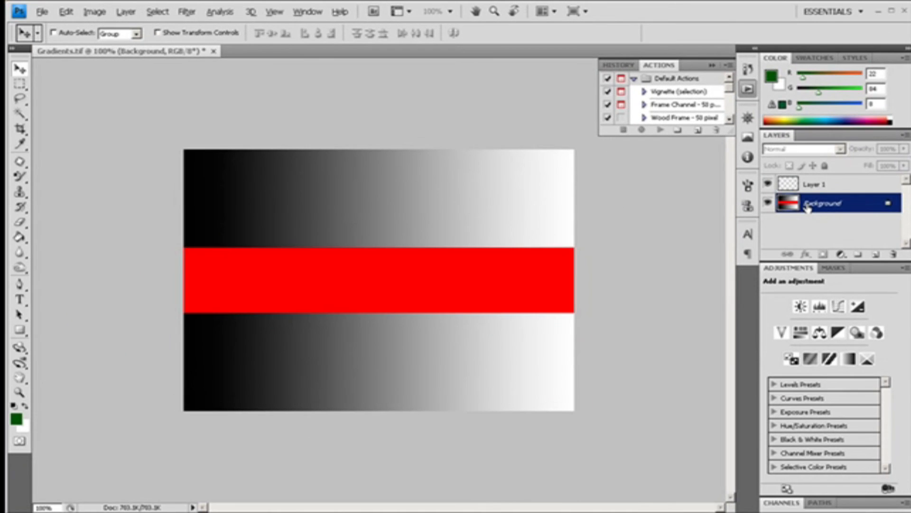
{"action": "double_click", "coordinate": [808, 208], "text": "alt"}
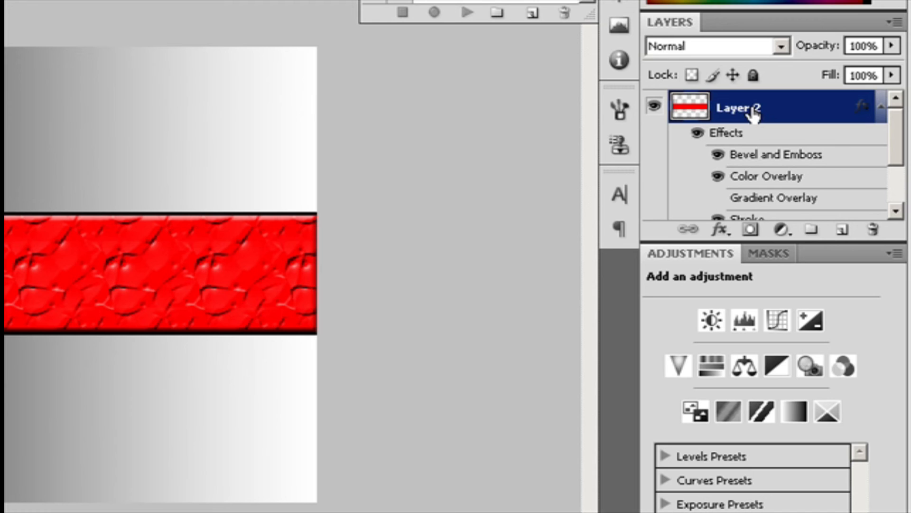
{"action": "left_click_drag", "start_coordinate": [754, 112], "coordinate": [844, 233]}
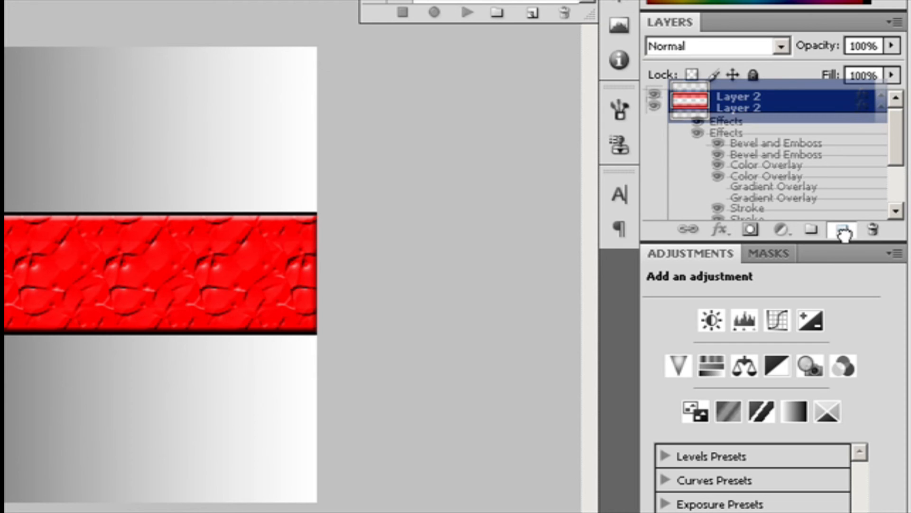
{"action": "left_click_drag", "start_coordinate": [844, 232], "coordinate": [844, 232]}
{"action": "mouse_move", "coordinate": [892, 138]}
{"action": "left_mouse_down"}
{"action": "mouse_move", "coordinate": [903, 185]}
{"action": "mouse_move", "coordinate": [904, 159]}
{"action": "left_mouse_up"}
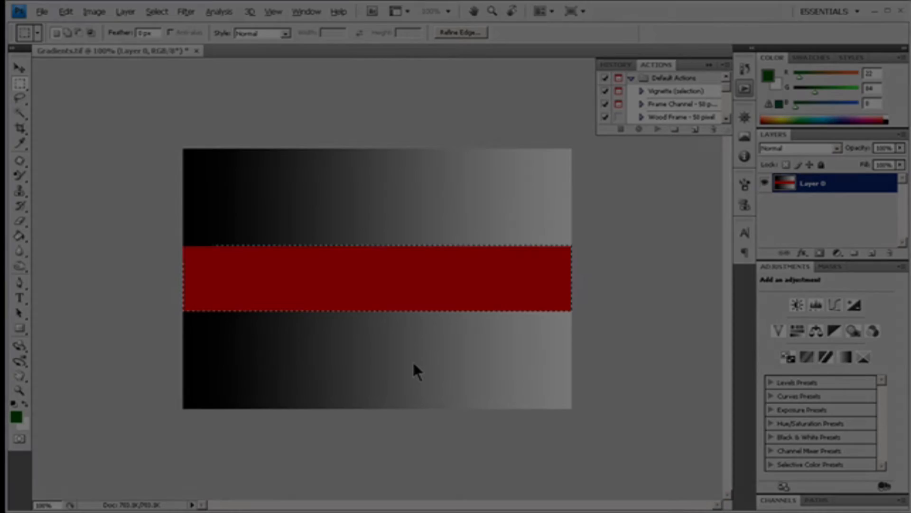
- Cut the selected red band onto its own layer with Layer via Cut
{"action": "key", "text": "ctrl+h"}
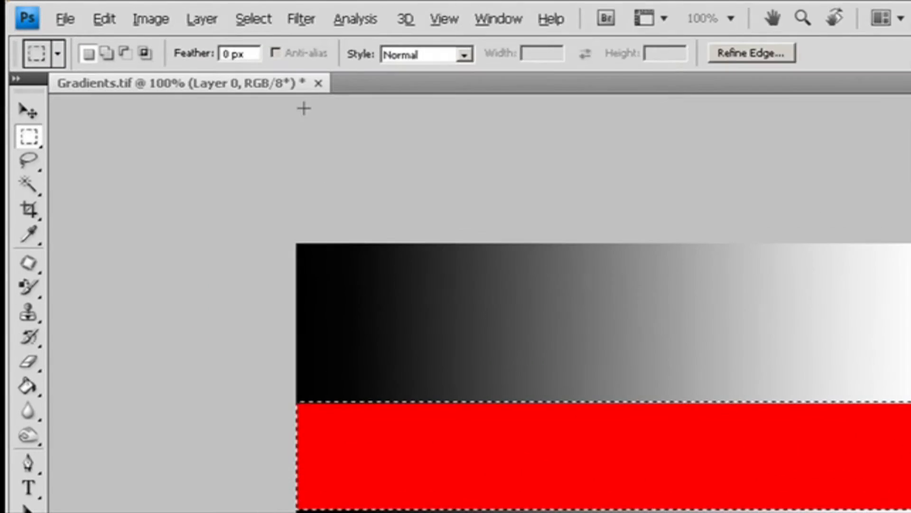
{"action": "left_click", "coordinate": [126, 12]}
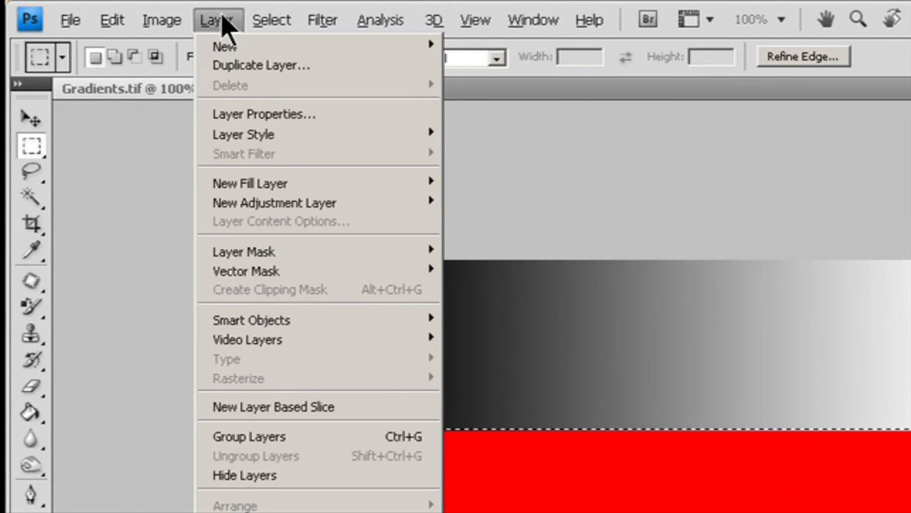
{"action": "mouse_move", "coordinate": [237, 51]}
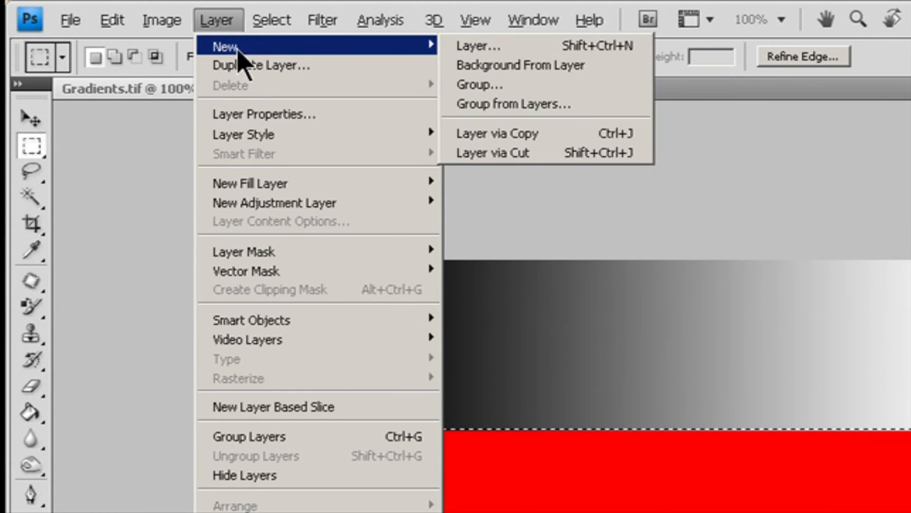
{"action": "left_click", "coordinate": [525, 159]}
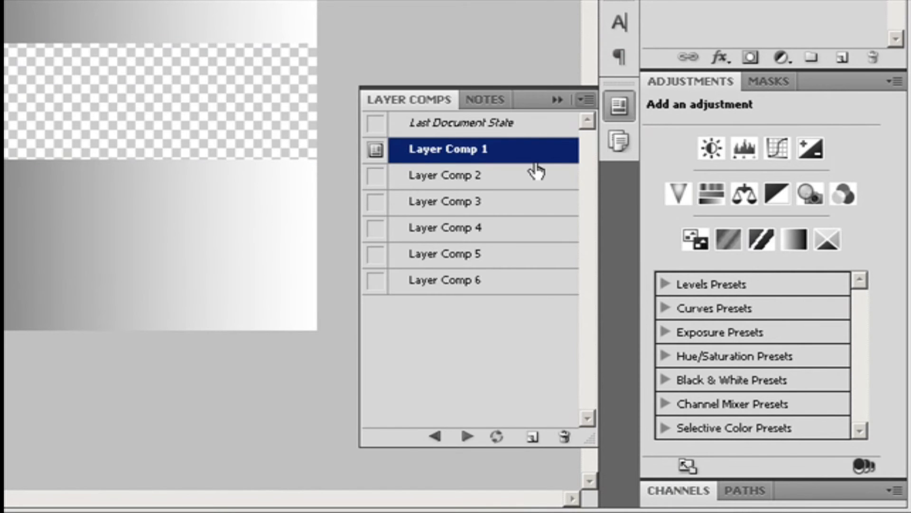
- Select Layer Comp 2 and apply it to the document
{"action": "left_click", "coordinate": [455, 178]}
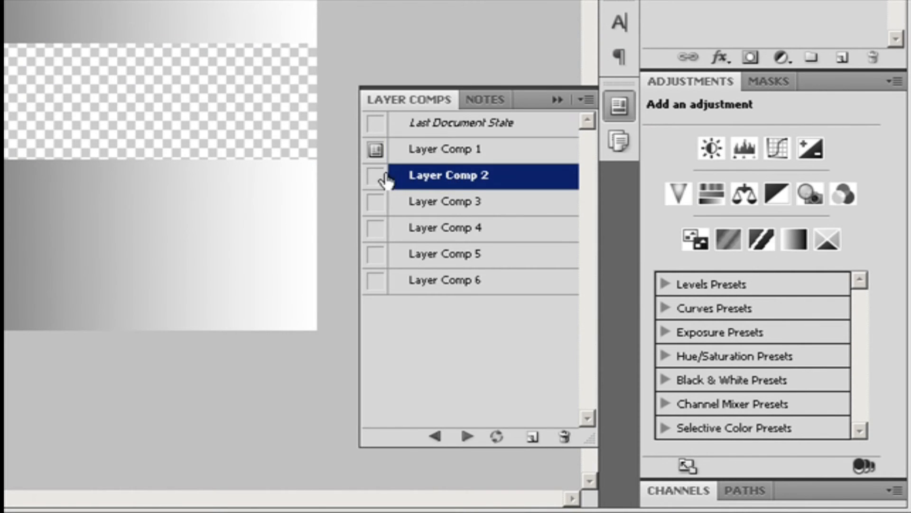
{"action": "left_click", "coordinate": [378, 176]}
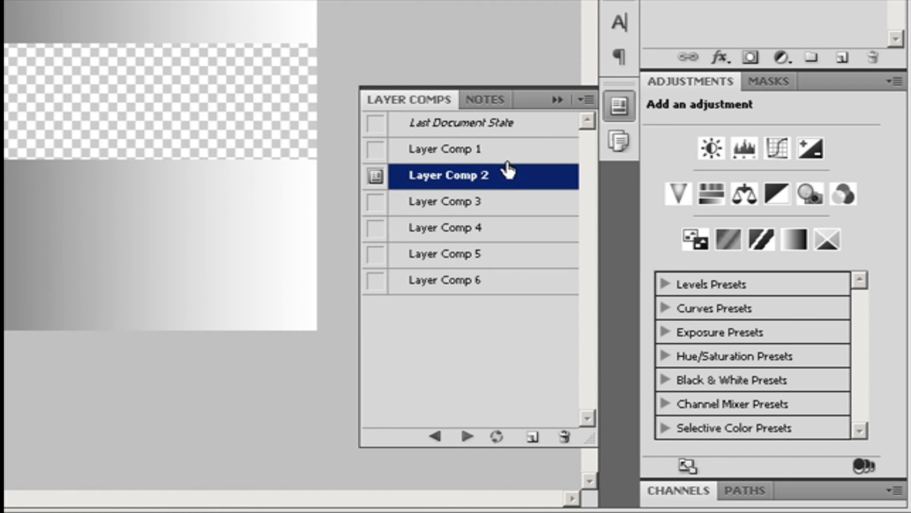
{"action": "left_click", "coordinate": [588, 99]}
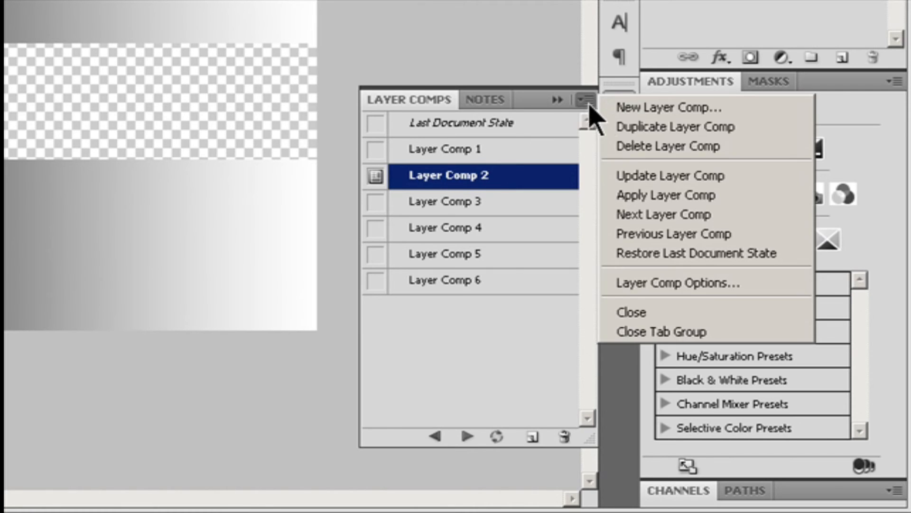
{"action": "left_click", "coordinate": [648, 195]}
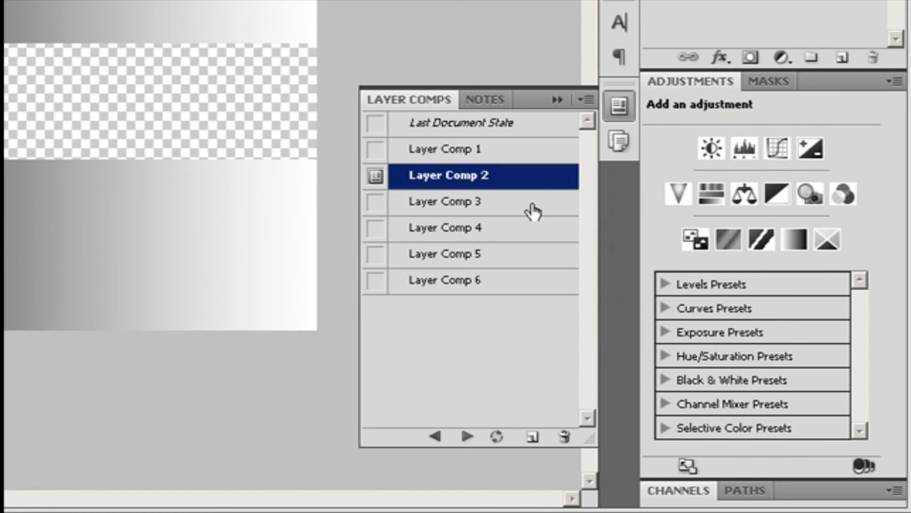
- Cycle through the layer comps with the previous and next comp controls, ending on Layer Comp 5
{"action": "left_click", "coordinate": [435, 434]}
{"action": "left_click", "coordinate": [467, 436]}
{"action": "left_click", "coordinate": [467, 436]}
{"action": "left_click", "coordinate": [468, 437]}
{"action": "left_click", "coordinate": [468, 437]}
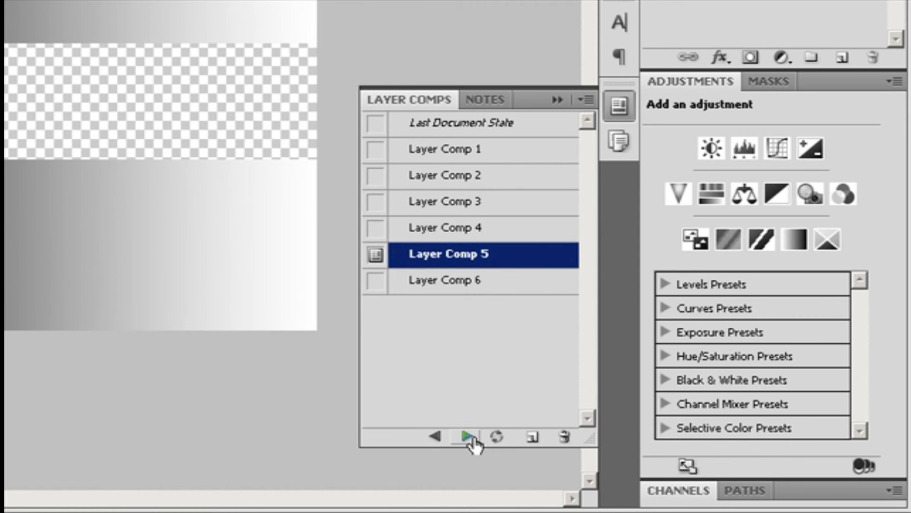
- Select Layer Comps 2 through 4 and Layer Comp 6, then step repeatedly through the selected comps
{"action": "left_click", "coordinate": [423, 183]}
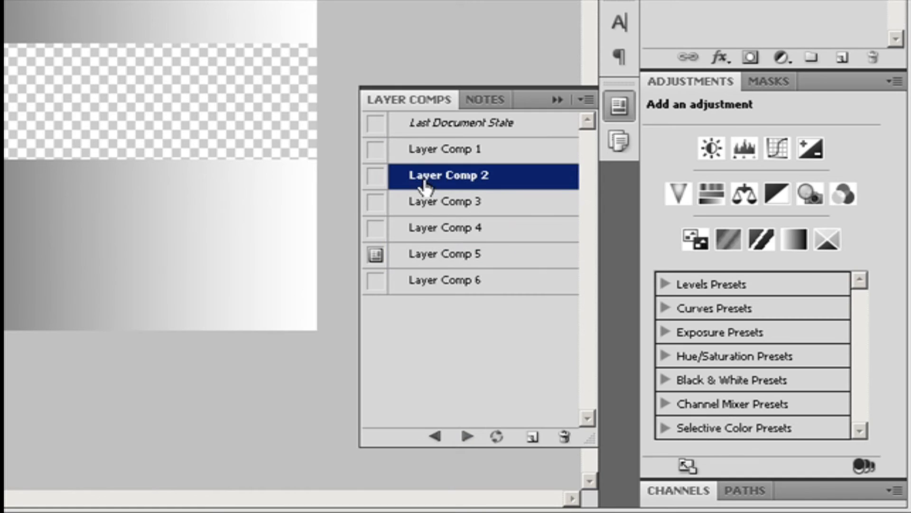
{"action": "left_click", "coordinate": [432, 235], "text": "shift"}
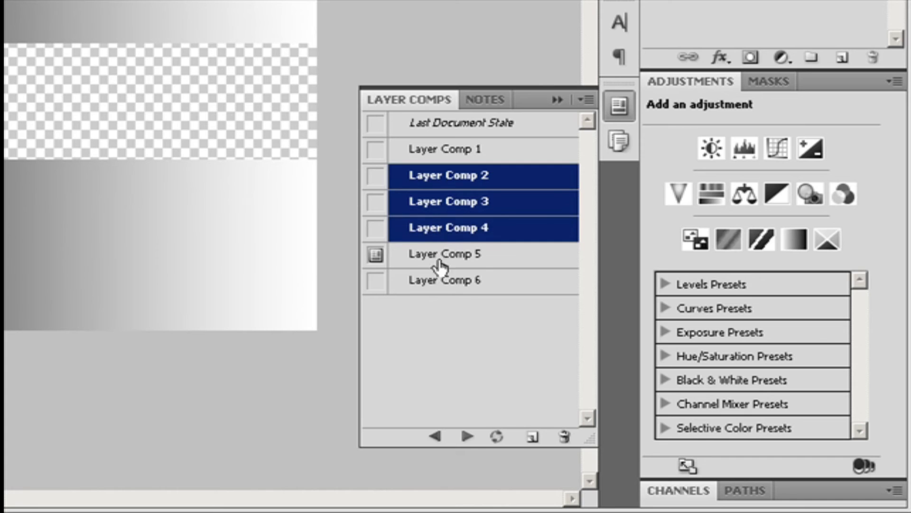
{"action": "left_click", "coordinate": [436, 285], "text": "ctrl"}
{"action": "left_click", "coordinate": [467, 437]}
{"action": "left_click", "coordinate": [467, 437]}
{"action": "left_click", "coordinate": [465, 438]}
{"action": "left_click", "coordinate": [465, 438]}
{"action": "left_click", "coordinate": [465, 438]}
{"action": "left_click", "coordinate": [465, 438]}
{"action": "left_click", "coordinate": [465, 438]}
{"action": "left_click", "coordinate": [466, 438]}
{"action": "left_click", "coordinate": [465, 438]}
{"action": "left_click", "coordinate": [465, 438]}
{"action": "left_click", "coordinate": [467, 438]}
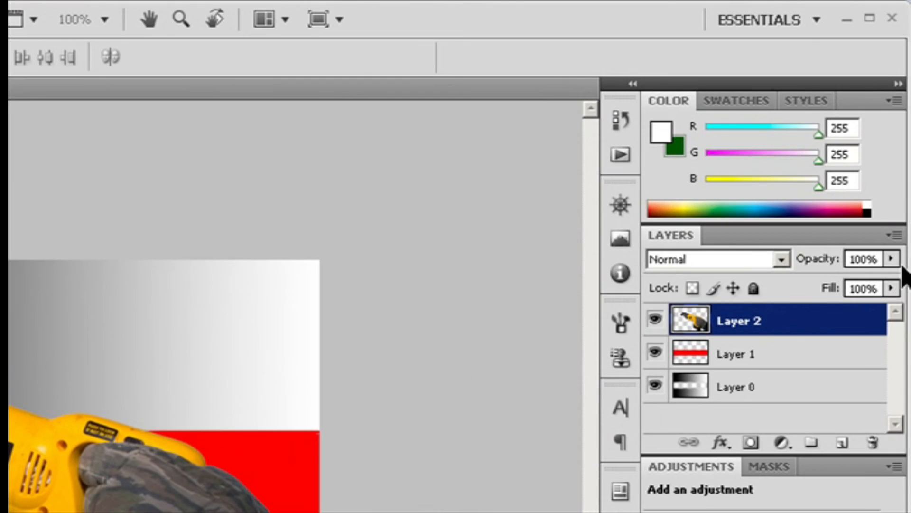
- Lower Layer 2's opacity to 68%
{"action": "left_click", "coordinate": [891, 258]}
{"action": "left_click_drag", "start_coordinate": [889, 283], "coordinate": [862, 285]}
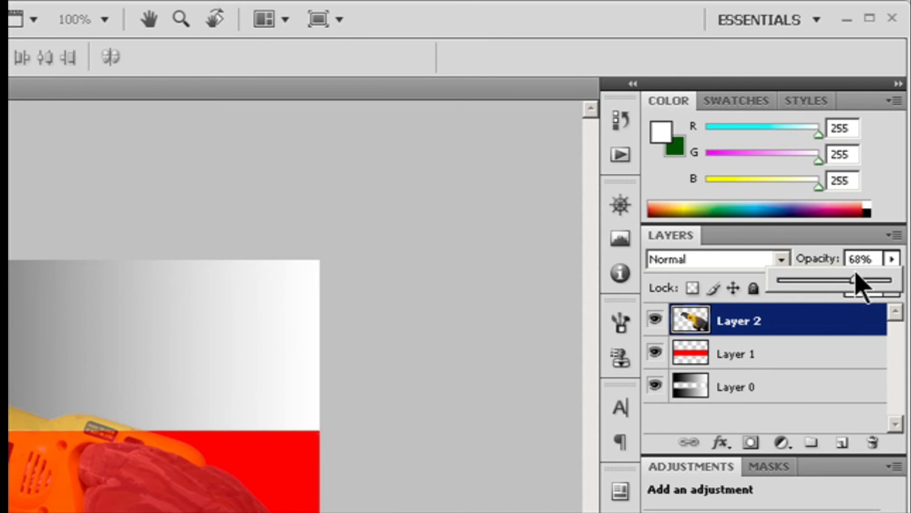
- Select Layer 1 and set its opacity to 20%
{"action": "left_click", "coordinate": [739, 359]}
{"action": "left_click", "coordinate": [891, 259]}
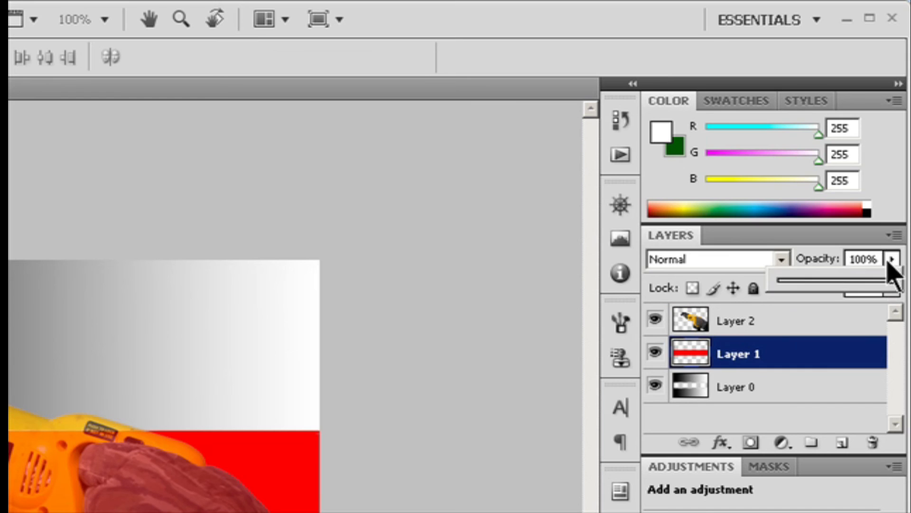
{"action": "left_click_drag", "start_coordinate": [858, 284], "coordinate": [843, 284]}
{"action": "left_click", "coordinate": [863, 259]}
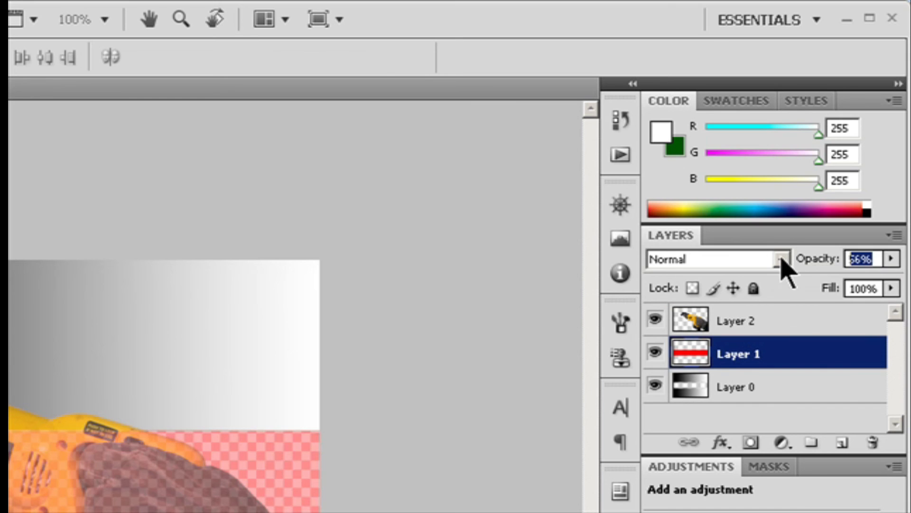
{"action": "type", "text": "10"}
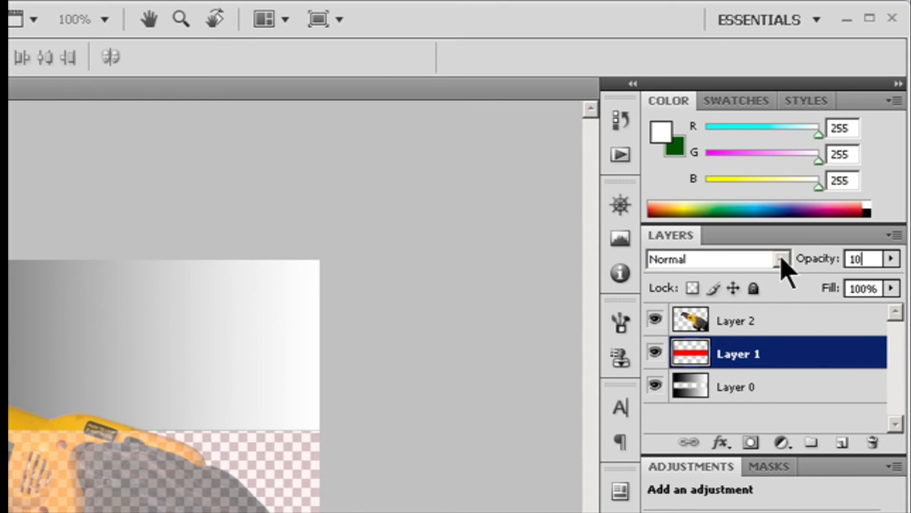
{"action": "key", "text": "BackSpace"}
{"action": "key", "text": "BackSpace"}
{"action": "type", "text": "20"}
- Select Layer 0 and lower its opacity to 74%
{"action": "left_click", "coordinate": [746, 385]}
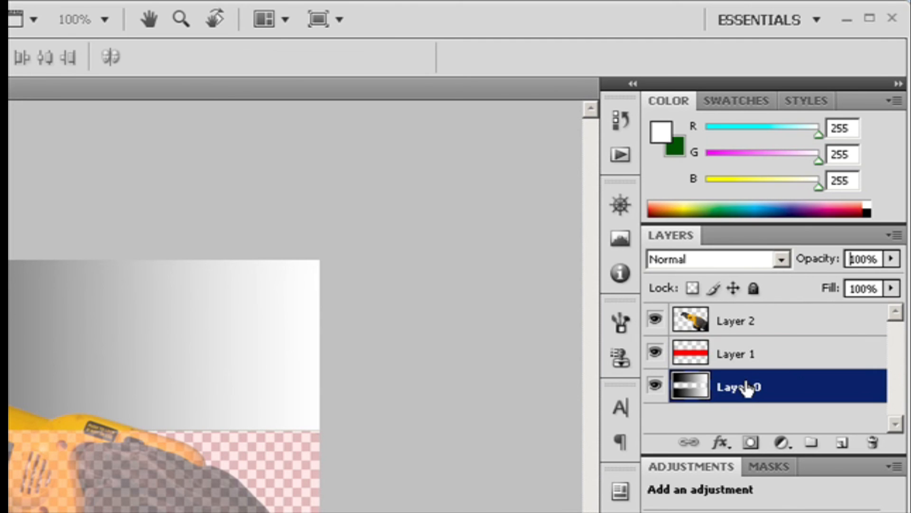
{"action": "left_click", "coordinate": [892, 259]}
{"action": "left_click_drag", "start_coordinate": [891, 280], "coordinate": [864, 280]}
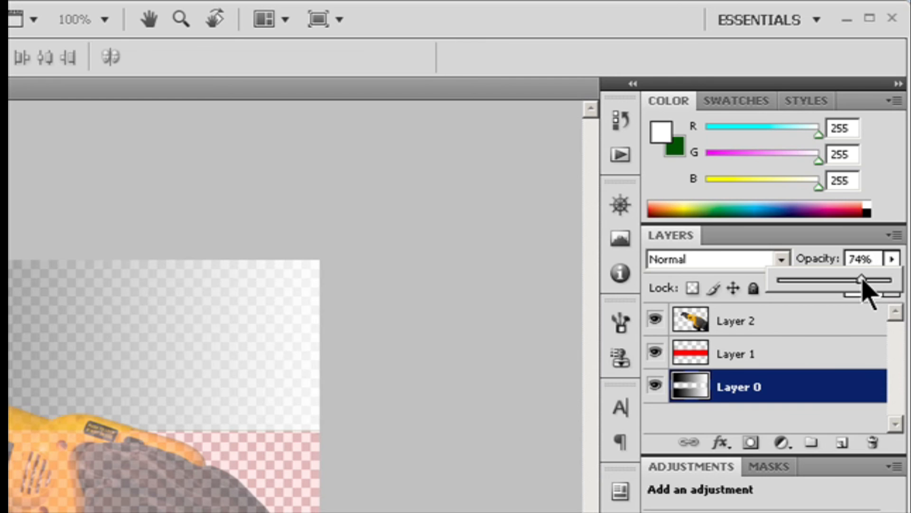
- Set Layer 0's opacity to 67% through its Layer Style blending options
{"action": "left_click_drag", "start_coordinate": [863, 281], "coordinate": [892, 281]}
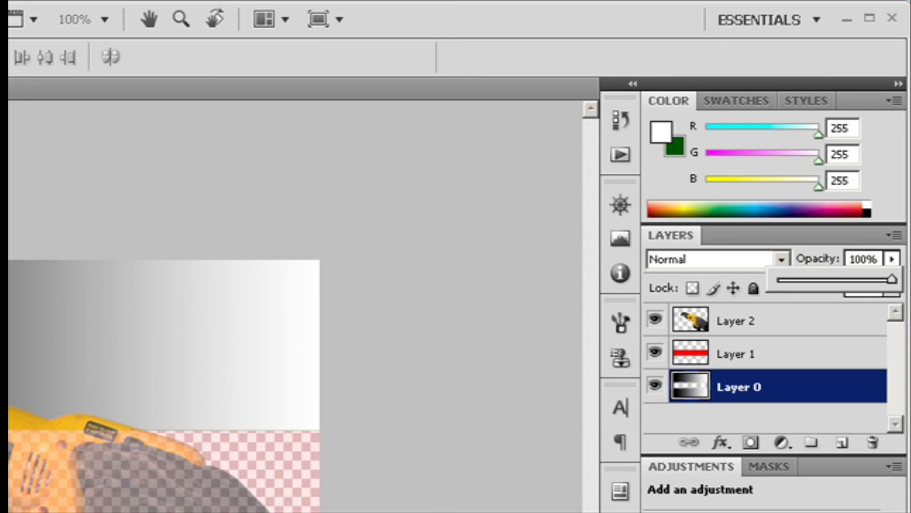
{"action": "left_click", "coordinate": [432, 325]}
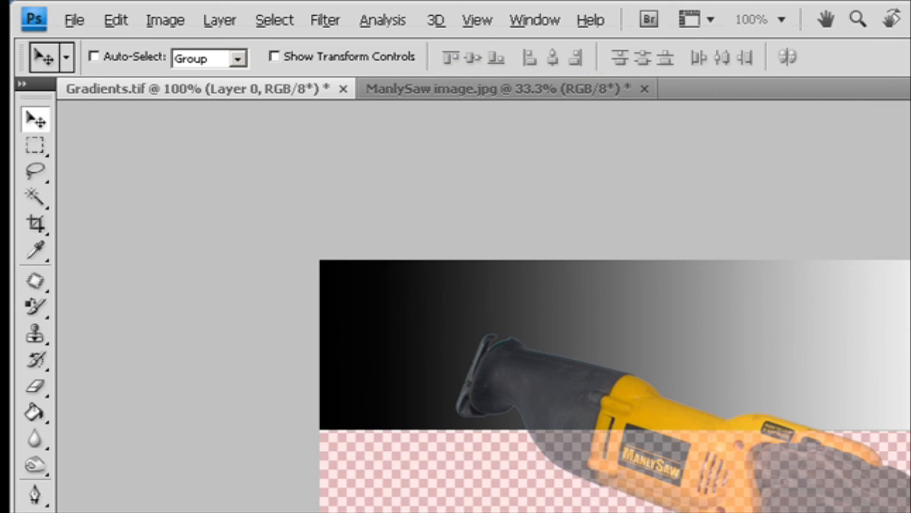
{"action": "left_click", "coordinate": [220, 20]}
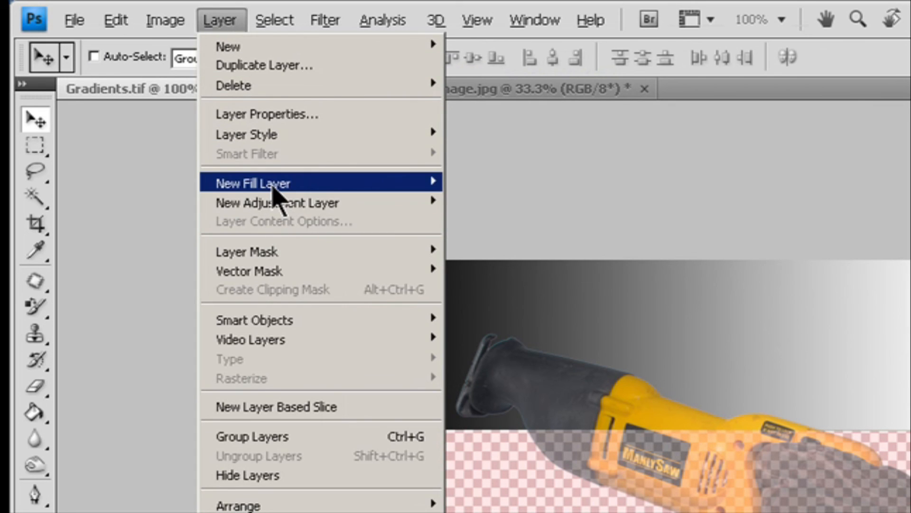
{"action": "mouse_move", "coordinate": [274, 135]}
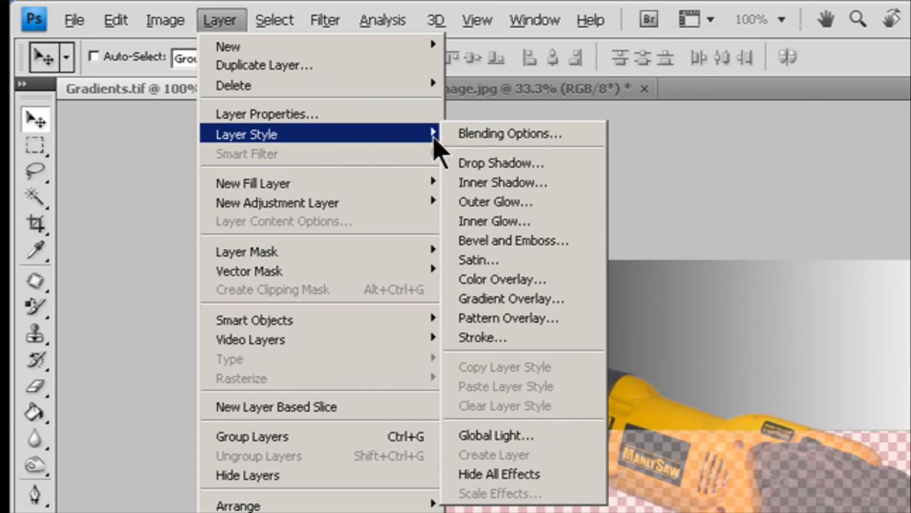
{"action": "left_click", "coordinate": [489, 134]}
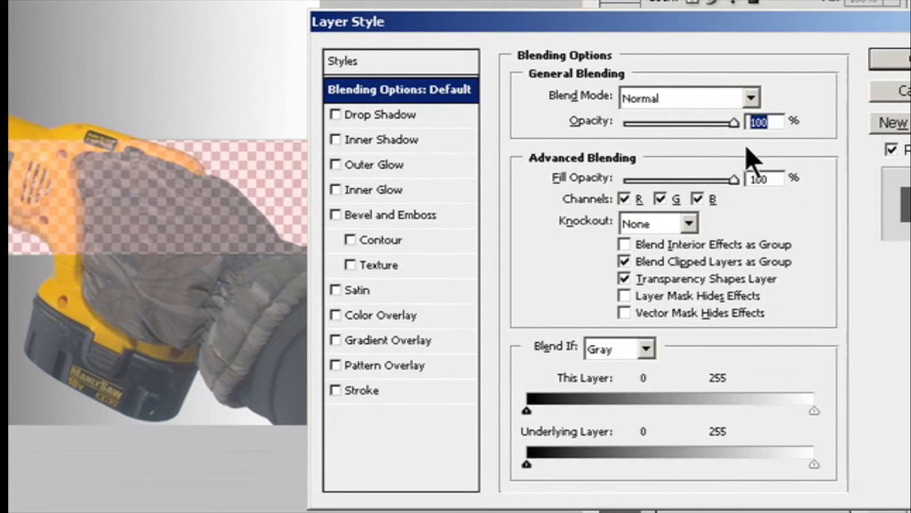
{"action": "type", "text": "67"}
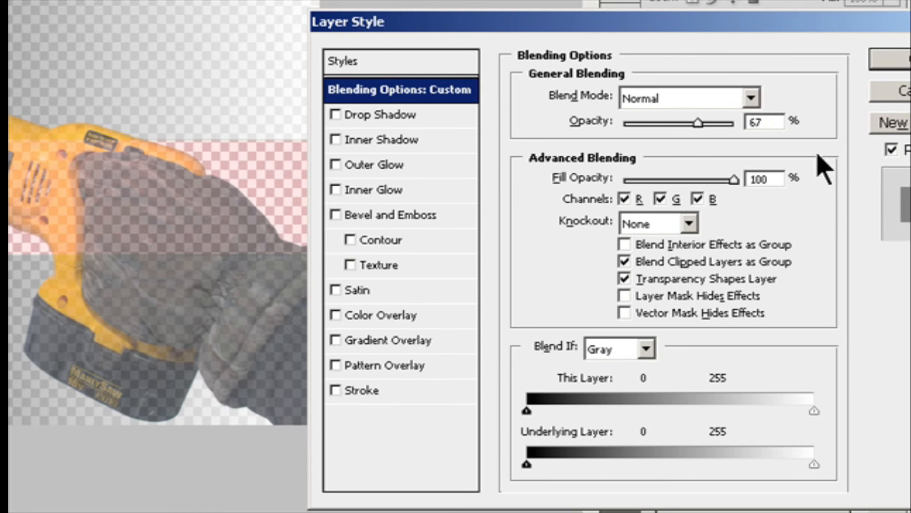
{"action": "left_click", "coordinate": [910, 60]}
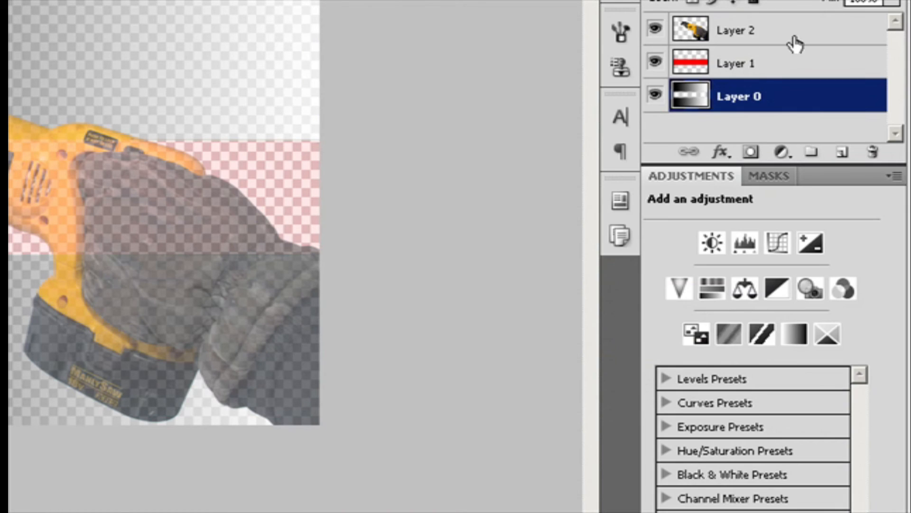
- In the Blurry composite image, set the Multiply layer's blend mode to Multiply through its blending options
{"action": "left_click", "coordinate": [734, 38]}
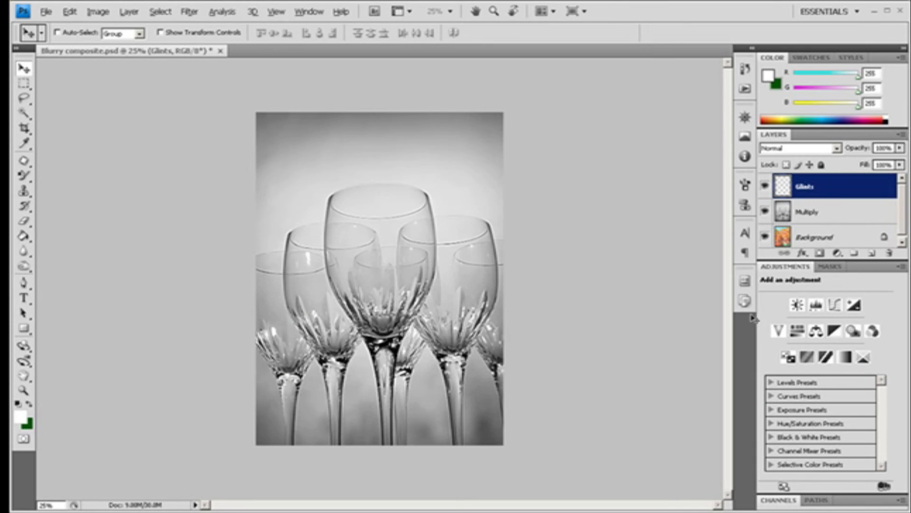
{"action": "left_click", "coordinate": [815, 212]}
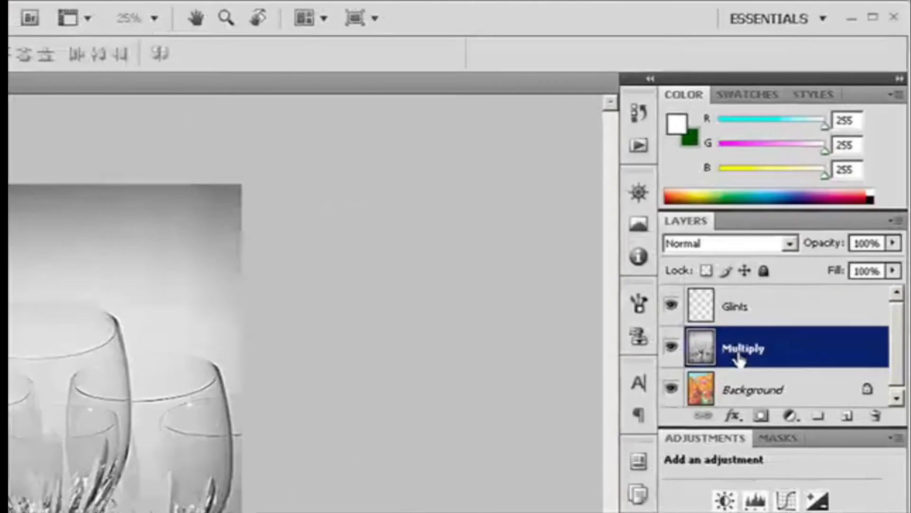
{"action": "left_click", "coordinate": [783, 260]}
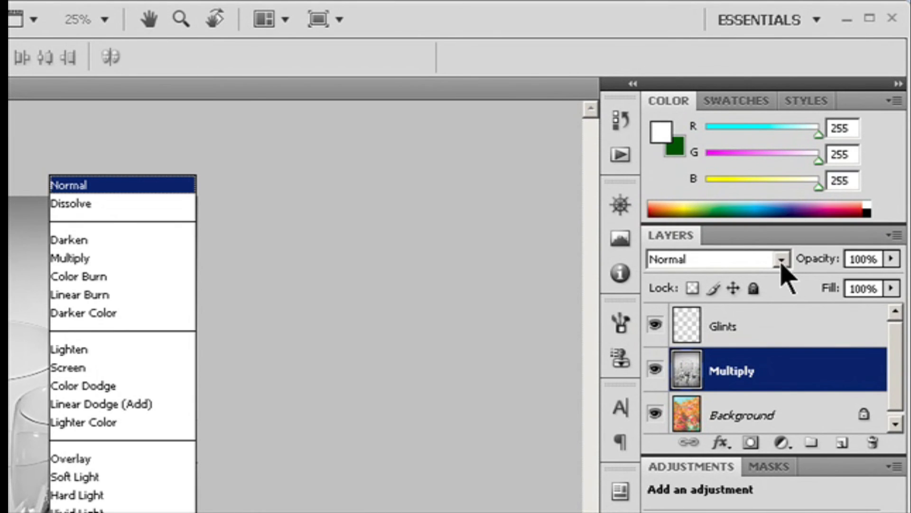
{"action": "left_click", "coordinate": [370, 274]}
{"action": "key", "text": "Escape"}
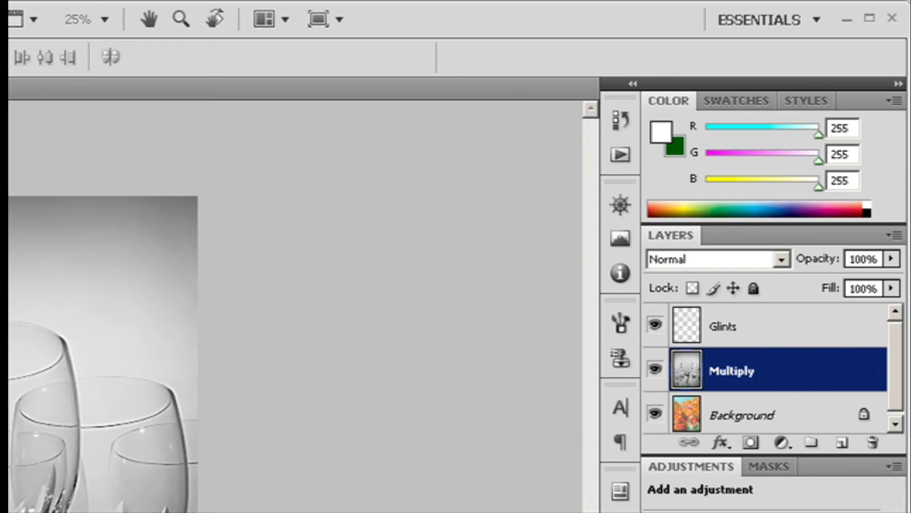
{"action": "left_click", "coordinate": [9, 232]}
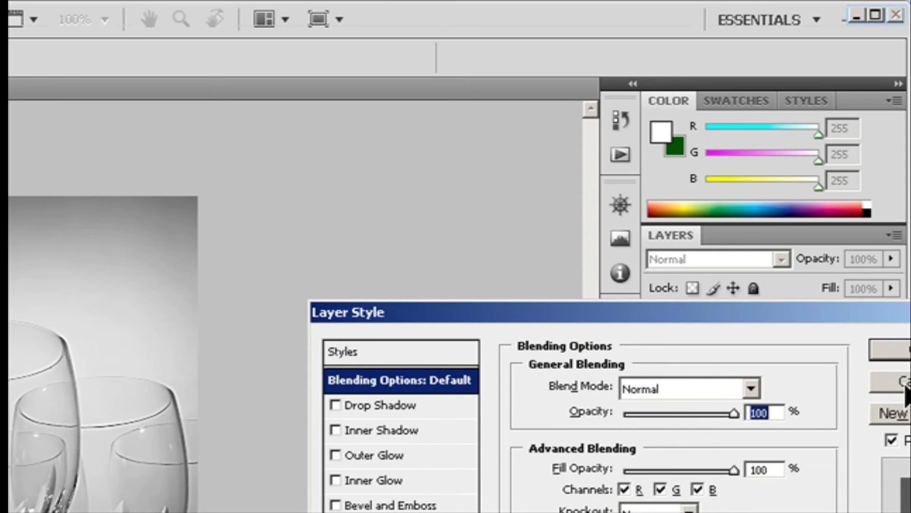
{"action": "left_click", "coordinate": [751, 388]}
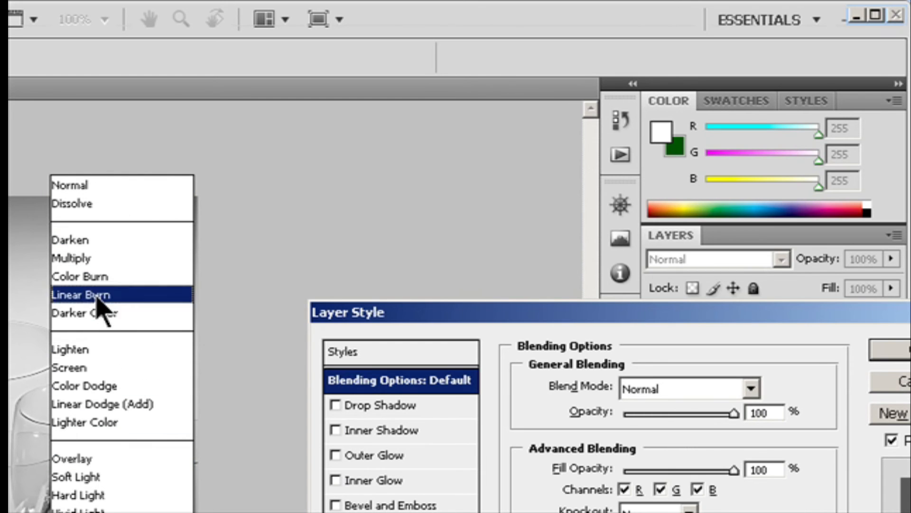
{"action": "left_click", "coordinate": [90, 258]}
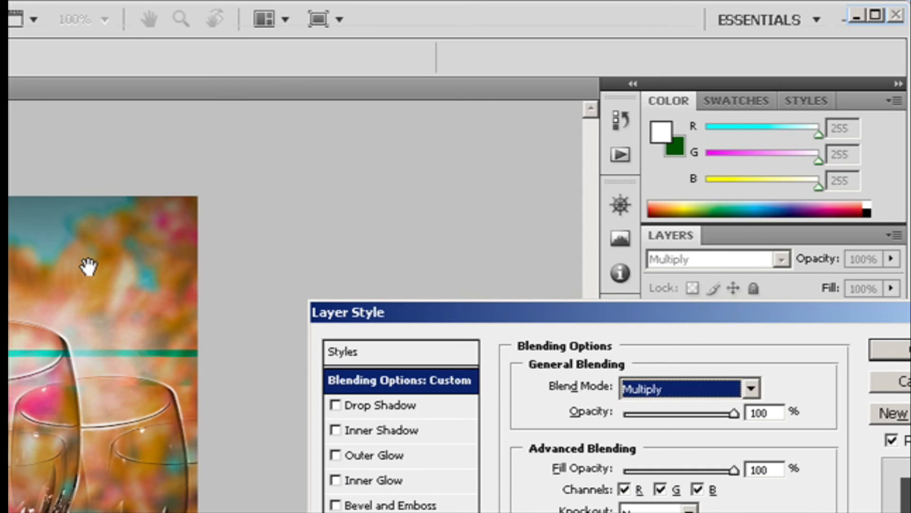
{"action": "left_click_drag", "start_coordinate": [869, 320], "coordinate": [745, 310]}
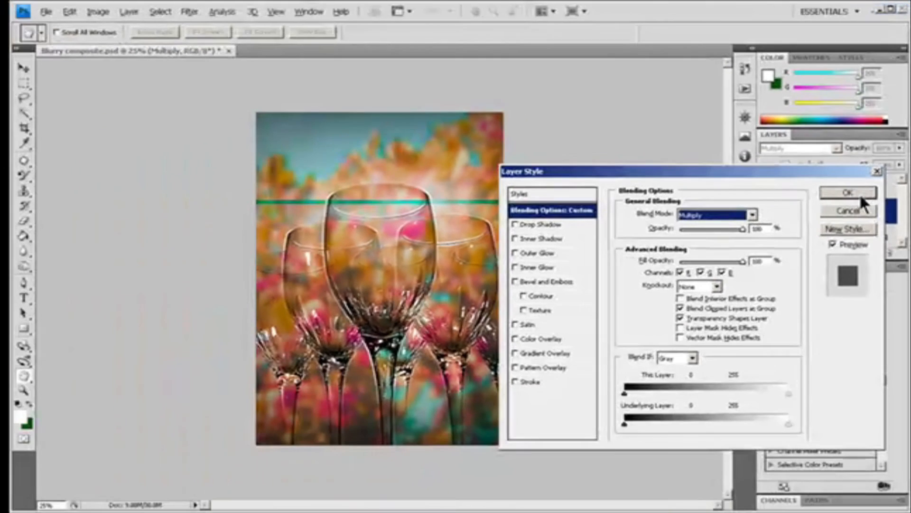
{"action": "left_click", "coordinate": [820, 337]}
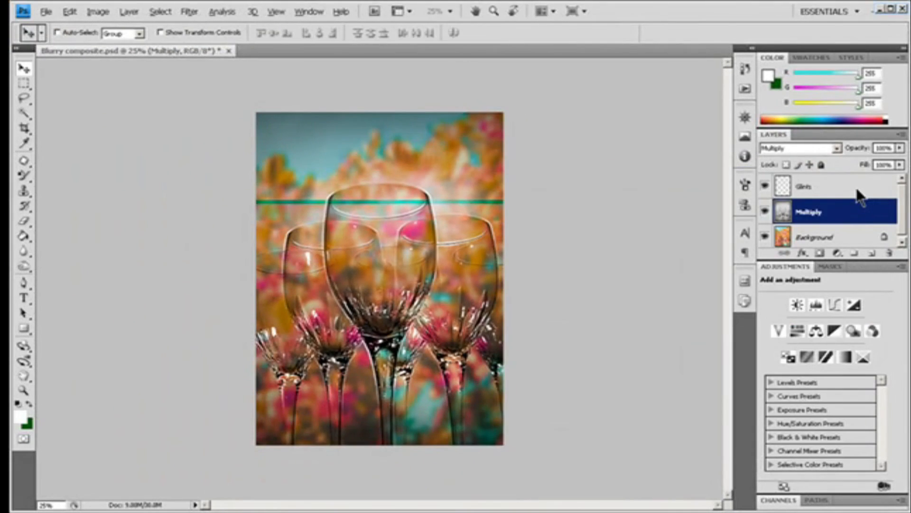
- Switch to the Stemware image and apply the Accented Edges brush-strokes filter with its default settings
{"action": "key", "text": "ctrl+Tab"}
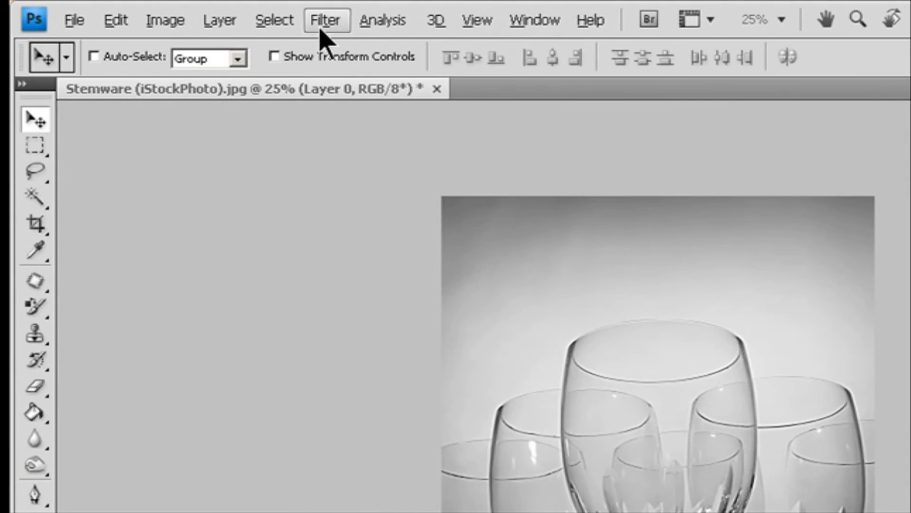
{"action": "left_click", "coordinate": [189, 11]}
{"action": "mouse_move", "coordinate": [407, 219]}
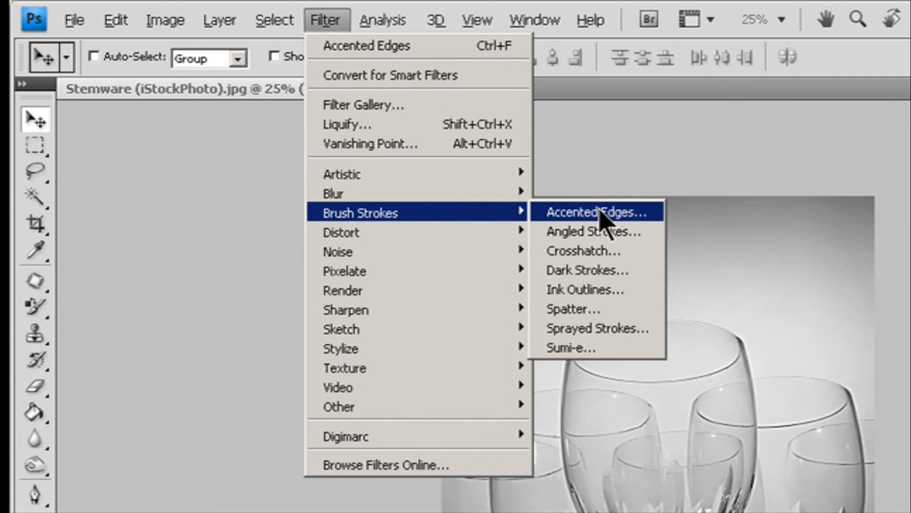
{"action": "left_click", "coordinate": [606, 212]}
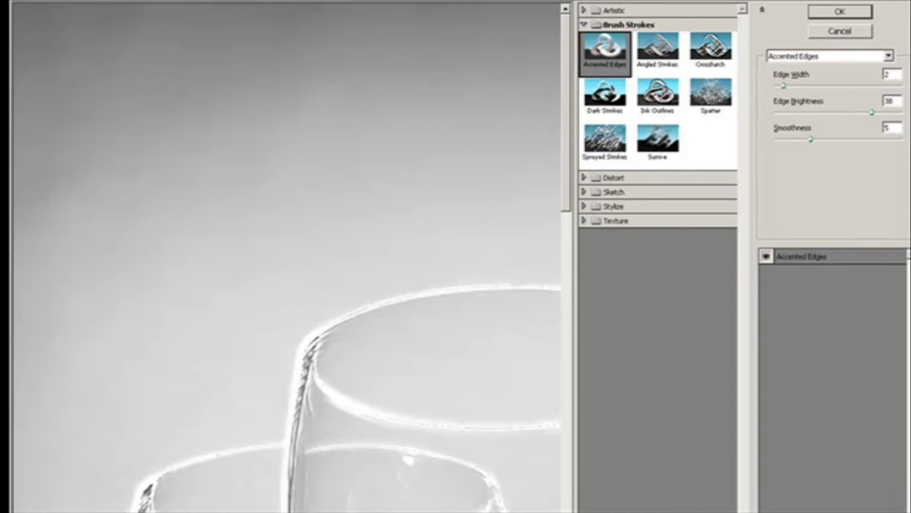
{"action": "left_click", "coordinate": [61, 510]}
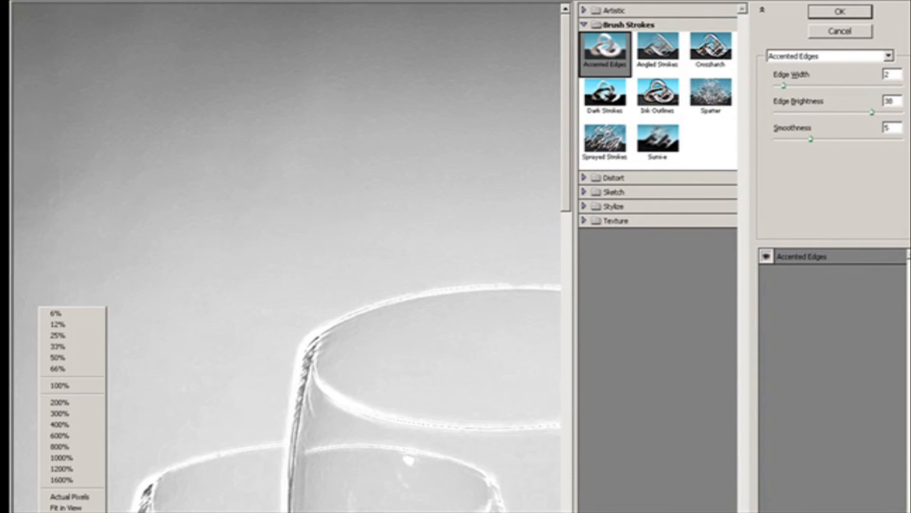
{"action": "left_click", "coordinate": [61, 505]}
{"action": "left_click", "coordinate": [840, 12]}
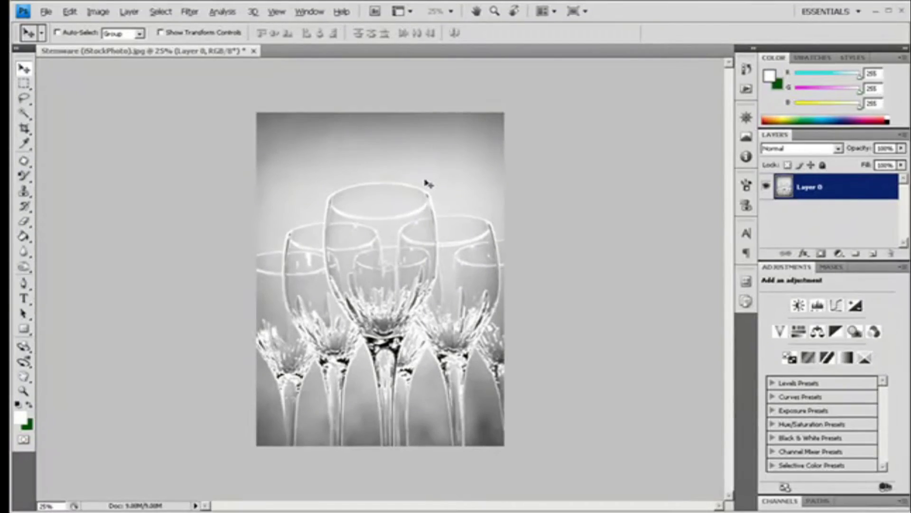
- Fade the Accented Edges filter to 58% opacity with the Screen mode
{"action": "left_click", "coordinate": [115, 22]}
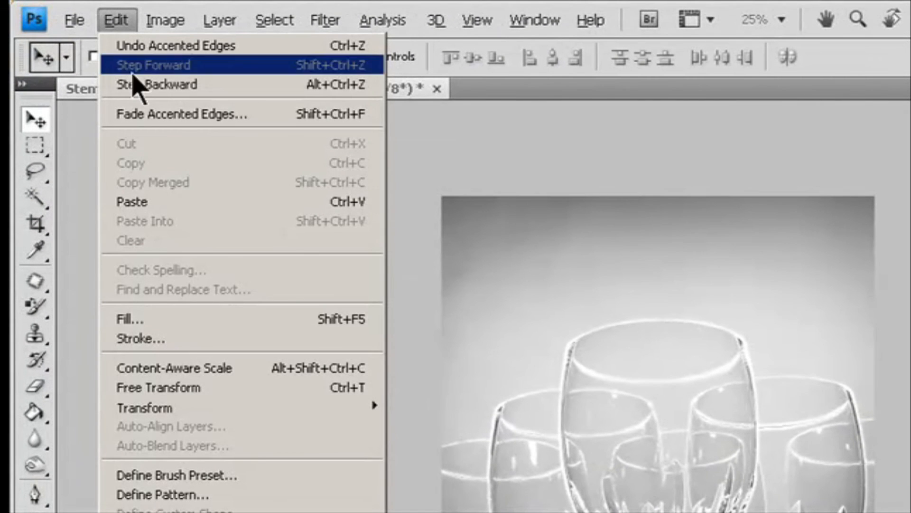
{"action": "left_click", "coordinate": [147, 115]}
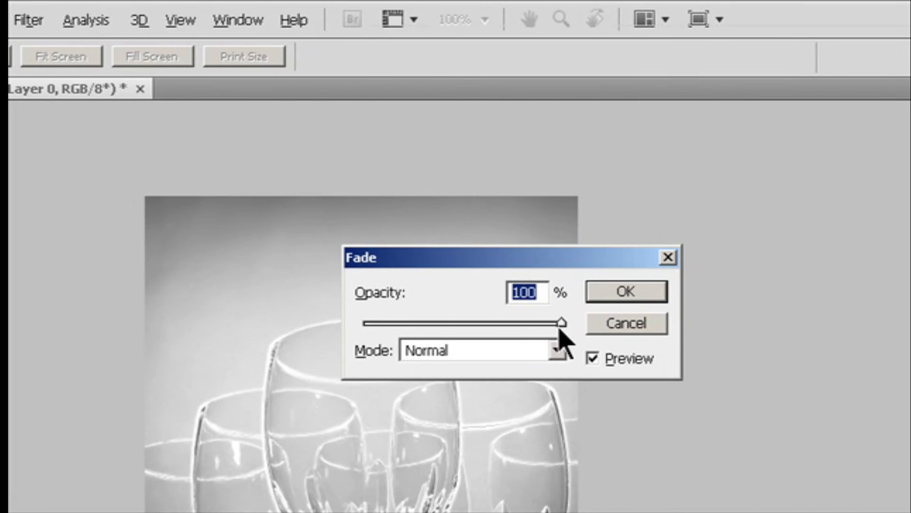
{"action": "left_click_drag", "start_coordinate": [558, 327], "coordinate": [511, 325]}
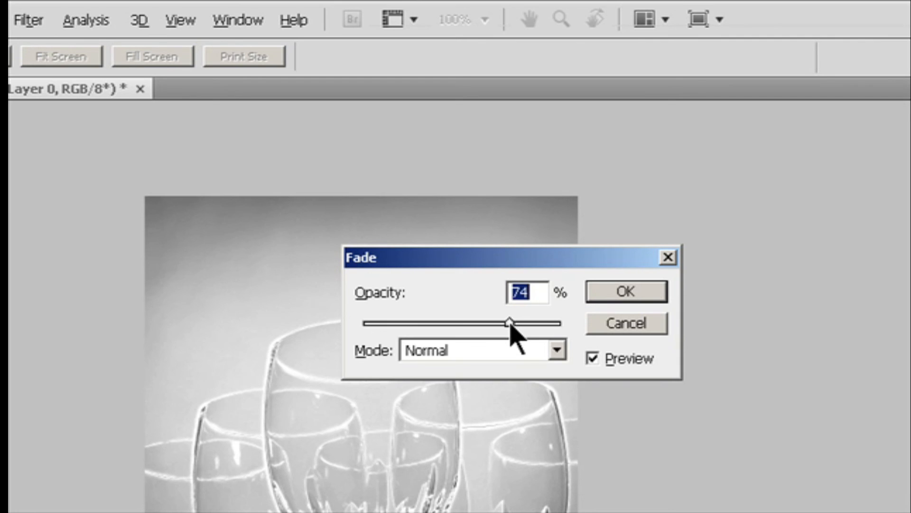
{"action": "left_click_drag", "start_coordinate": [511, 323], "coordinate": [478, 323]}
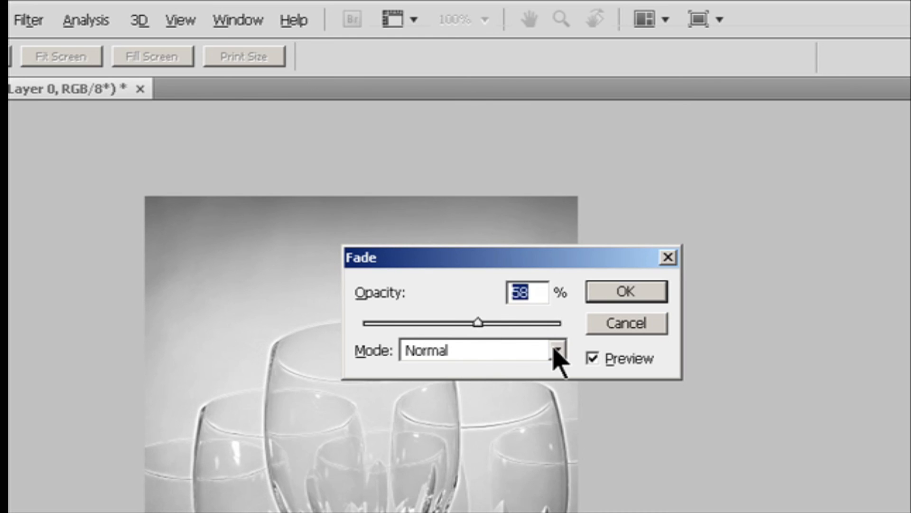
{"action": "left_click", "coordinate": [556, 351]}
{"action": "left_click", "coordinate": [488, 367]}
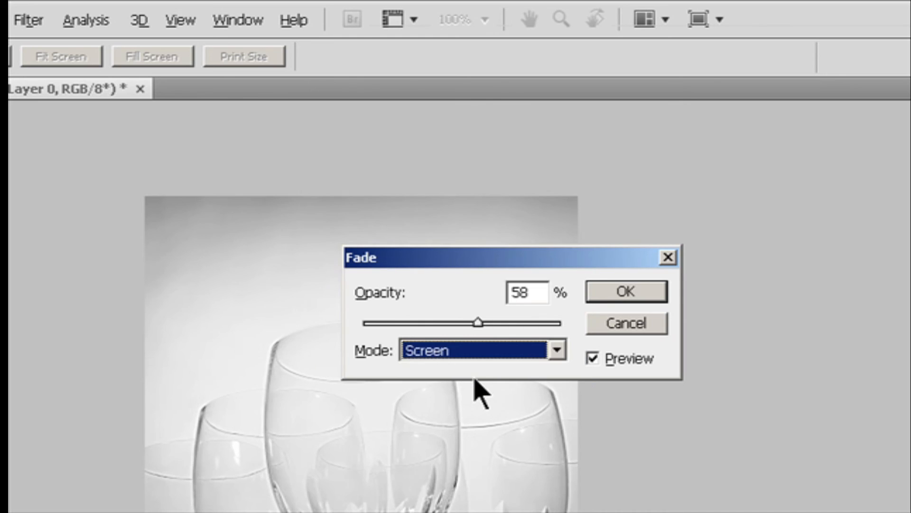
{"action": "left_click", "coordinate": [625, 293]}
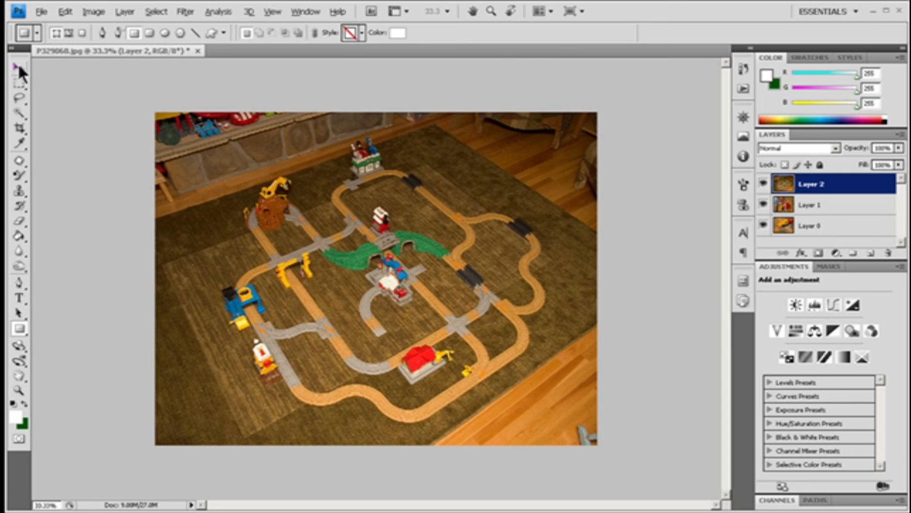
- Select Layer 1 in the train-set image and add a Reveal All vector mask to it
{"action": "left_click", "coordinate": [19, 67]}
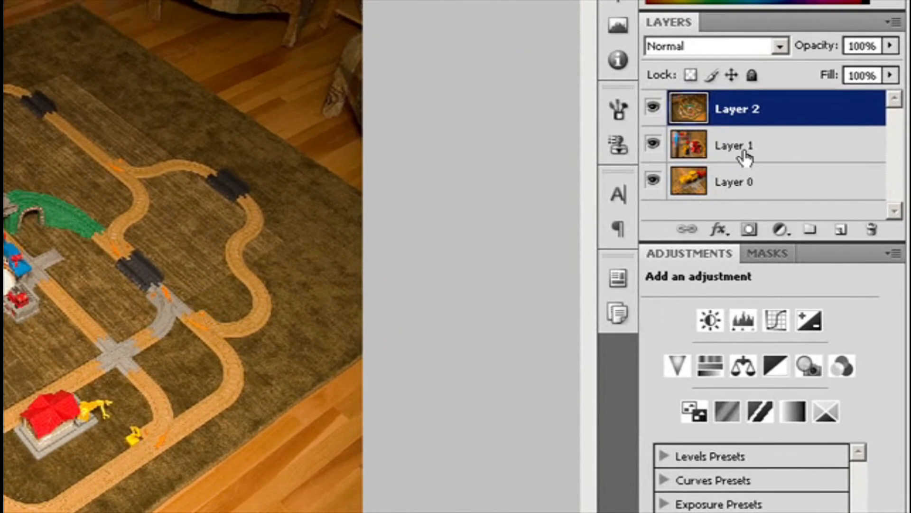
{"action": "left_click", "coordinate": [745, 155]}
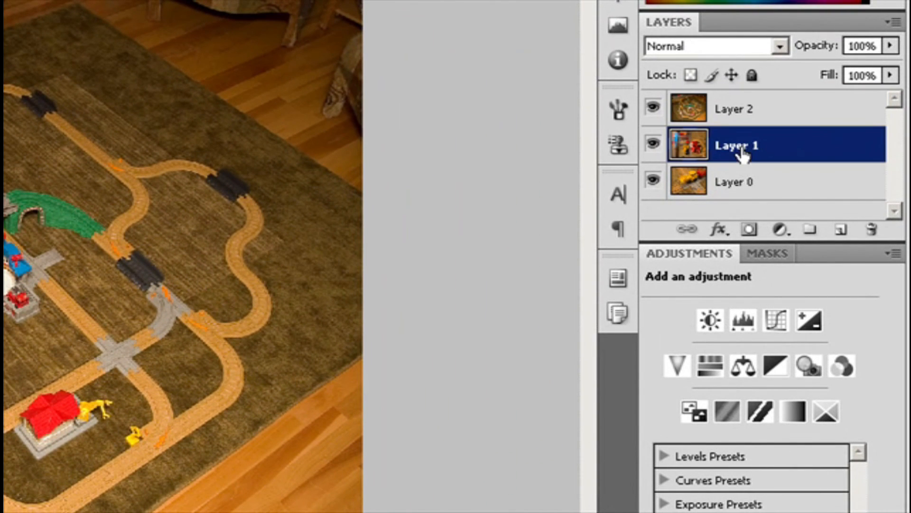
{"action": "left_click", "coordinate": [770, 254]}
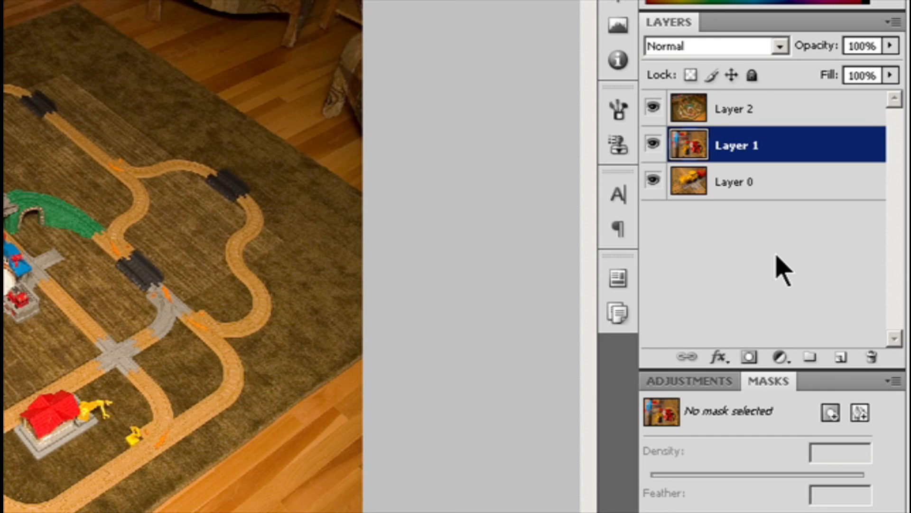
{"action": "left_click", "coordinate": [860, 412]}
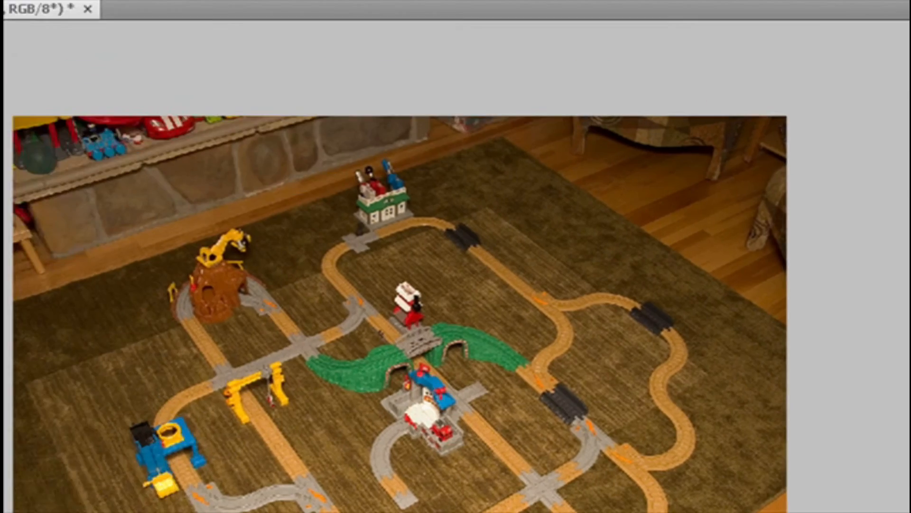
{"action": "left_click", "coordinate": [216, 20]}
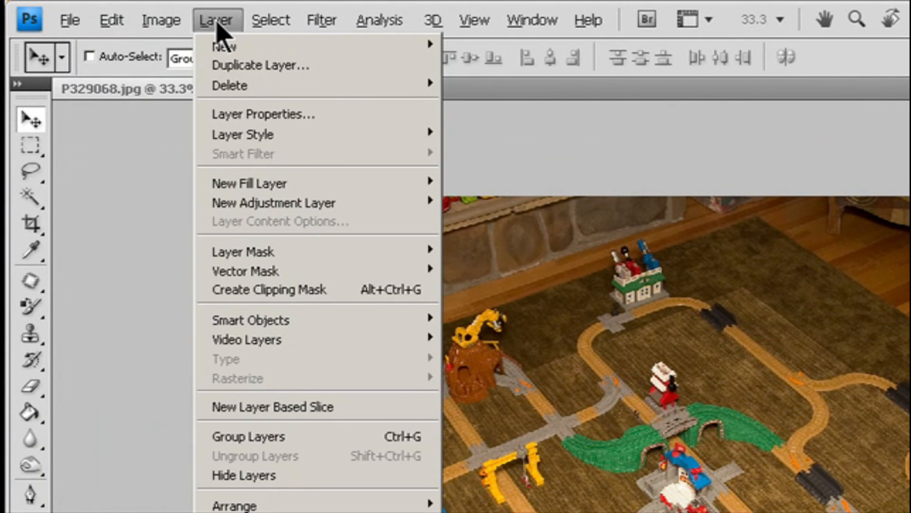
{"action": "mouse_move", "coordinate": [406, 271]}
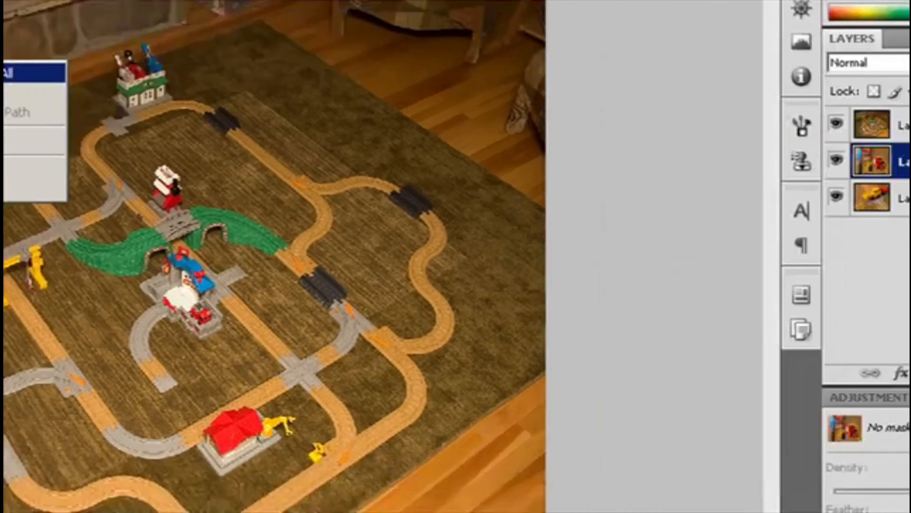
{"action": "left_click", "coordinate": [470, 271]}
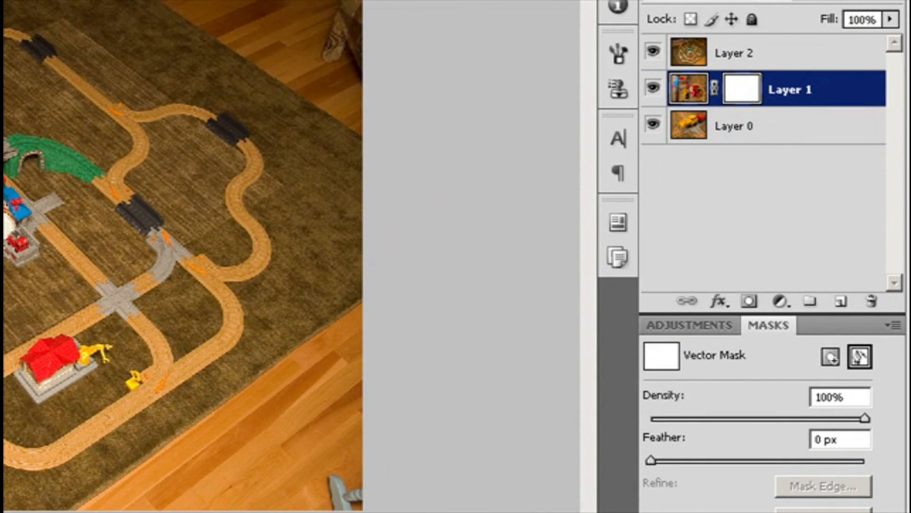
- Undo the vector mask and add a vector mask to Layer 1 from the Masks panel instead
{"action": "key", "text": "ctrl+z"}
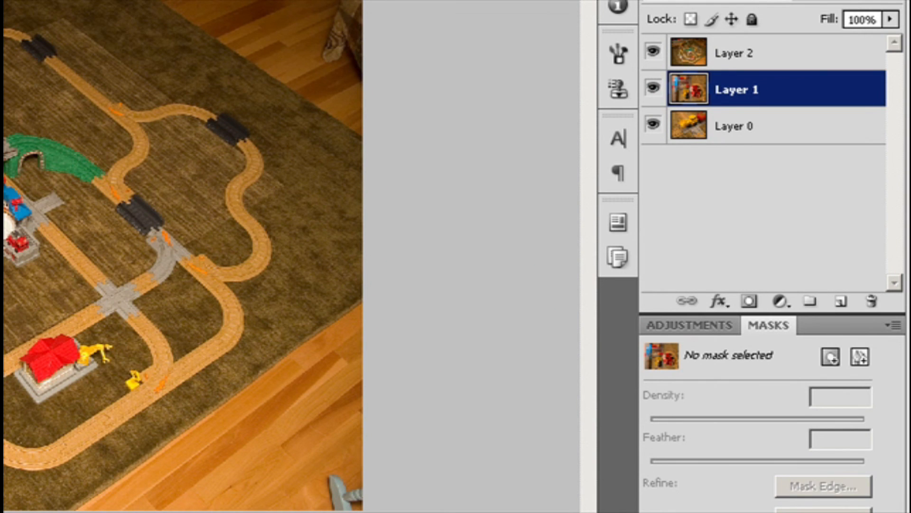
{"action": "left_click", "coordinate": [860, 356]}
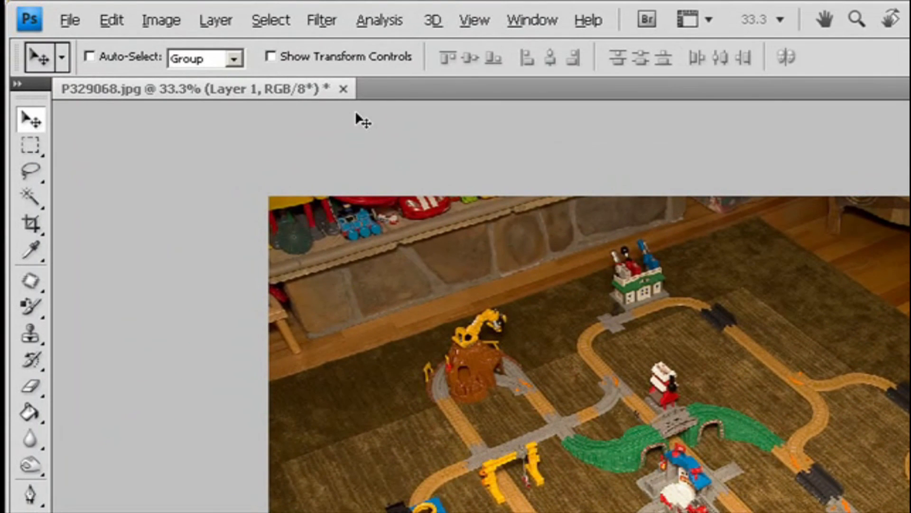
- Add a Hide All vector mask to Layer 1 and draw a rectangle path on it with the Rectangle tool
{"action": "left_click", "coordinate": [216, 21]}
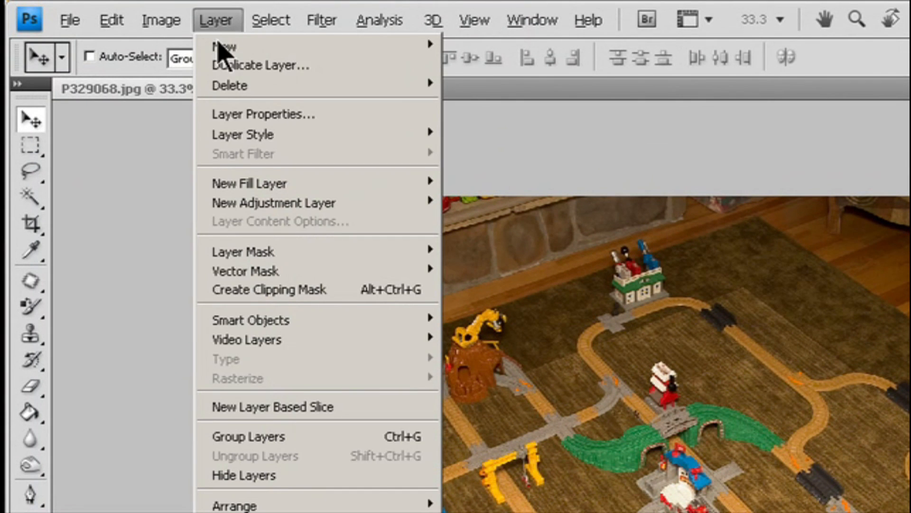
{"action": "mouse_move", "coordinate": [283, 274]}
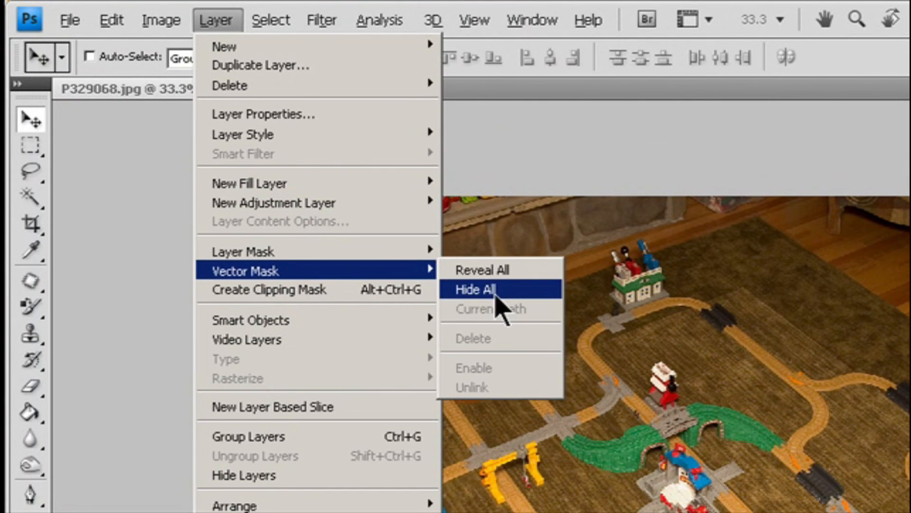
{"action": "left_click", "coordinate": [496, 291]}
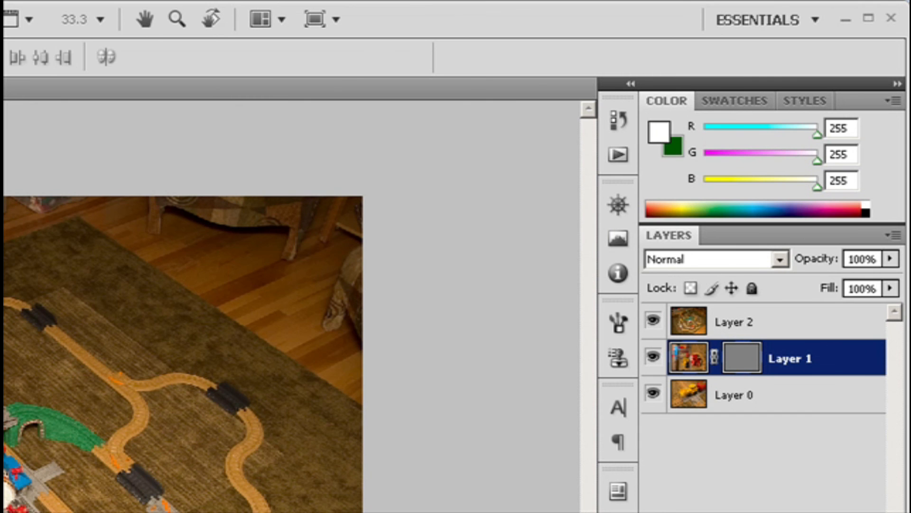
{"action": "key", "text": "u"}
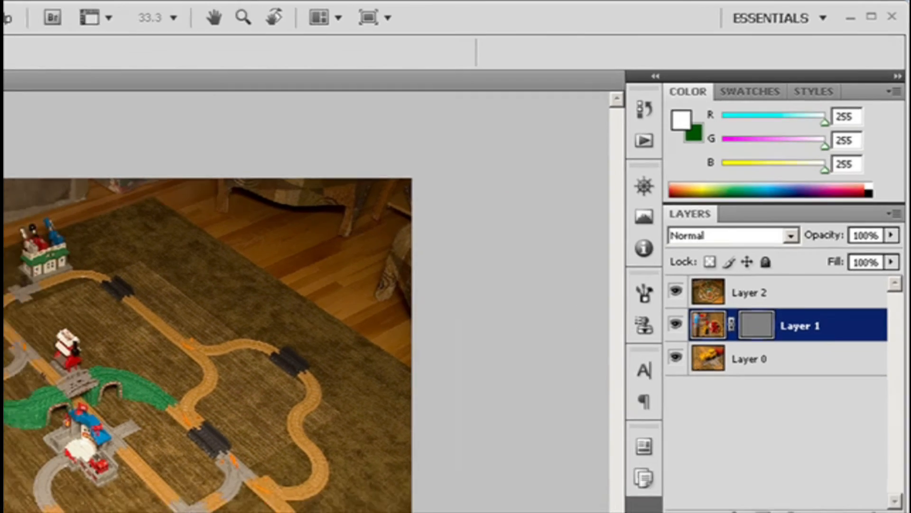
{"action": "mouse_move", "coordinate": [82, 220]}
{"action": "left_mouse_down"}
{"action": "mouse_move", "coordinate": [569, 481]}
{"action": "mouse_move", "coordinate": [526, 482]}
{"action": "left_mouse_up"}
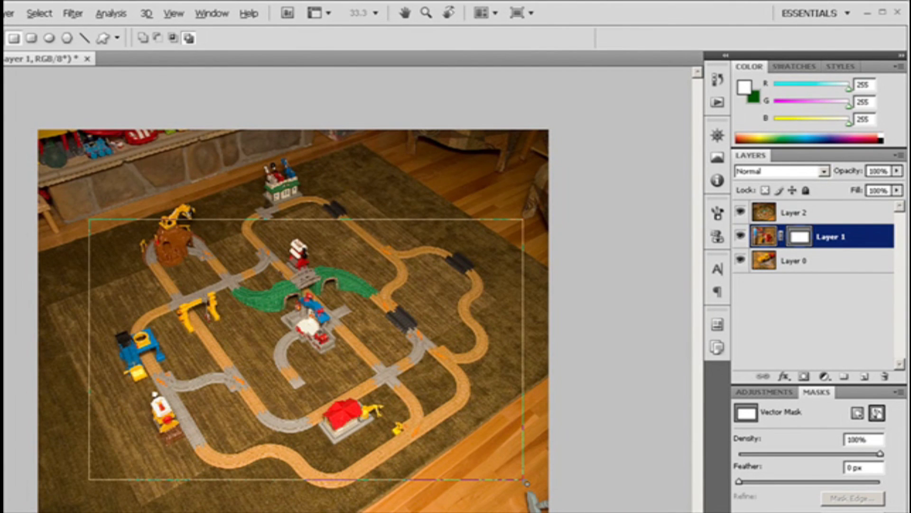
- Add a vector mask to Layer 2, draw a rectangle path across the image on it and select the mask
{"action": "left_click", "coordinate": [740, 236]}
{"action": "left_click", "coordinate": [741, 236]}
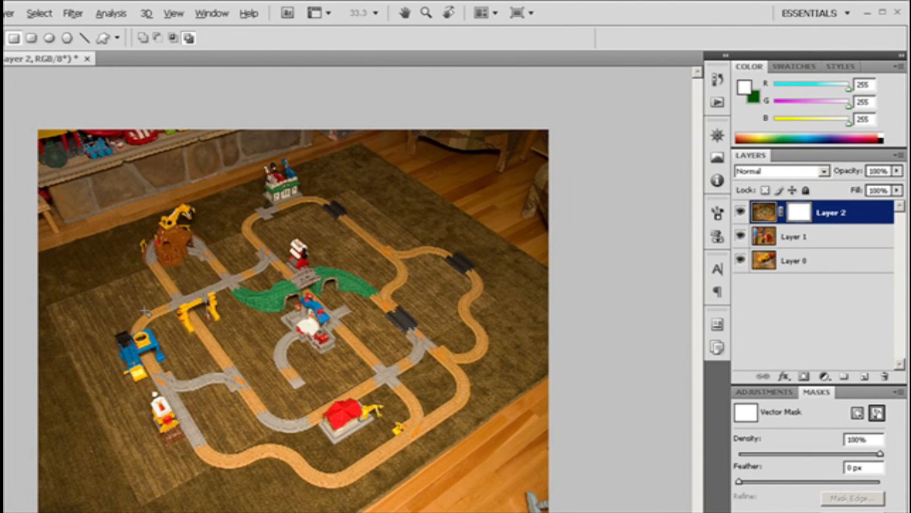
{"action": "left_click_drag", "start_coordinate": [71, 187], "coordinate": [537, 499]}
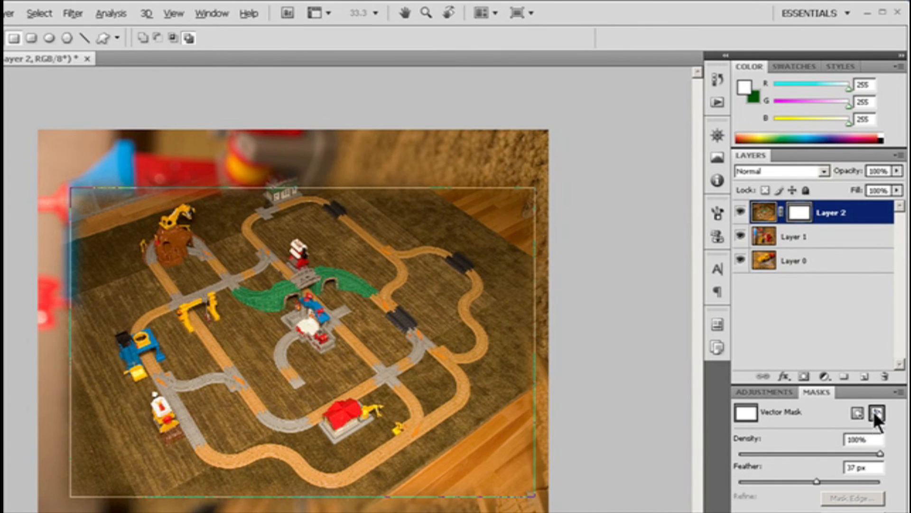
{"action": "left_click", "coordinate": [877, 413]}
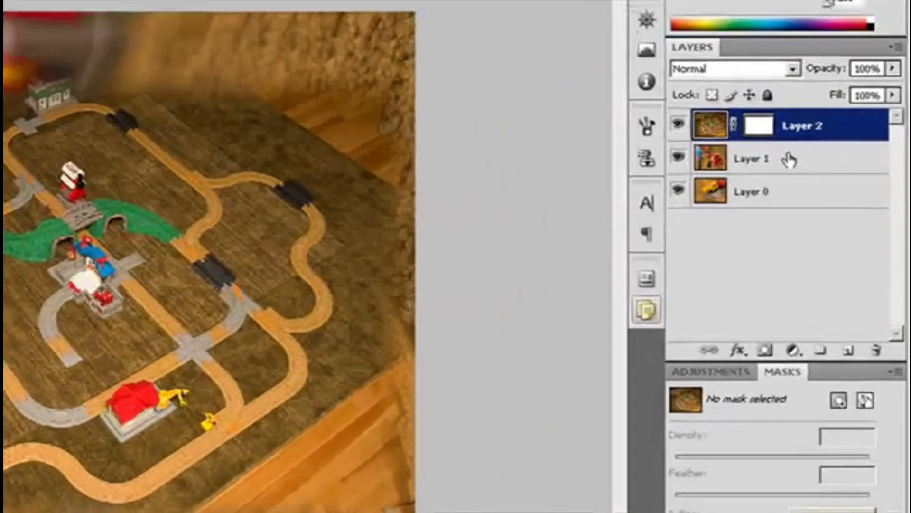
- Select Layer 2's vector mask and set its feather to 10 px
{"action": "left_click", "coordinate": [829, 204]}
{"action": "left_click", "coordinate": [836, 186]}
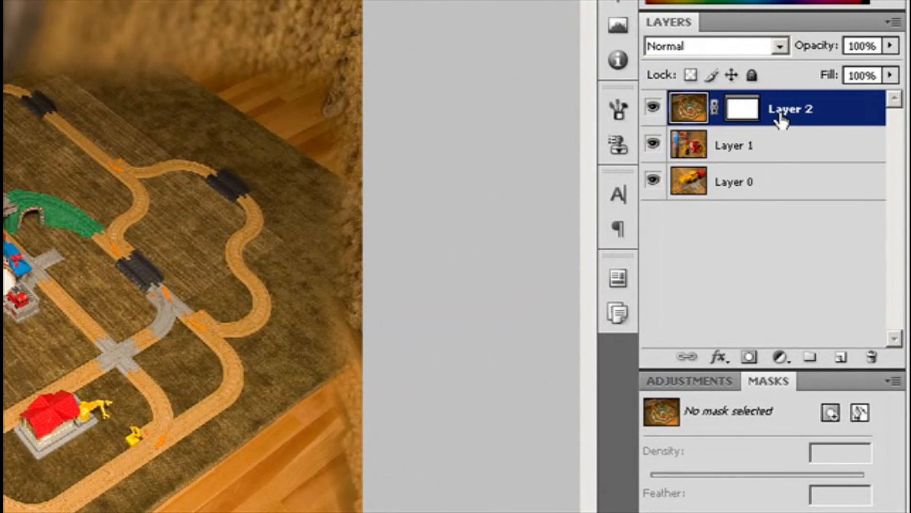
{"action": "left_click", "coordinate": [740, 111]}
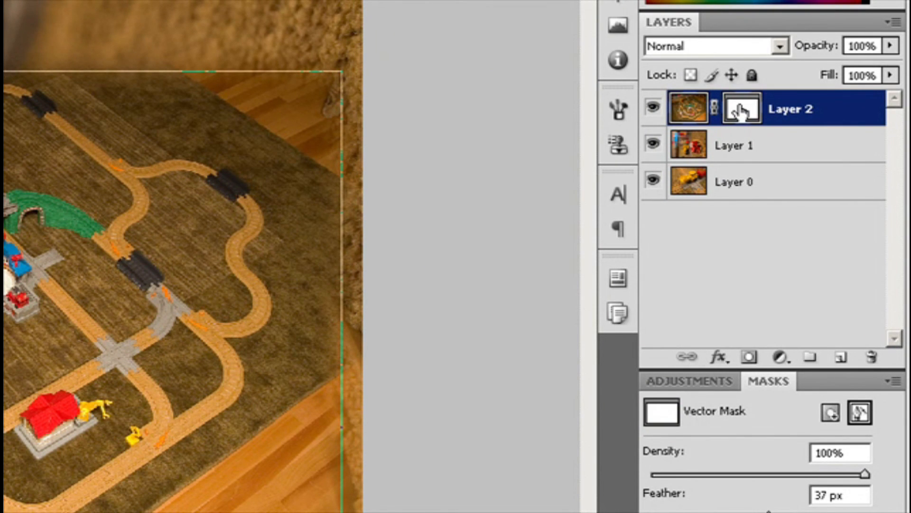
{"action": "left_click", "coordinate": [861, 415]}
{"action": "left_click", "coordinate": [860, 415]}
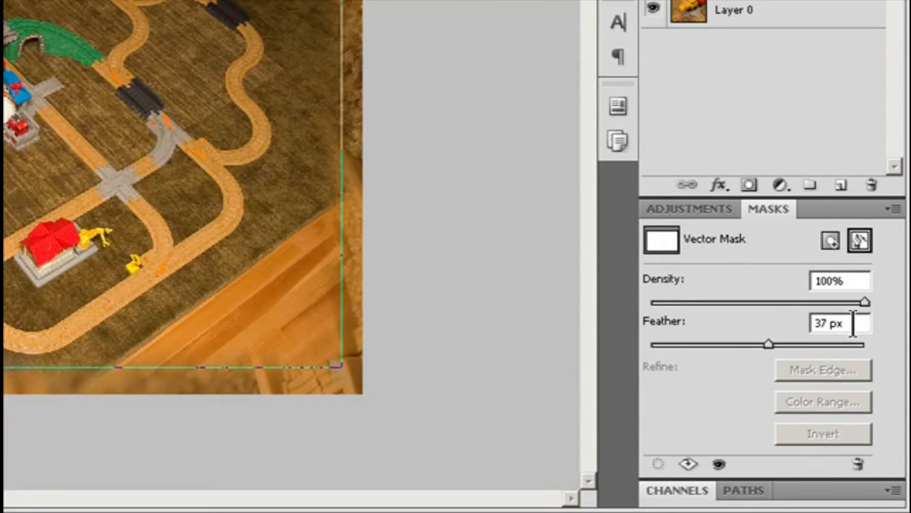
{"action": "left_click_drag", "start_coordinate": [769, 399], "coordinate": [757, 399]}
{"action": "left_click_drag", "start_coordinate": [755, 345], "coordinate": [682, 345]}
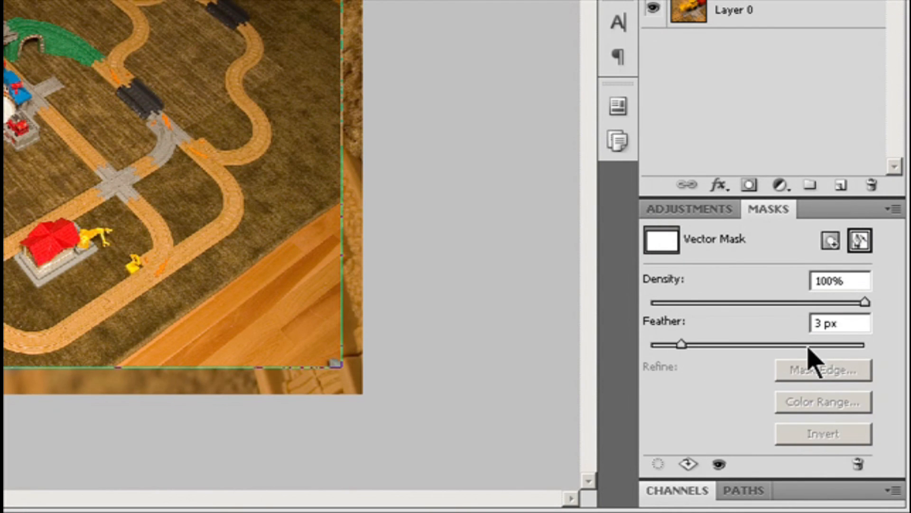
{"action": "double_click", "coordinate": [843, 323]}
{"action": "type", "text": "10"}
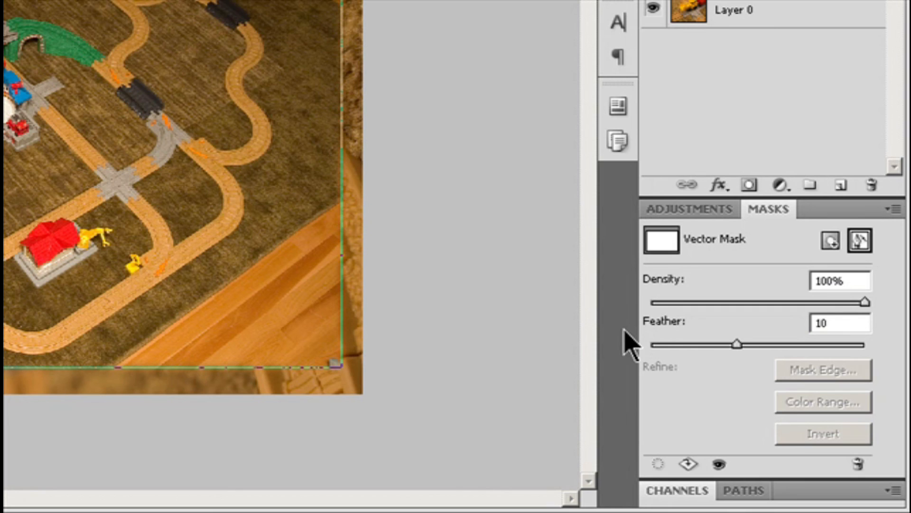
- Set Layer 2's vector mask density to 86% and feather to 52 px, checking its path in the Paths panel
{"action": "left_click_drag", "start_coordinate": [865, 302], "coordinate": [814, 304]}
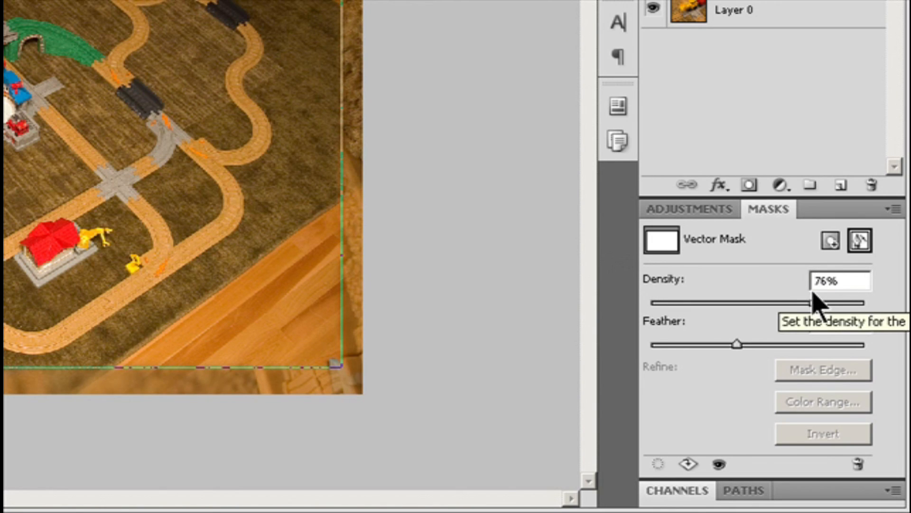
{"action": "left_click", "coordinate": [754, 489]}
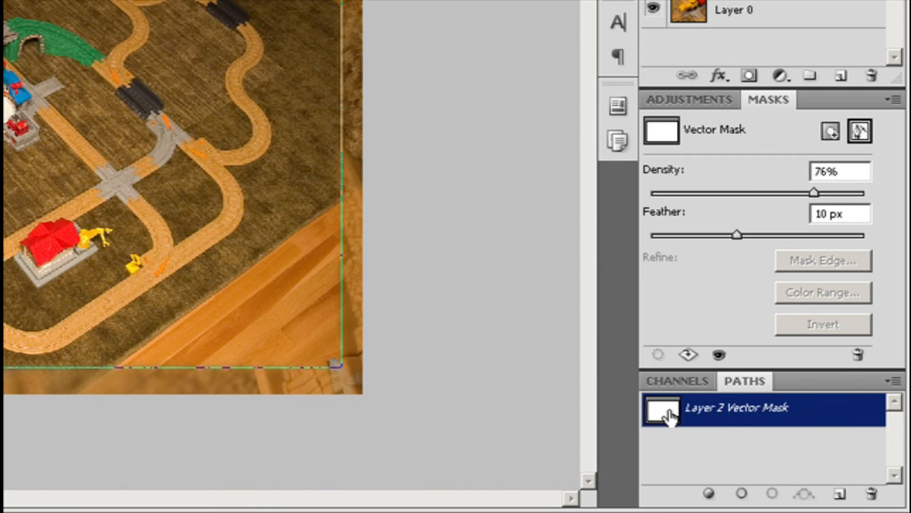
{"action": "mouse_move", "coordinate": [670, 418]}
{"action": "left_mouse_down"}
{"action": "mouse_move", "coordinate": [662, 396]}
{"action": "mouse_move", "coordinate": [669, 414]}
{"action": "left_mouse_up"}
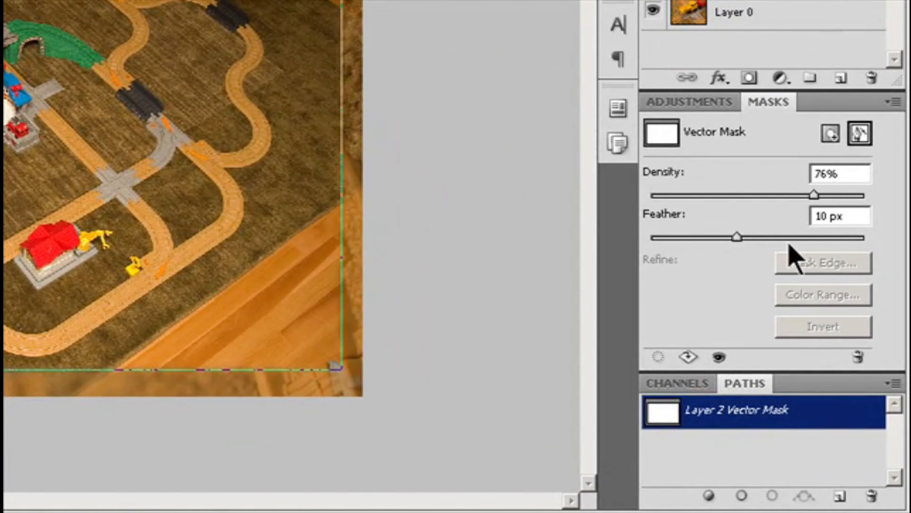
{"action": "left_click_drag", "start_coordinate": [737, 237], "coordinate": [787, 237]}
{"action": "left_click_drag", "start_coordinate": [814, 196], "coordinate": [840, 195]}
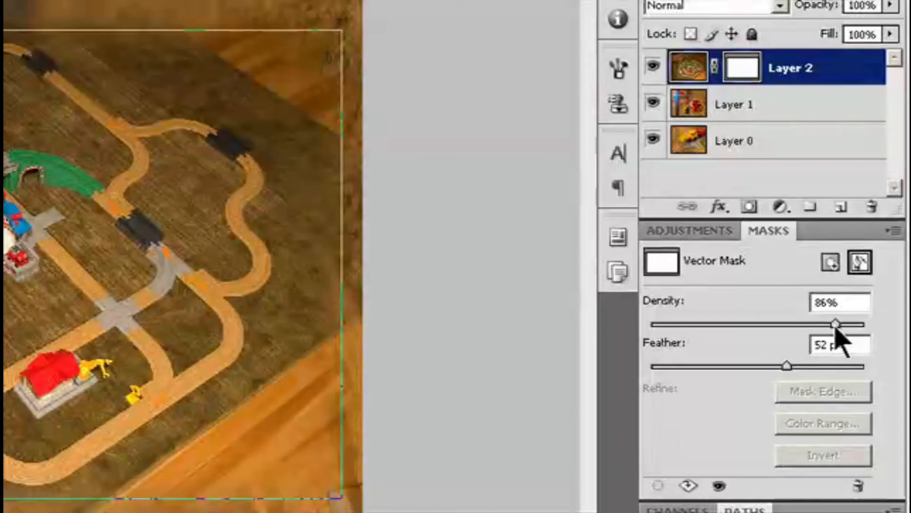
- Select Layer 2's vector mask and inspect its options in the Masks panel
{"action": "left_click", "coordinate": [749, 100]}
{"action": "left_click", "coordinate": [769, 80]}
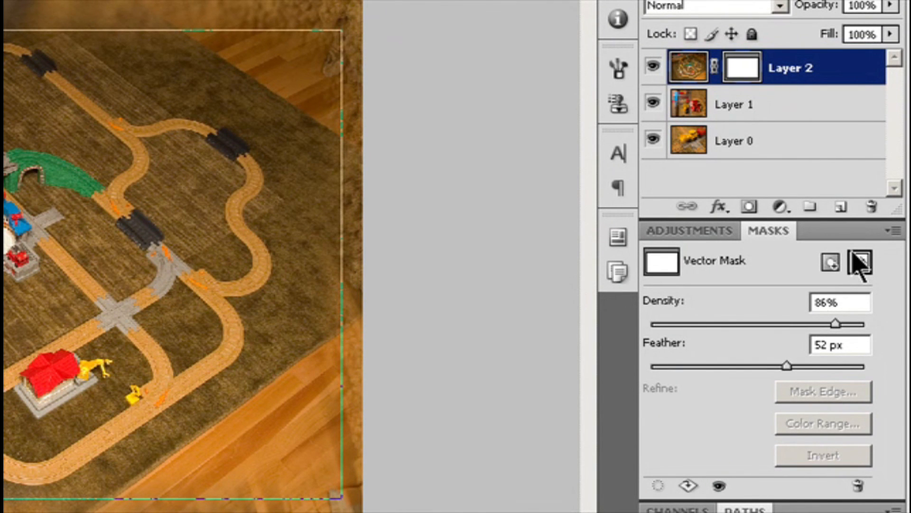
{"action": "left_click", "coordinate": [859, 263]}
{"action": "left_click", "coordinate": [859, 263]}
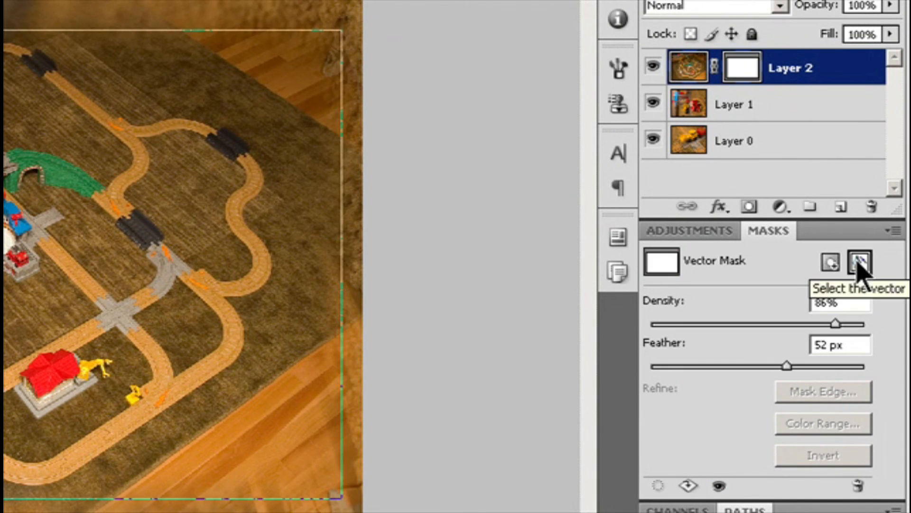
{"action": "left_click", "coordinate": [858, 486]}
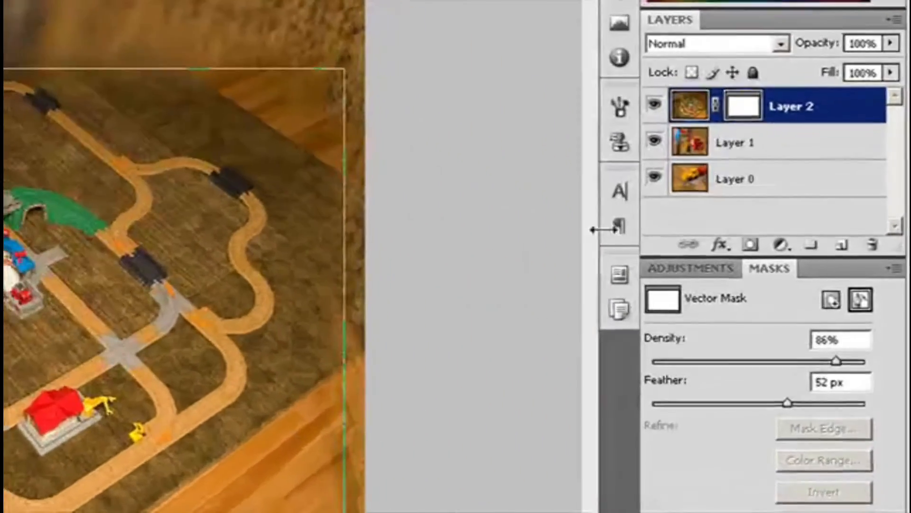
{"action": "left_click", "coordinate": [753, 141]}
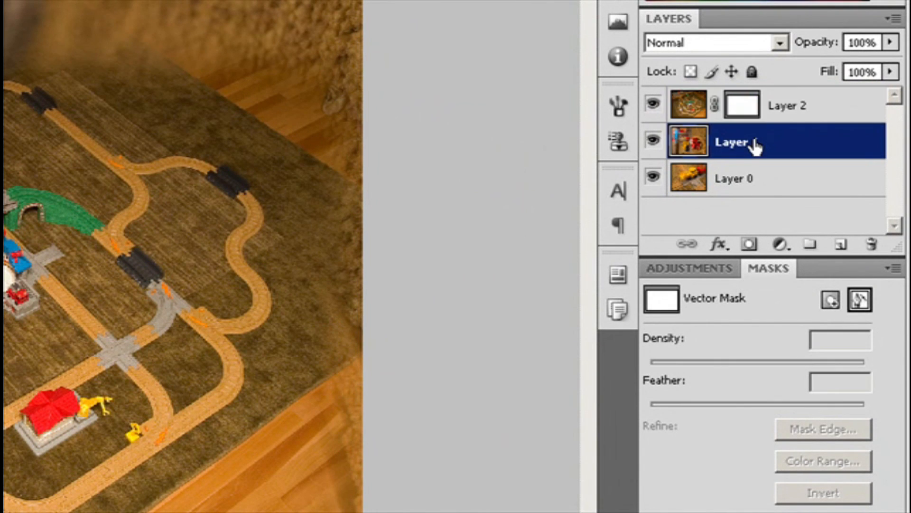
{"action": "left_click", "coordinate": [771, 116]}
{"action": "left_click", "coordinate": [740, 113]}
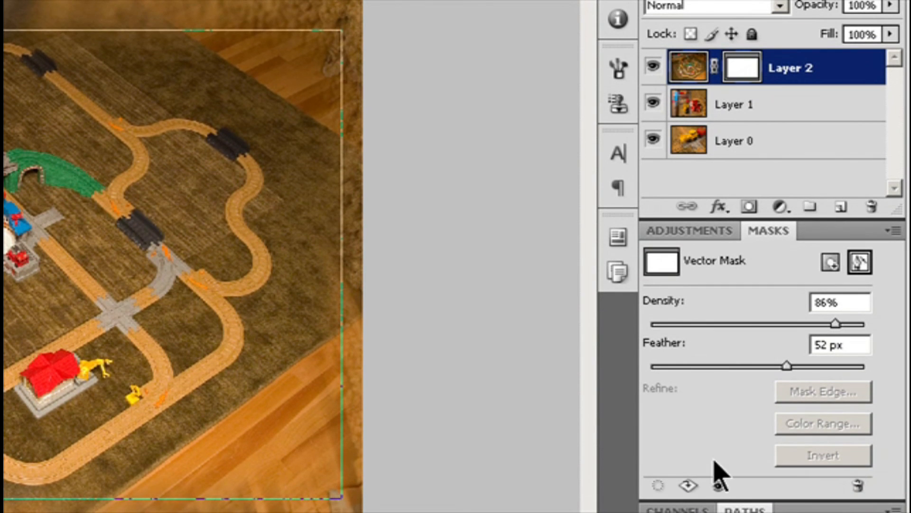
- Disable and re-enable Layer 2's vector mask
{"action": "left_click", "coordinate": [720, 486]}
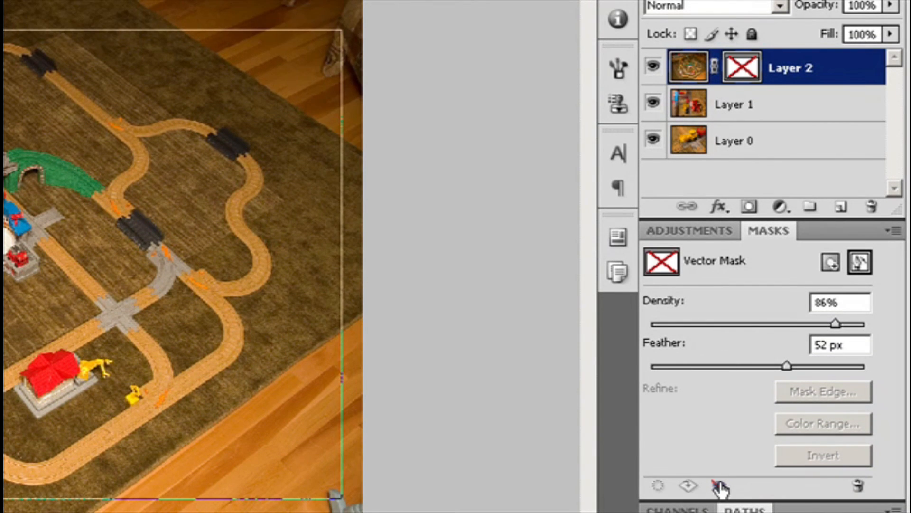
{"action": "left_click", "coordinate": [719, 485]}
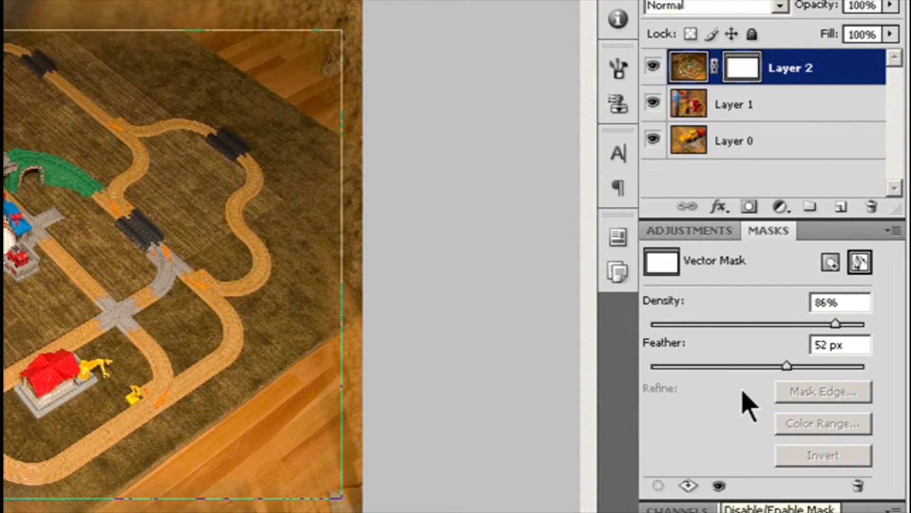
{"action": "left_click", "coordinate": [746, 74], "text": "shift"}
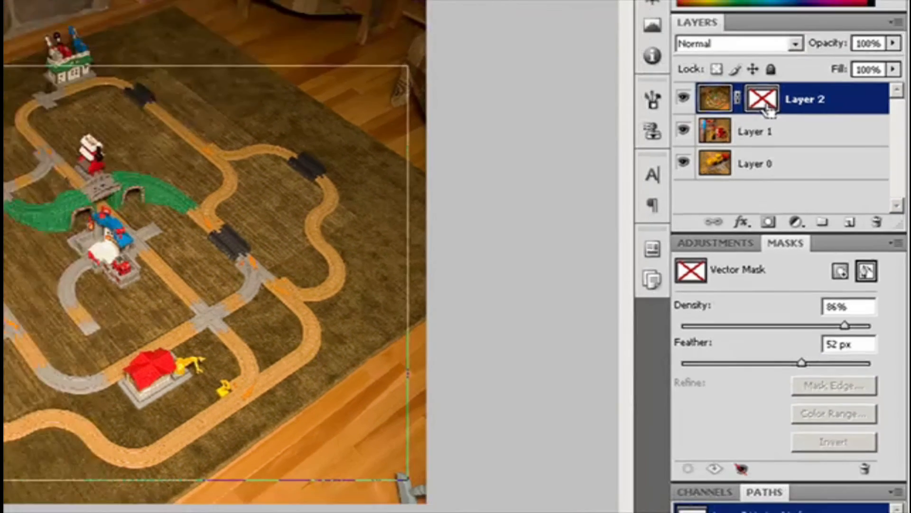
{"action": "left_click", "coordinate": [747, 74], "text": "shift"}
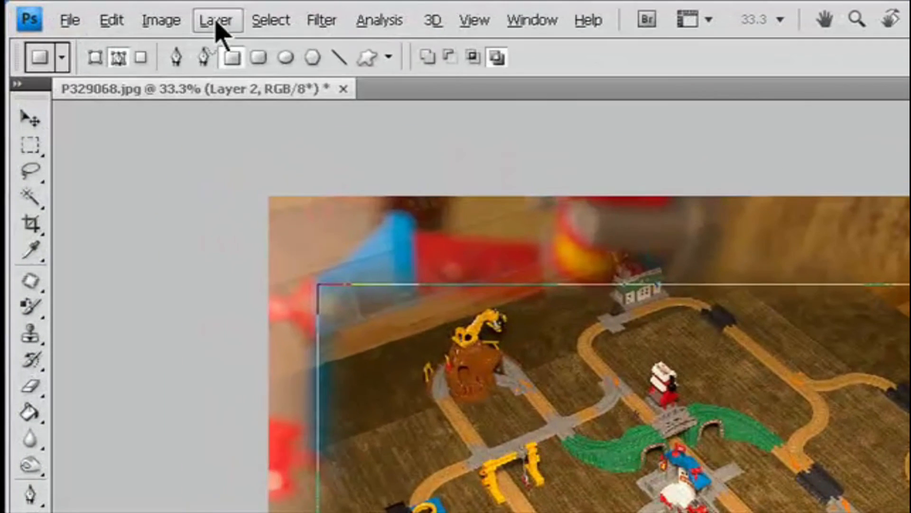
- Disable Layer 2's vector mask through the Vector Mask commands, then undo it
{"action": "left_click", "coordinate": [124, 11]}
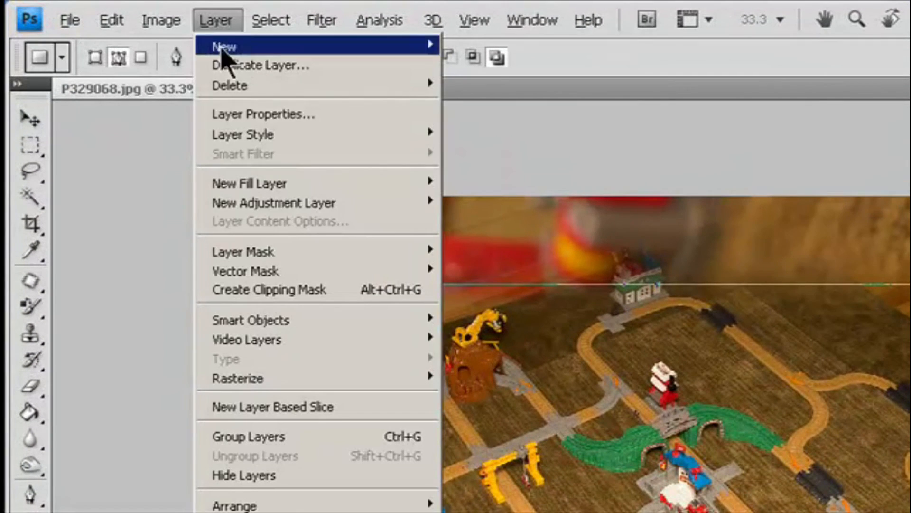
{"action": "mouse_move", "coordinate": [272, 271]}
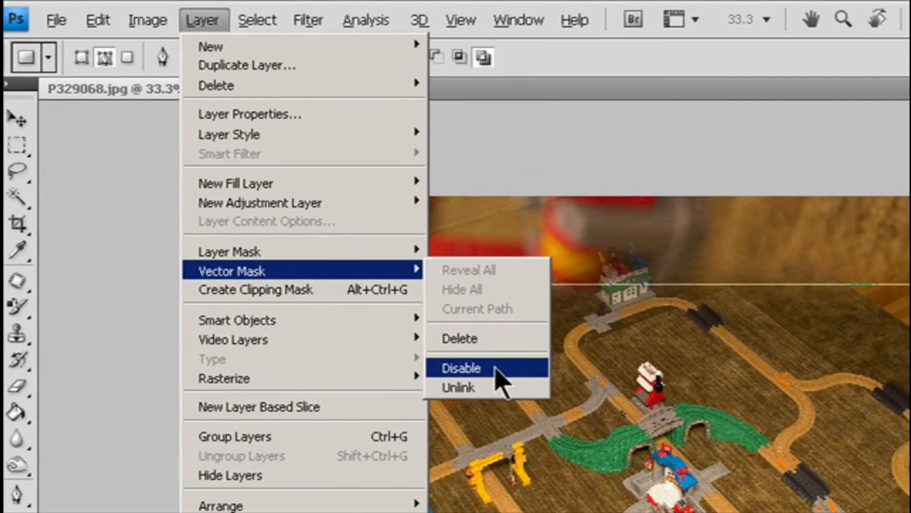
{"action": "left_click", "coordinate": [497, 370]}
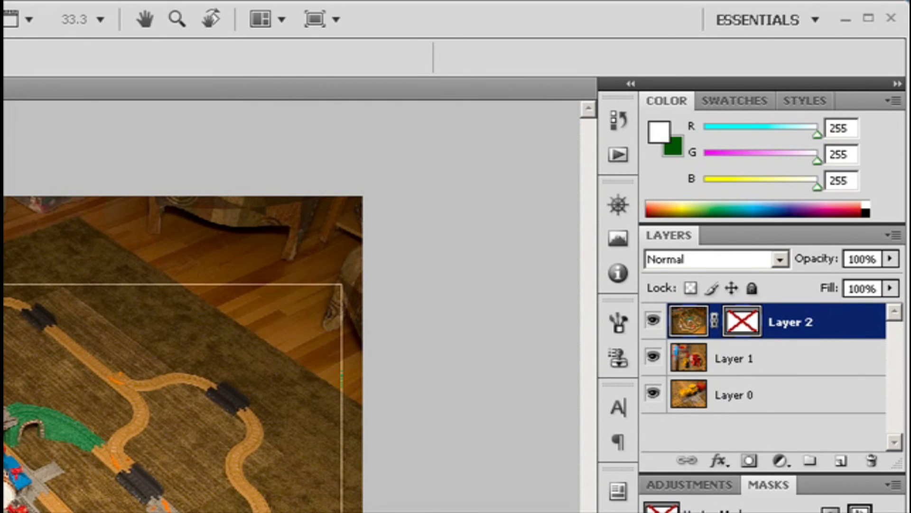
{"action": "key", "text": "ctrl+z"}
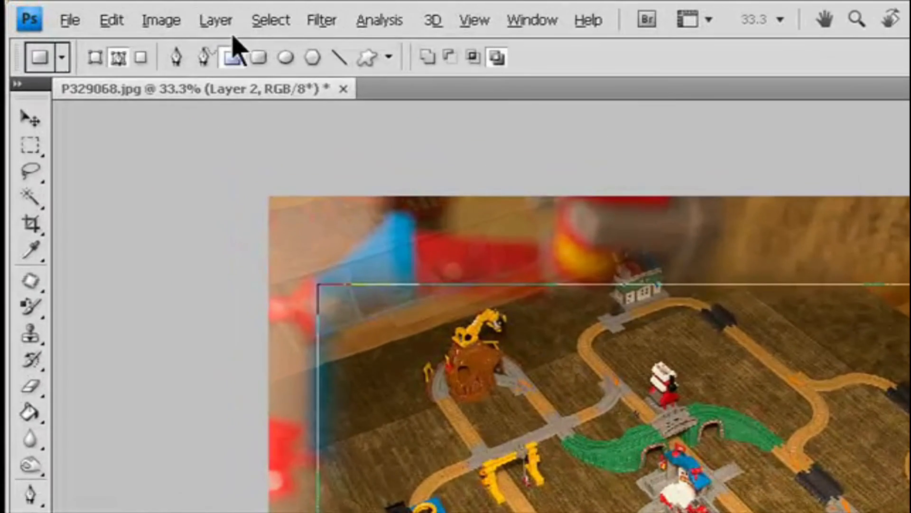
- Rasterize Layer 2's vector mask, then undo the rasterization
{"action": "left_click", "coordinate": [124, 11]}
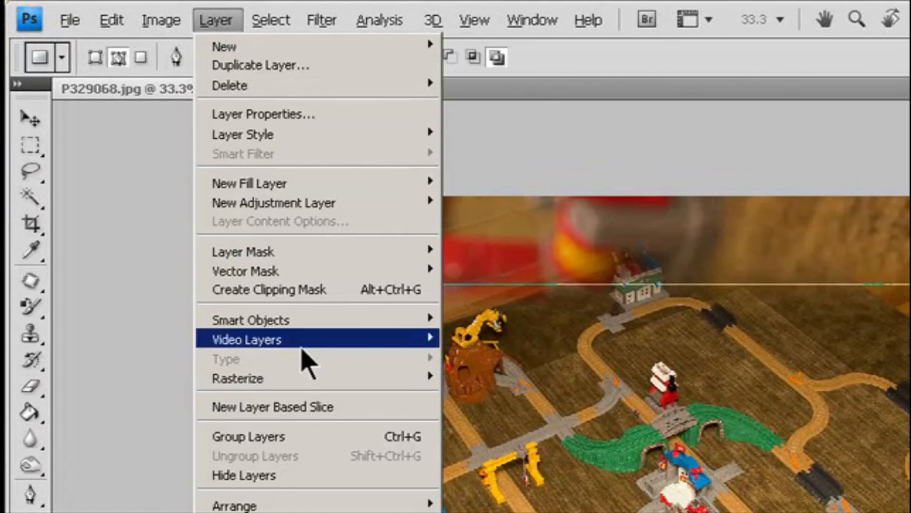
{"action": "mouse_move", "coordinate": [332, 384]}
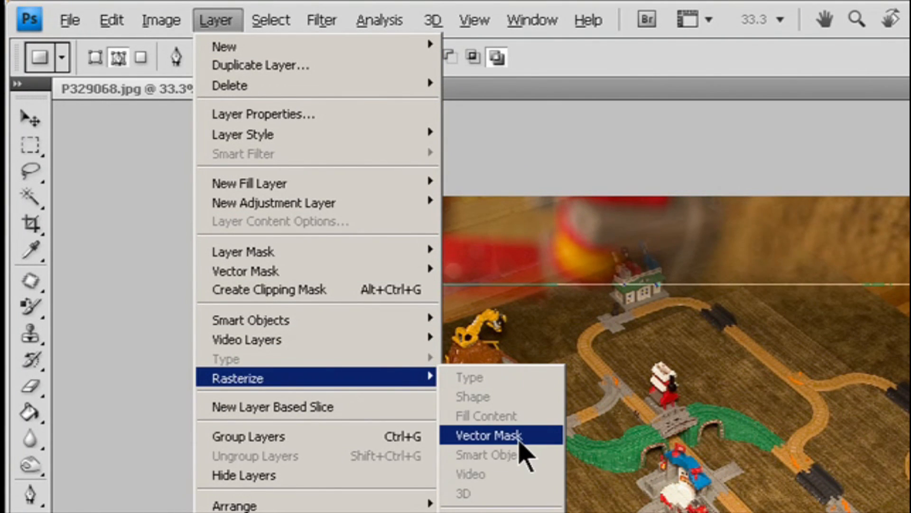
{"action": "left_click", "coordinate": [518, 435]}
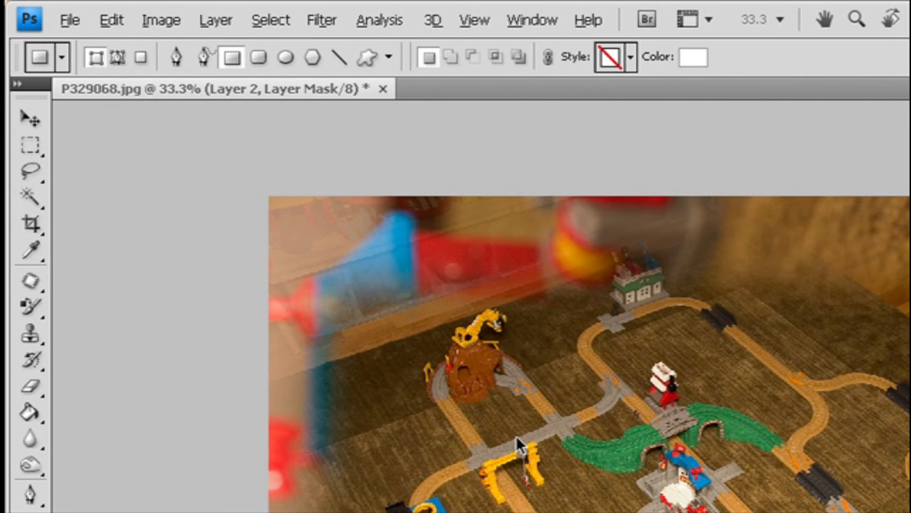
{"action": "key", "text": "ctrl+z"}
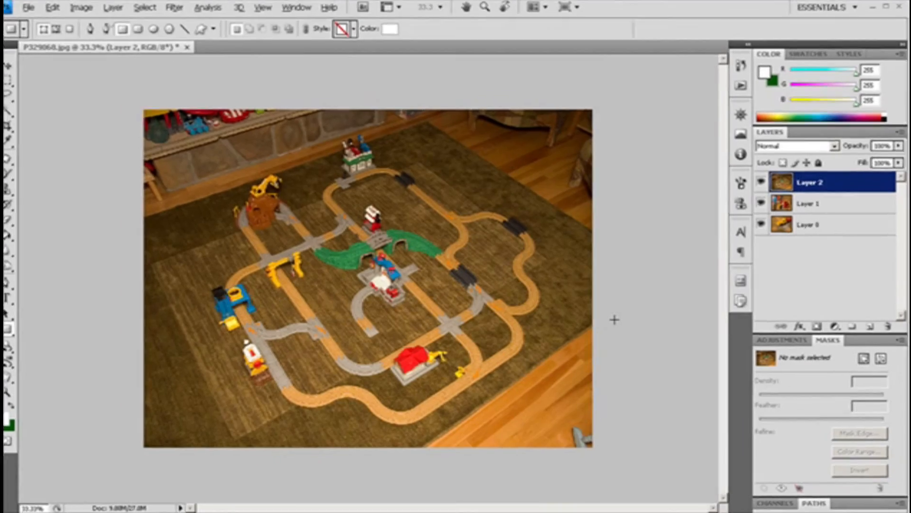
- Select Layer 2 and add a pixel mask to it from the Masks panel
{"action": "left_click", "coordinate": [814, 203]}
{"action": "left_click", "coordinate": [814, 184]}
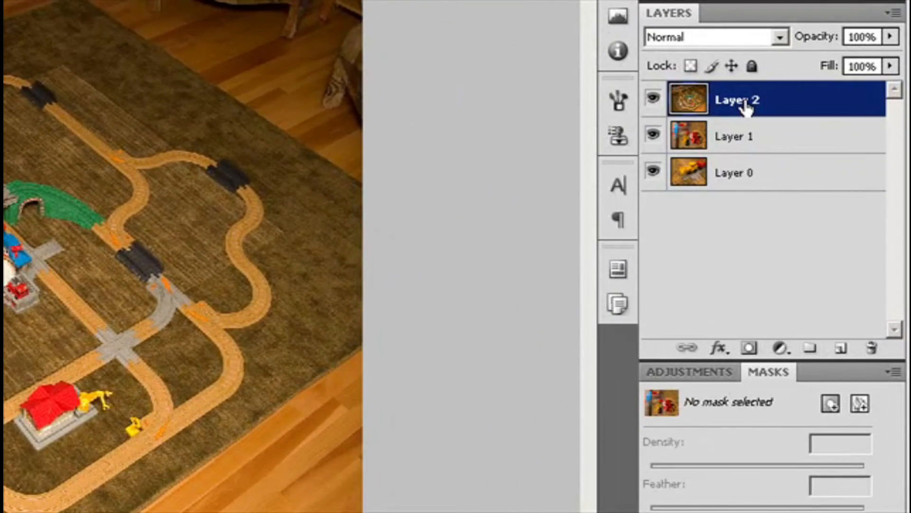
{"action": "left_click", "coordinate": [832, 404]}
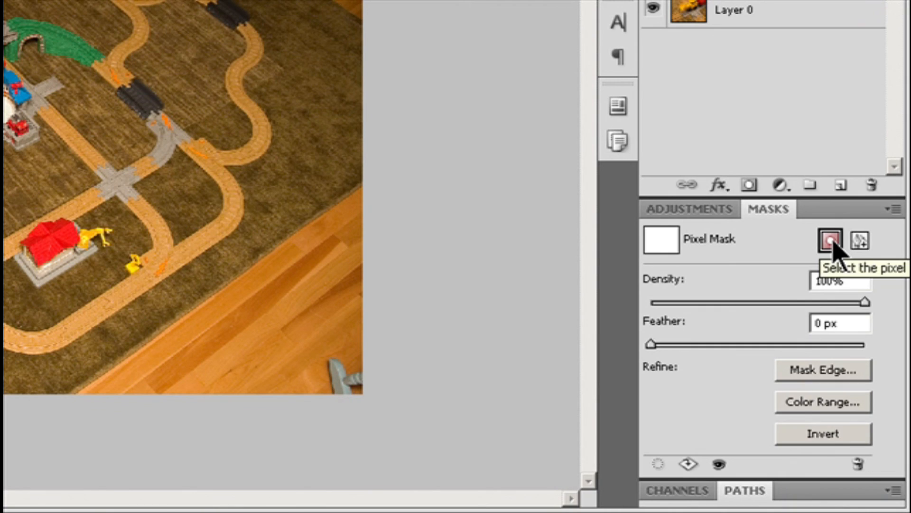
{"action": "left_click", "coordinate": [831, 403]}
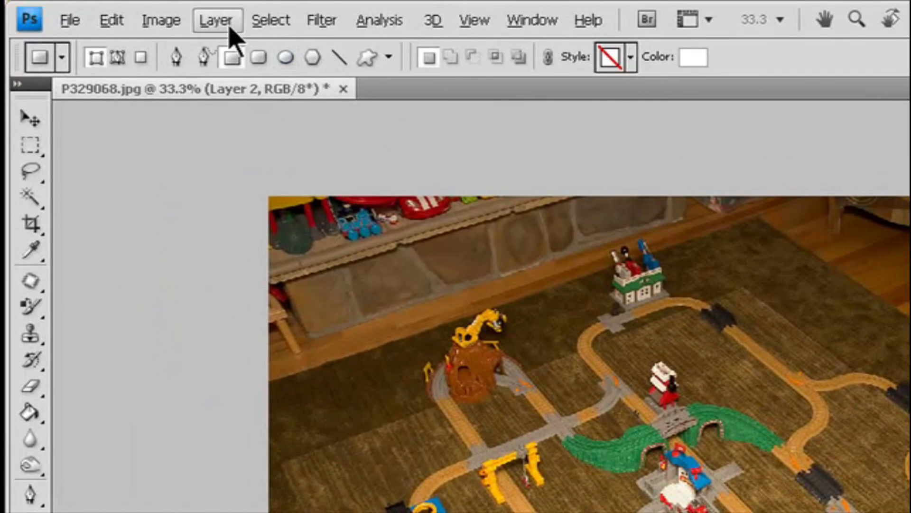
- Apply a Reveal All layer mask to Layer 2 and add a pixel mask from the Masks panel
{"action": "left_click", "coordinate": [230, 27]}
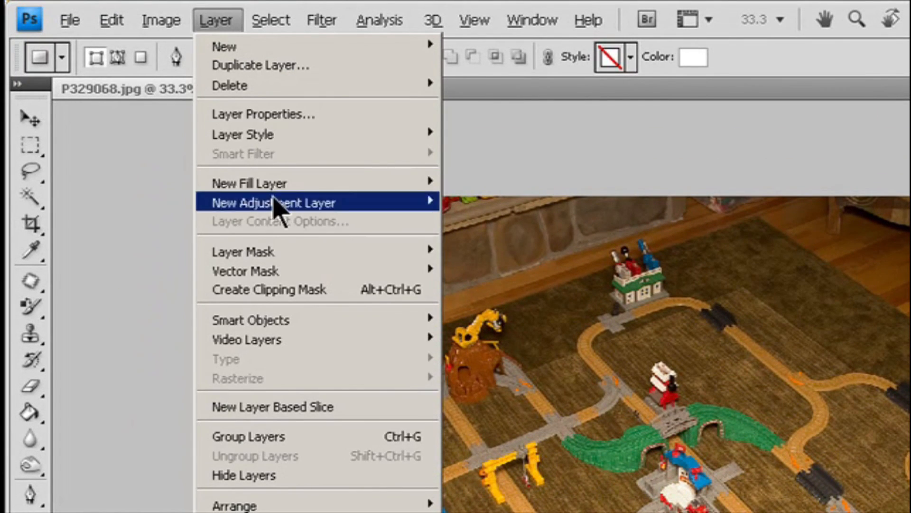
{"action": "mouse_move", "coordinate": [421, 259]}
{"action": "left_click", "coordinate": [482, 250]}
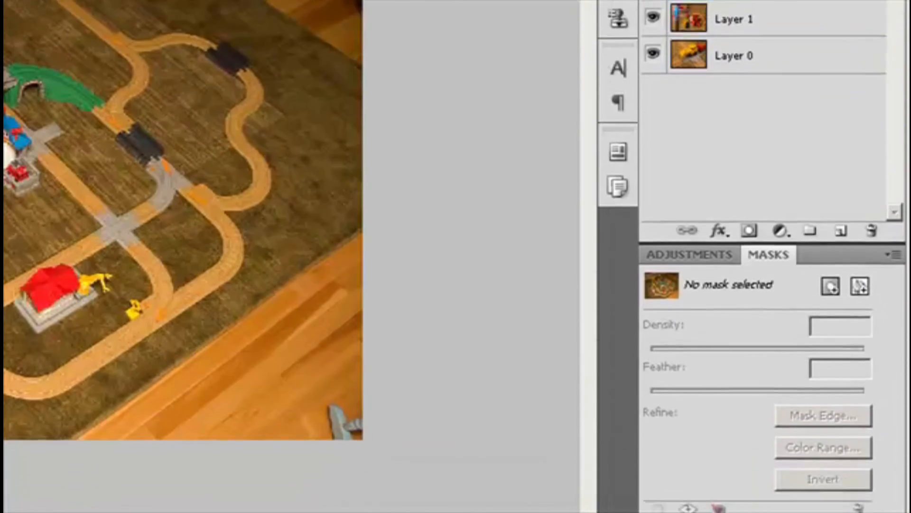
{"action": "left_click", "coordinate": [832, 281]}
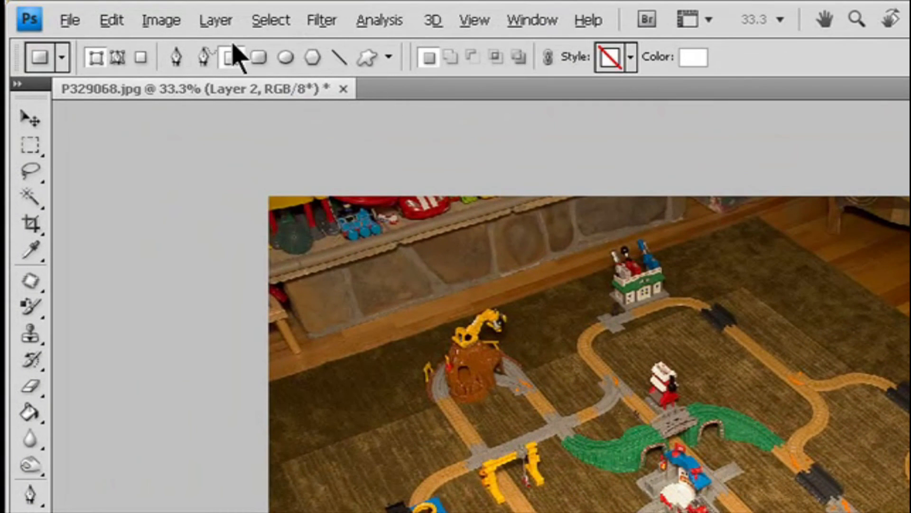
- Add a Hide All layer mask to Layer 2, then undo it
{"action": "left_click", "coordinate": [217, 21]}
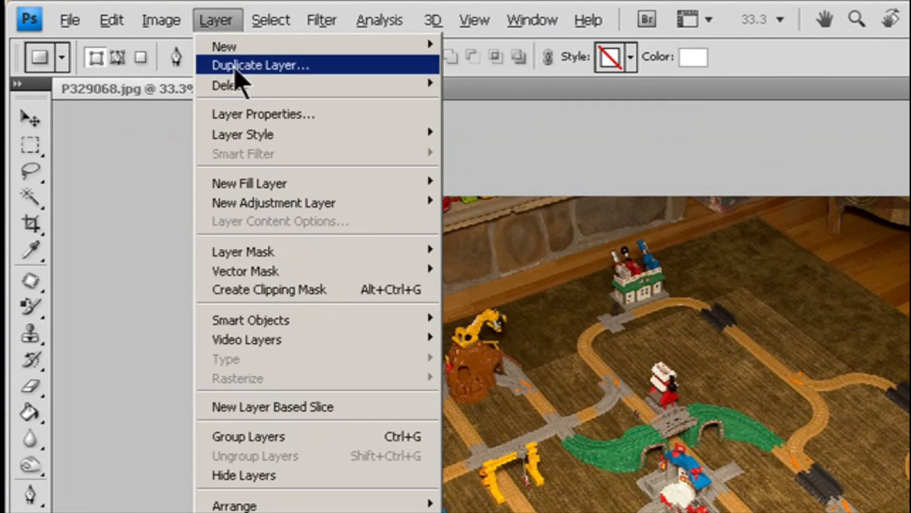
{"action": "mouse_move", "coordinate": [323, 256]}
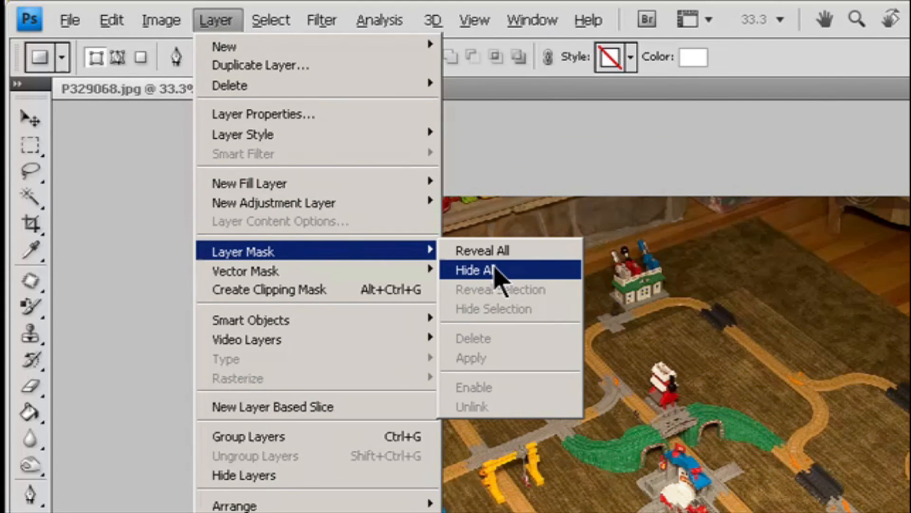
{"action": "left_click", "coordinate": [494, 267]}
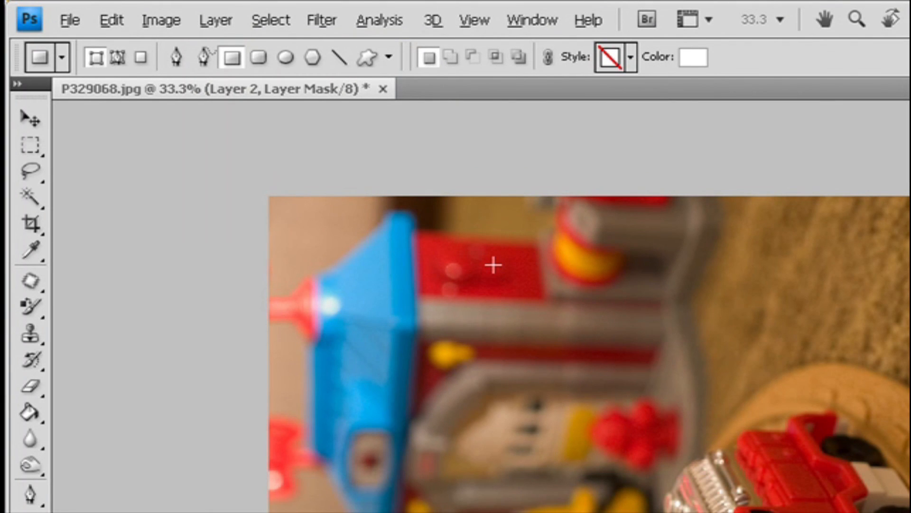
{"action": "key", "text": "ctrl+z"}
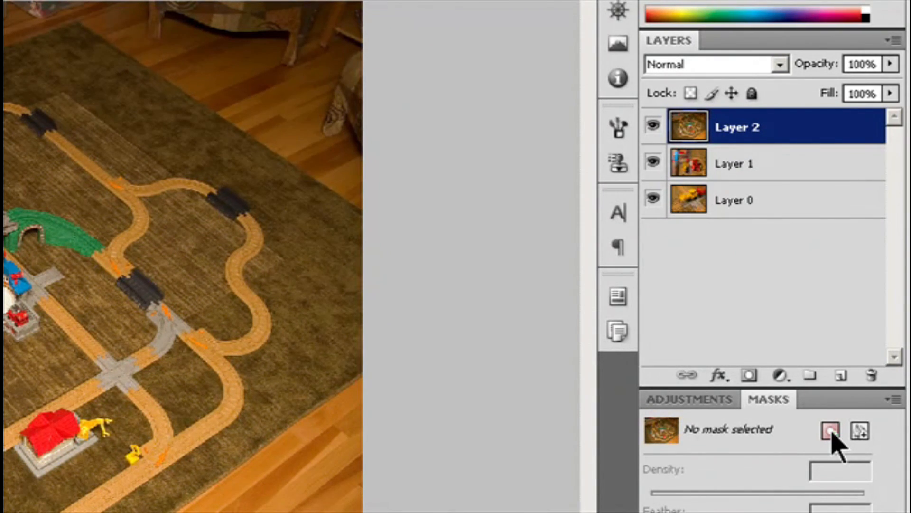
- Add a white pixel mask to Layer 2, undo it, and add a black Hide All pixel mask instead
{"action": "left_click", "coordinate": [831, 431]}
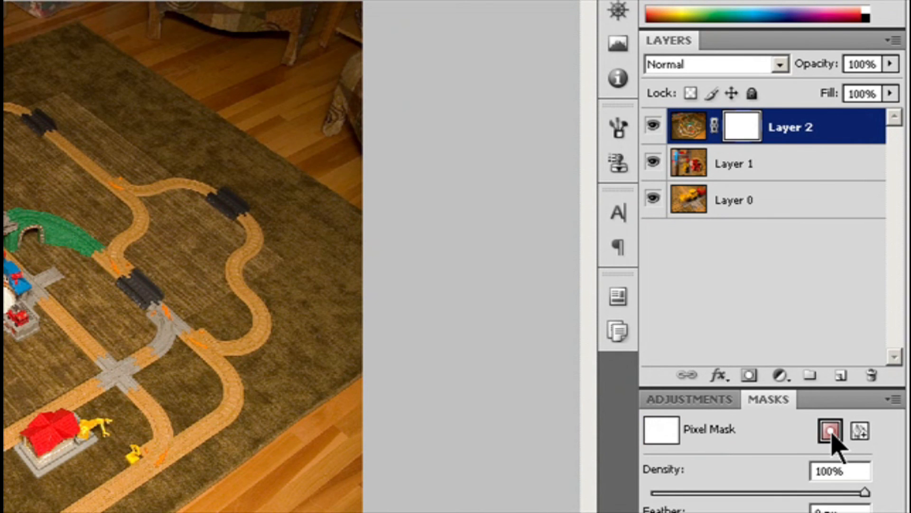
{"action": "key", "text": "ctrl+z"}
{"action": "left_click", "coordinate": [833, 431], "text": "alt"}
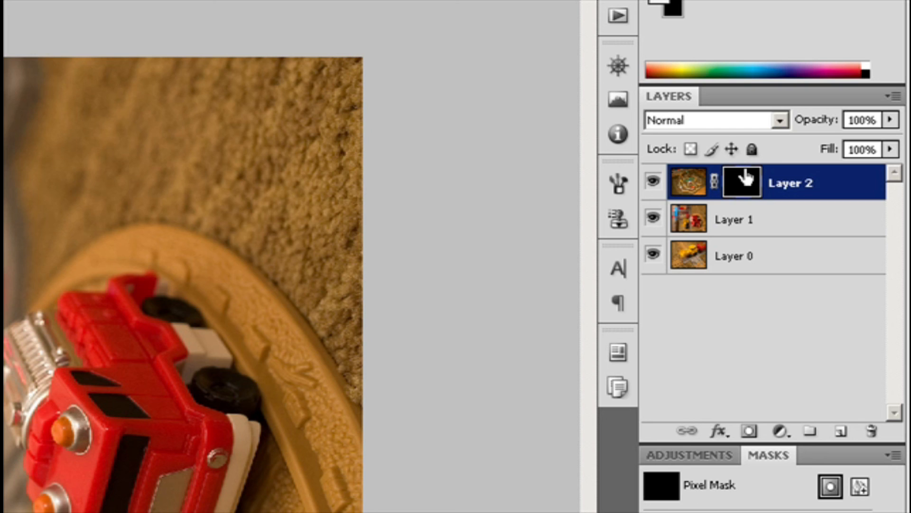
- Move Layer 2's mask onto Layer 1, then undo the move
{"action": "left_click_drag", "start_coordinate": [744, 179], "coordinate": [757, 235]}
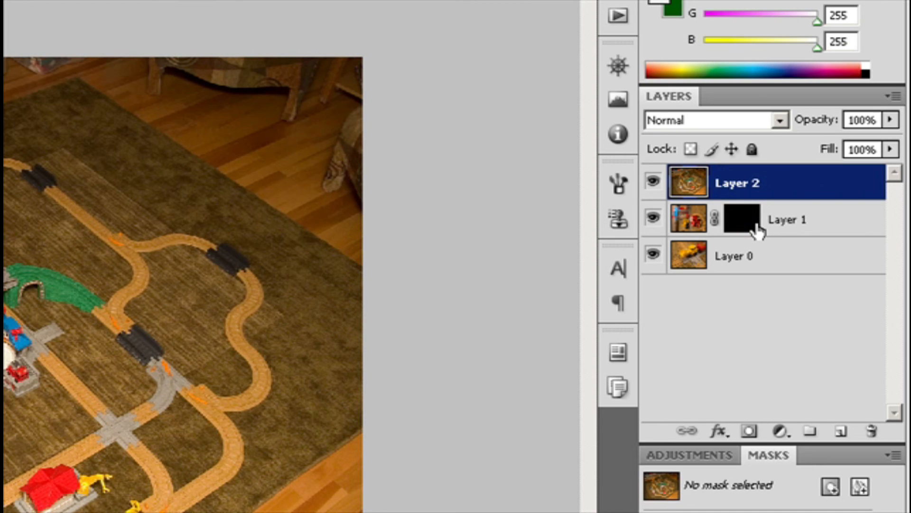
{"action": "key", "text": "ctrl+z"}
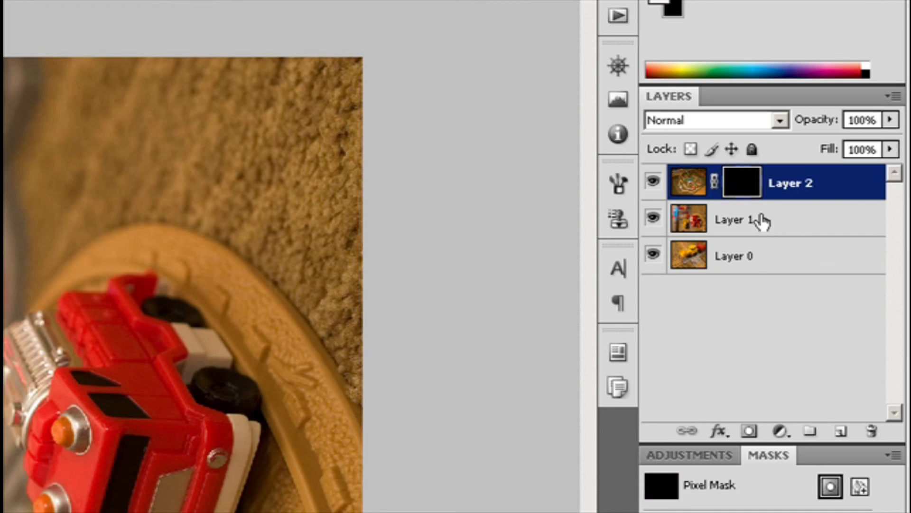
- Copy Layer 2's black mask onto Layer 1
{"action": "left_click_drag", "start_coordinate": [742, 180], "coordinate": [756, 221]}
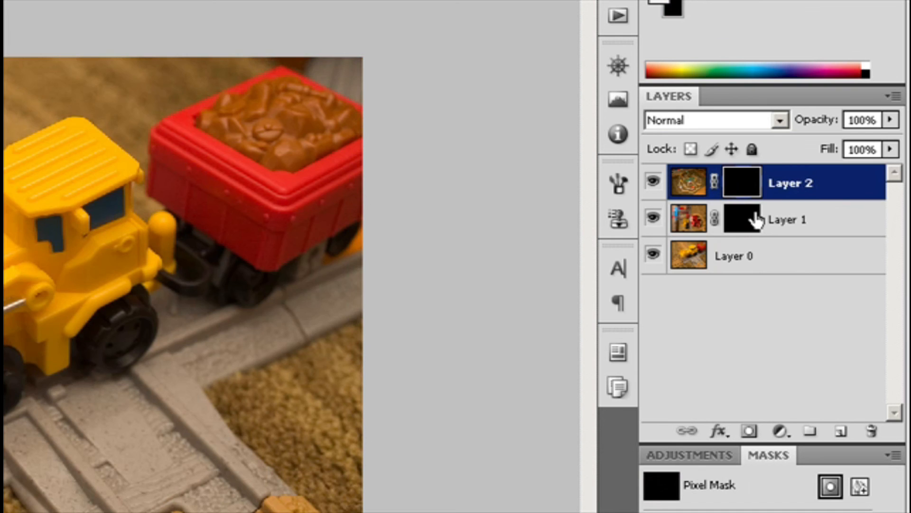